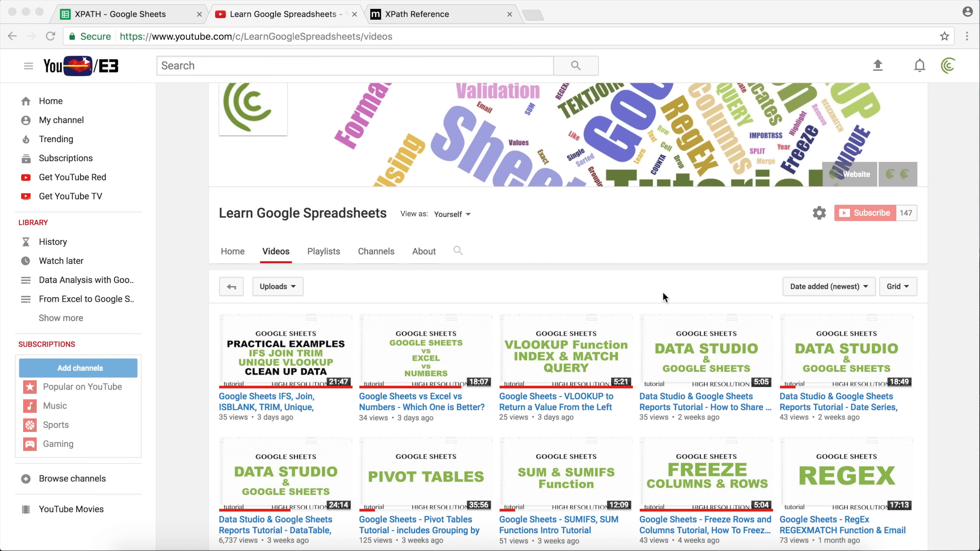
Look over the Learn Google Spreadsheets channel's video list and the XPath Reference page
scroll(664, 298, "down", 1)
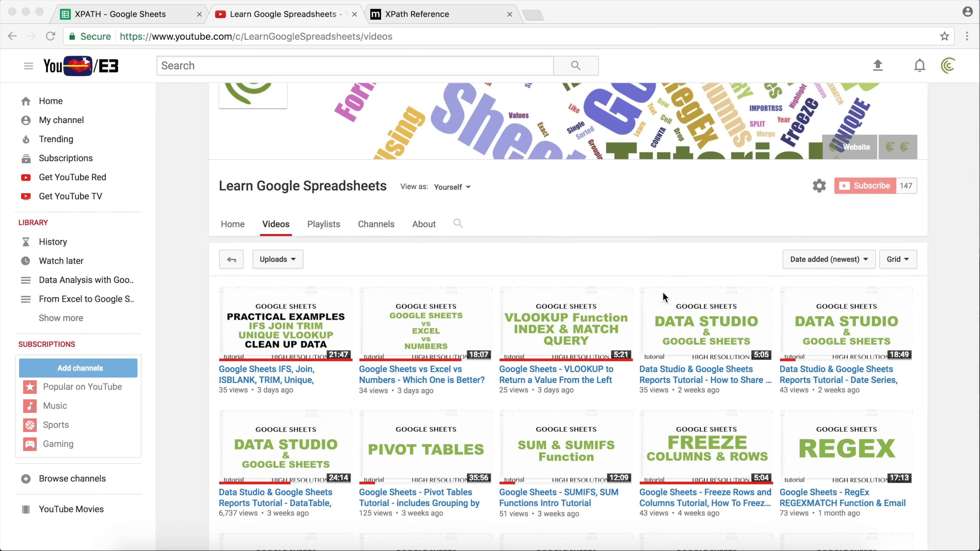
scroll(665, 297, "down", 3)
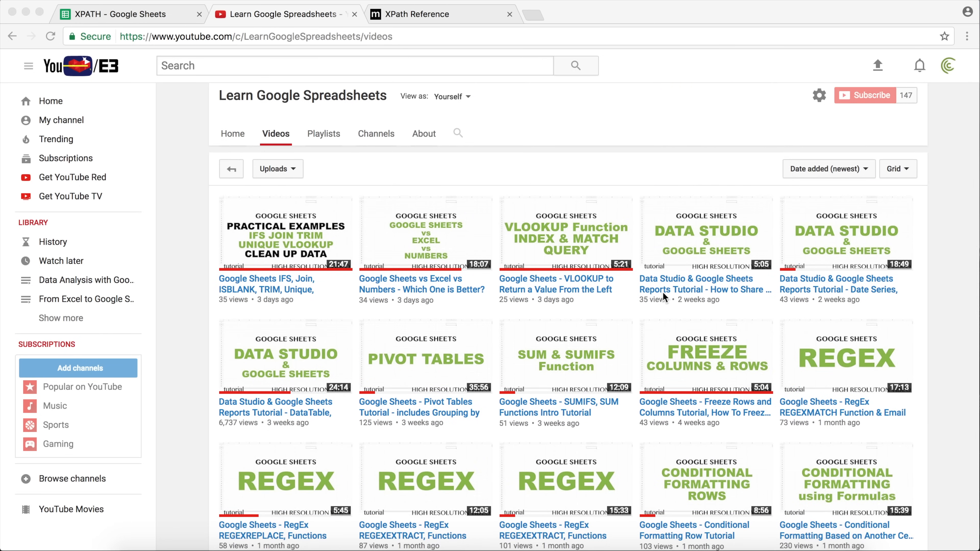
scroll(663, 293, "up", 4)
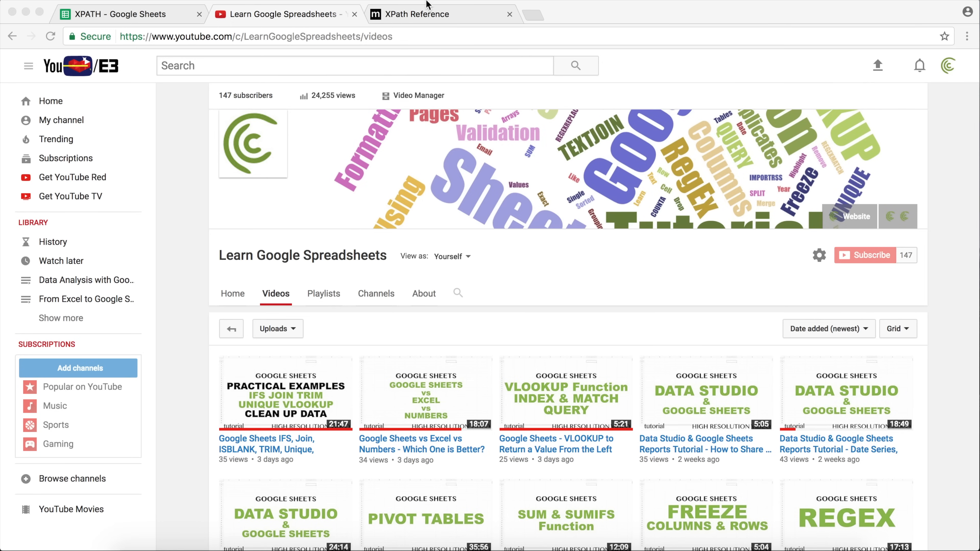
left_click(423, 14)
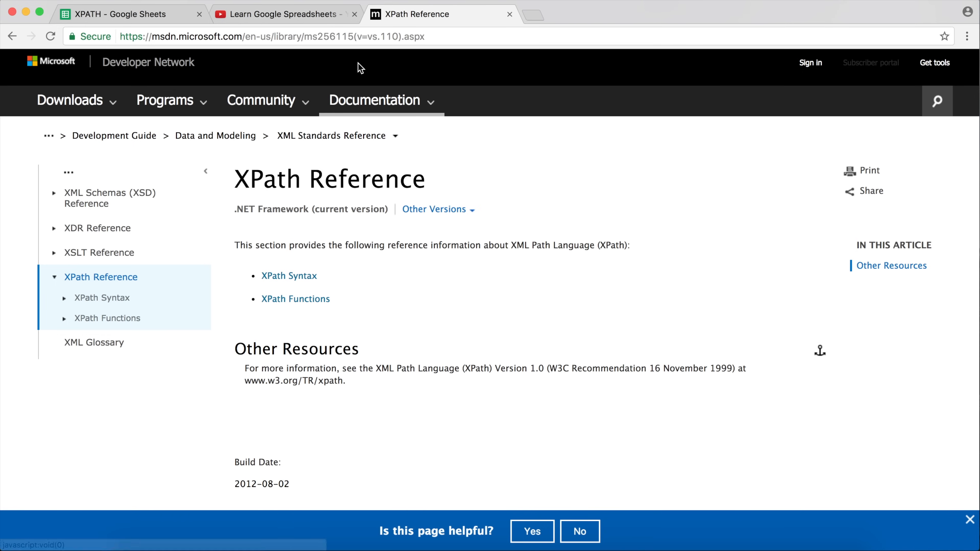
triple_click(350, 185)
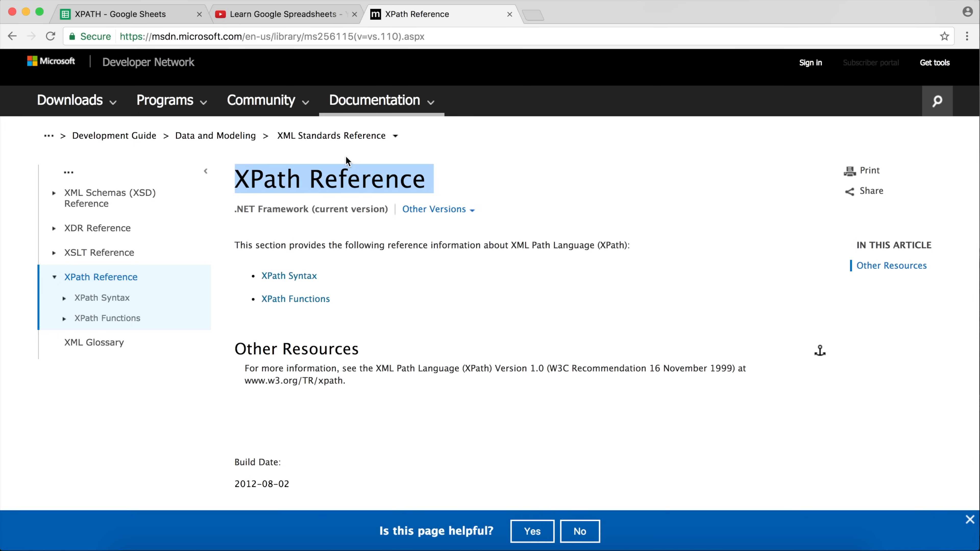
Return to the YouTube channel's videos page, review its uploads, and copy the page's URL
left_click(288, 14)
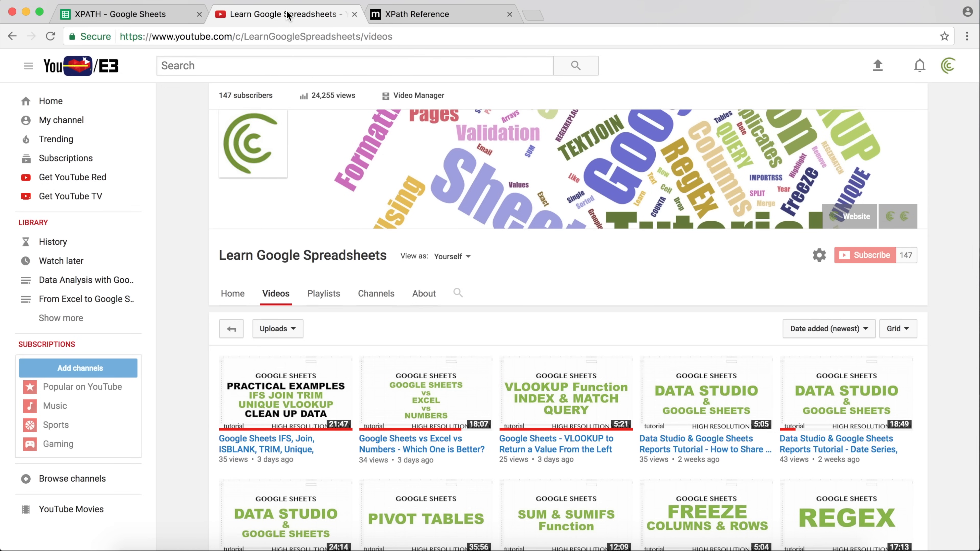
scroll(393, 261, "down", 2)
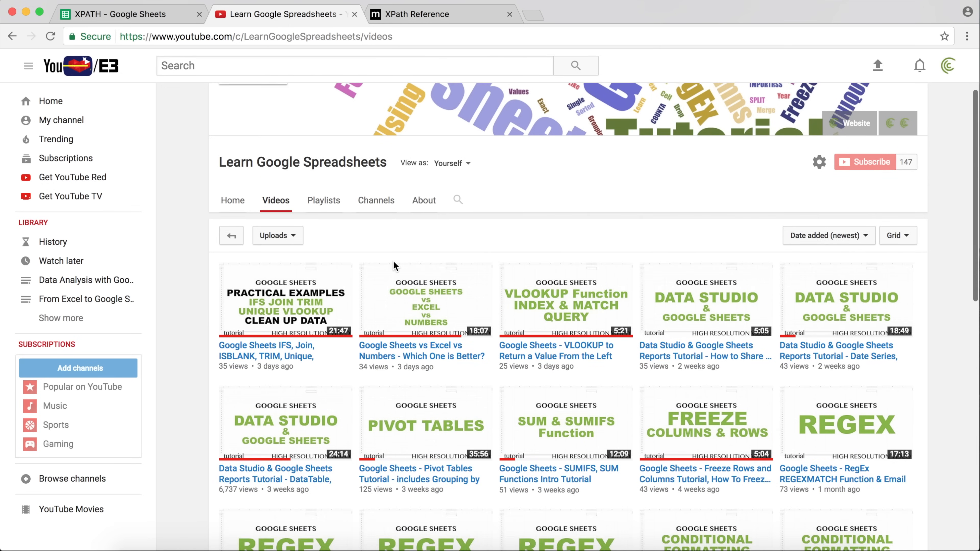
scroll(393, 261, "up", 4)
scroll(393, 260, "down", 6)
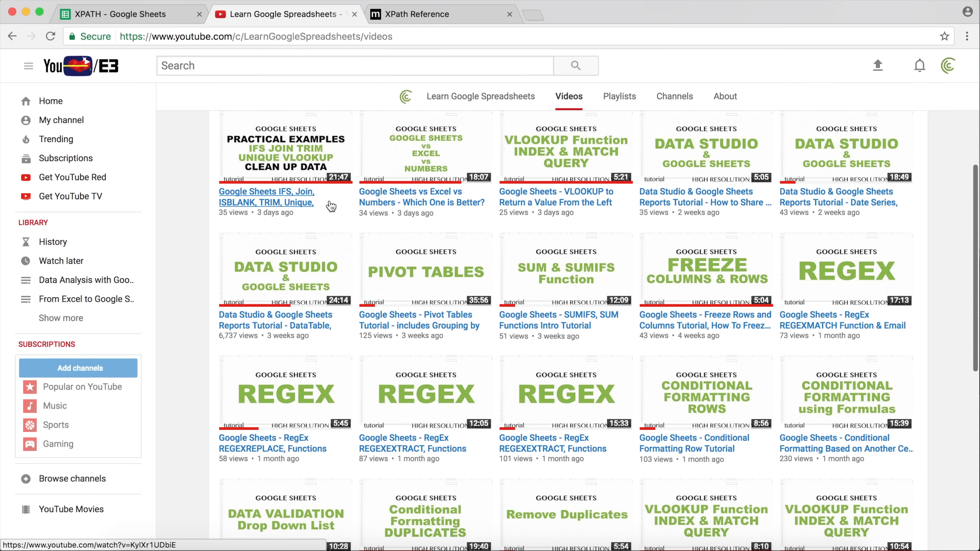
scroll(331, 207, "up", 3)
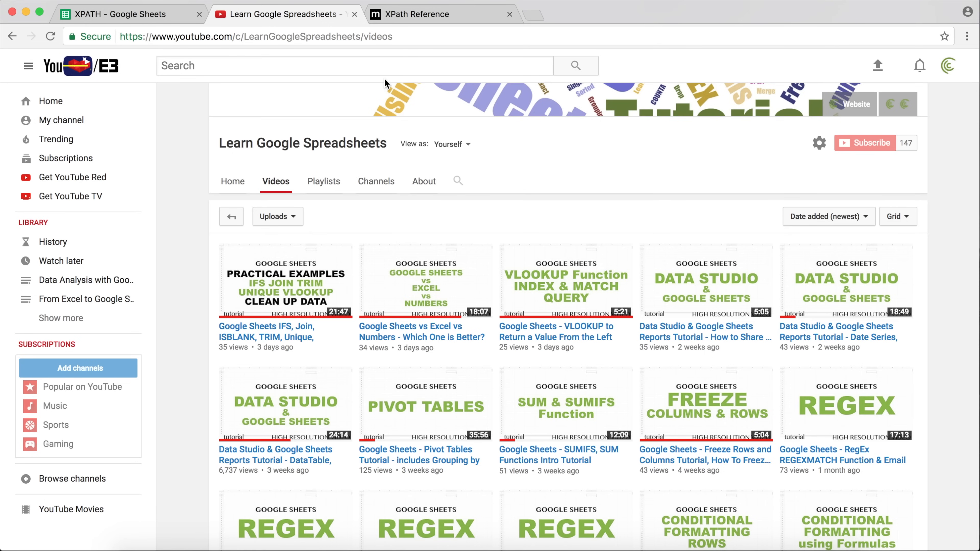
left_click(389, 38)
key("super+c")
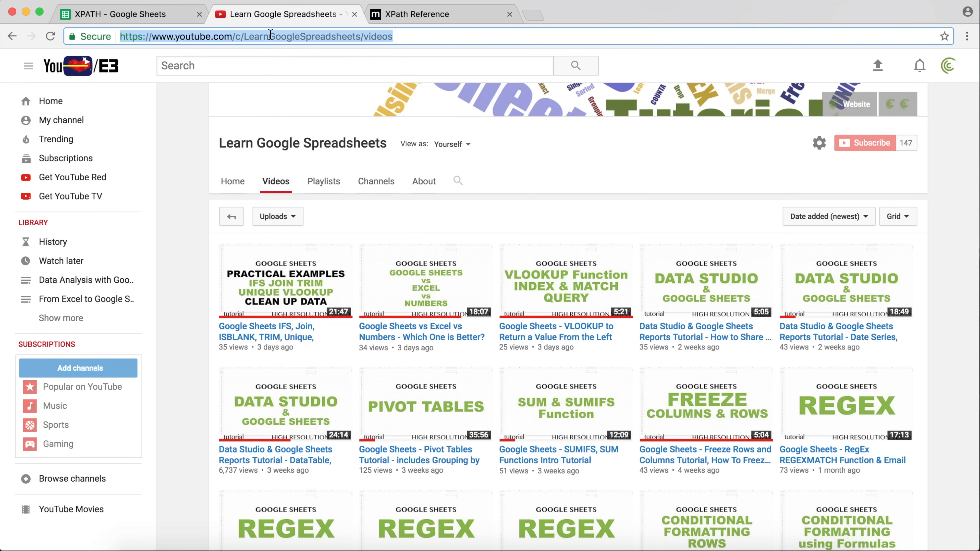
In the XPATH spreadsheet's cell A1, begin an IMPORTXML formula with the copied videos page URL and an empty quoted XPath query
left_click(171, 19)
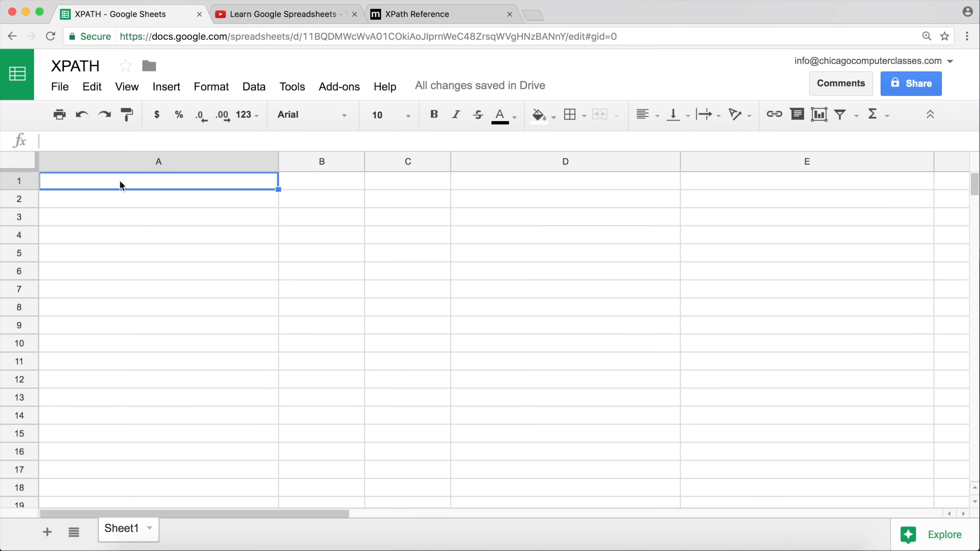
type("=")
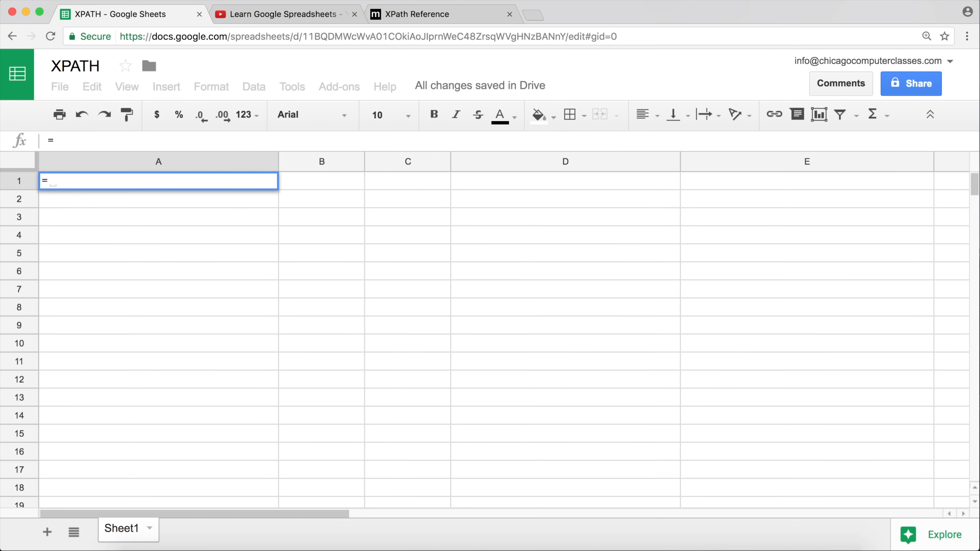
type("impo")
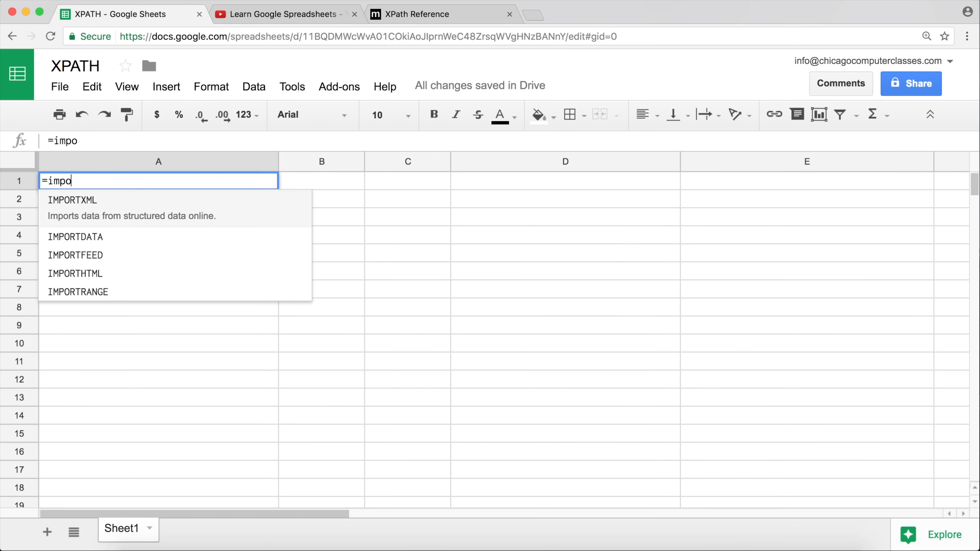
key("Tab")
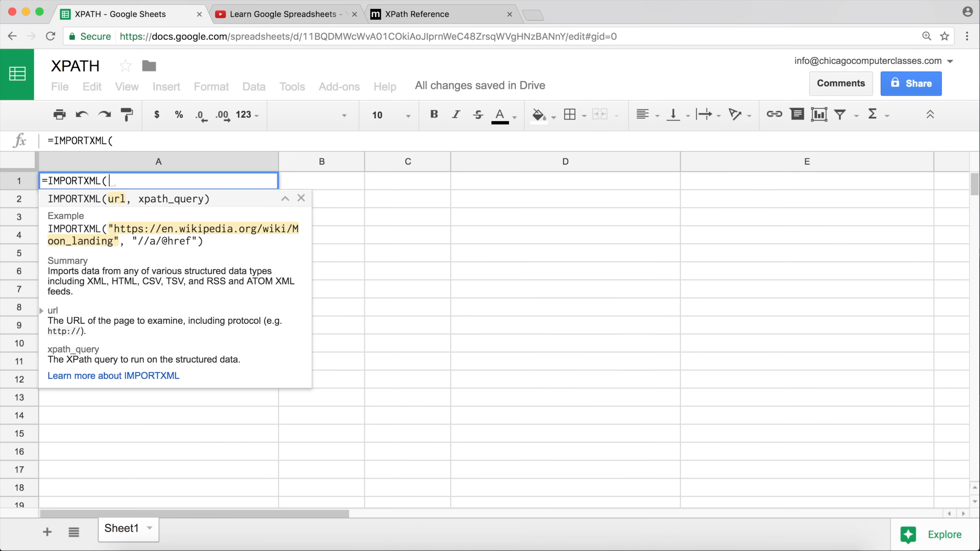
type("\"")
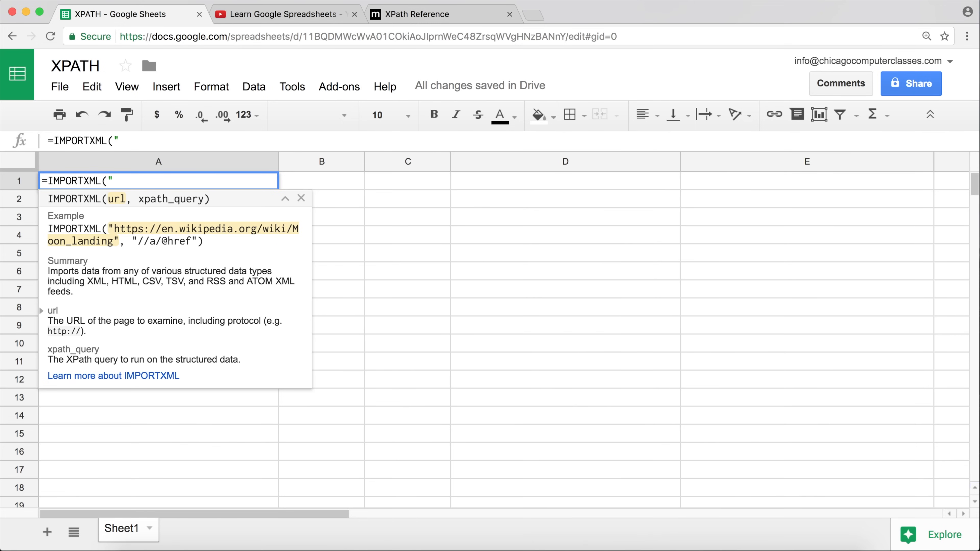
key("super+v")
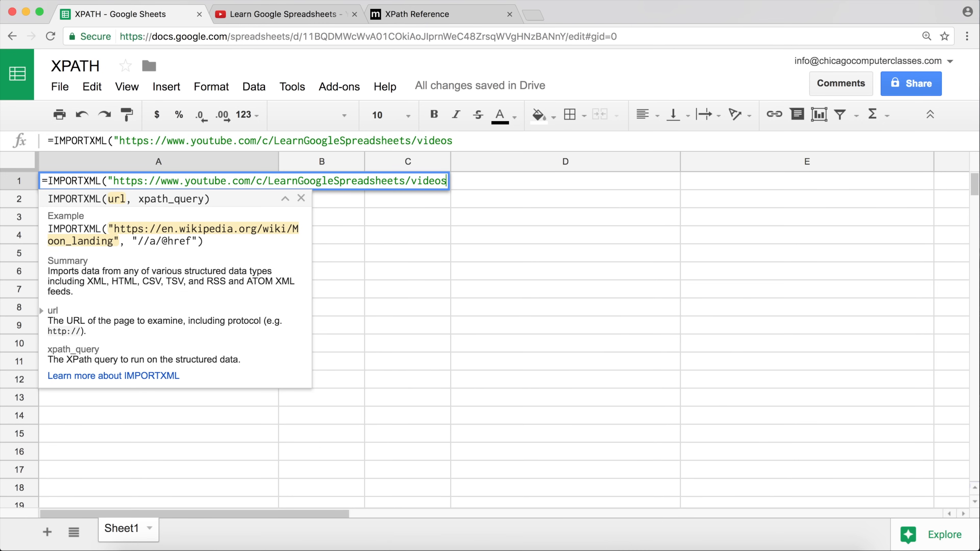
type("\",")
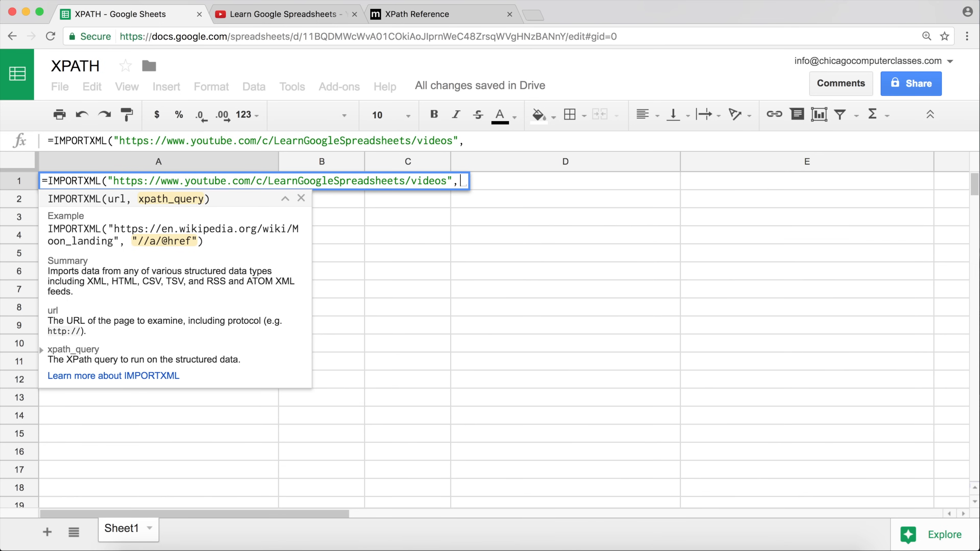
type("\"\")")
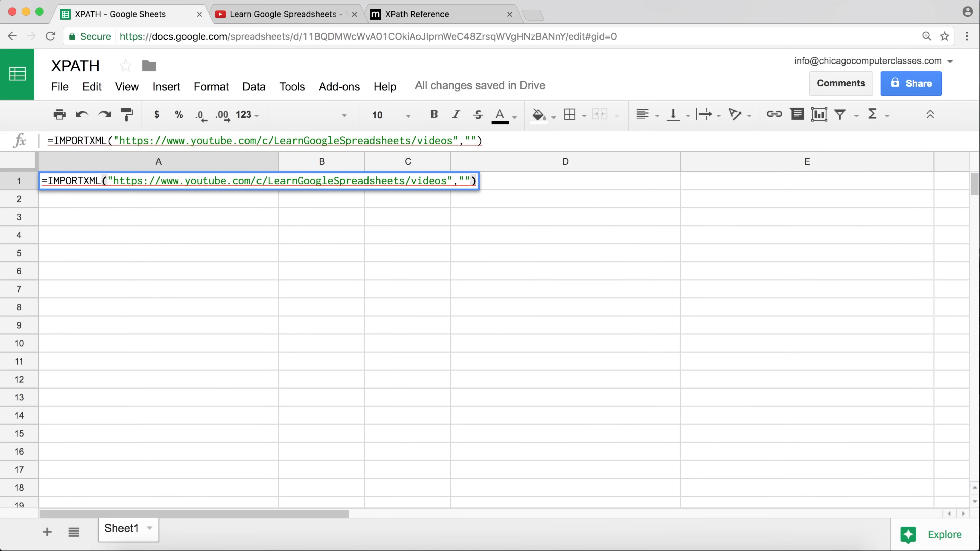
left_click(465, 181)
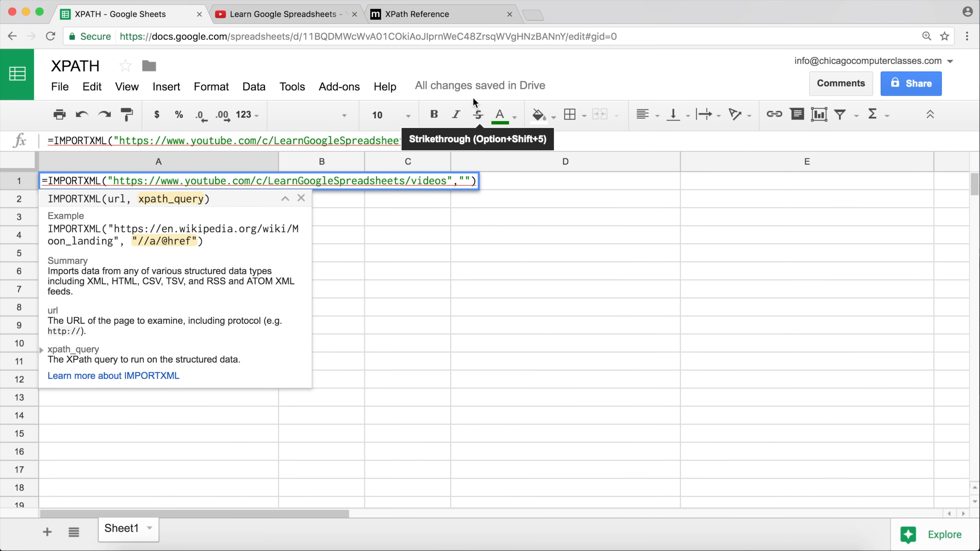
Check the channel's video list, and open the XPath Syntax topic from the XPath Reference page
left_click(325, 16)
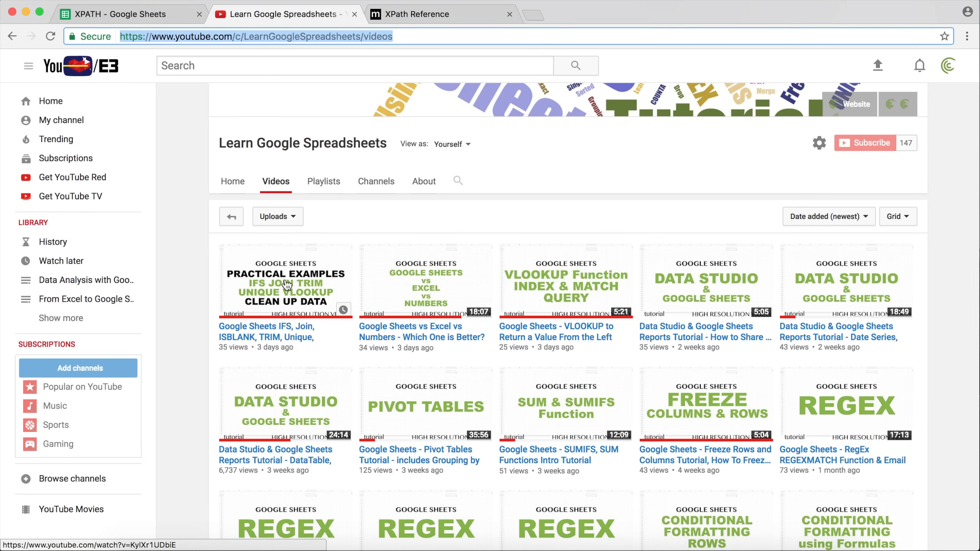
left_click(444, 14)
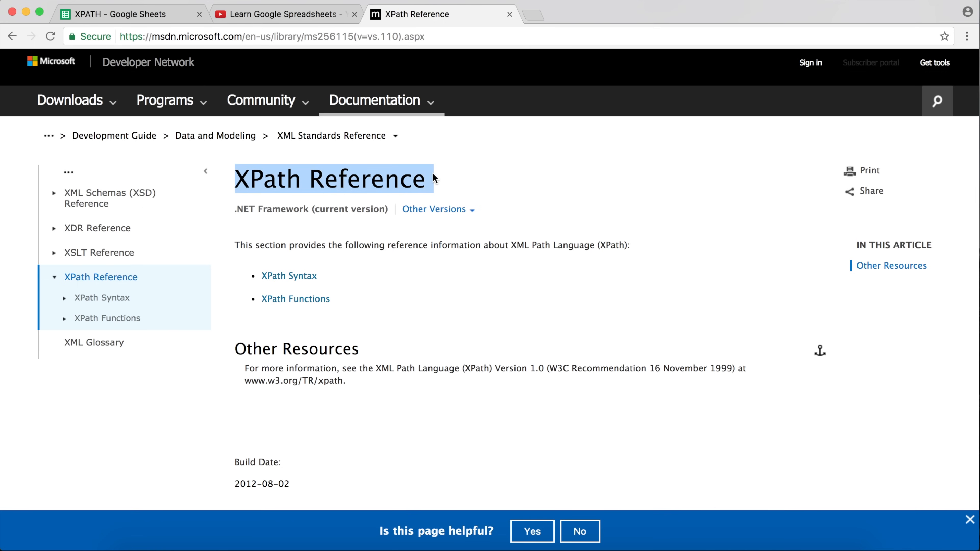
left_click(293, 279)
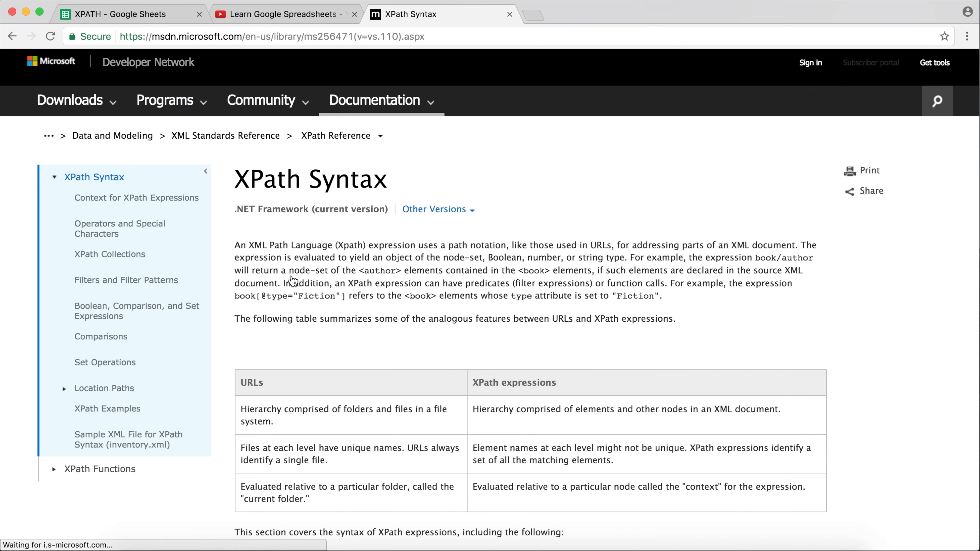
Read through the XPath Syntax page, including the URL comparison table and the list of syntax topics
scroll(292, 280, "down", 5)
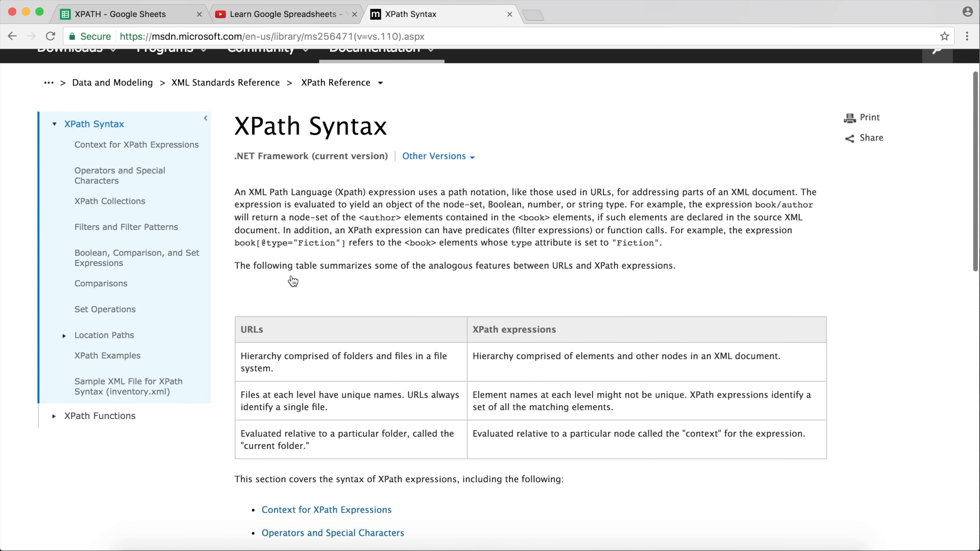
scroll(293, 279, "down", 2)
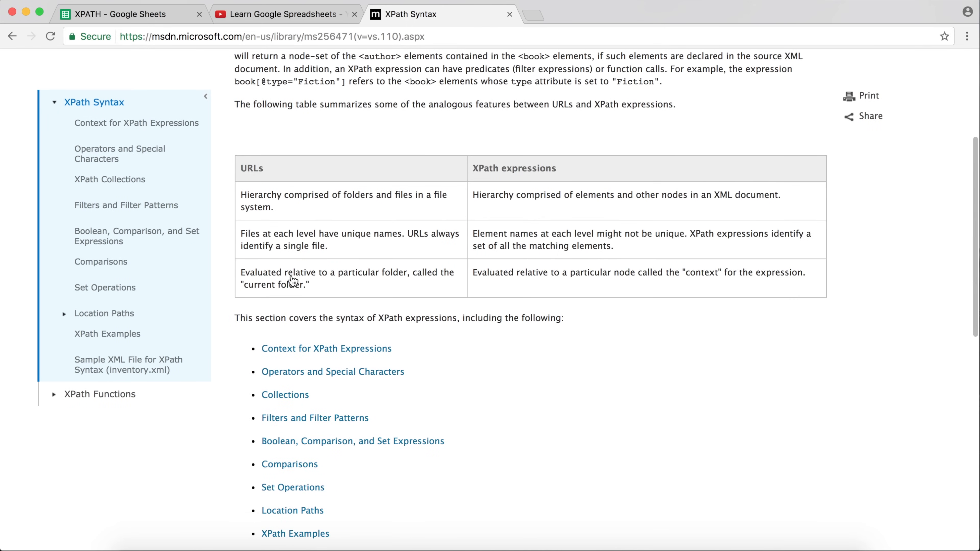
scroll(293, 280, "down", 4)
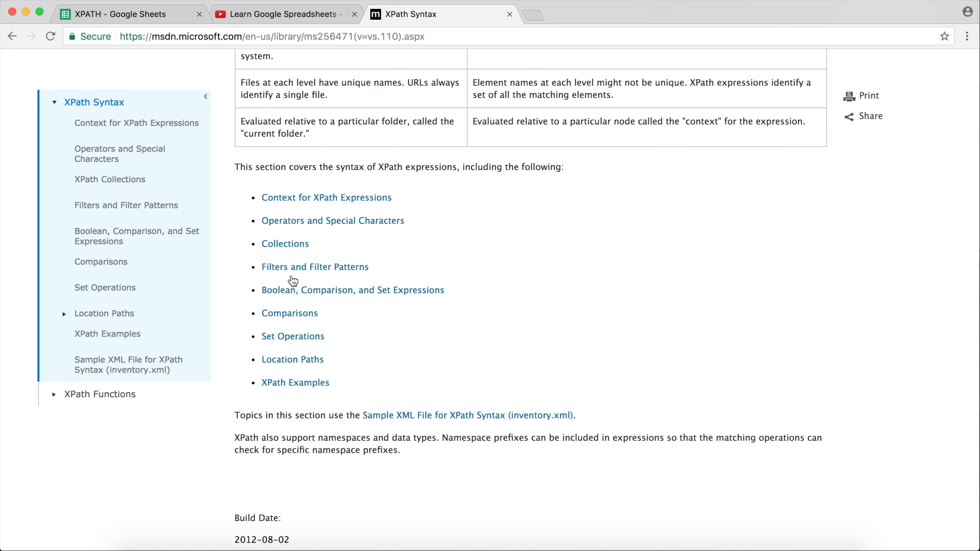
scroll(293, 280, "down", 1)
scroll(293, 280, "up", 3)
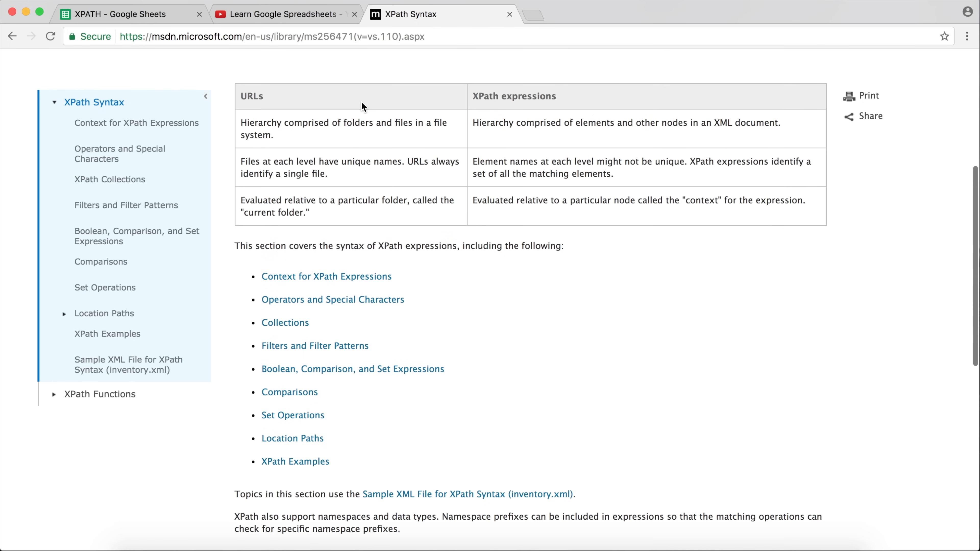
scroll(356, 115, "up", 3)
scroll(355, 115, "up", 3)
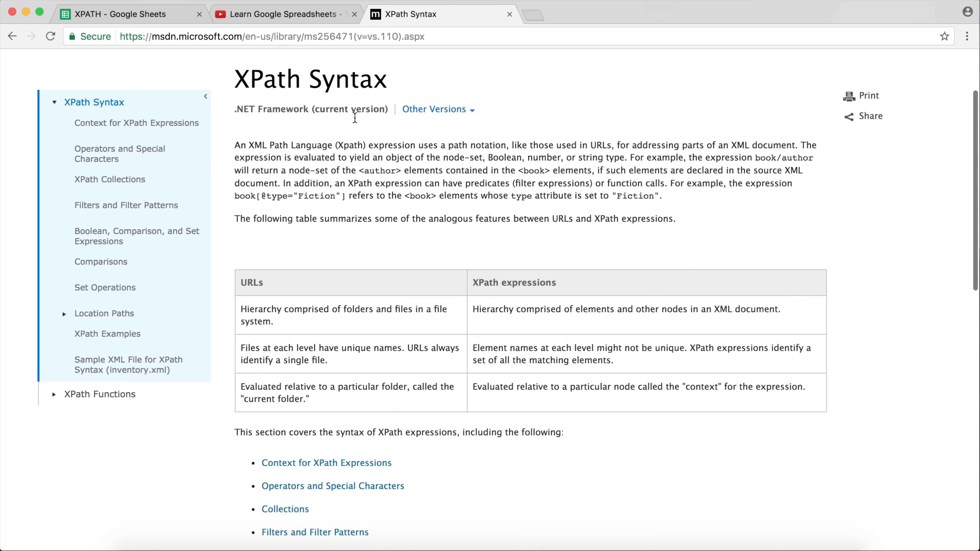
scroll(355, 116, "down", 2)
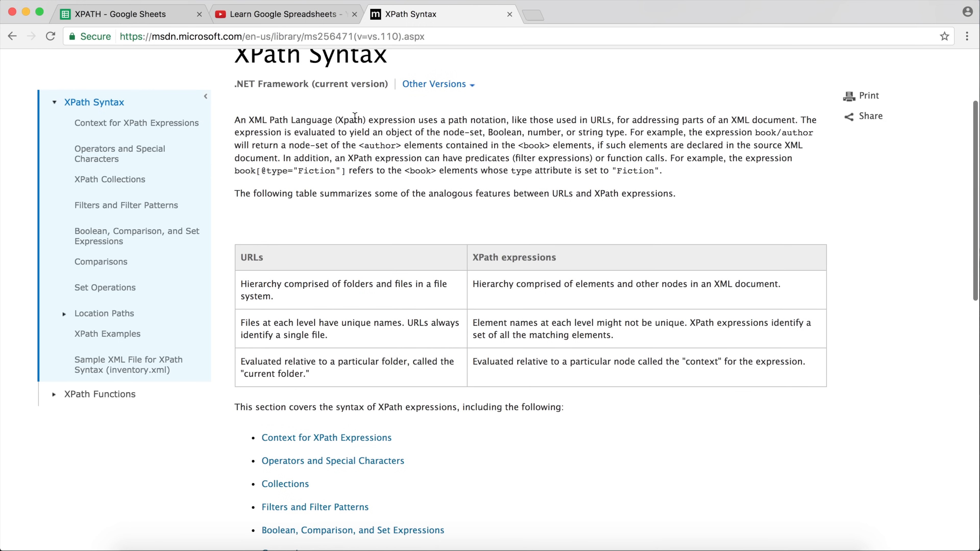
scroll(356, 115, "down", 1)
scroll(355, 116, "down", 2)
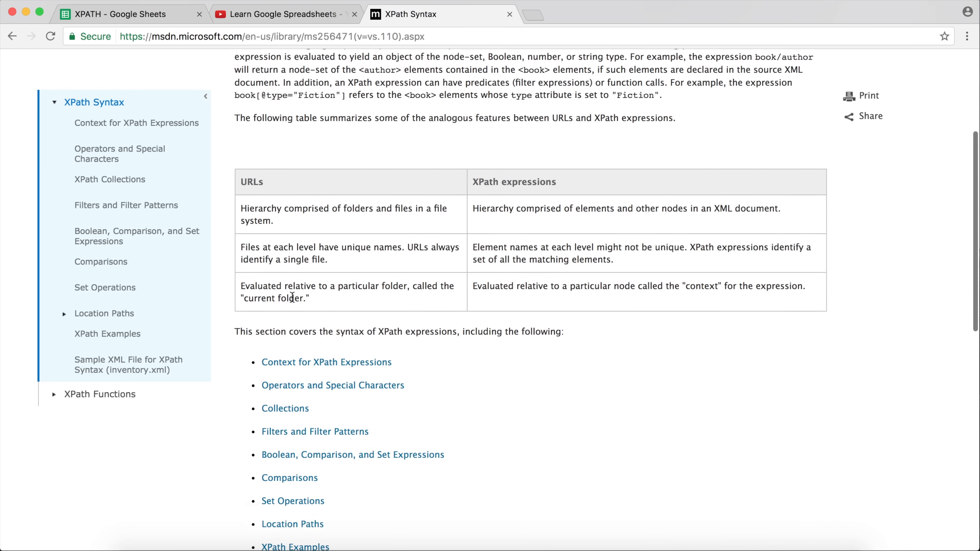
scroll(294, 294, "down", 2)
scroll(292, 297, "down", 3)
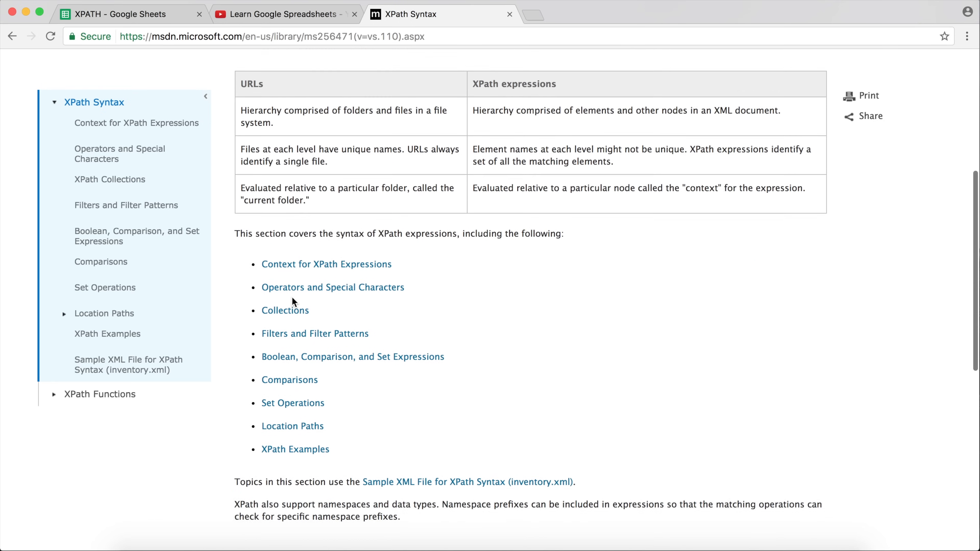
scroll(319, 189, "down", 6)
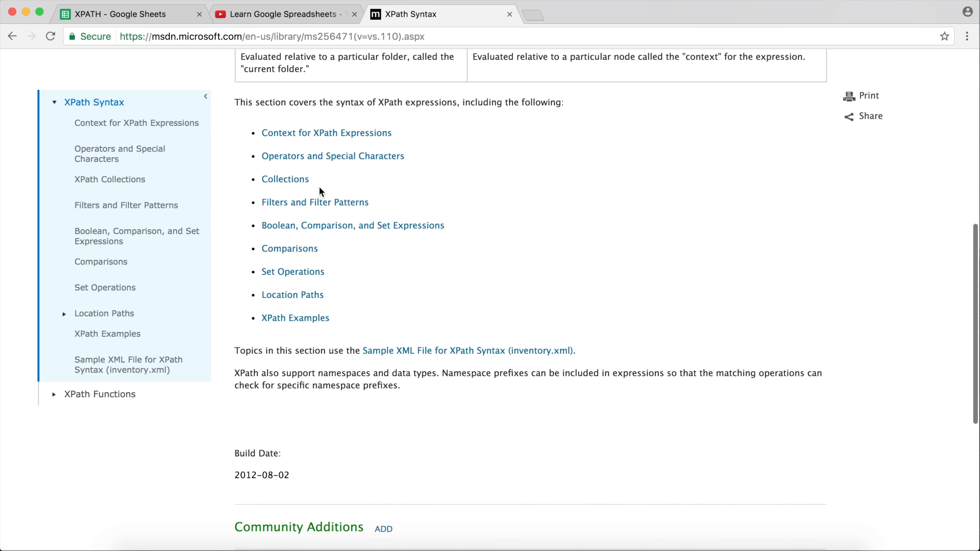
scroll(319, 186, "up", 4)
scroll(319, 187, "up", 1)
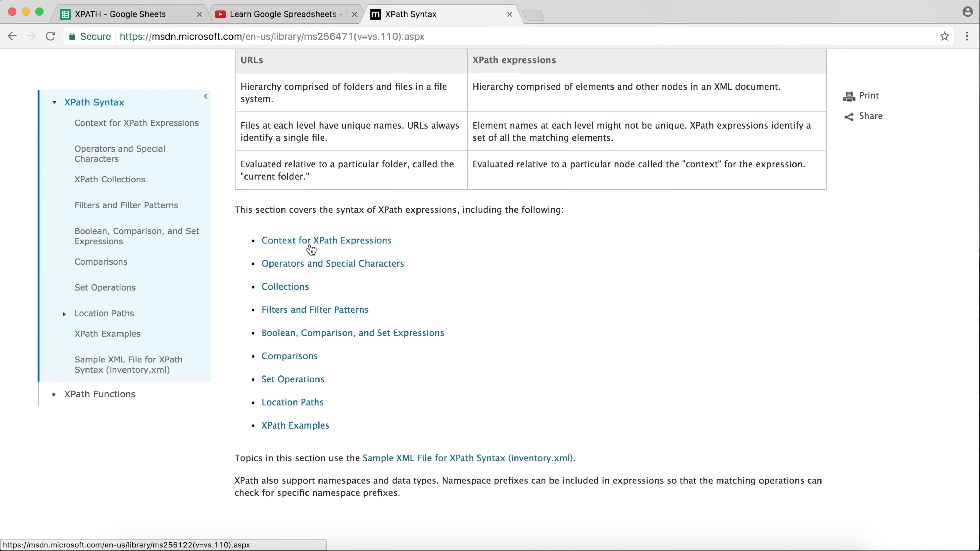
Open the Operators and Special Characters topic from the XPath Syntax page
scroll(311, 251, "up", 5)
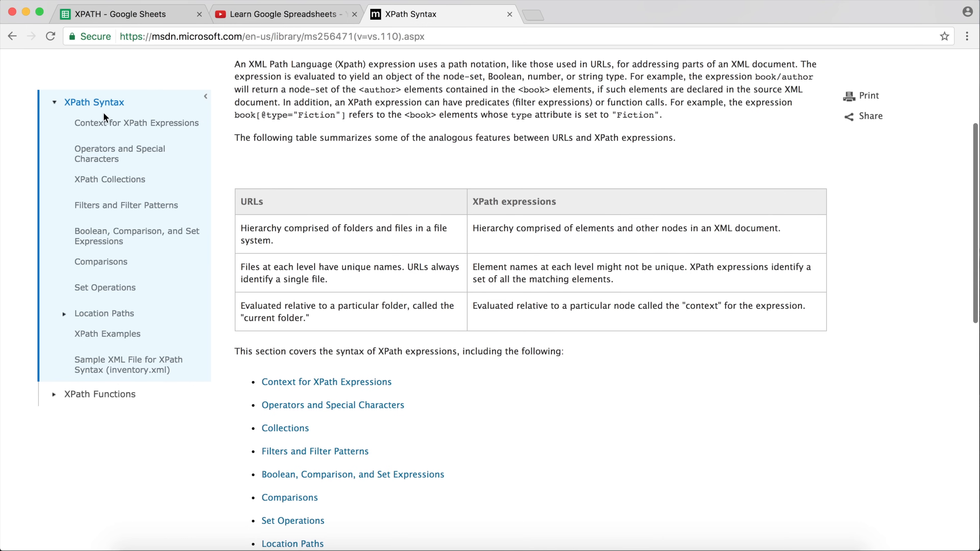
scroll(295, 251, "down", 7)
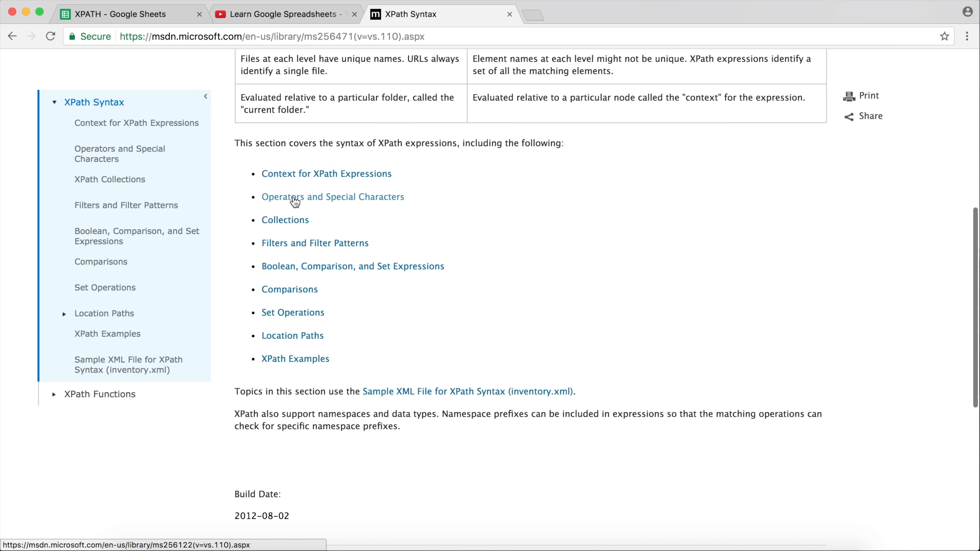
left_click(305, 203)
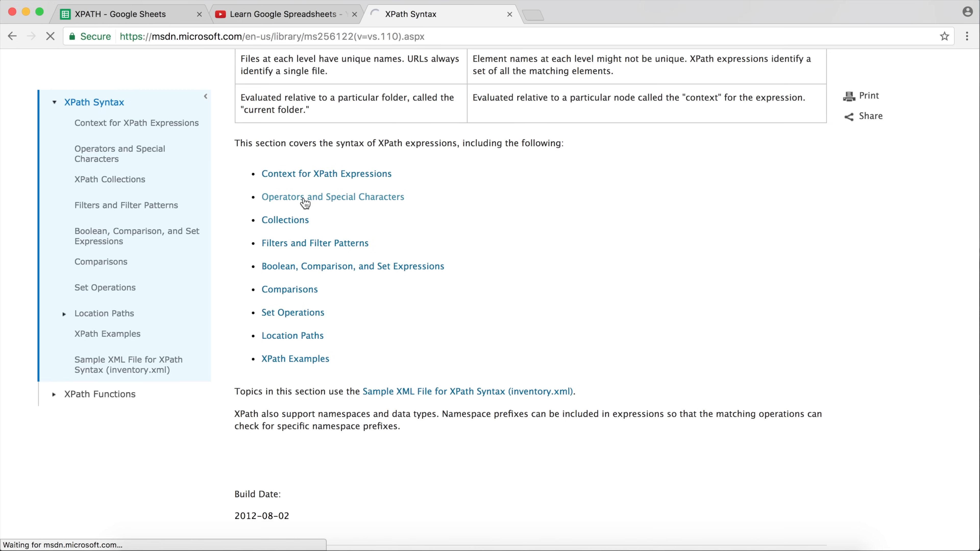
Read through the table of XPath operators and special characters
scroll(347, 172, "down", 1)
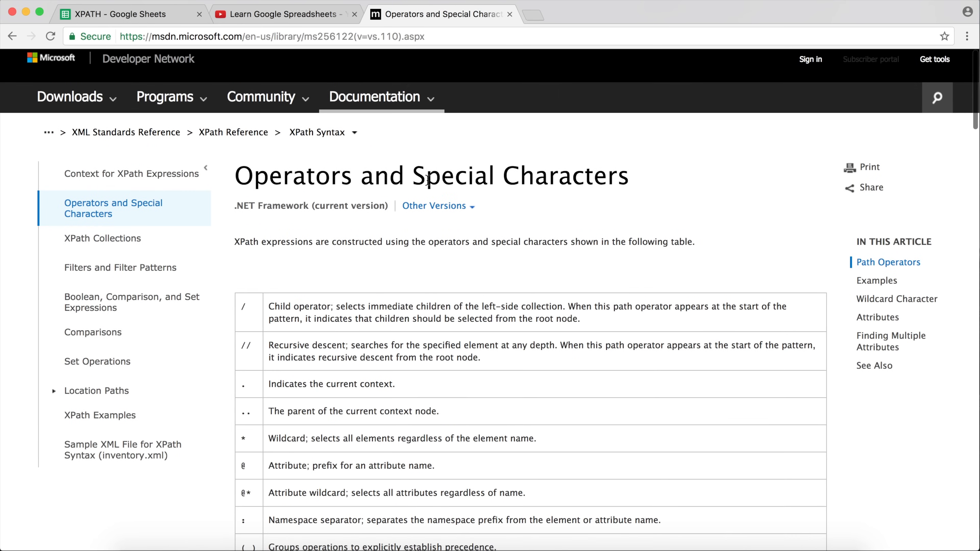
scroll(420, 143, "down", 2)
scroll(421, 143, "down", 5)
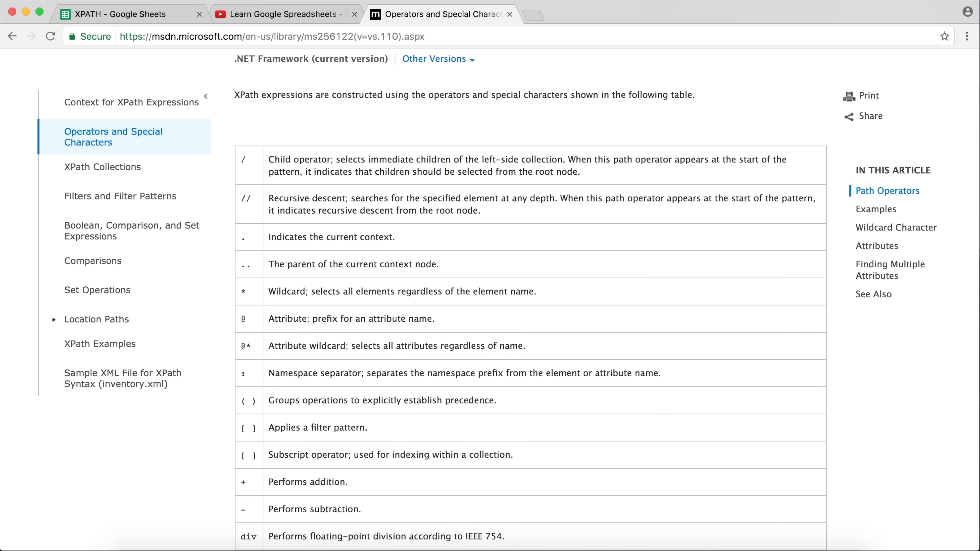
Return to the YouTube channel's videos page and inspect the first video's thumbnail in the page's HTML
left_click(282, 18)
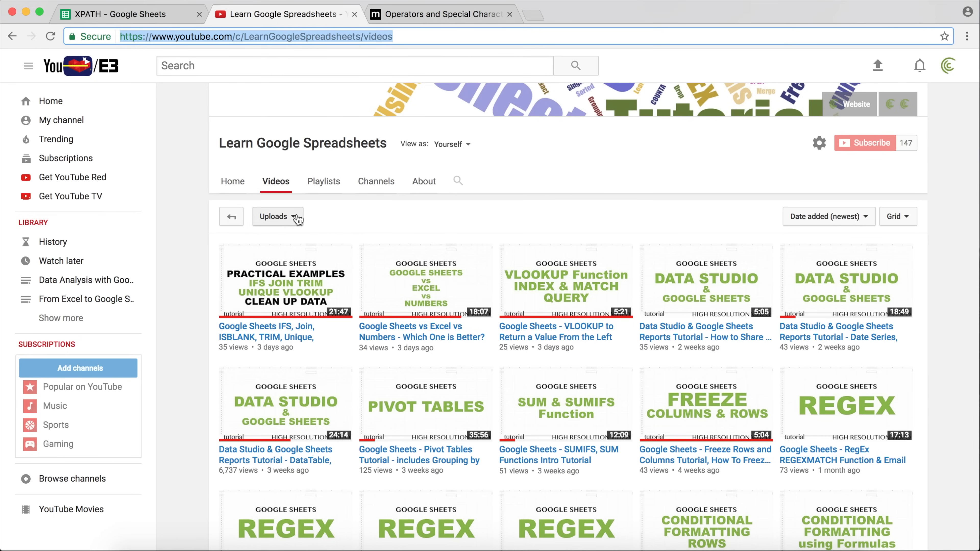
right_click(273, 283)
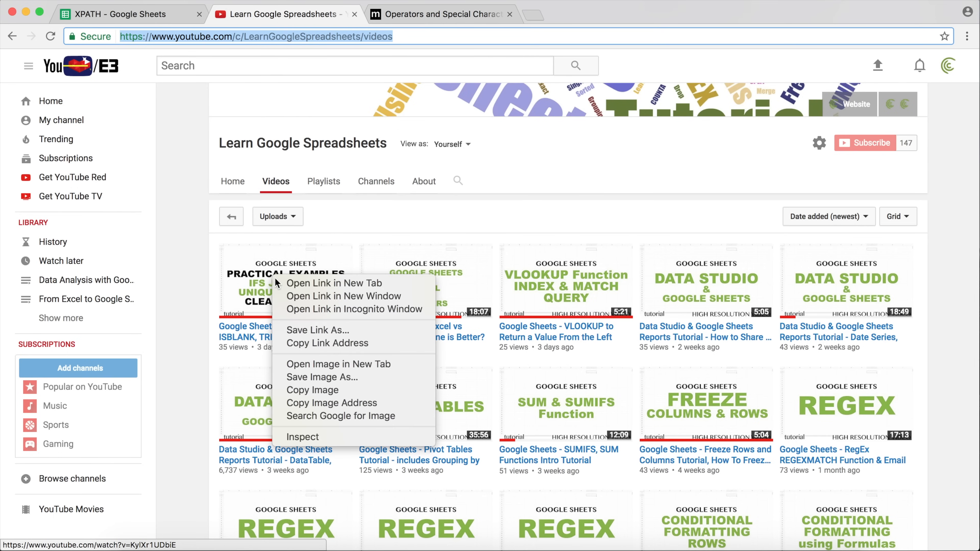
left_click(328, 437)
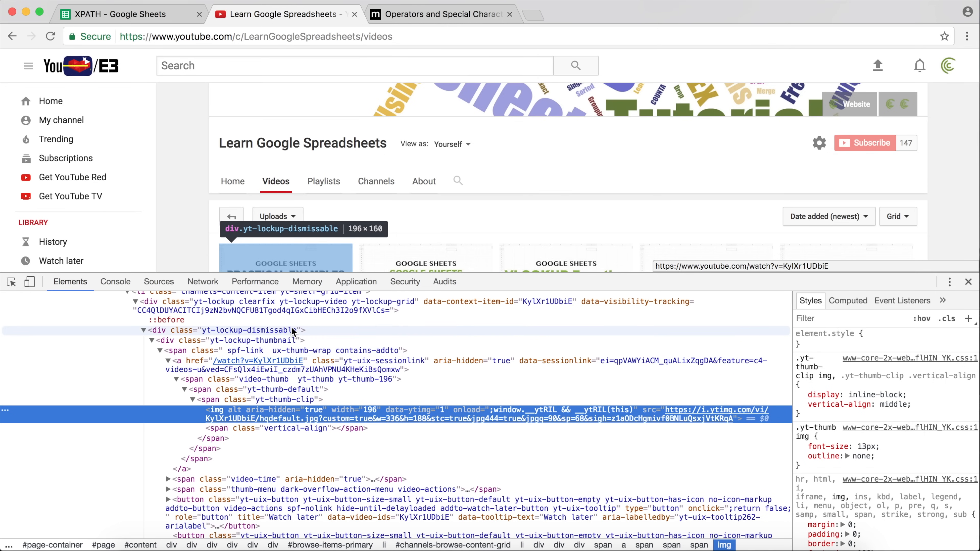
scroll(292, 329, "up", 3)
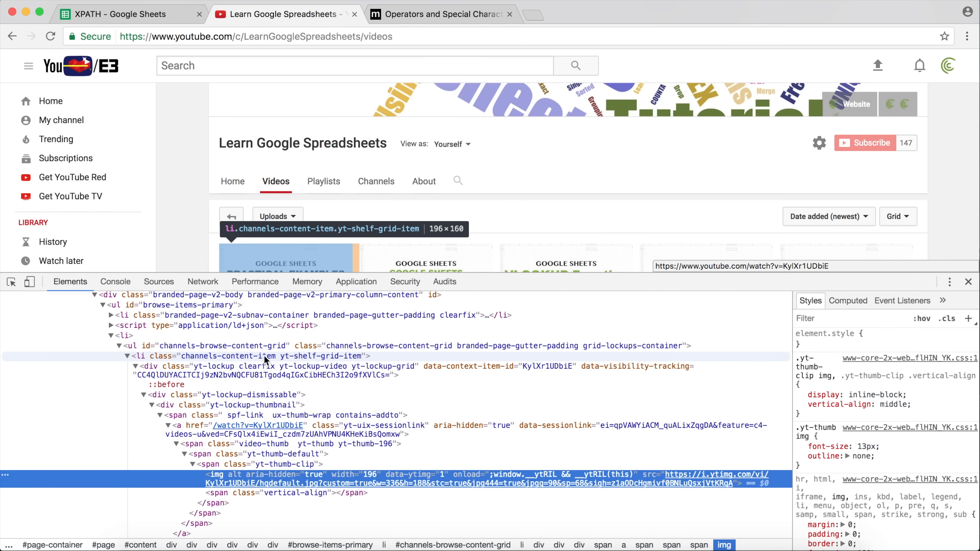
Select the first video's channels-content-item list element, collapse it to view its sibling items, and expand it again
left_click(166, 357)
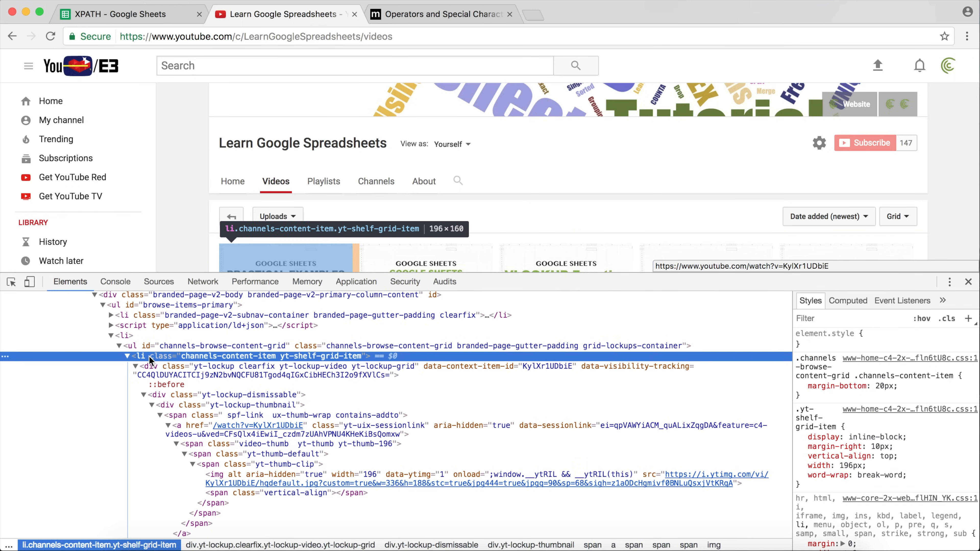
left_click(132, 359)
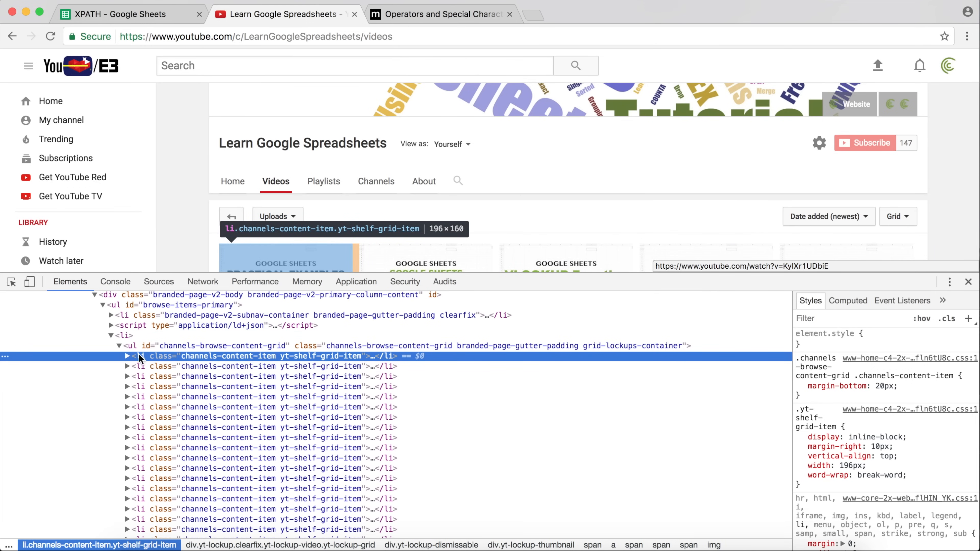
scroll(148, 350, "up", 1)
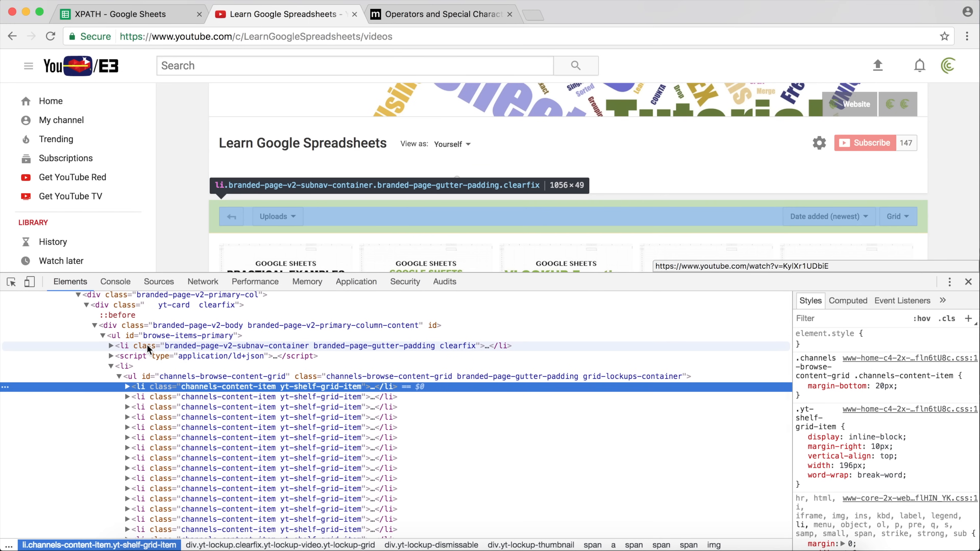
scroll(147, 347, "down", 1)
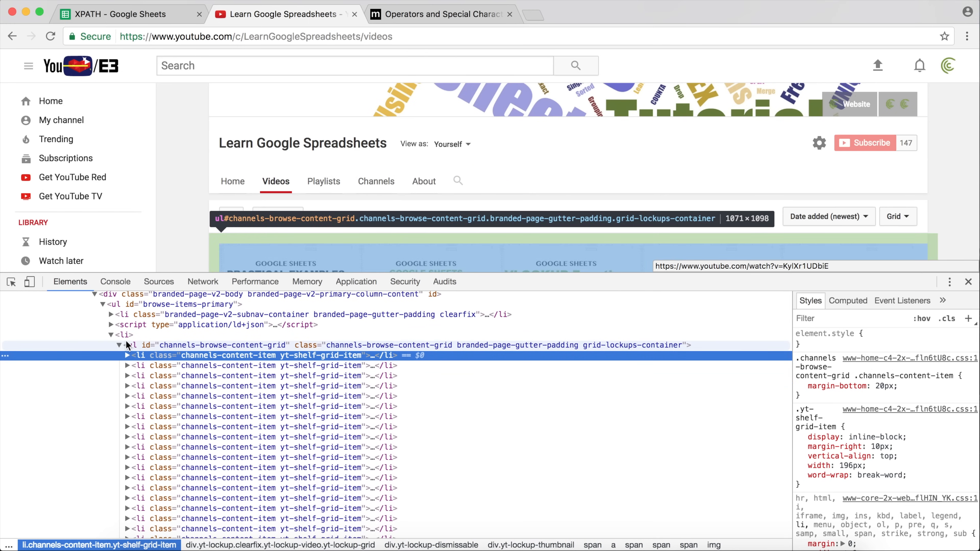
left_click(128, 355)
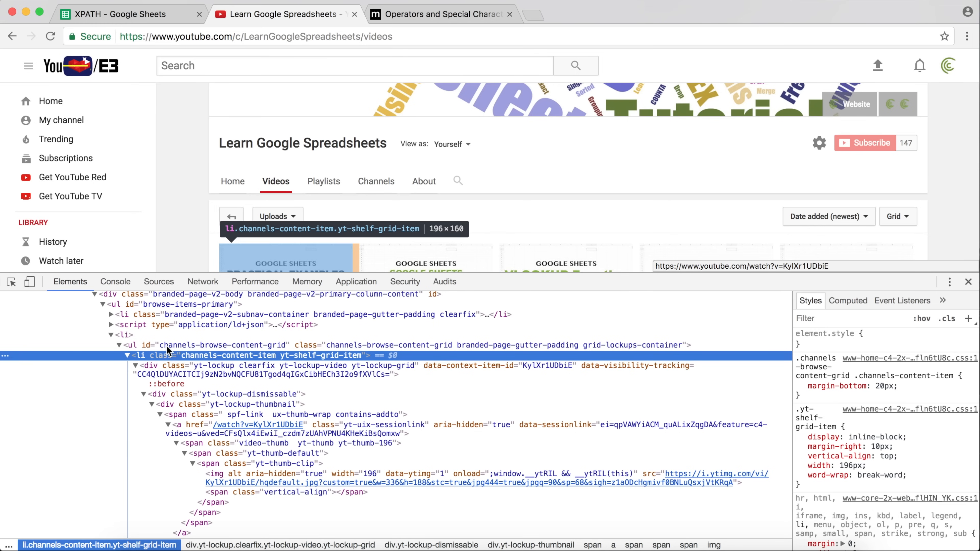
Examine the markup inside the first video's list item and expand its yt-lockup-content div
scroll(303, 171, "down", 4)
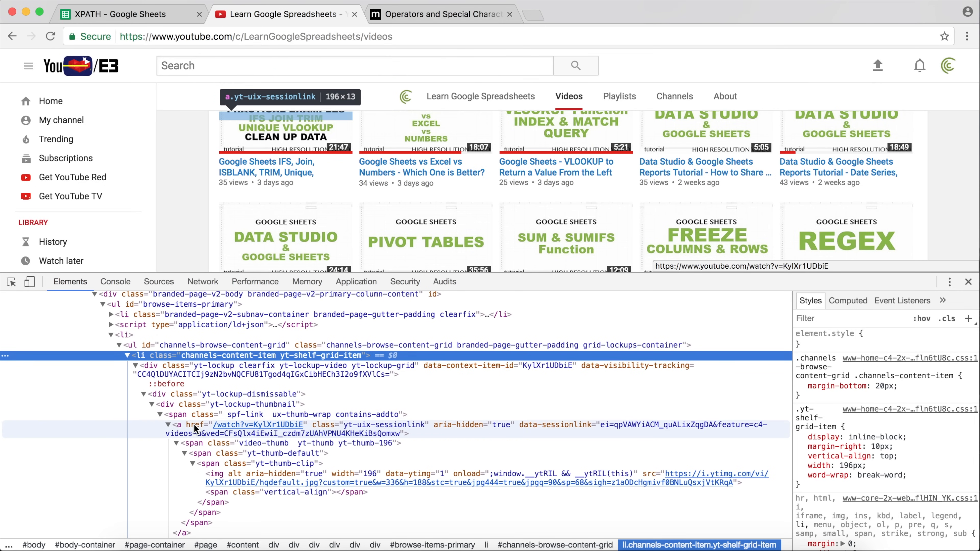
scroll(194, 428, "down", 3)
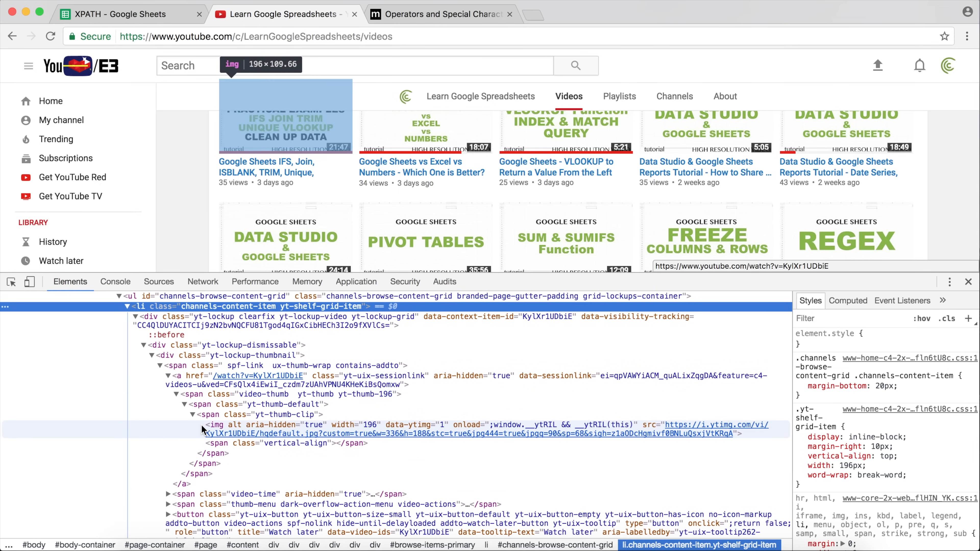
scroll(200, 497, "down", 3)
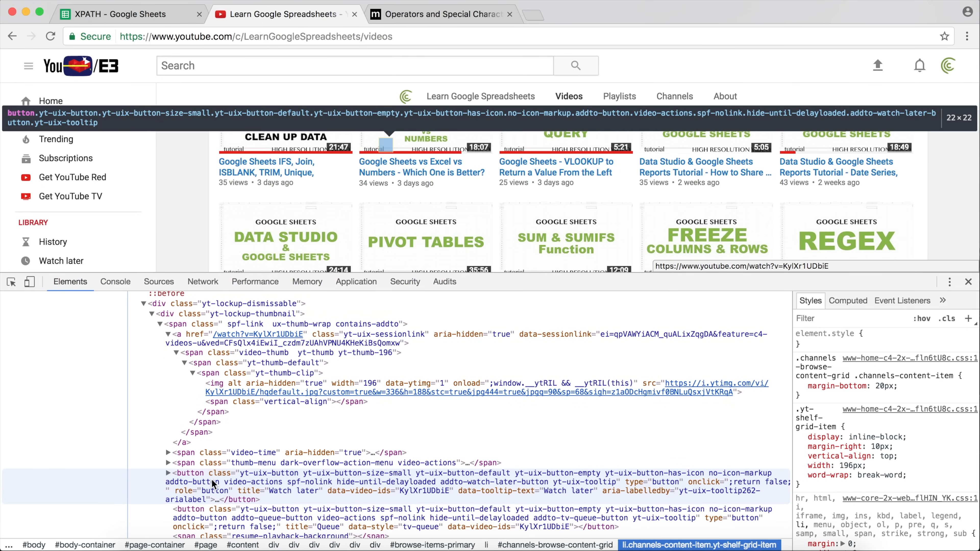
scroll(223, 438, "down", 2)
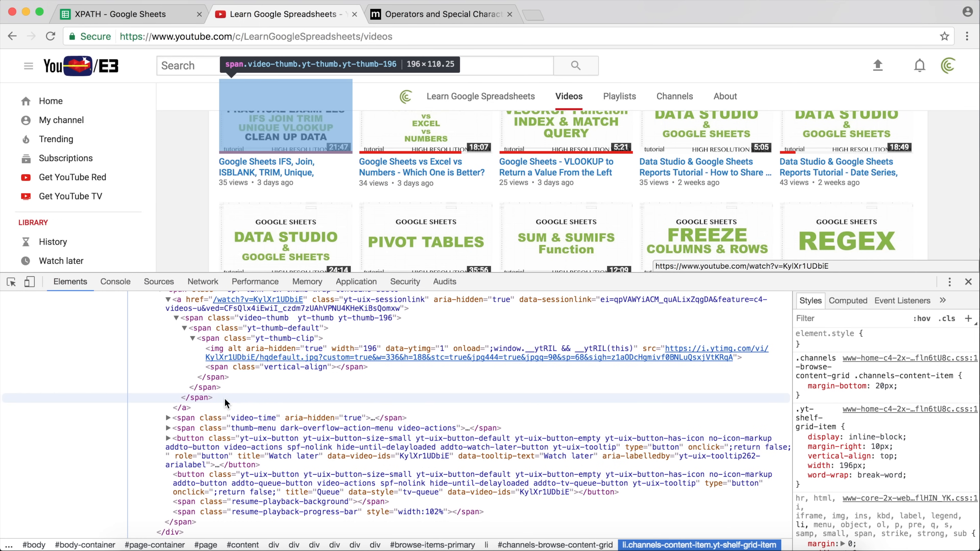
scroll(224, 399, "up", 2)
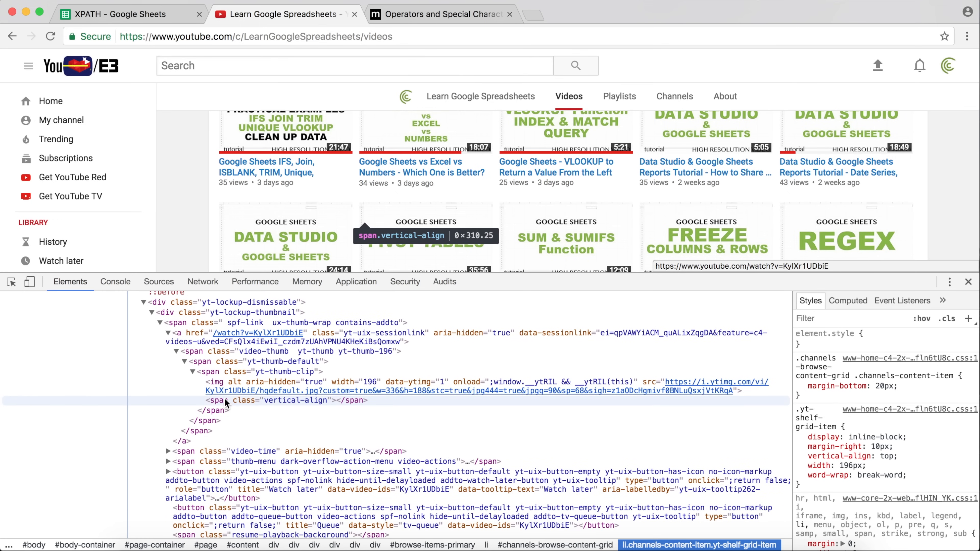
scroll(225, 400, "down", 1)
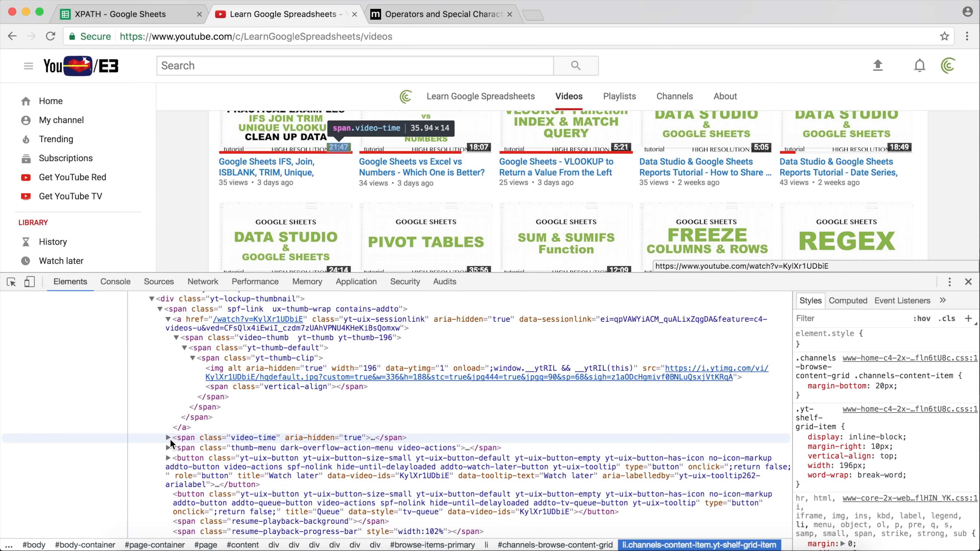
scroll(171, 450, "down", 3)
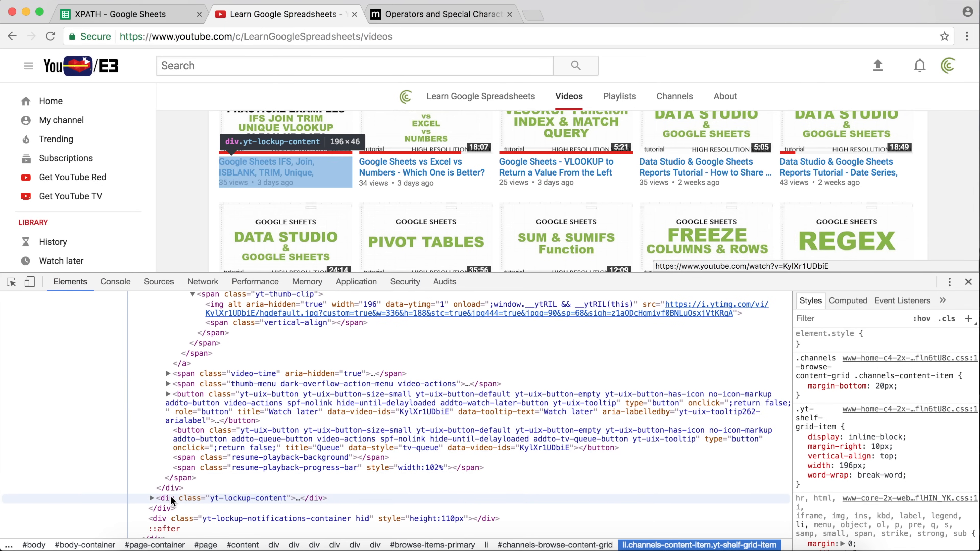
left_click(153, 498)
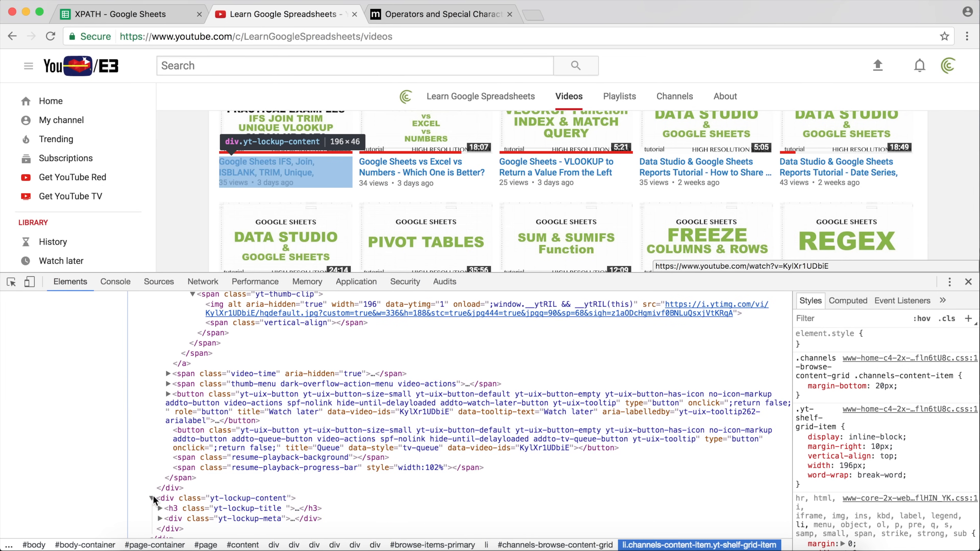
scroll(154, 497, "down", 1)
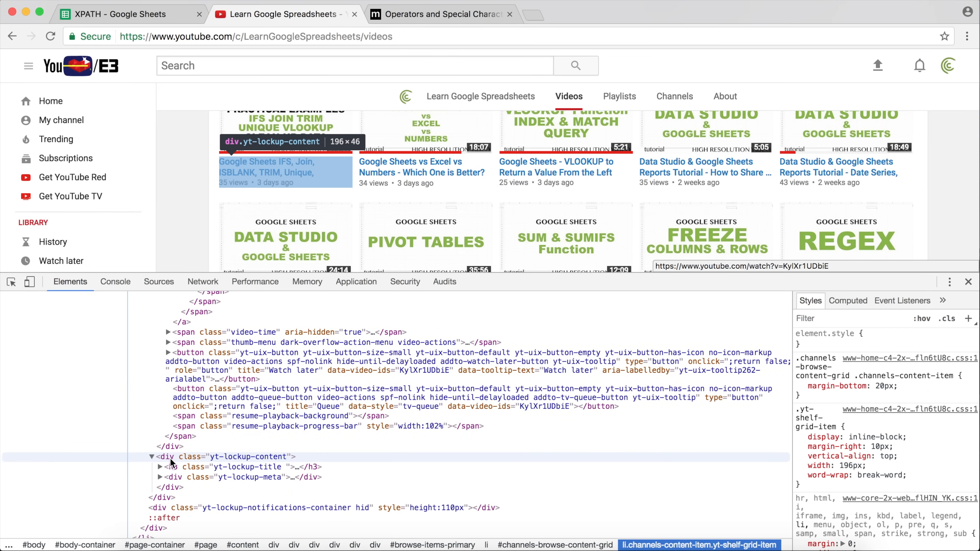
Collapse the first video's thumbnail span and its yt-lockup-thumbnail div in the HTML tree
scroll(170, 422, "up", 5)
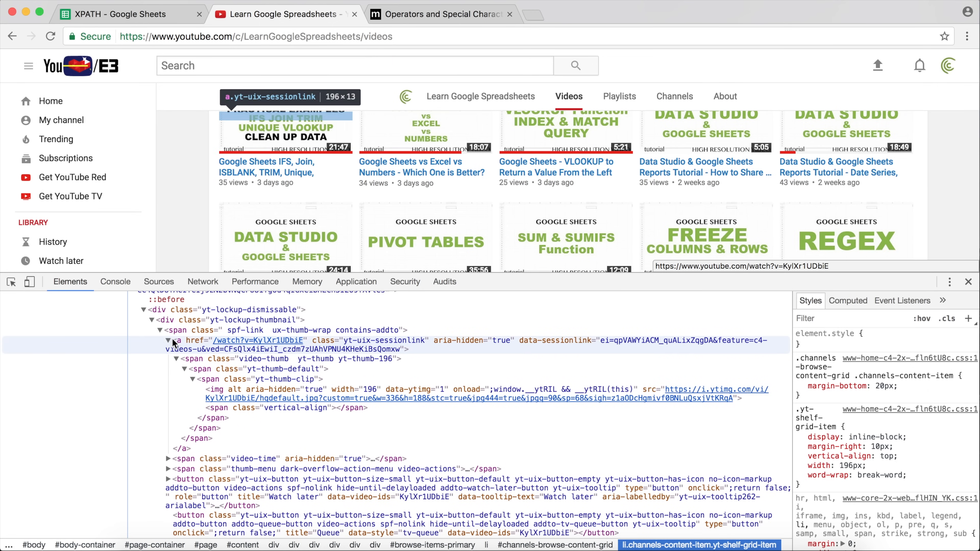
left_click(160, 330)
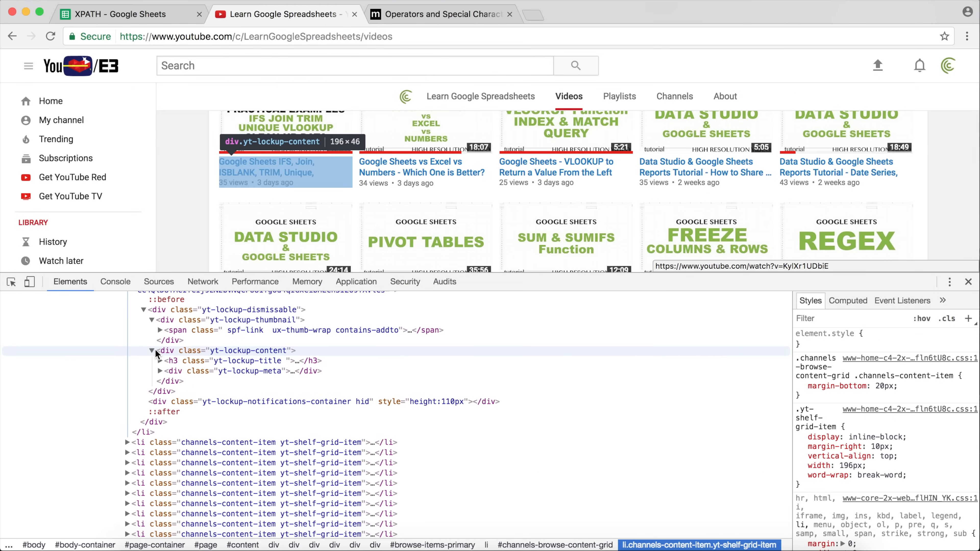
left_click(153, 320)
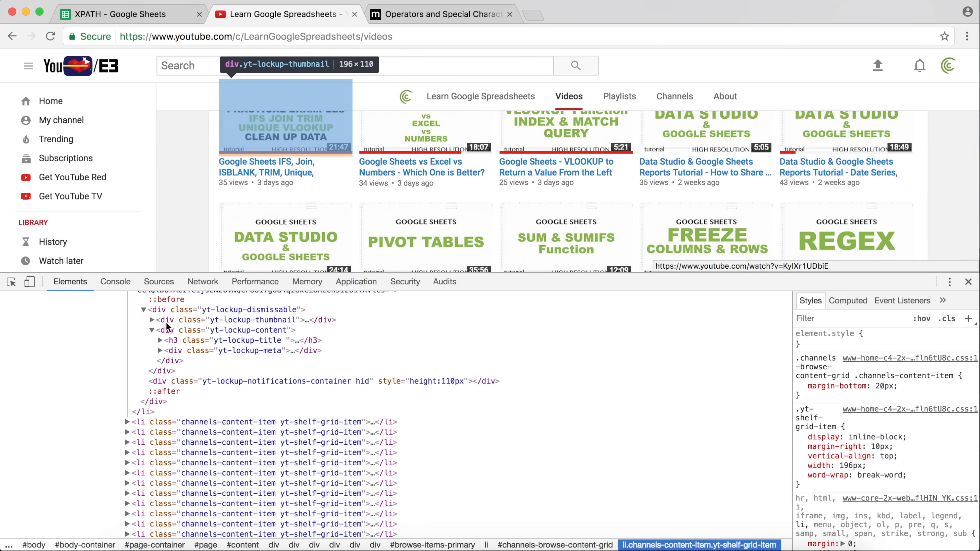
Expand the yt-lockup-title h3 and the link inside it to examine the video title's markup
scroll(170, 338, "up", 2)
scroll(171, 334, "up", 1)
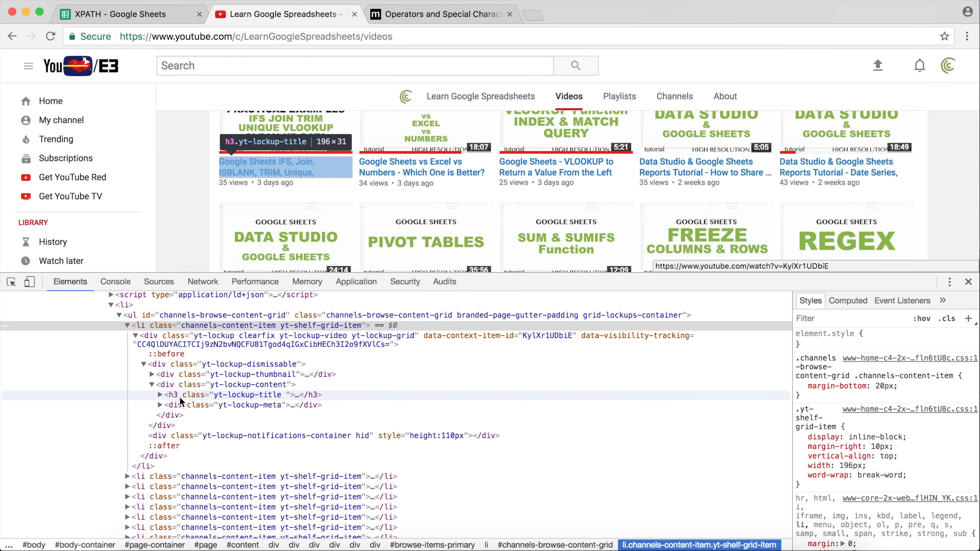
left_click(160, 394)
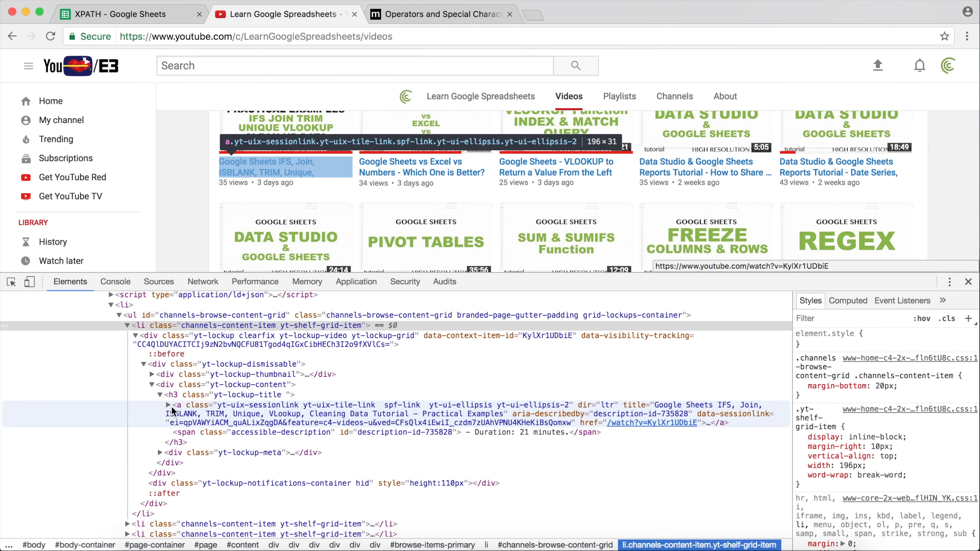
left_click(169, 407)
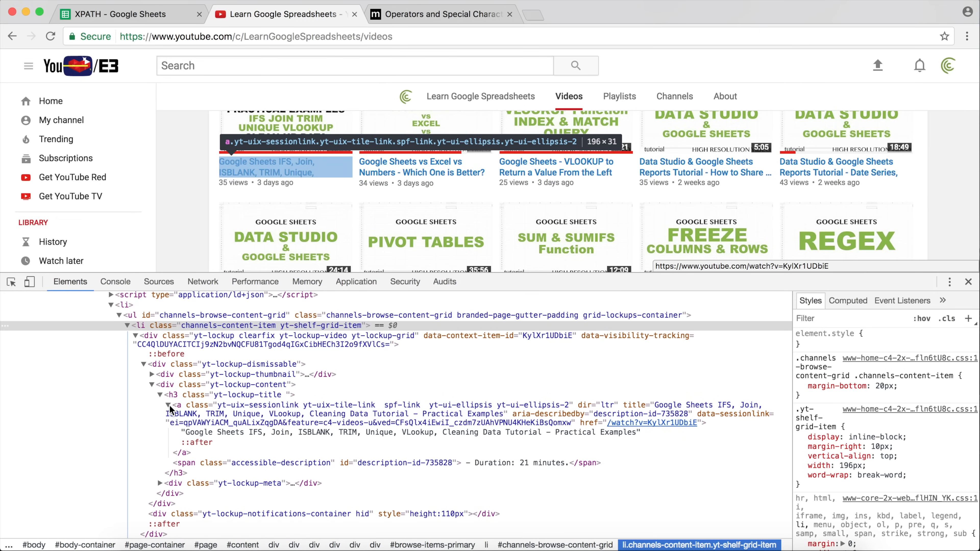
scroll(259, 418, "down", 1)
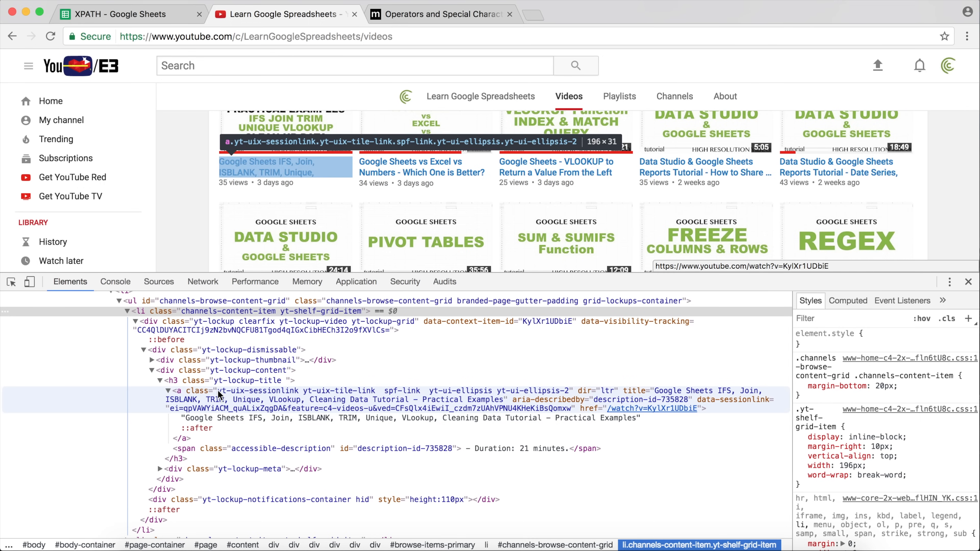
Trace the parent elements above the title link, from the li and channels-browse-content-grid ul to the enclosing divs
scroll(214, 365, "up", 2)
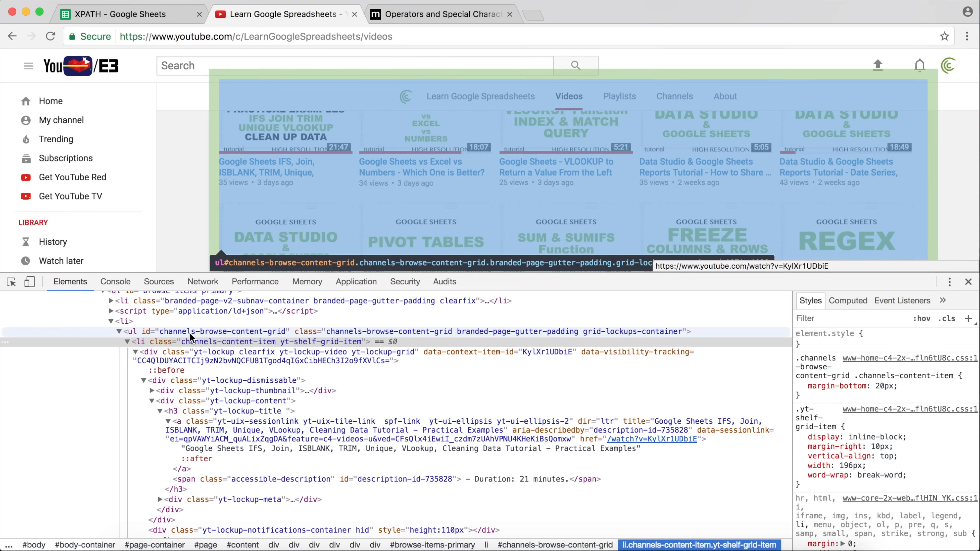
scroll(185, 342, "up", 3)
scroll(185, 339, "up", 2)
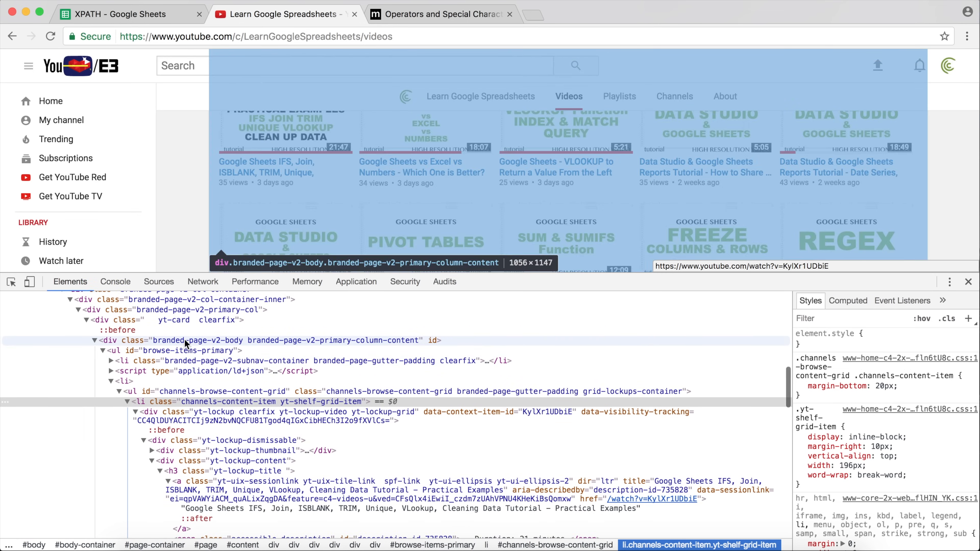
scroll(158, 388, "down", 2)
scroll(157, 390, "down", 1)
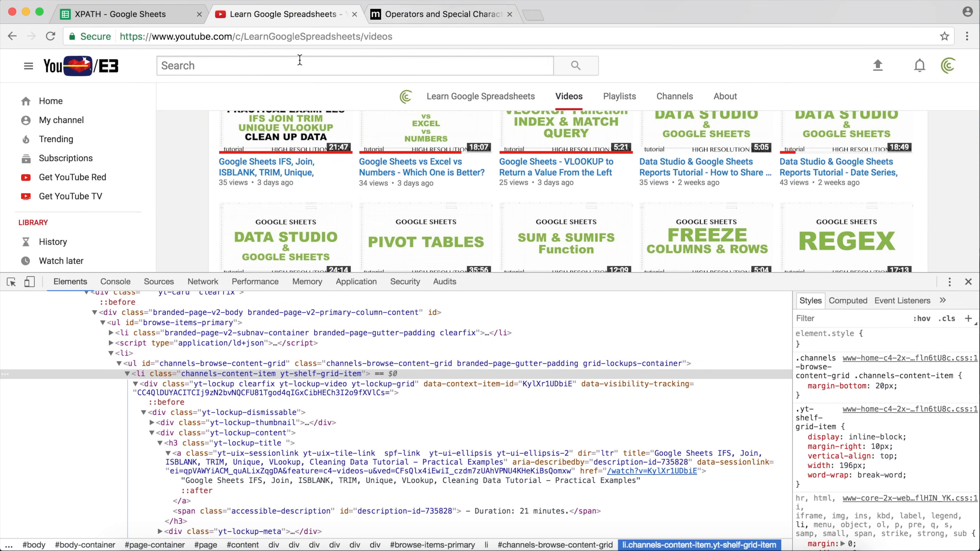
In the XPATH spreadsheet, enter //ul/li as the XPath query of A1's IMPORTXML formula and highlight the quoted query
left_click(187, 16)
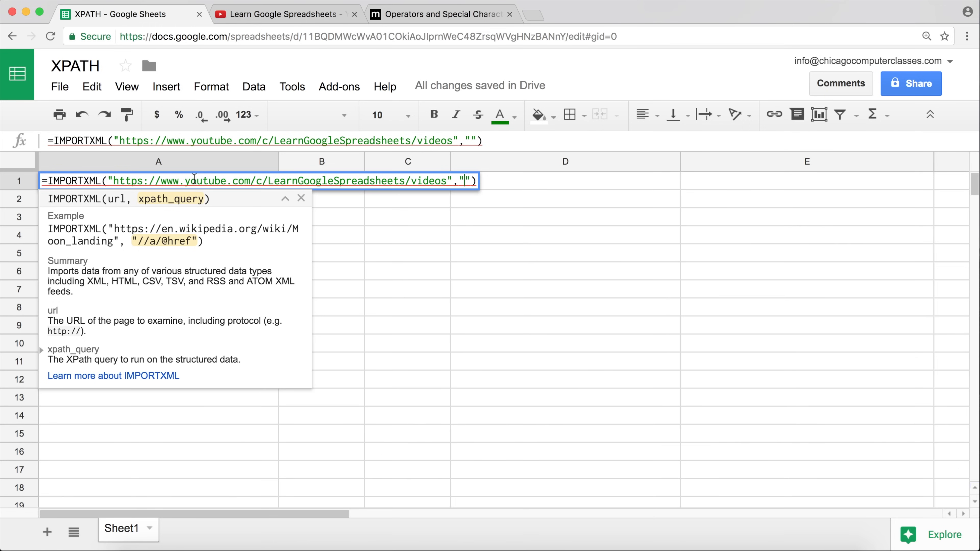
type("//")
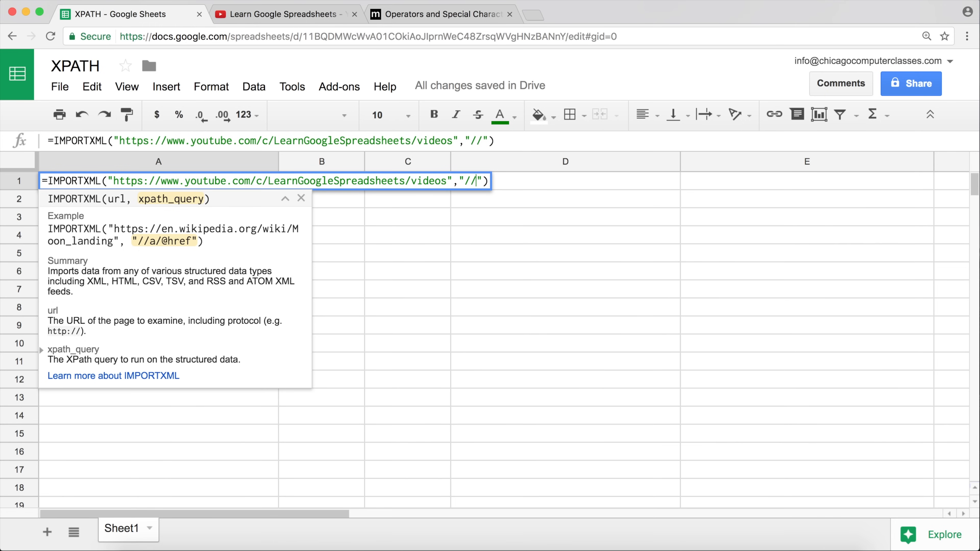
type("ul/li")
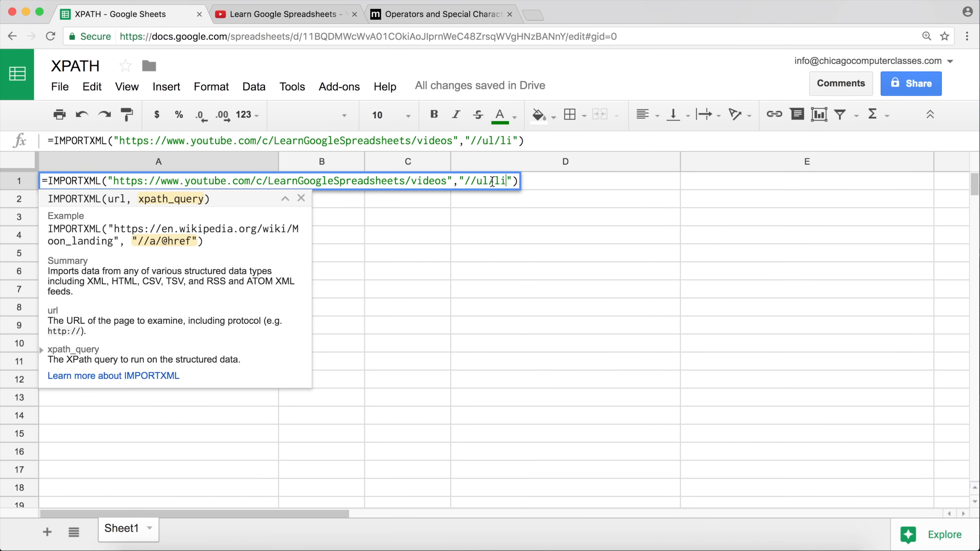
left_click_drag(495, 180, 488, 180)
left_click(508, 182)
double_click(497, 181)
double_click(480, 182)
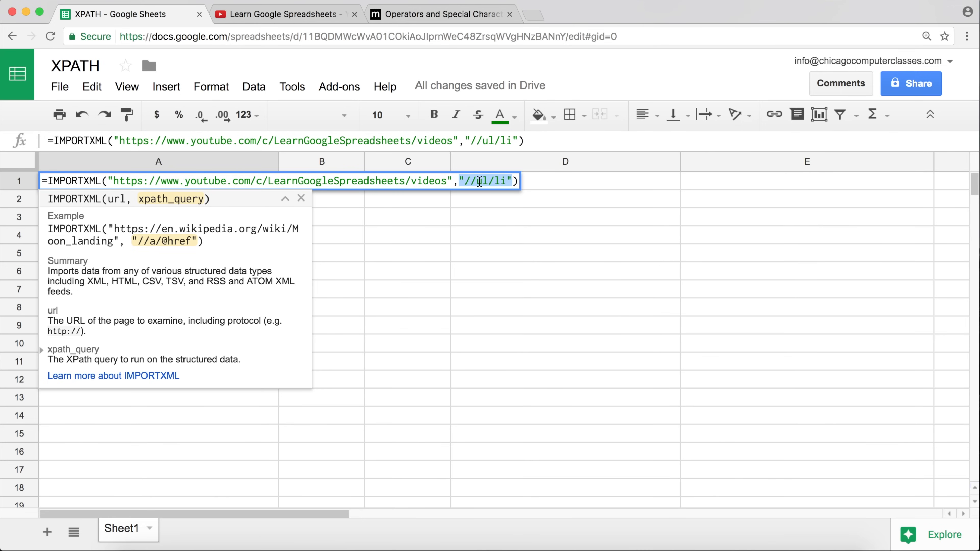
double_click(479, 182)
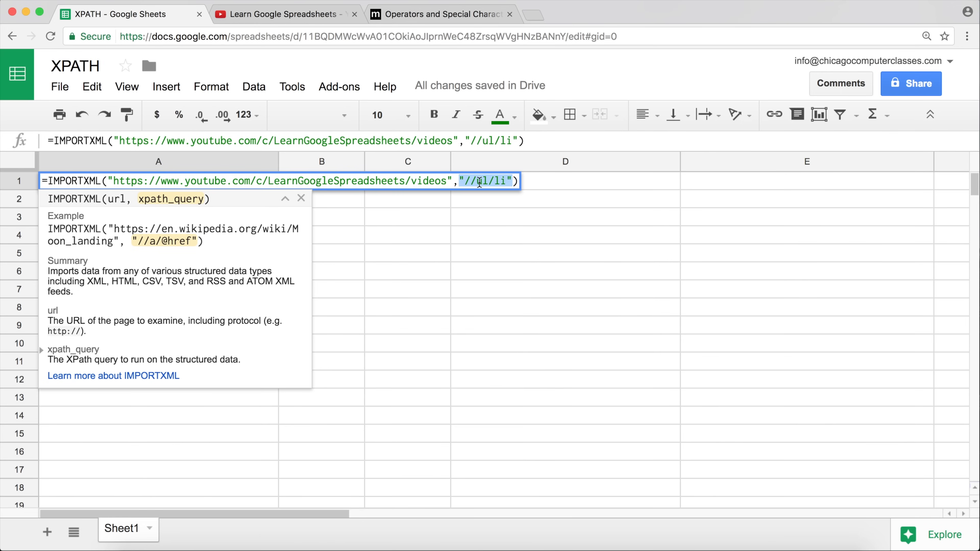
Compare the //ul/li query in A1 with the channels-content-item li in the YouTube page's HTML tree
left_click(496, 181)
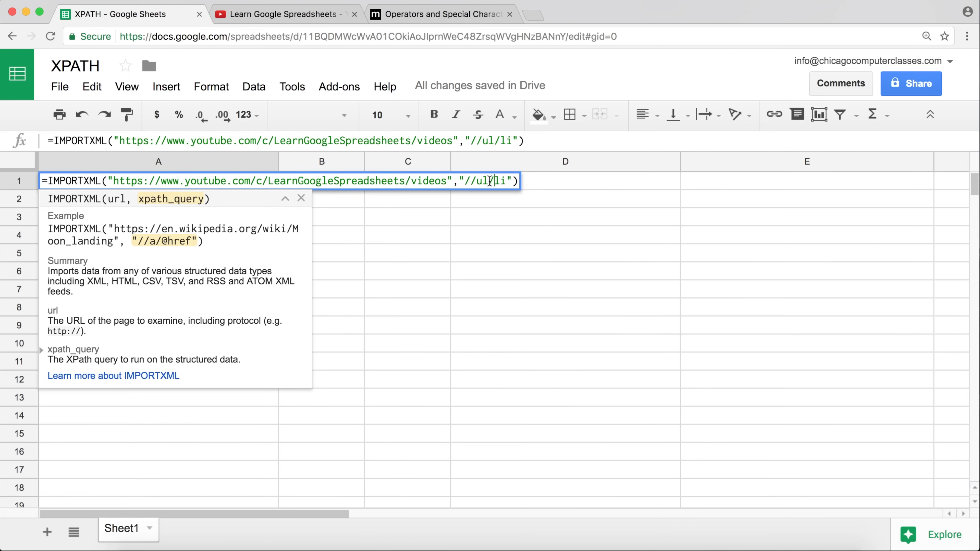
left_click(316, 15)
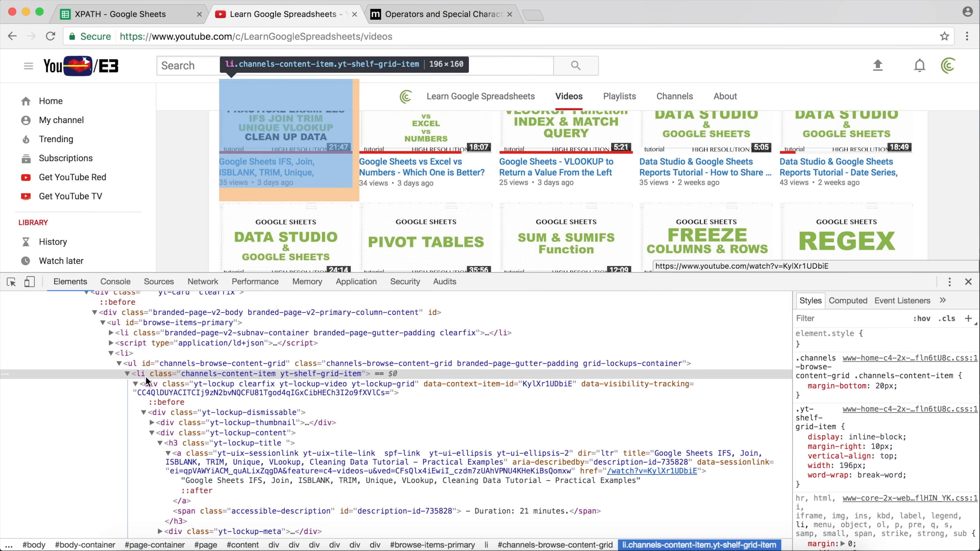
left_click(131, 17)
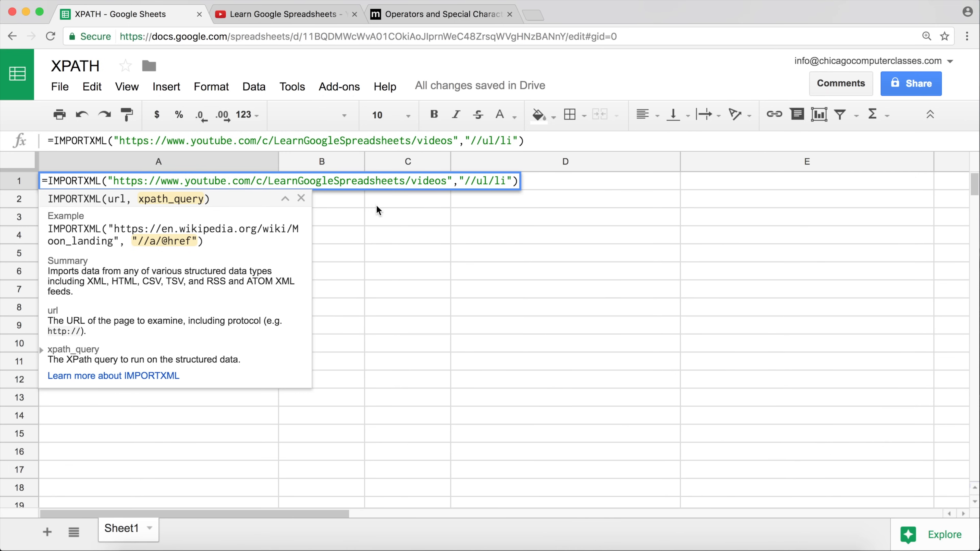
Extend the XPath query in A1's IMPORTXML formula to //ul/li/h3/a, checking the title link's markup on the YouTube page, and apply it
left_click(508, 182)
type("/h3")
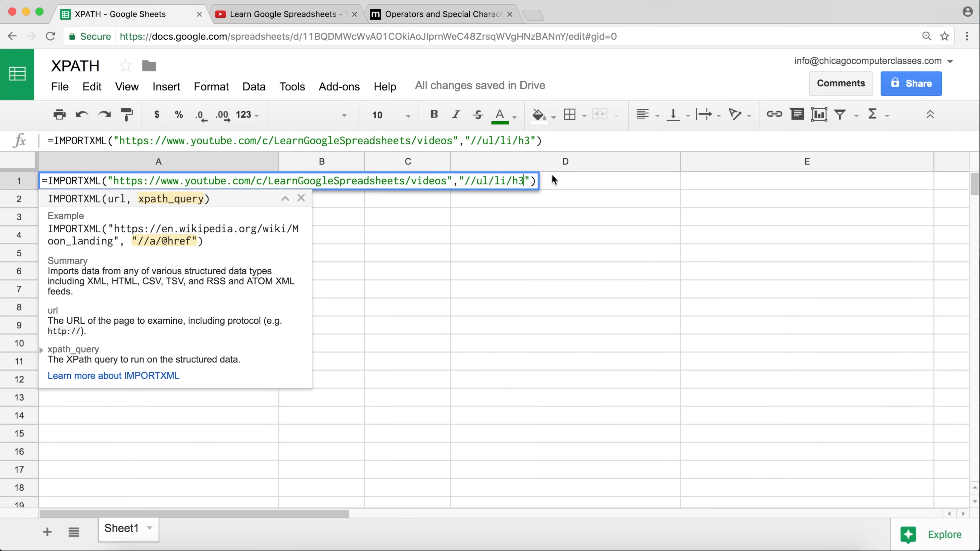
type("/")
left_click(303, 15)
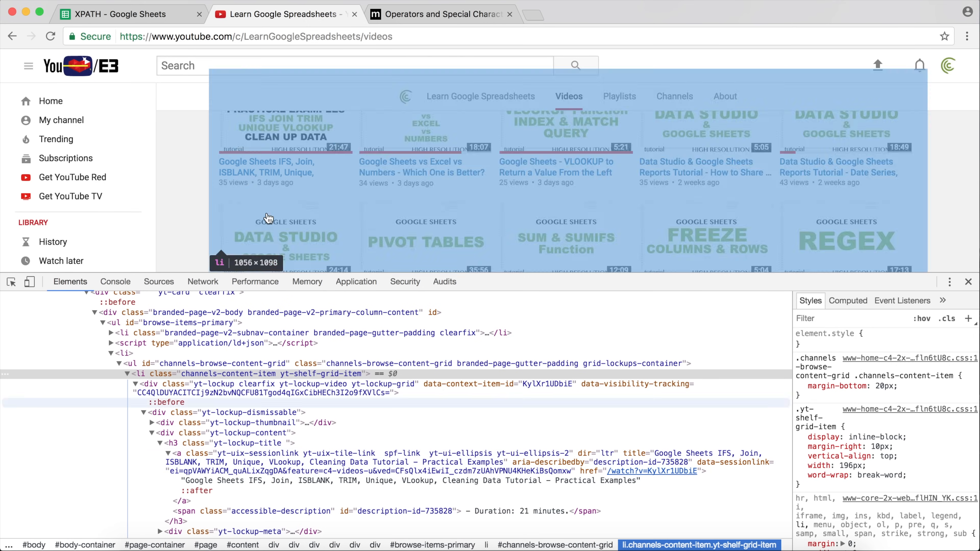
left_click(166, 16)
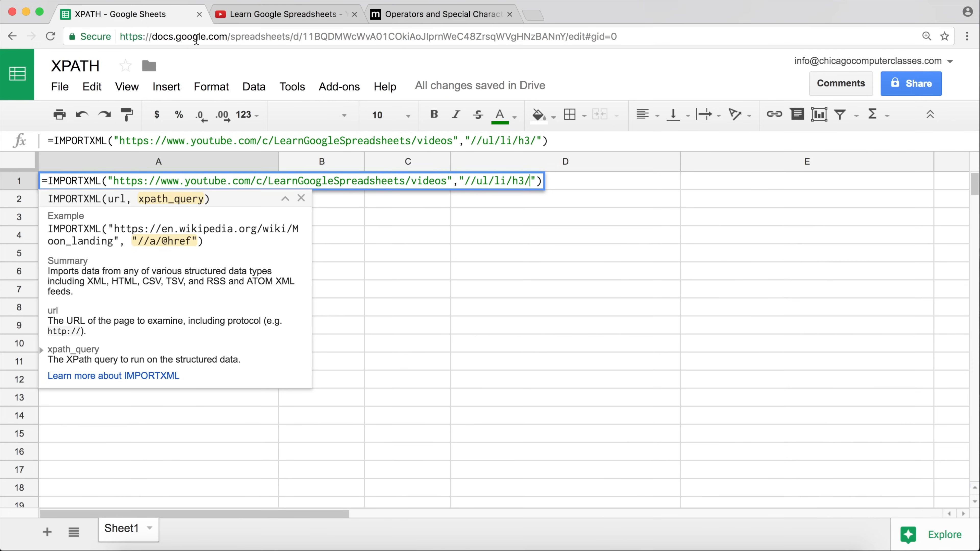
type("a")
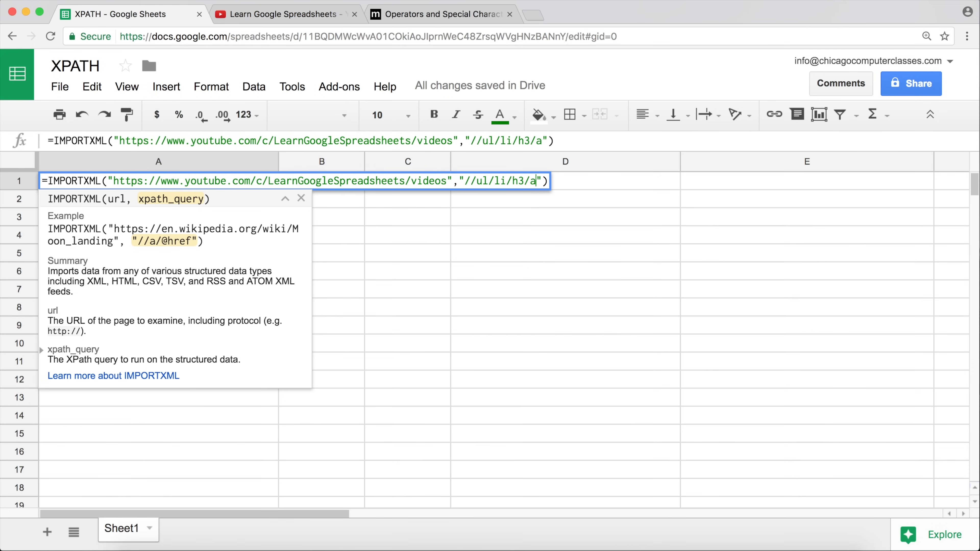
key("Return")
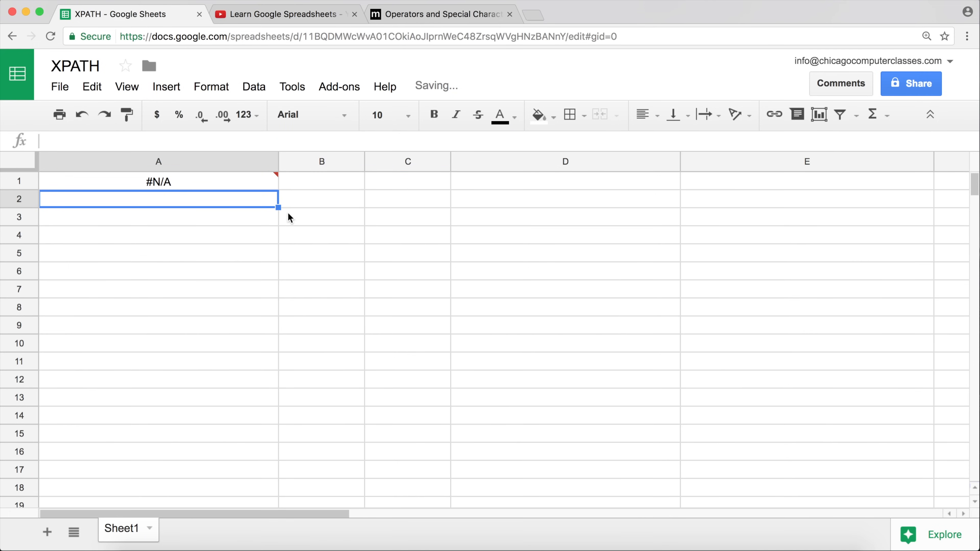
Check A1's error and the h3's nesting in the YouTube page's HTML, and change the XPath query to //ul/li//h3/a
left_click(247, 187)
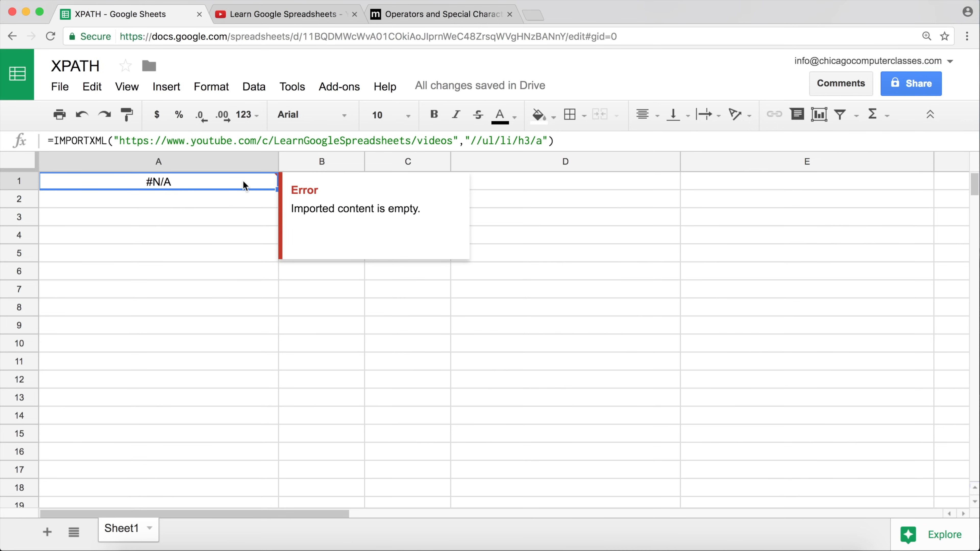
double_click(243, 182)
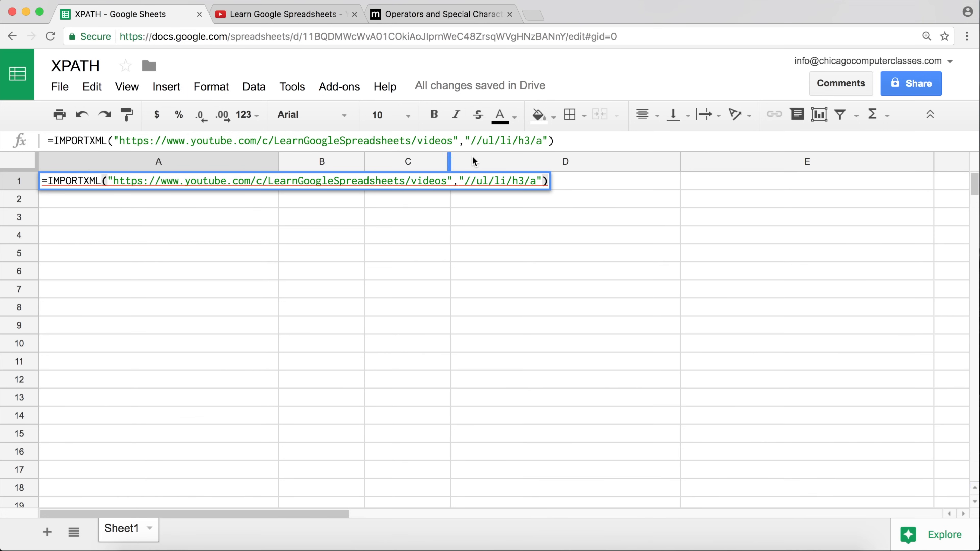
left_click(512, 182)
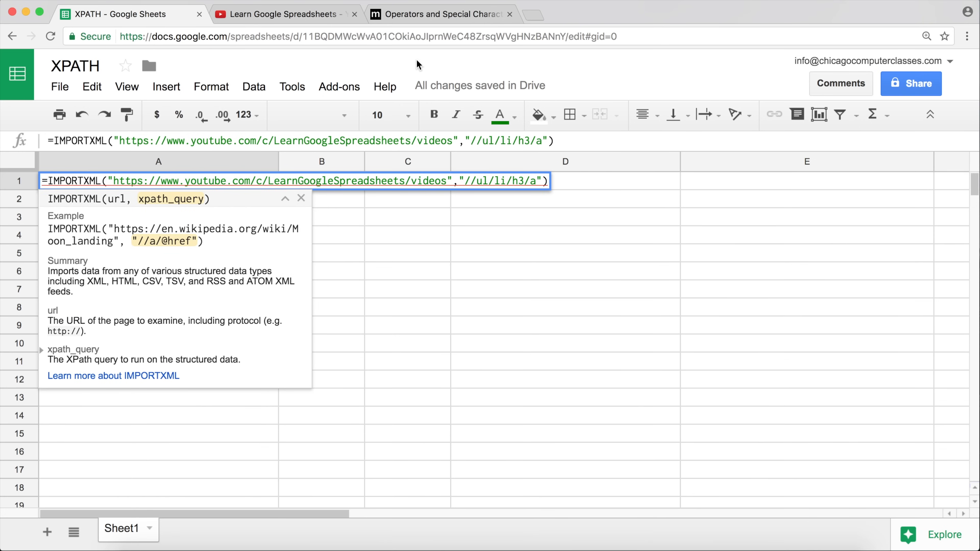
left_click(286, 14)
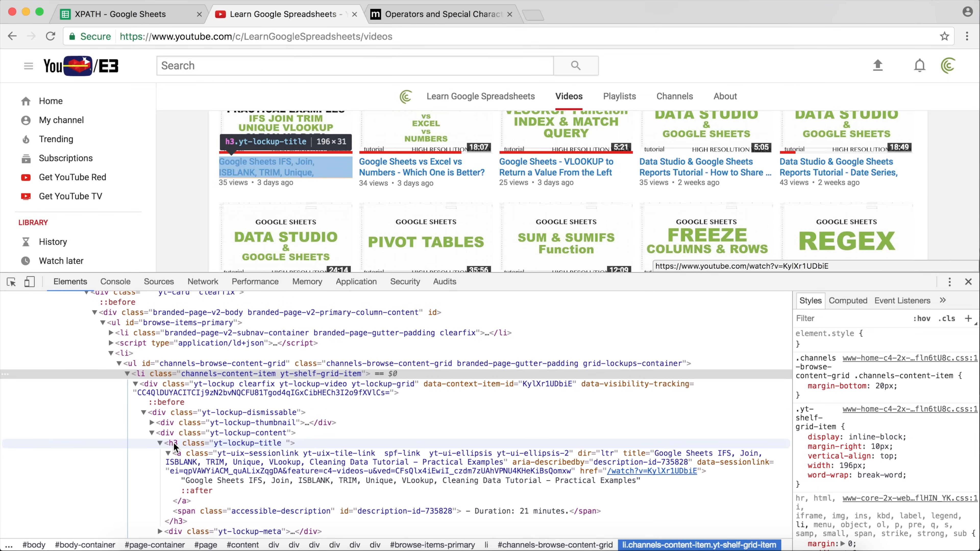
left_click(171, 20)
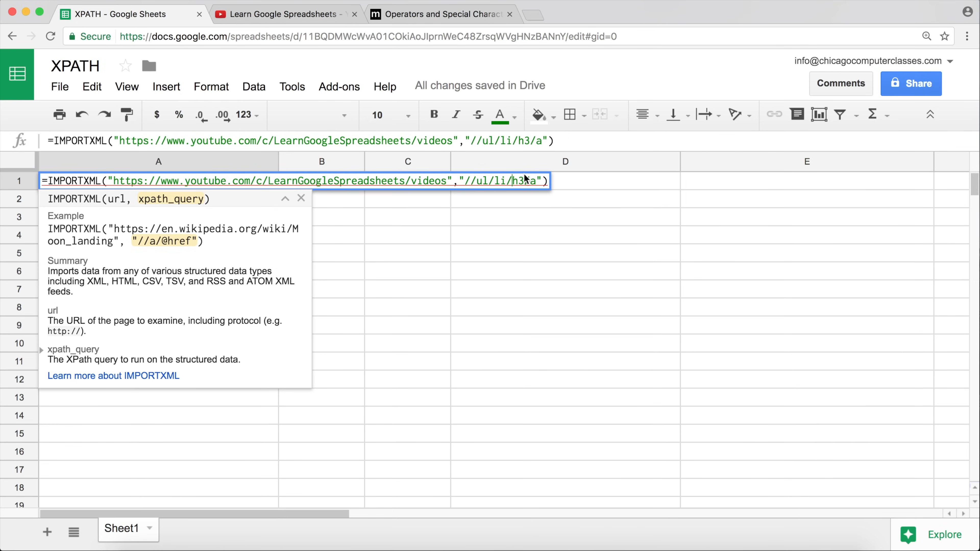
type("/")
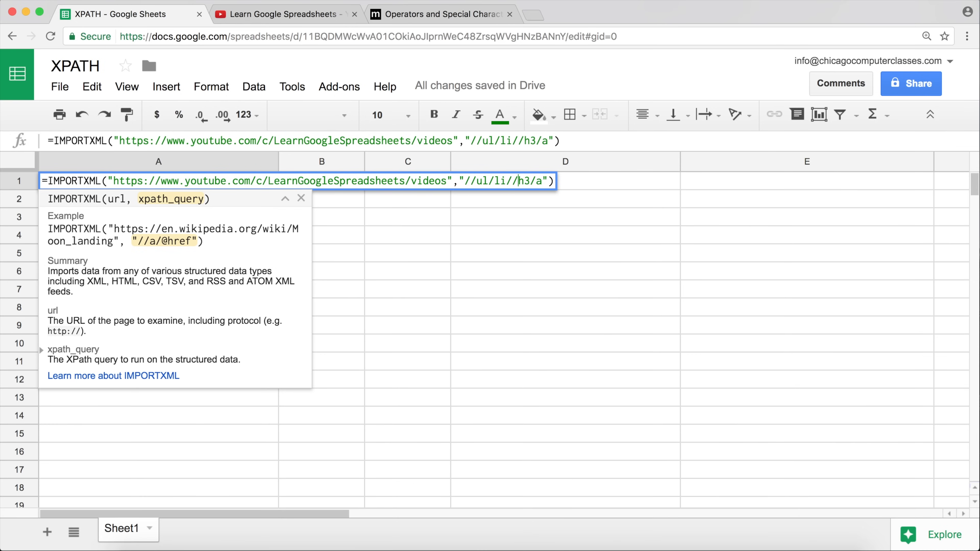
Check the query's // and h3/a parts against the title link's markup on the YouTube page, and apply A1's formula
left_click(509, 180)
left_click_drag(508, 180, 521, 178)
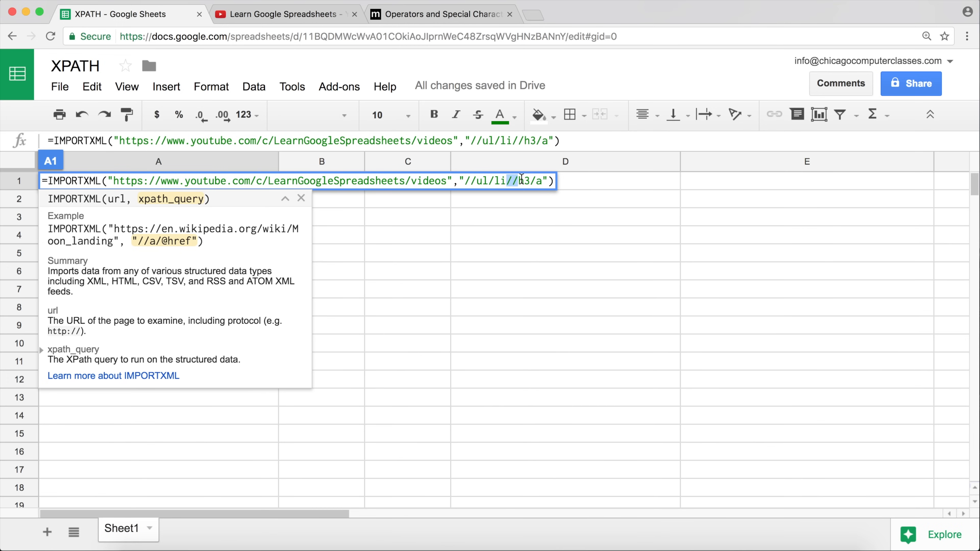
left_click(534, 181)
left_click_drag(517, 180, 546, 182)
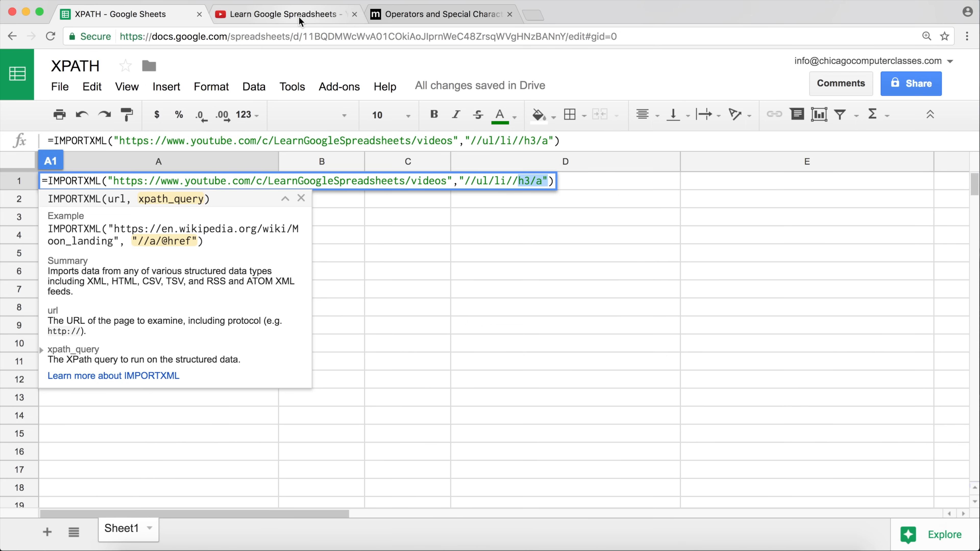
left_click(307, 11)
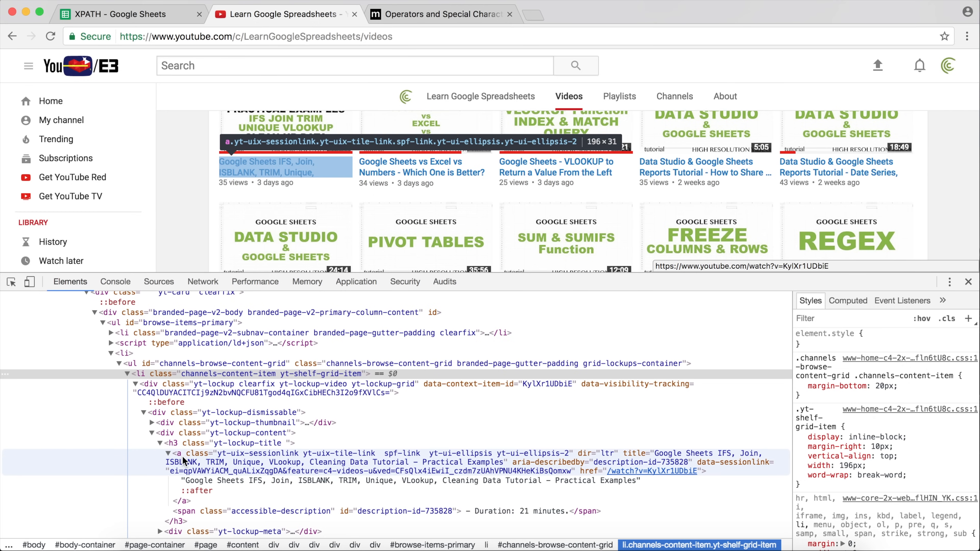
left_click(185, 14)
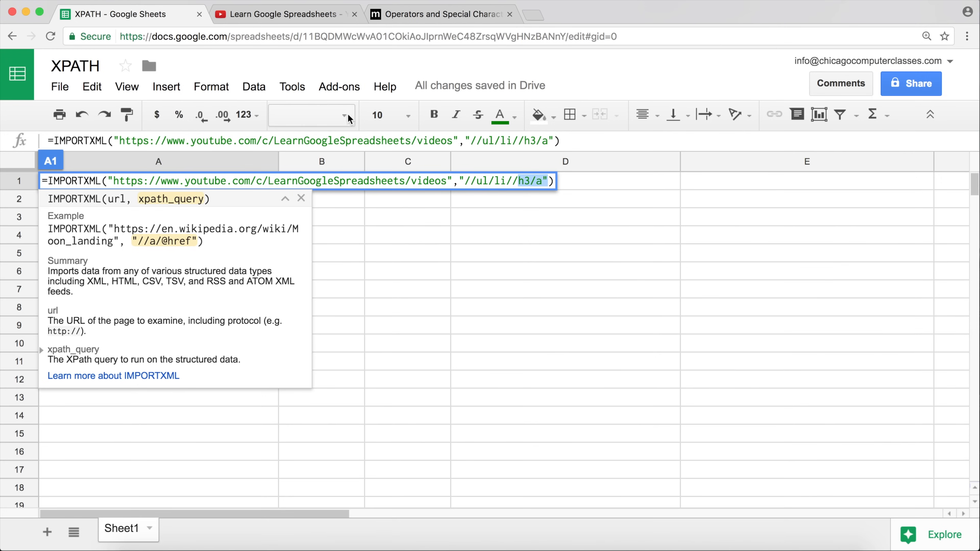
left_click(554, 181)
key("Return")
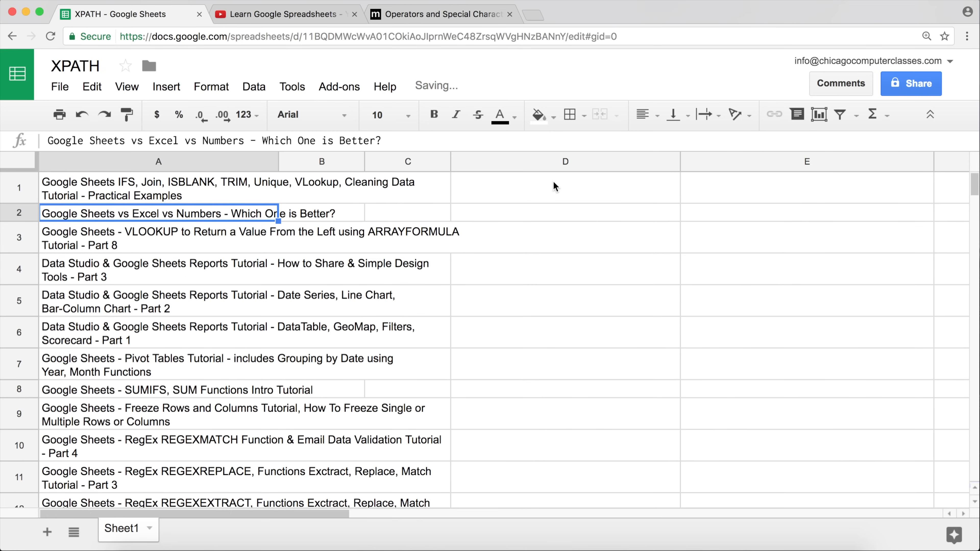
Widen column A to fit the imported video titles and review the whole list
left_click_drag(278, 162, 481, 164)
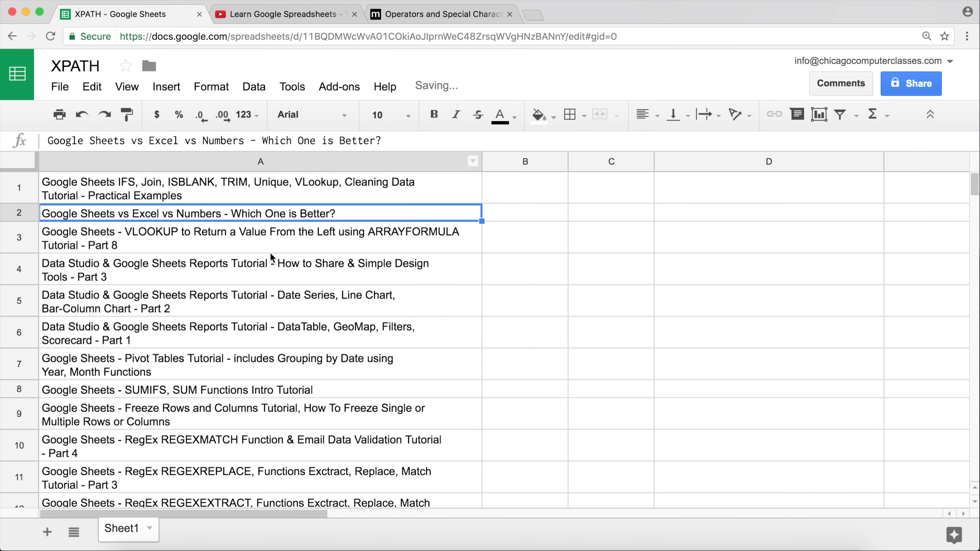
scroll(270, 252, "down", 10)
scroll(271, 257, "down", 3)
scroll(272, 257, "up", 2)
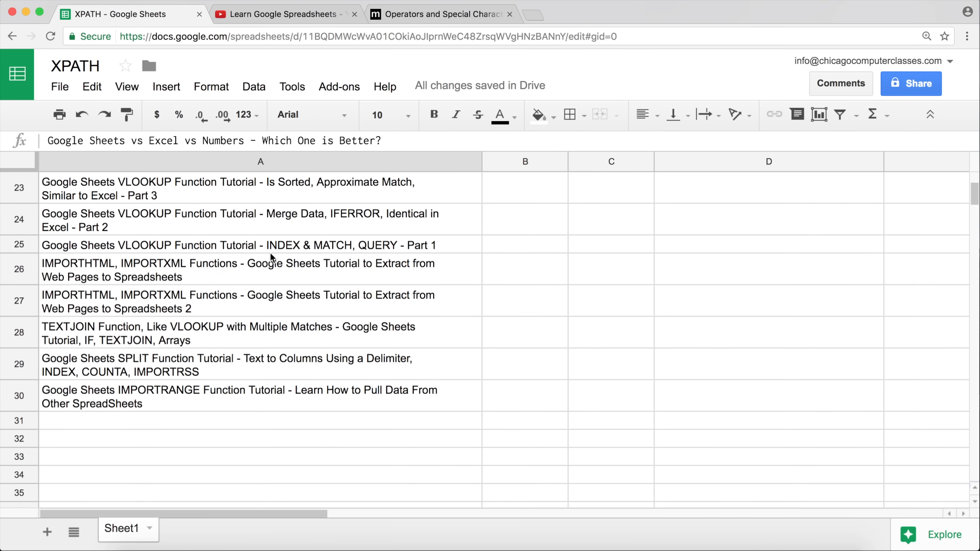
scroll(270, 256, "up", 11)
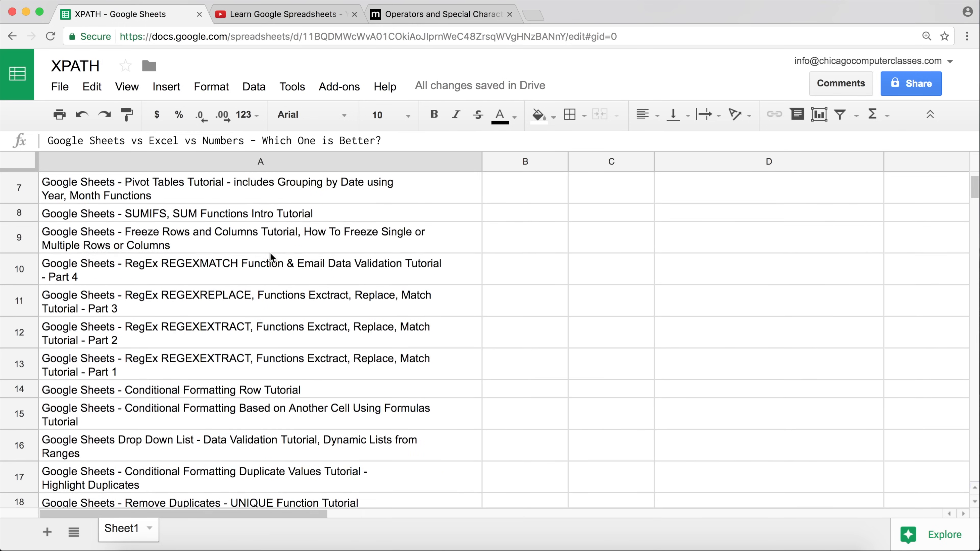
scroll(270, 254, "down", 12)
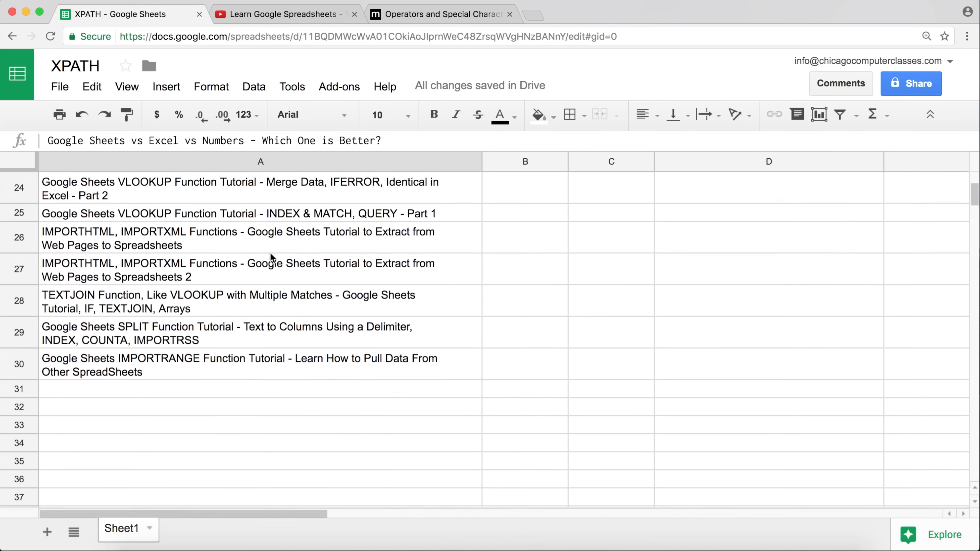
scroll(270, 253, "up", 12)
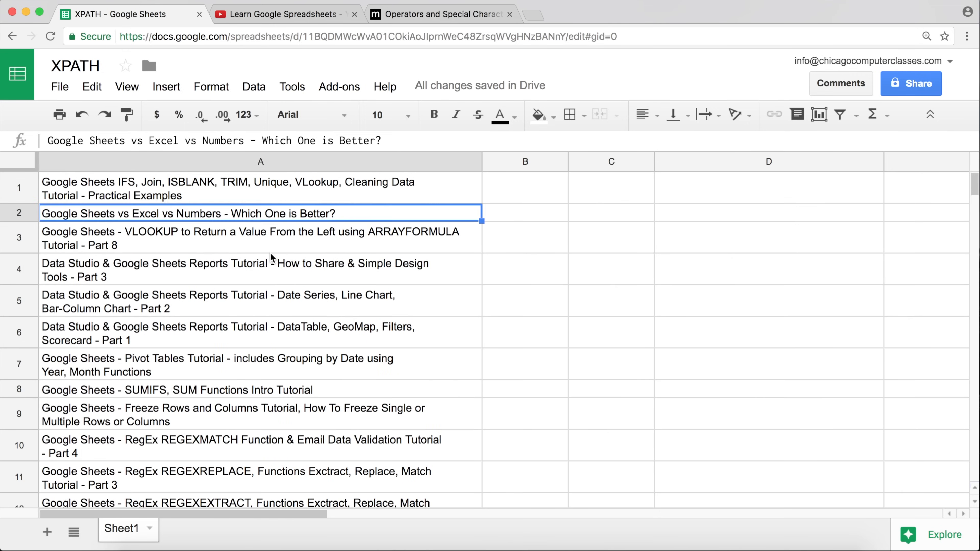
Reopen A1's IMPORTXML formula to review the //ul/li//h3/a query and its slashes, and close it without changes
left_click(338, 185)
double_click(339, 186)
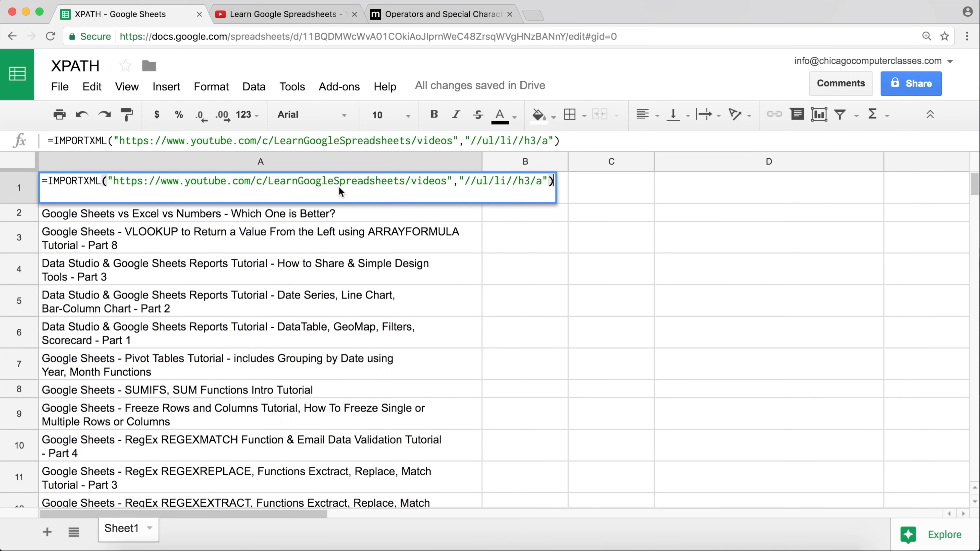
left_click(477, 181)
left_click_drag(477, 181, 519, 180)
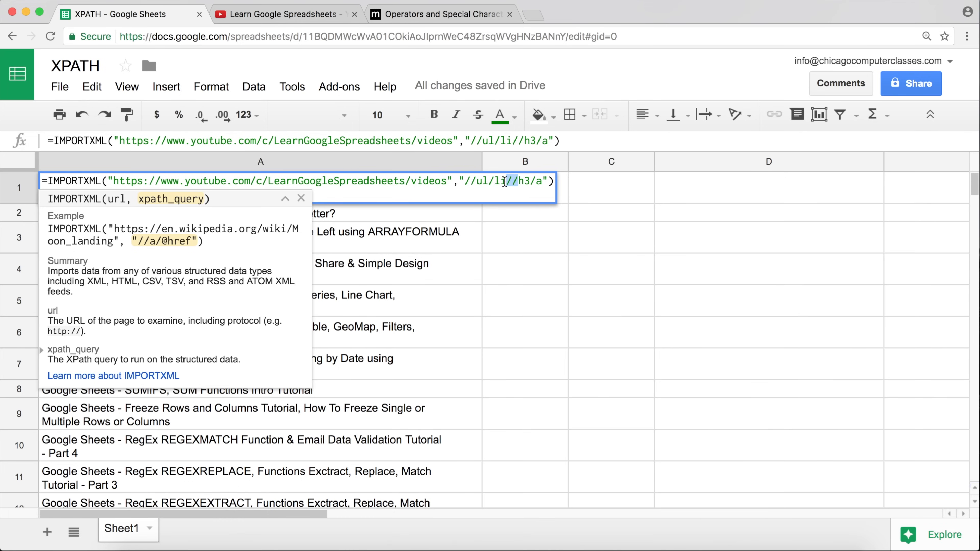
left_click_drag(488, 181, 493, 180)
key("Return")
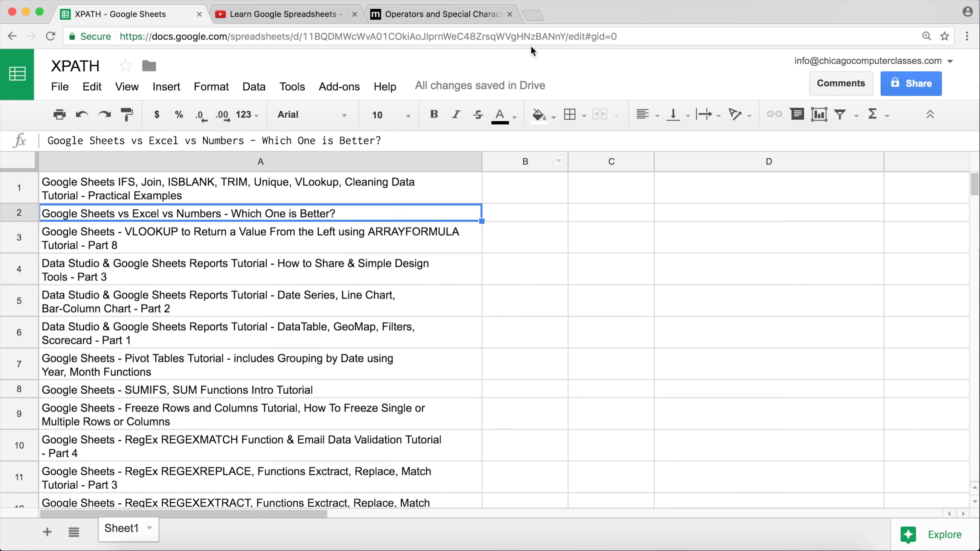
left_click(364, 187)
double_click(364, 187)
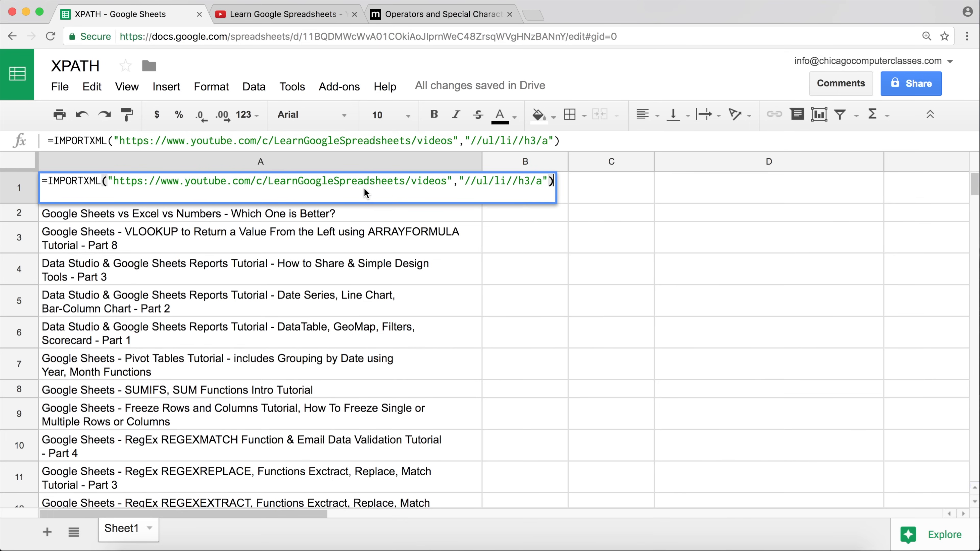
key("Return")
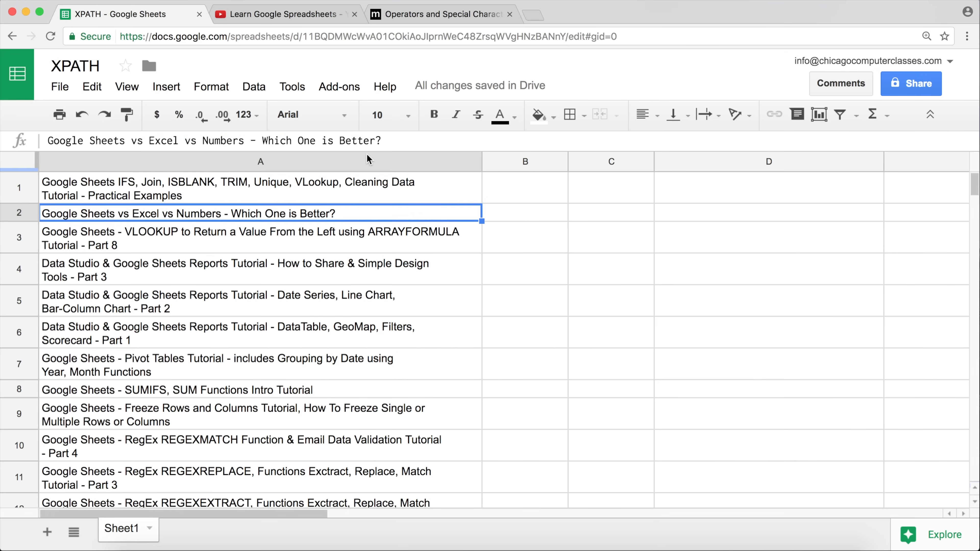
Inspect the first video's view count on the YouTube page and examine its li and the enclosing yt-lockup-meta-info ul
left_click(295, 15)
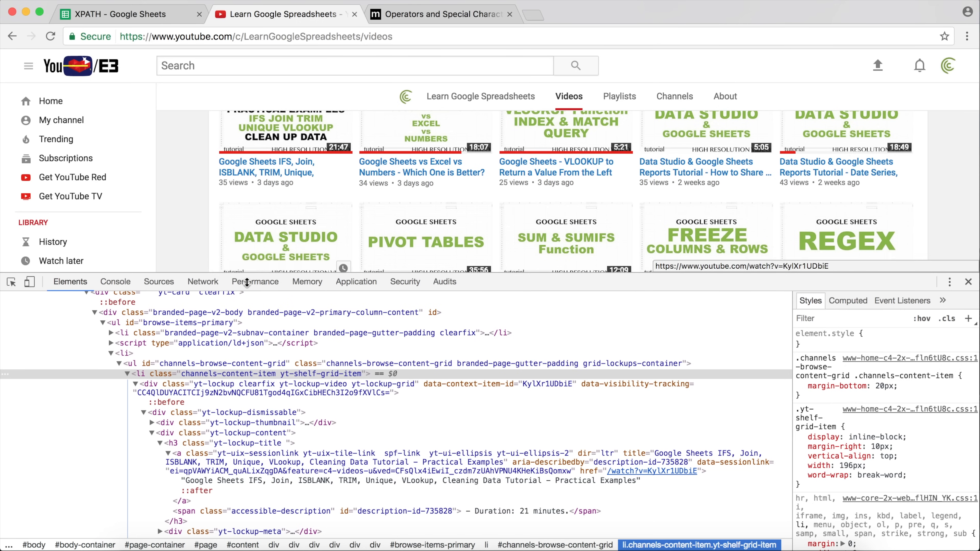
right_click(227, 185)
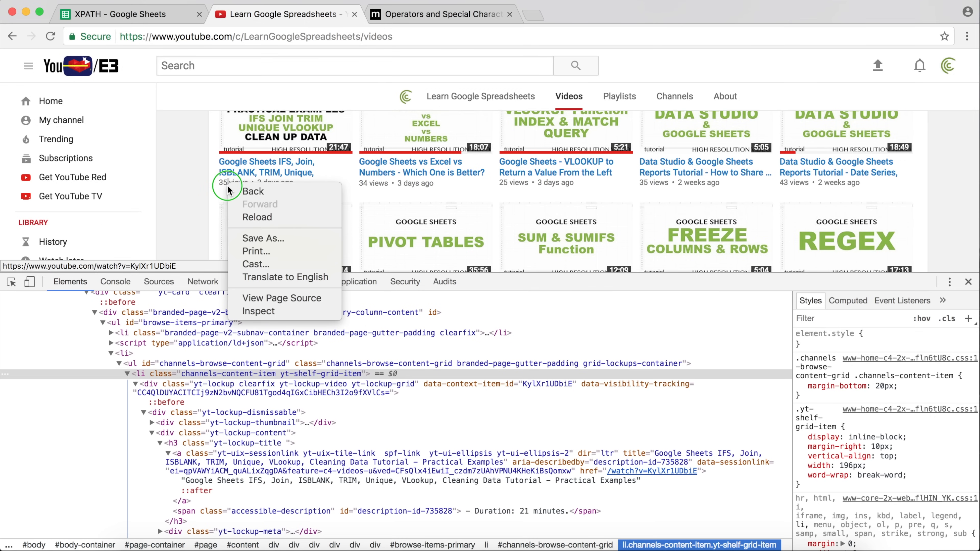
left_click(283, 311)
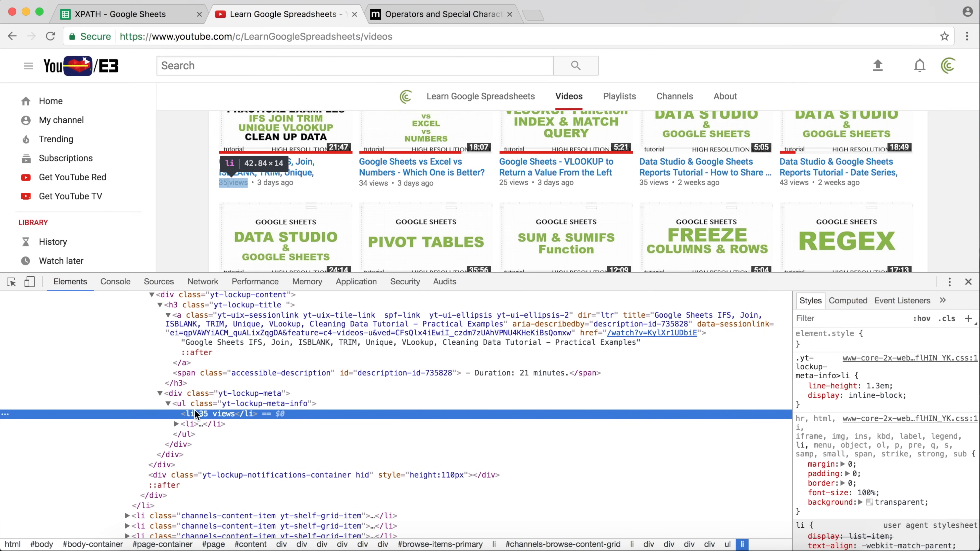
left_click(190, 403)
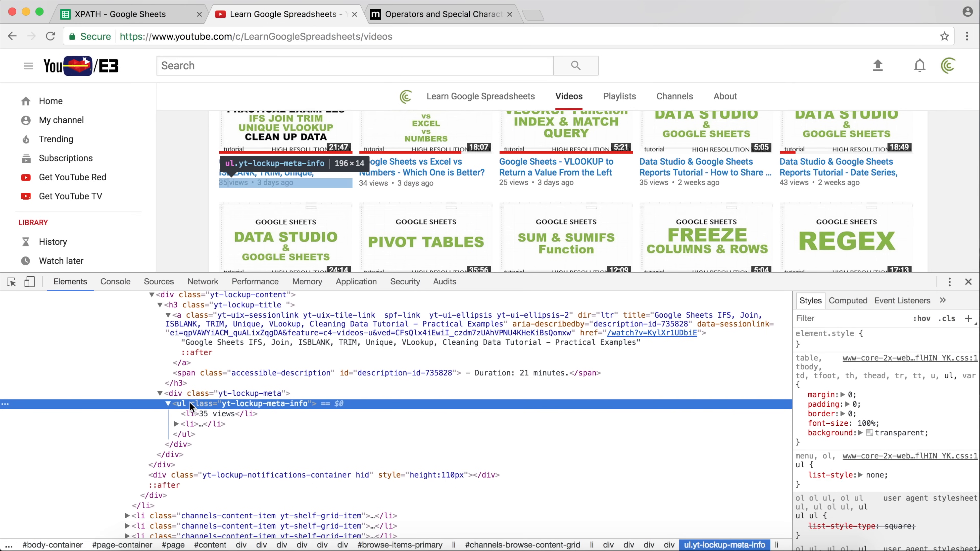
scroll(190, 402, "up", 2)
scroll(190, 402, "up", 1)
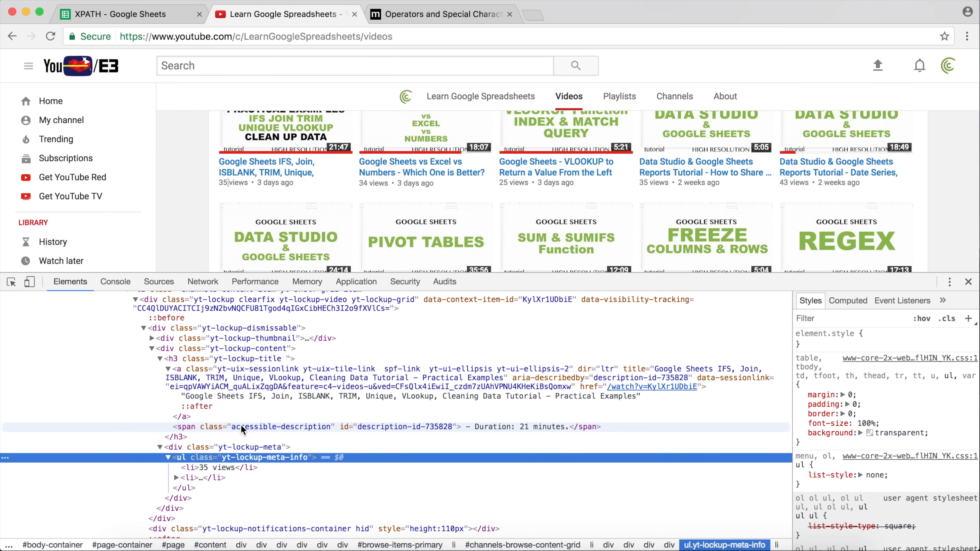
scroll(242, 443, "down", 1)
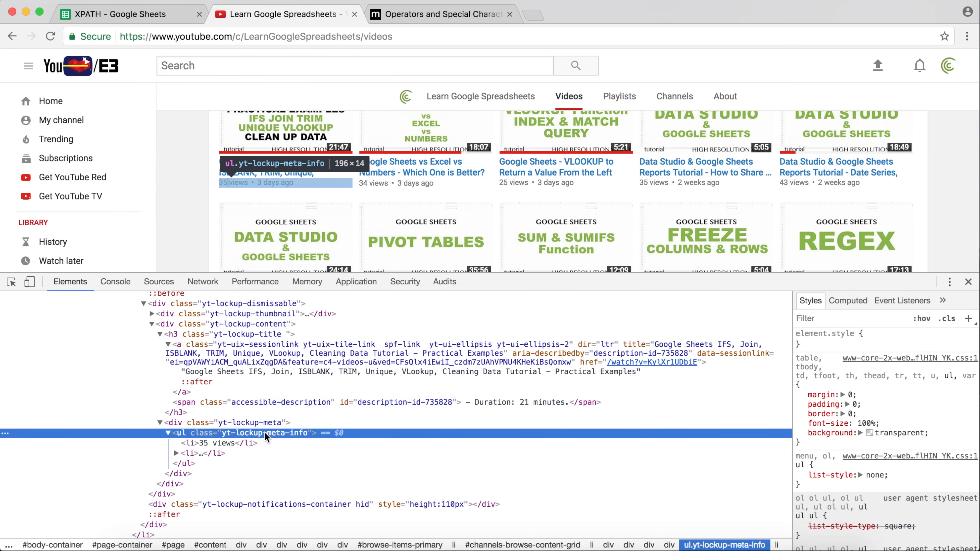
Examine the class attribute of the ul that encloses the first video's view count in the YouTube page's HTML
scroll(266, 435, "down", 1)
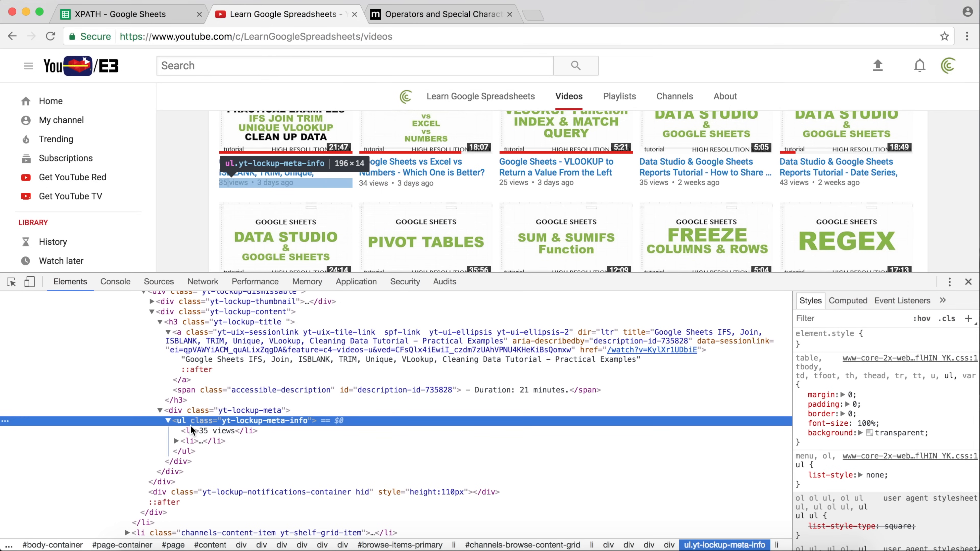
left_click(255, 424)
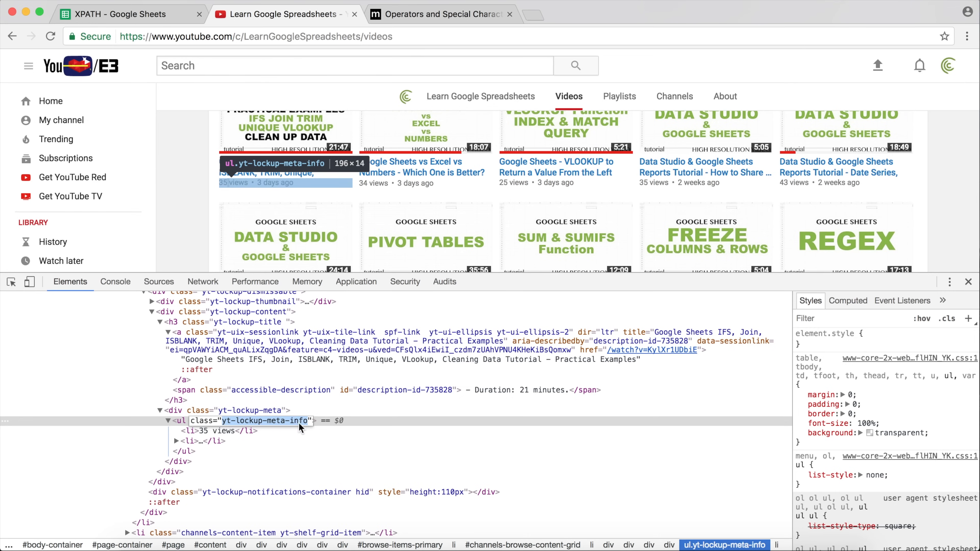
left_click(319, 425)
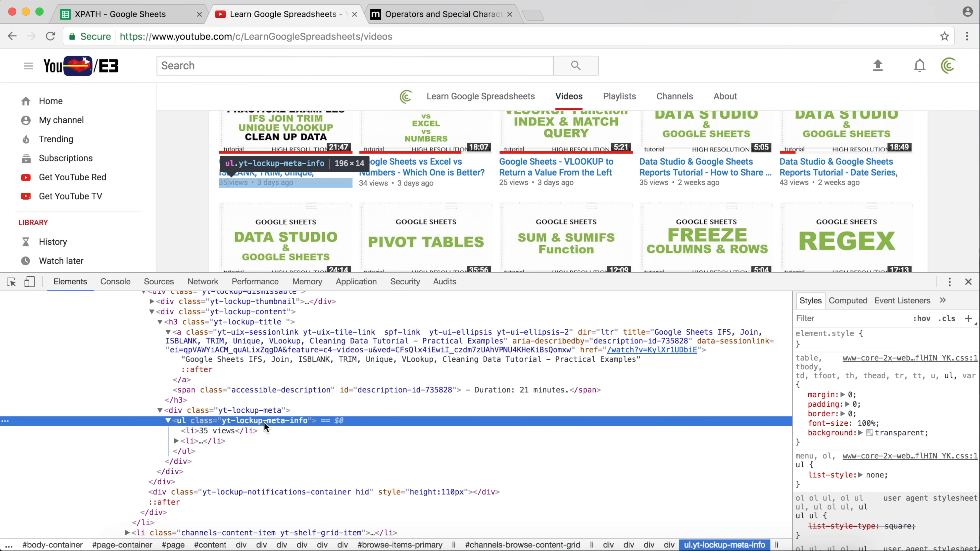
Switch to the XPATH spreadsheet and copy A1's IMPORTXML formula text into cell B1
left_click(158, 21)
left_click(185, 193)
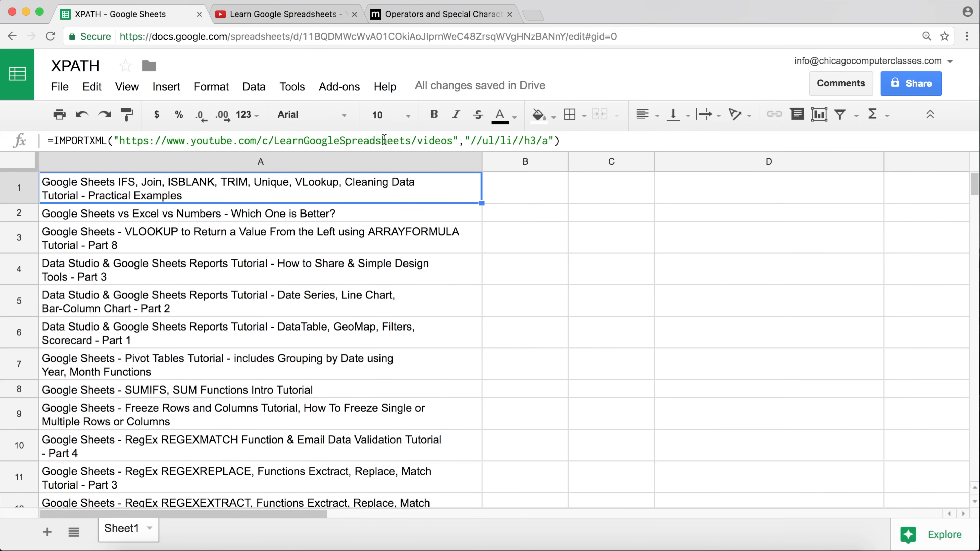
left_click_drag(574, 141, 21, 134)
key("ctrl+c")
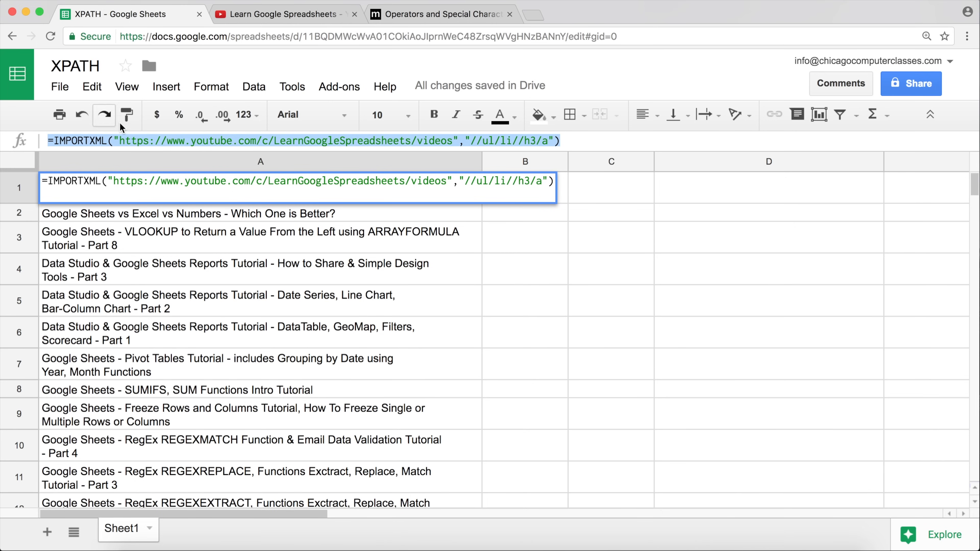
key("Escape")
double_click(528, 183)
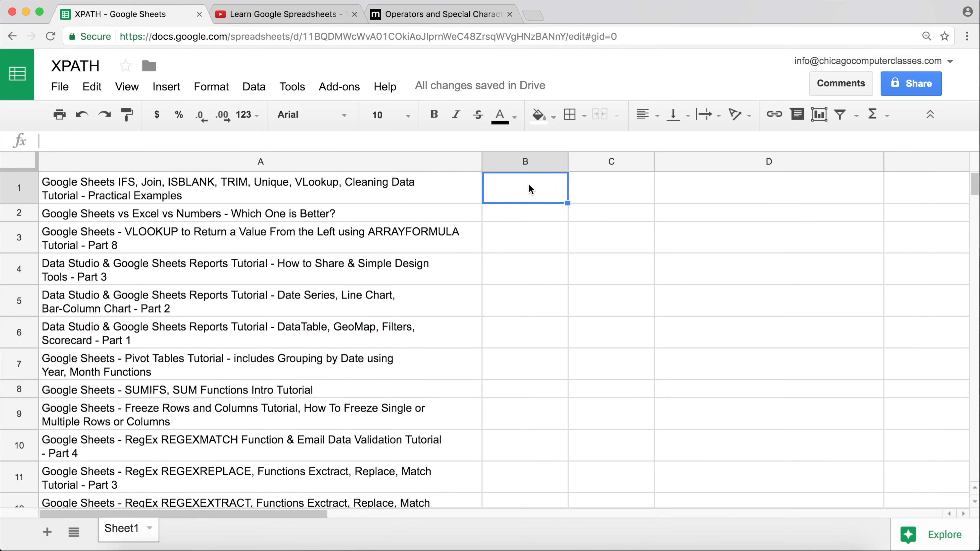
key("ctrl+v")
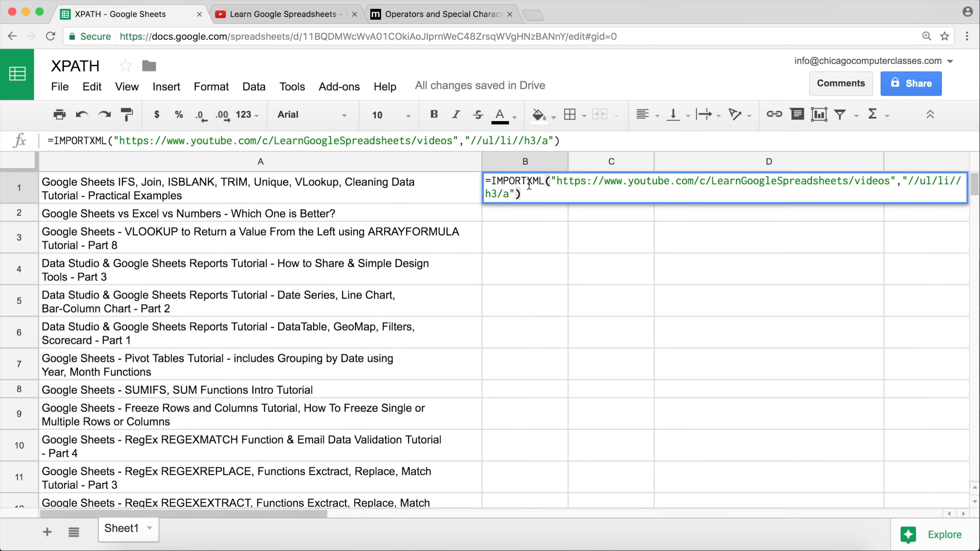
Remove the XPath query between the quotation marks in B1's formula, keeping the channel URL
left_click(910, 181)
left_click_drag(910, 180, 512, 189)
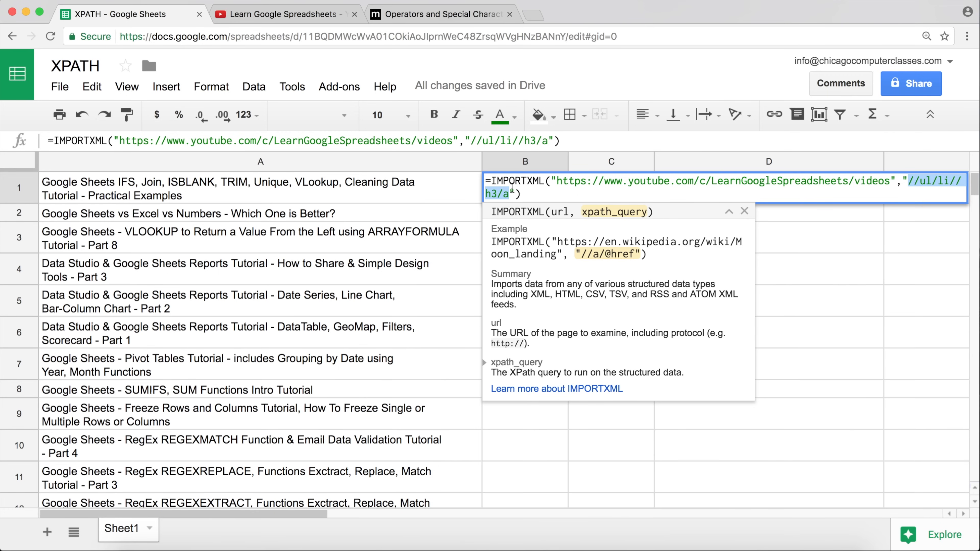
key("BackSpace")
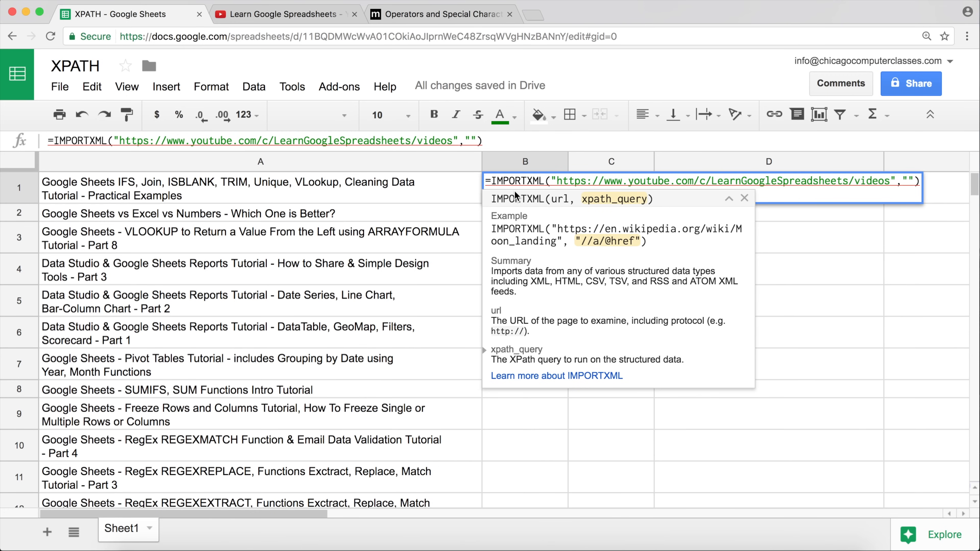
Check the view-count ul's class on the YouTube page and the XPath operators reference, and enter //ul[] as B1's query
left_click(281, 13)
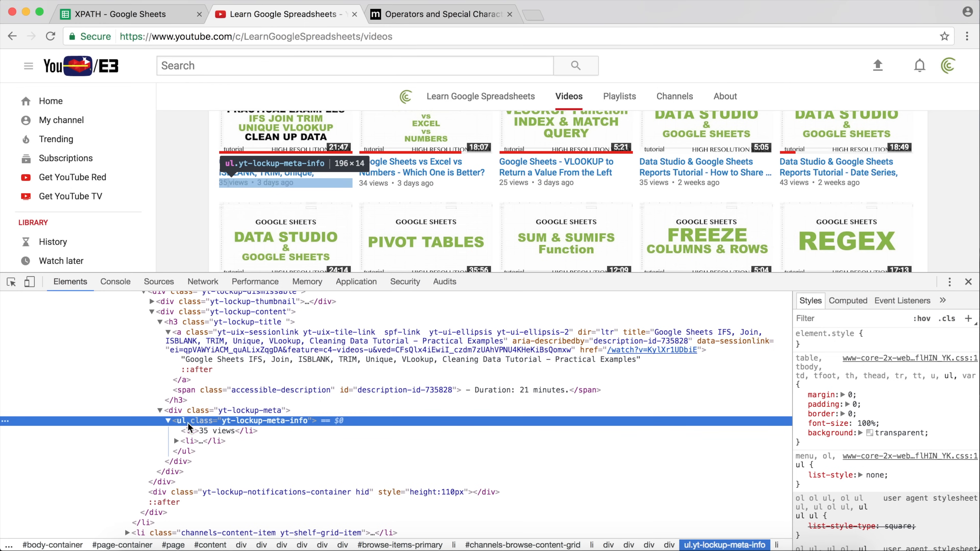
double_click(261, 421)
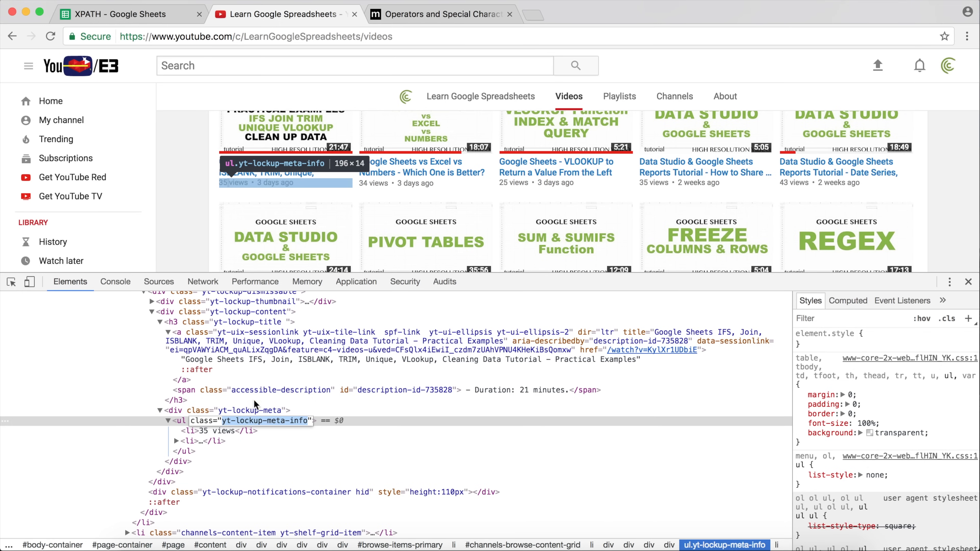
left_click(407, 15)
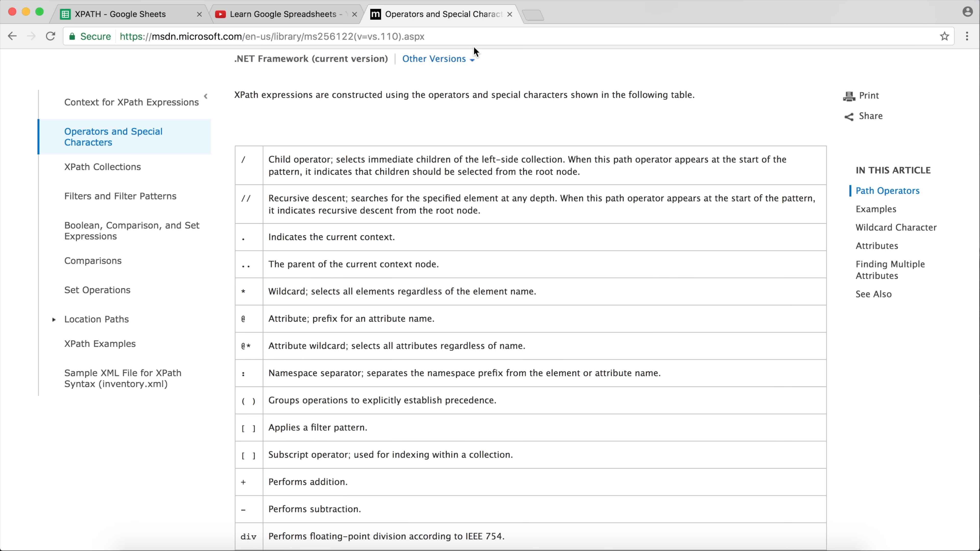
left_click(166, 19)
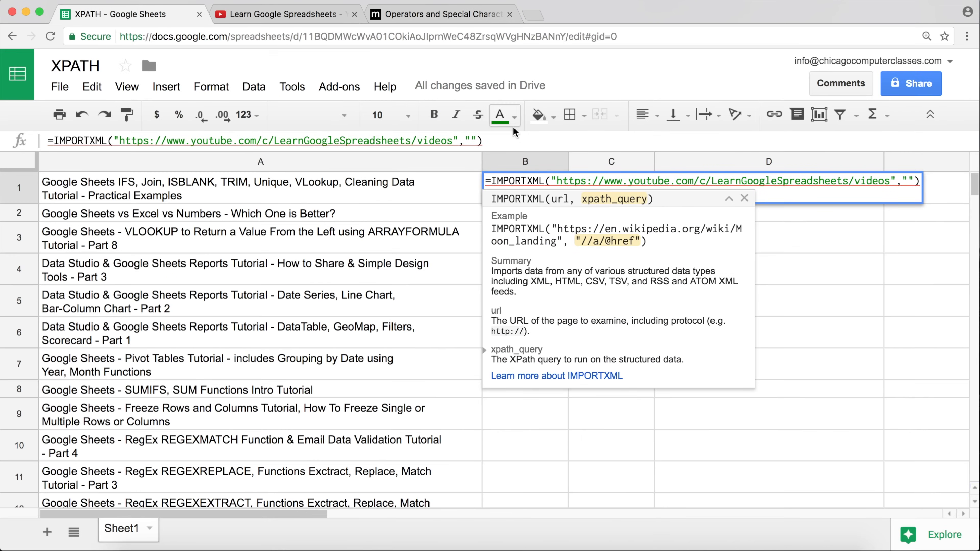
type("//")
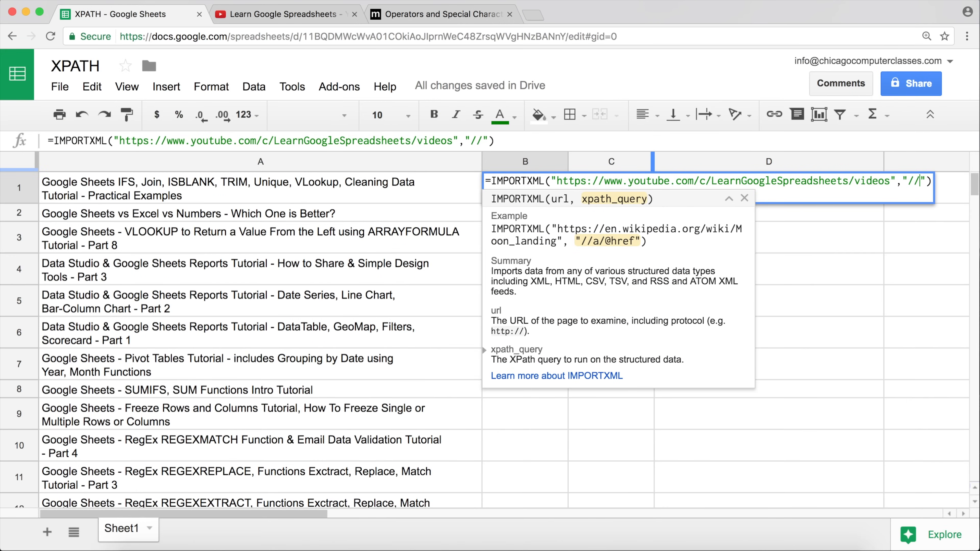
type("ul")
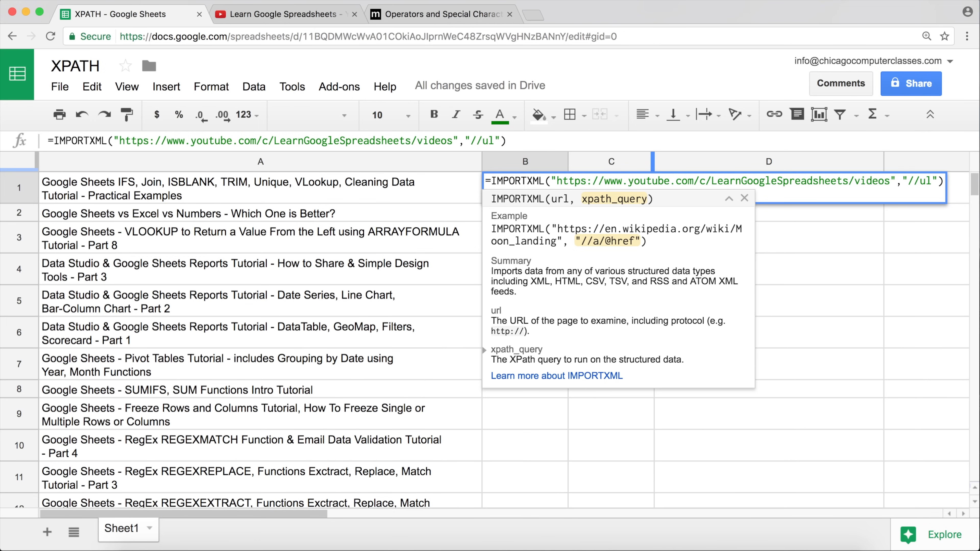
type("[]")
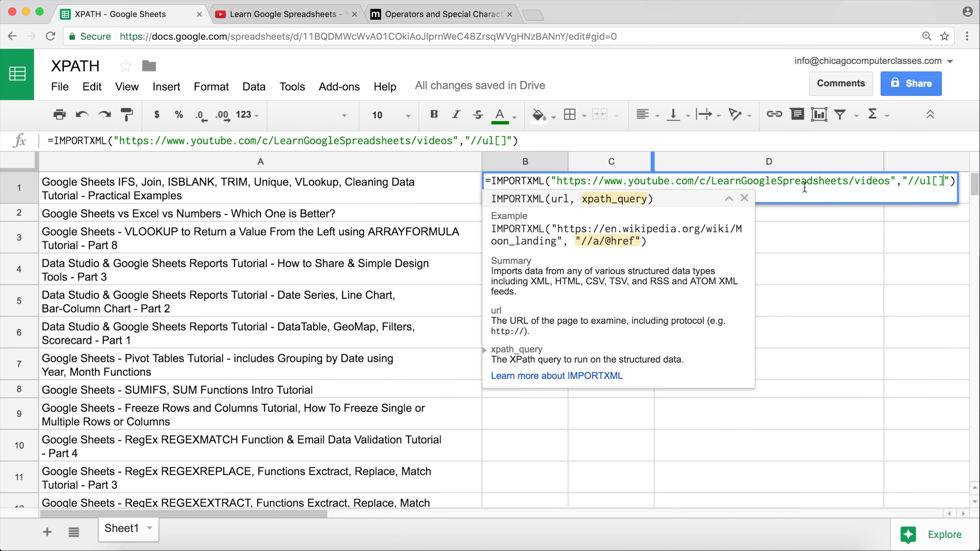
left_click(938, 181)
type("@")
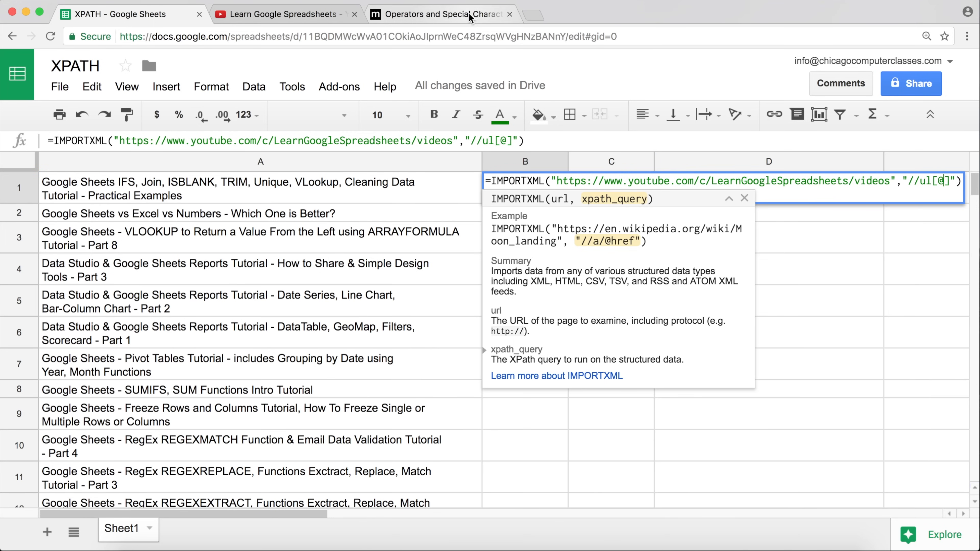
left_click(468, 14)
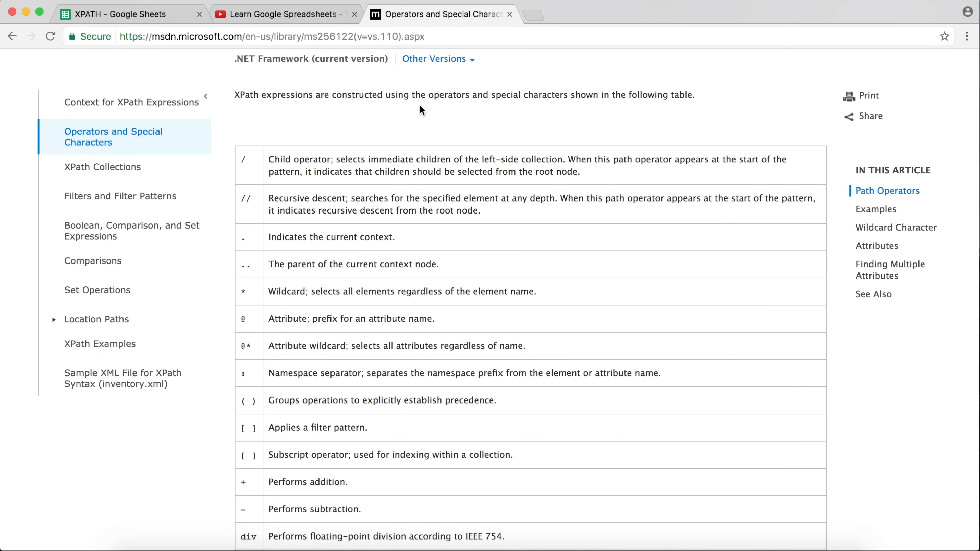
left_click(154, 17)
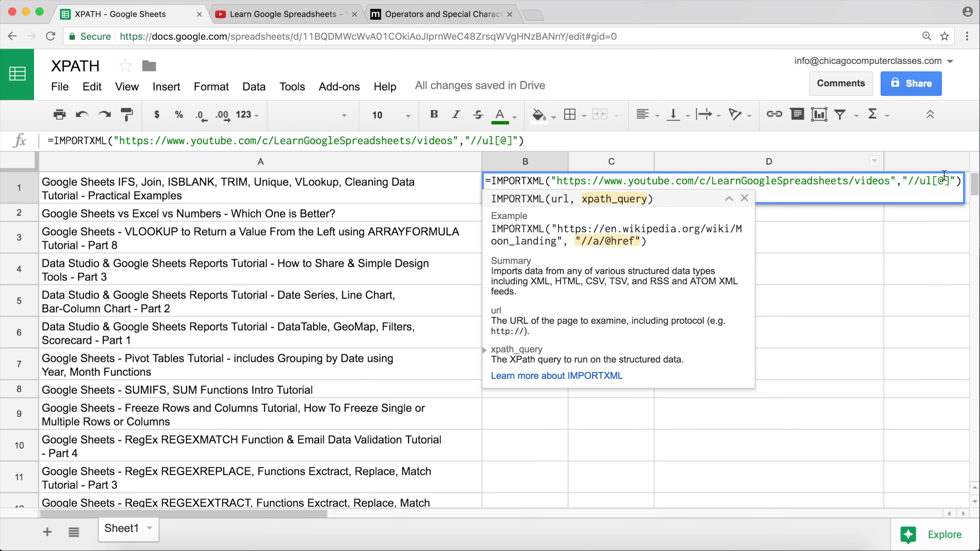
left_click(293, 16)
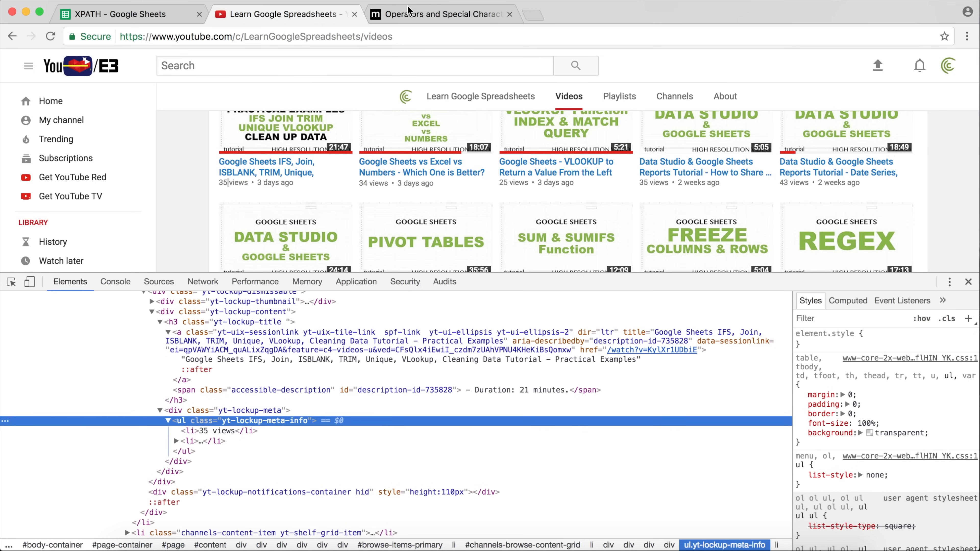
left_click(411, 16)
left_click(162, 15)
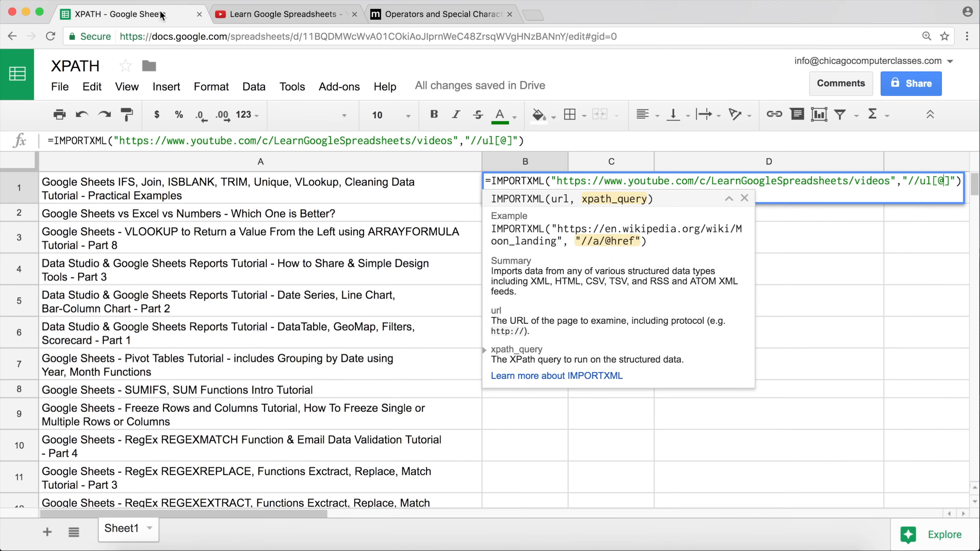
type("class")
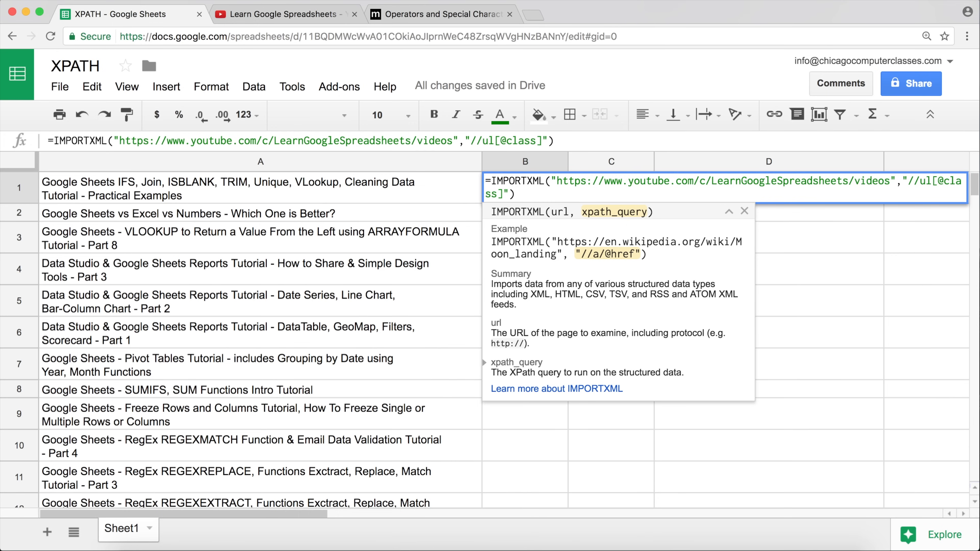
type("=''")
left_click(523, 193)
left_click(509, 193)
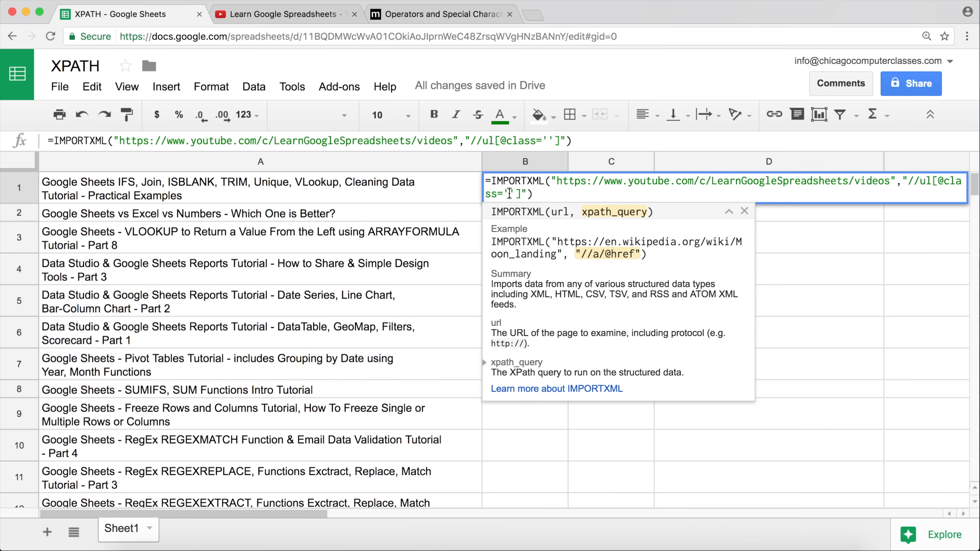
left_click(342, 17)
left_click(284, 421)
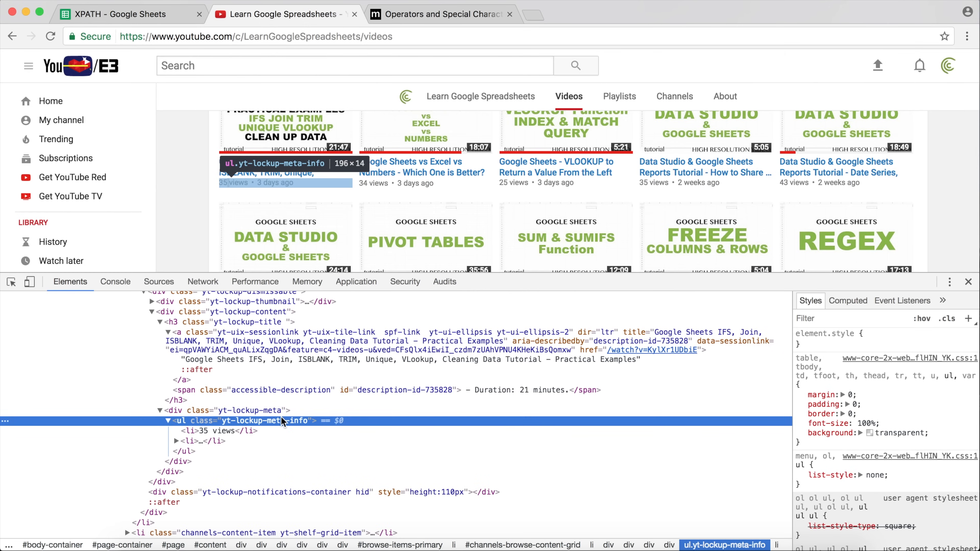
double_click(283, 421)
key("super+c")
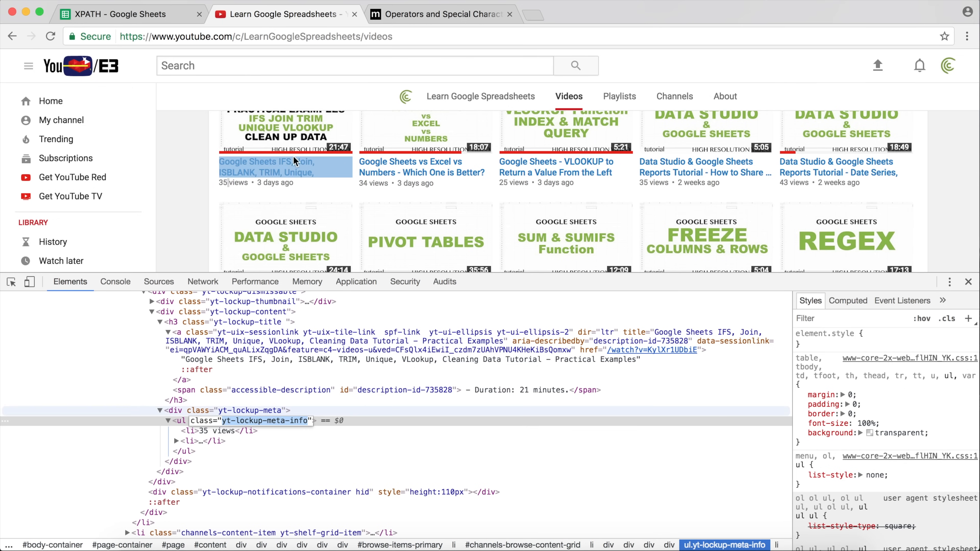
left_click(178, 17)
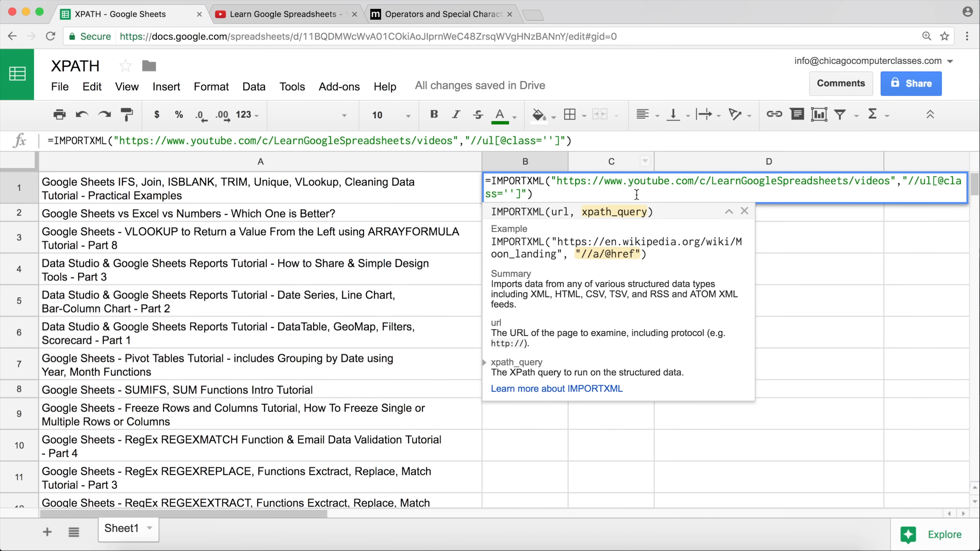
key("super+v")
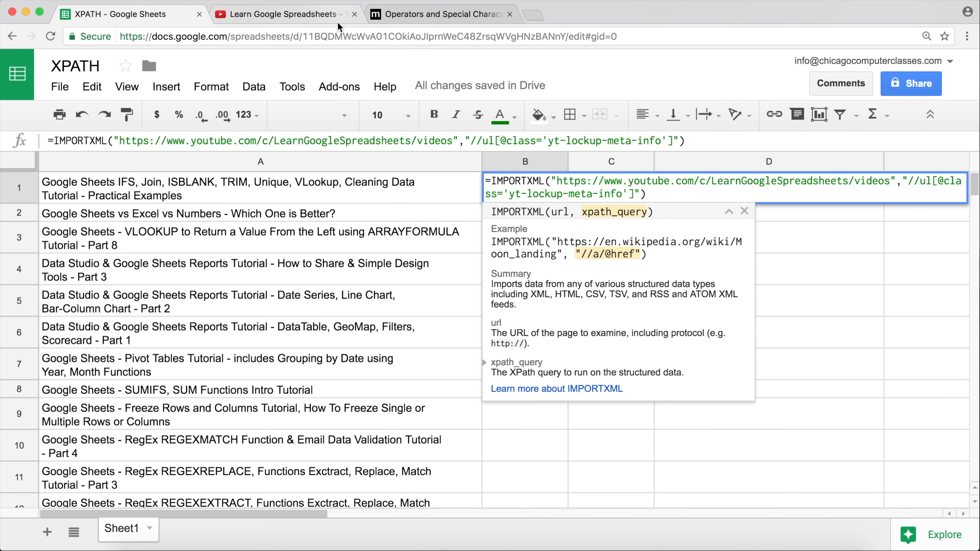
Examine both li elements inside the yt-lockup-meta-info ul on the YouTube page, and append /li to B1's query
left_click(302, 16)
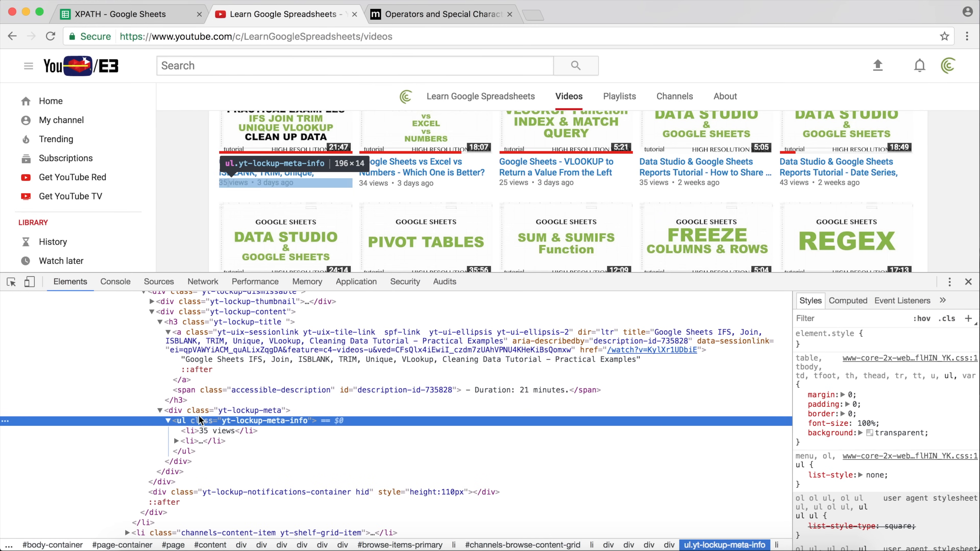
left_click(192, 432)
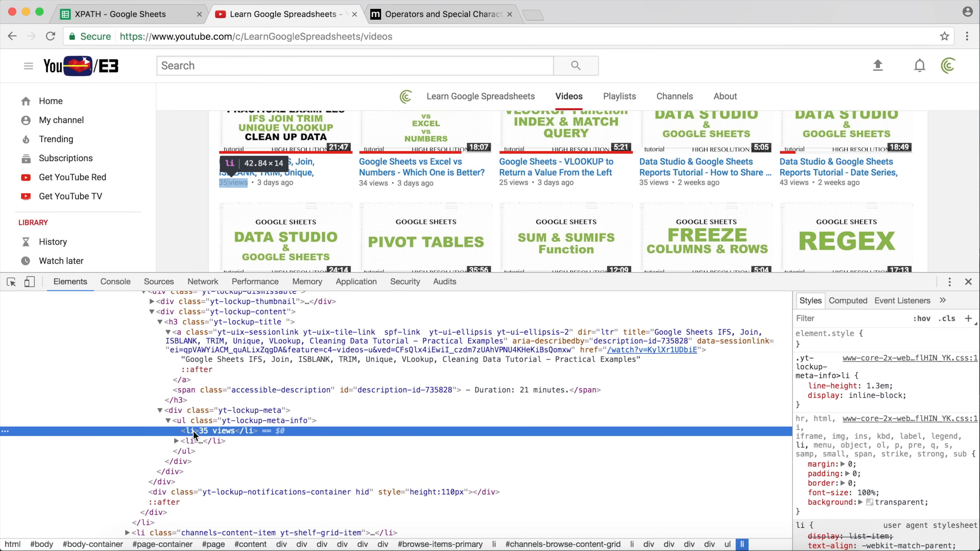
left_click(176, 441)
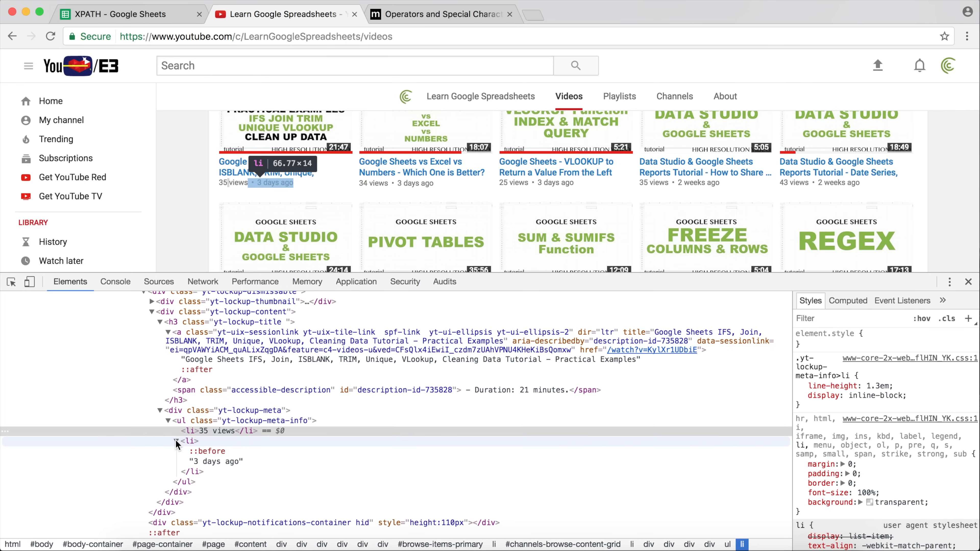
left_click(175, 441)
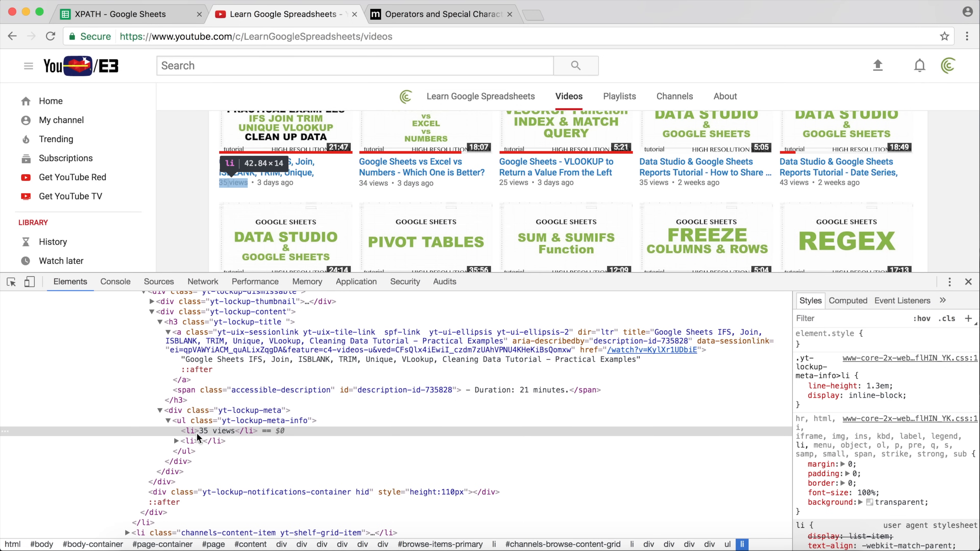
left_click(162, 18)
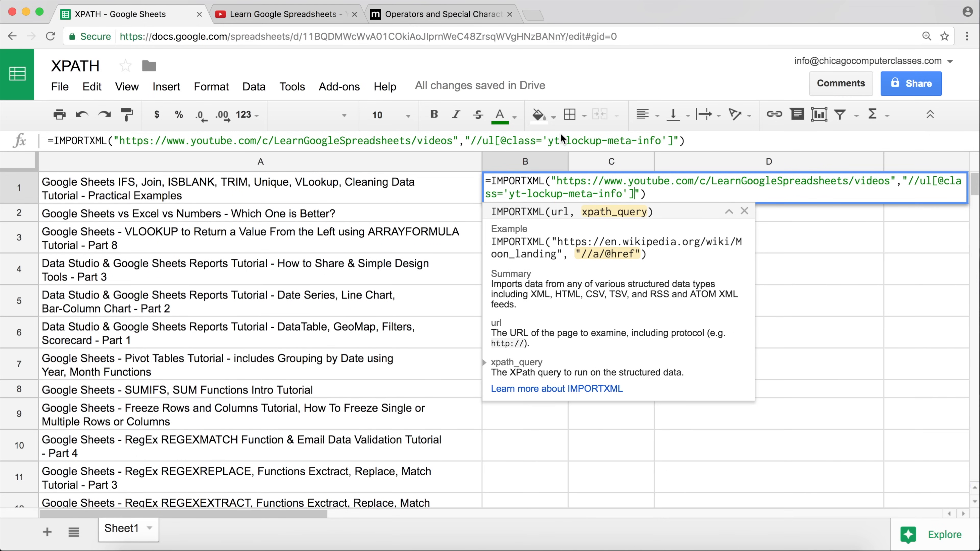
left_click(331, 21)
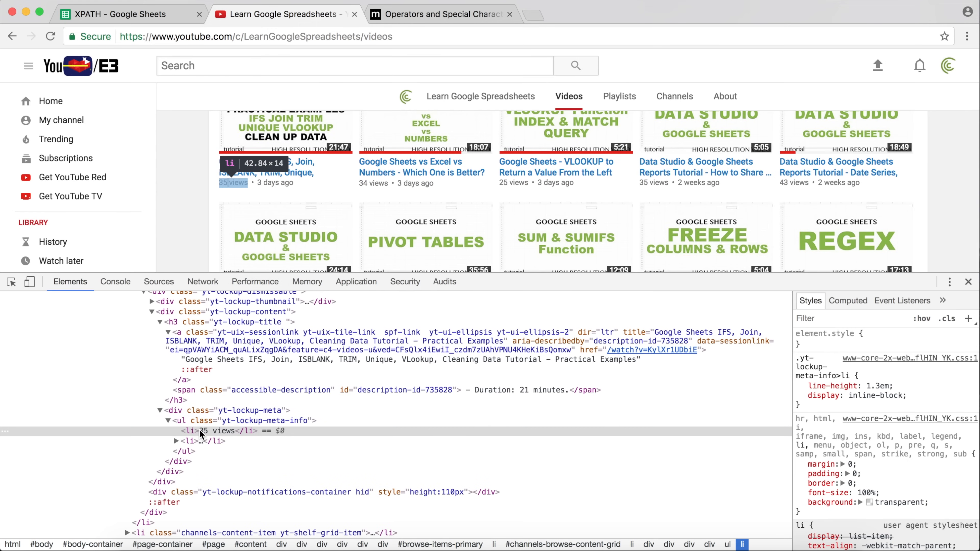
left_click(109, 14)
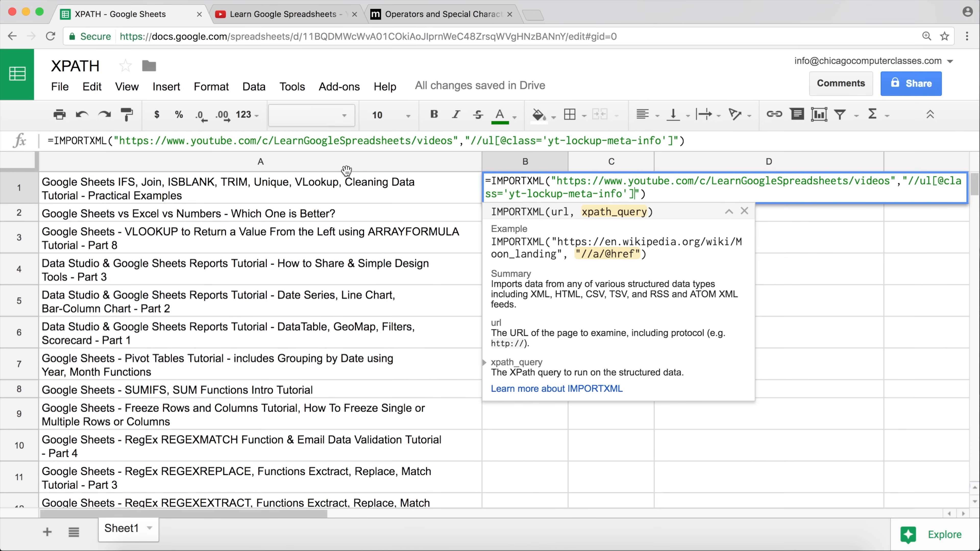
type("/li")
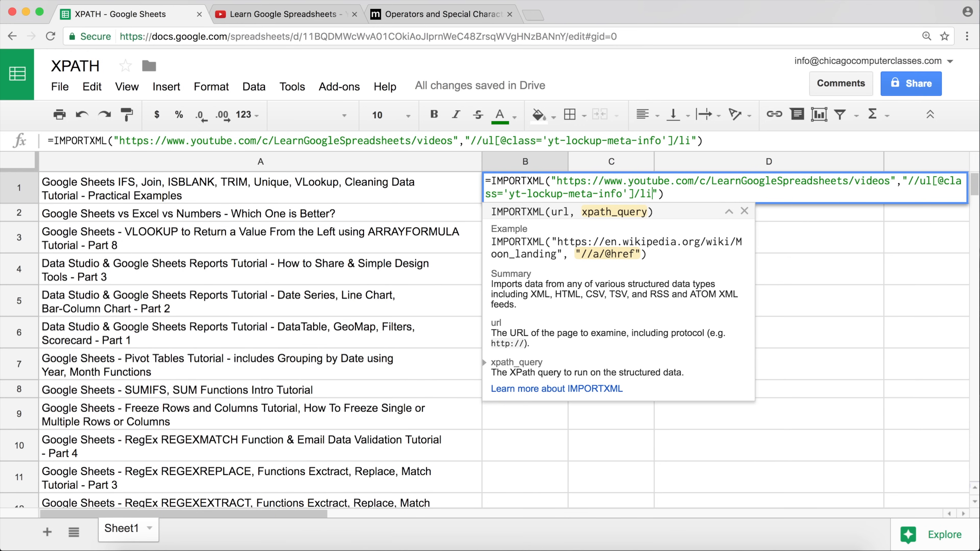
key("Return")
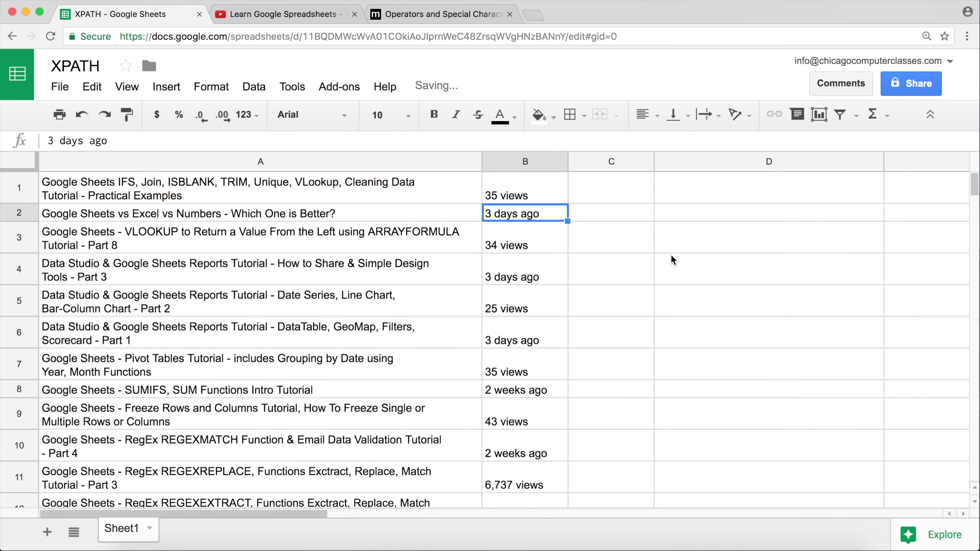
left_click_drag(568, 166, 586, 166)
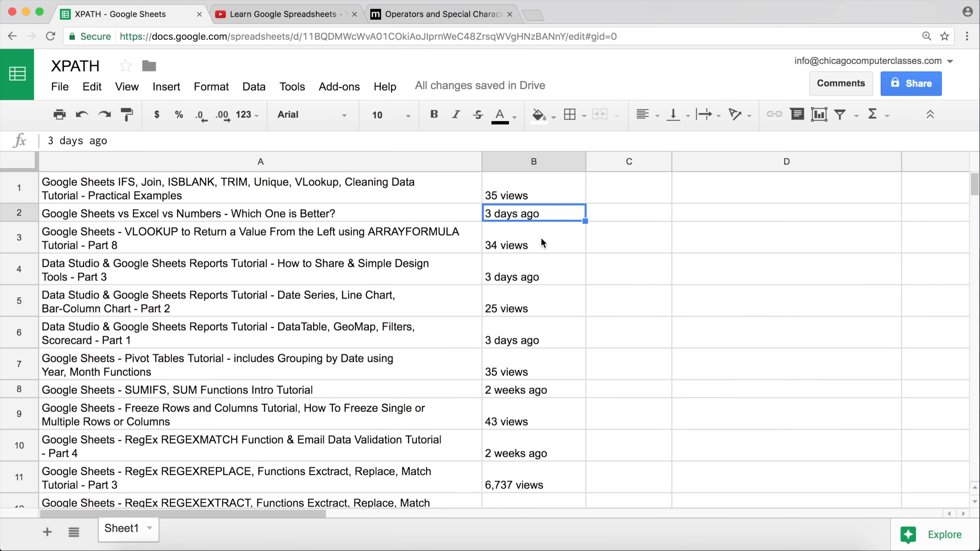
scroll(514, 275, "down", 8)
scroll(514, 275, "down", 9)
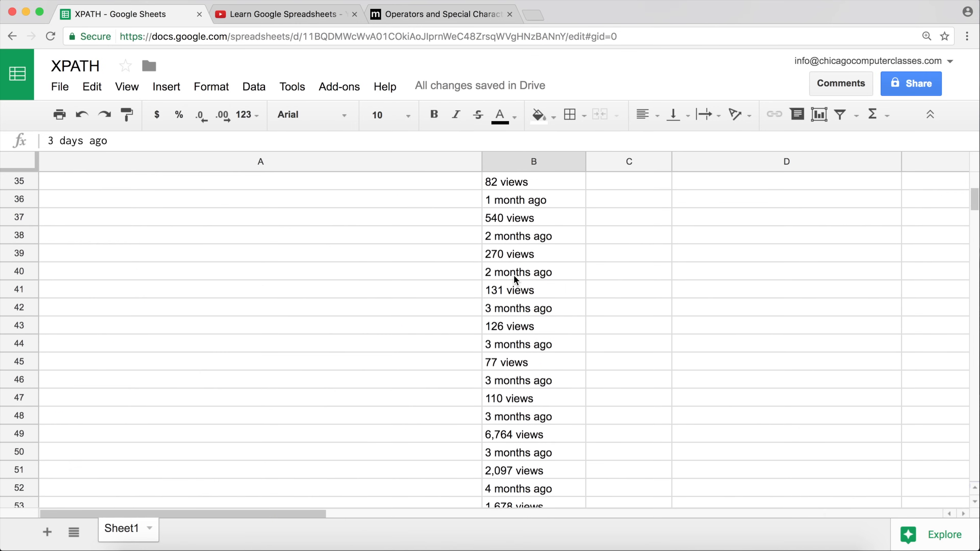
scroll(515, 275, "up", 17)
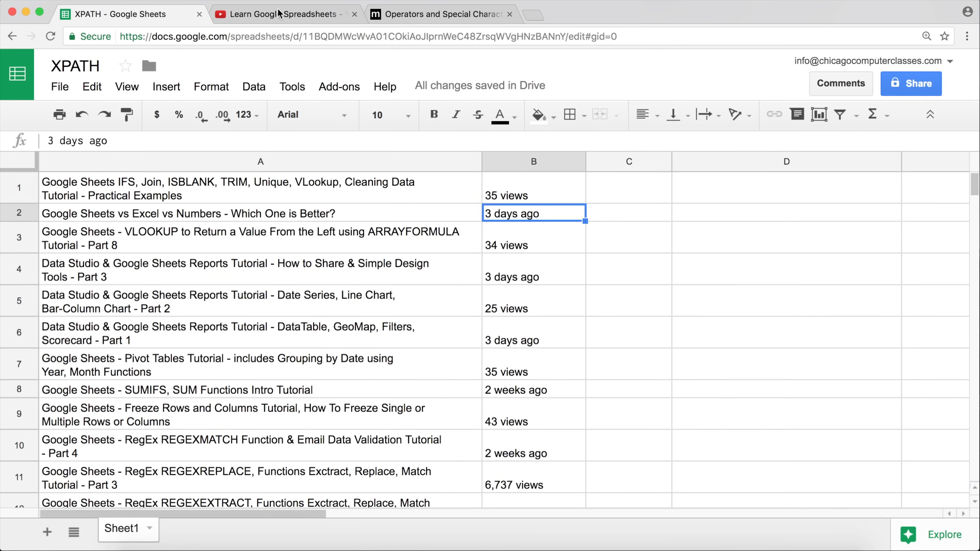
Examine the order and content of the two li elements inside the yt-lockup-meta-info ul on the YouTube page
left_click(286, 22)
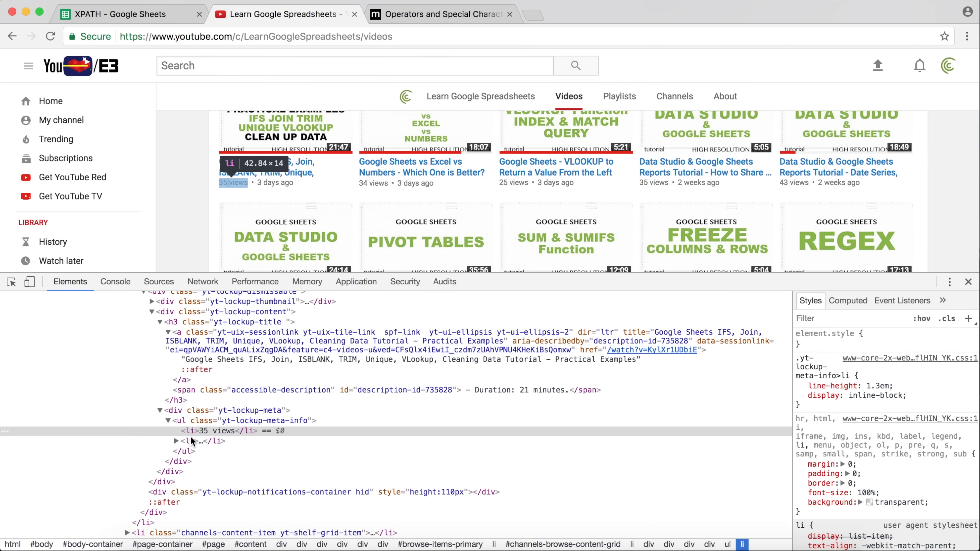
left_click(176, 441)
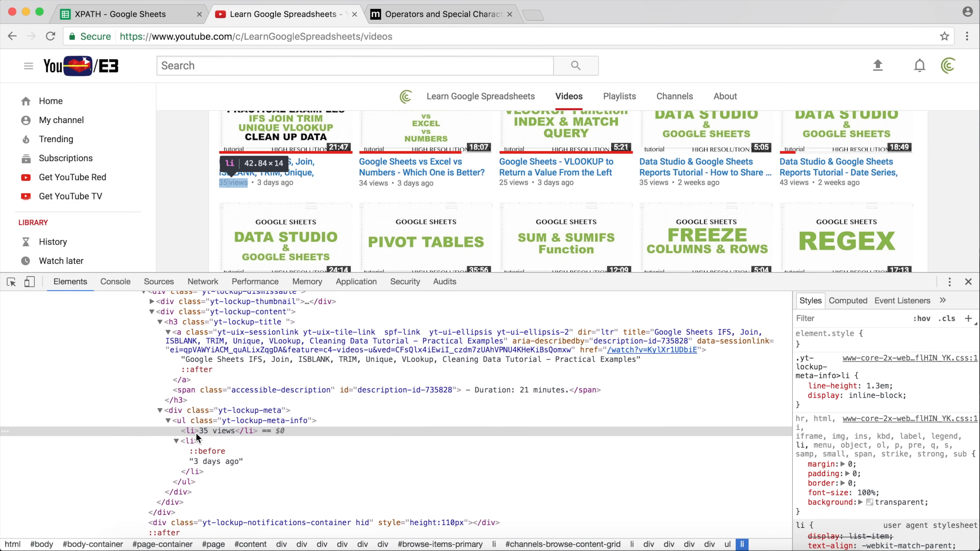
left_click(205, 421)
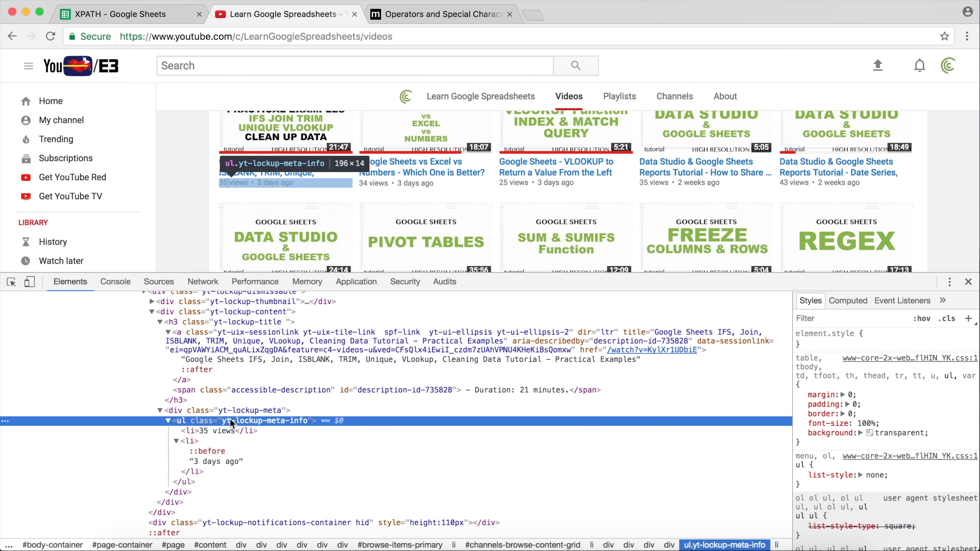
left_click(215, 432)
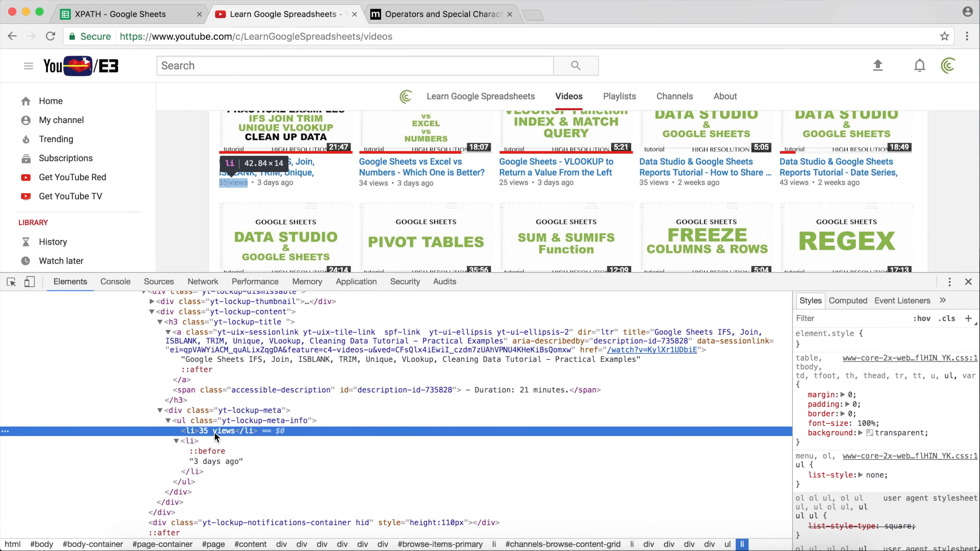
left_click(222, 463)
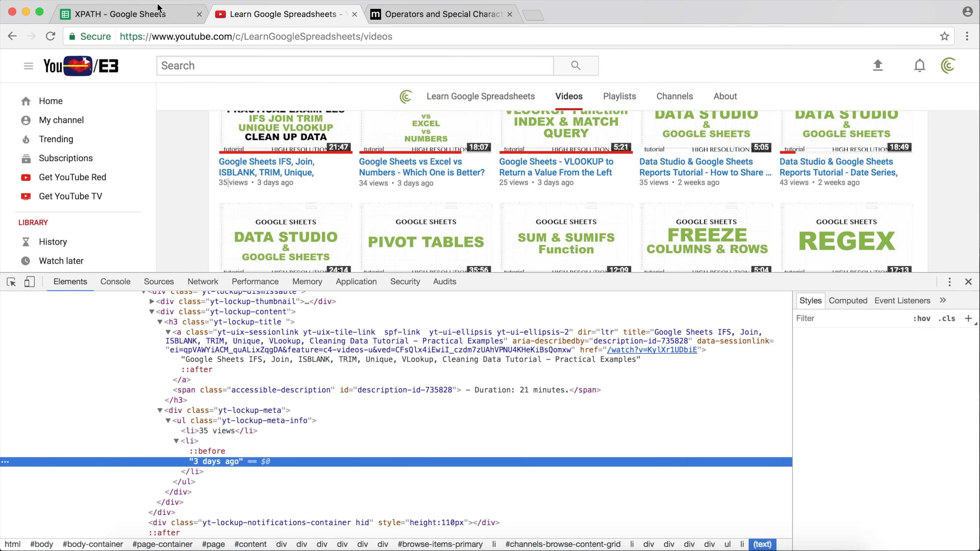
left_click(187, 14)
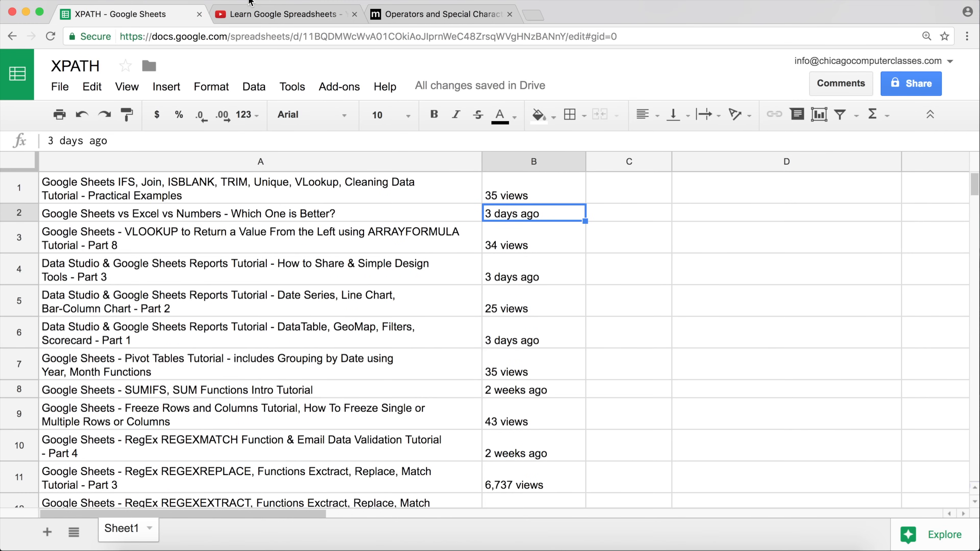
left_click(261, 14)
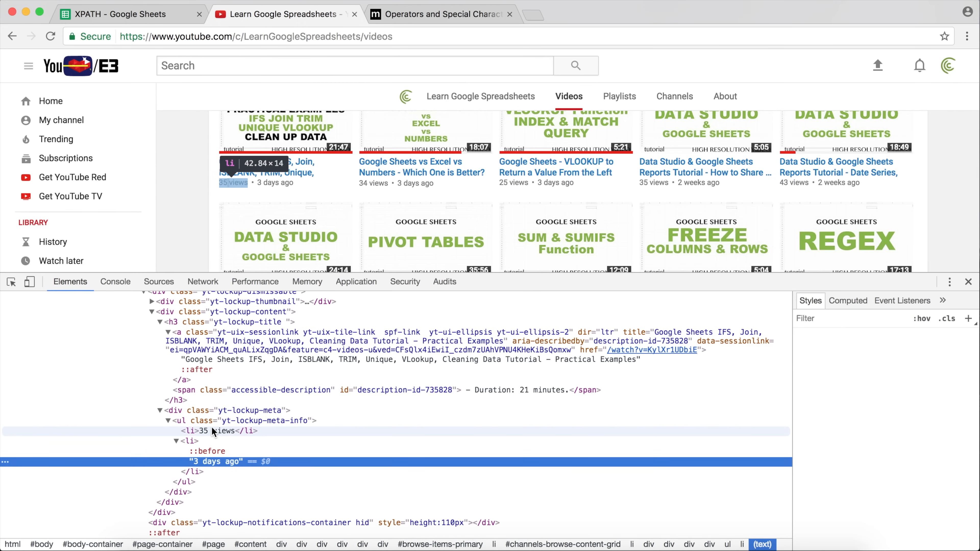
left_click(220, 432)
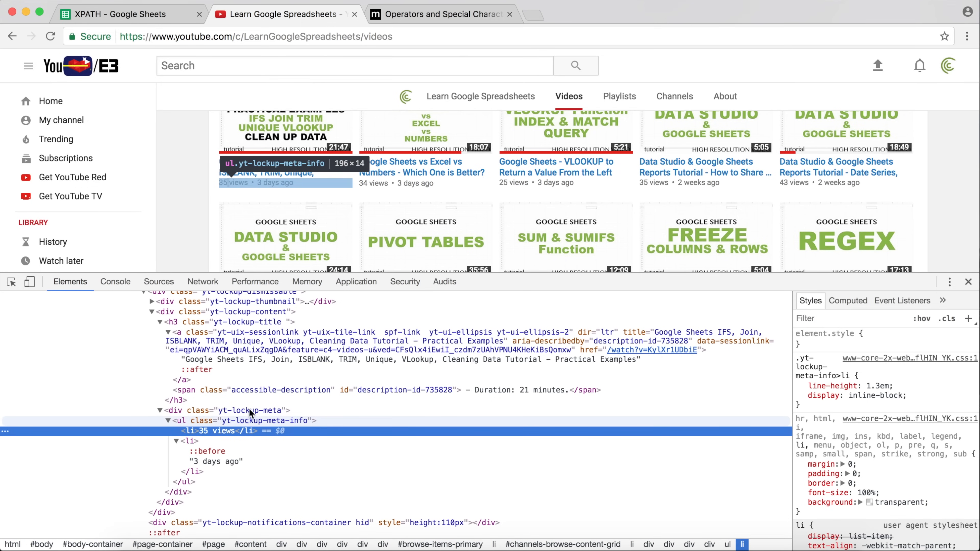
left_click(125, 16)
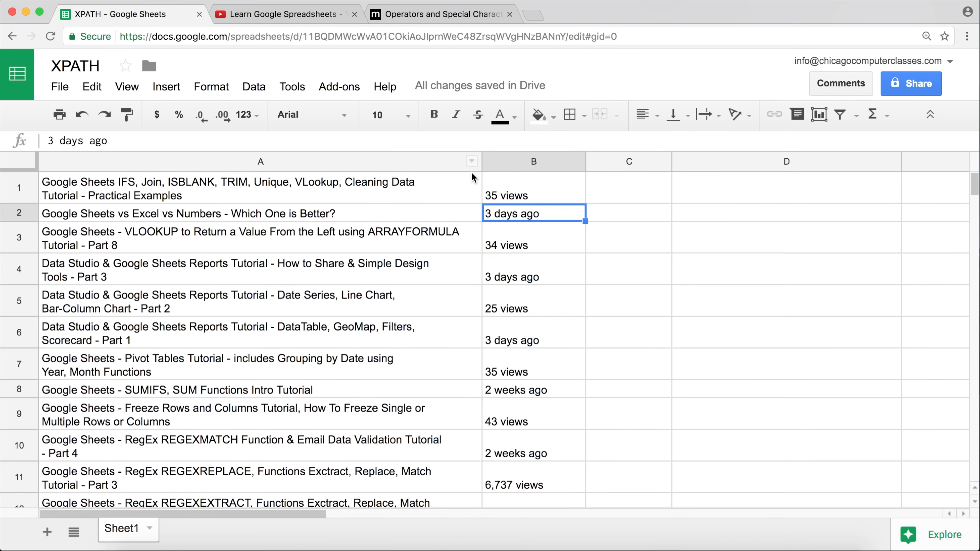
Add the position filter [1] after li in B1's query and check column B down to its last imported row
left_click(542, 194)
double_click(542, 194)
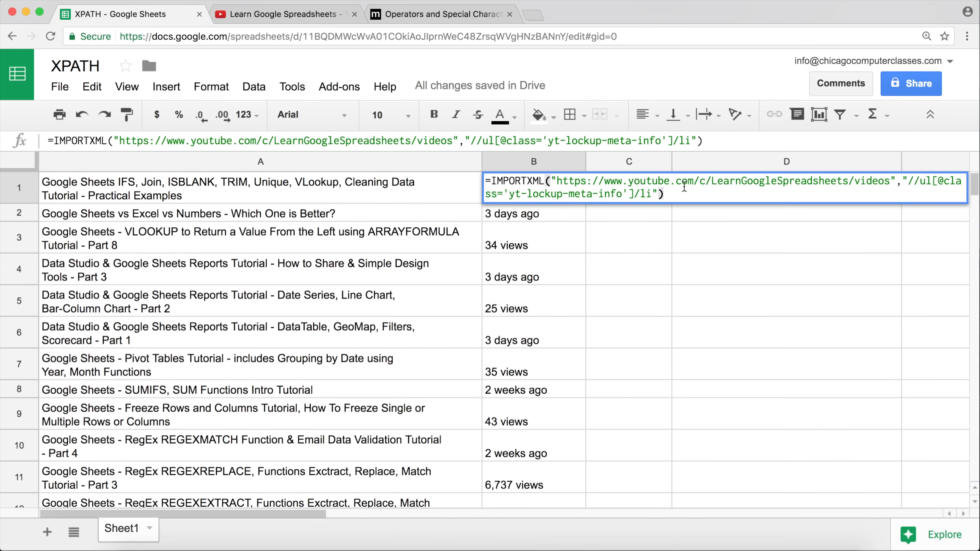
left_click(653, 195)
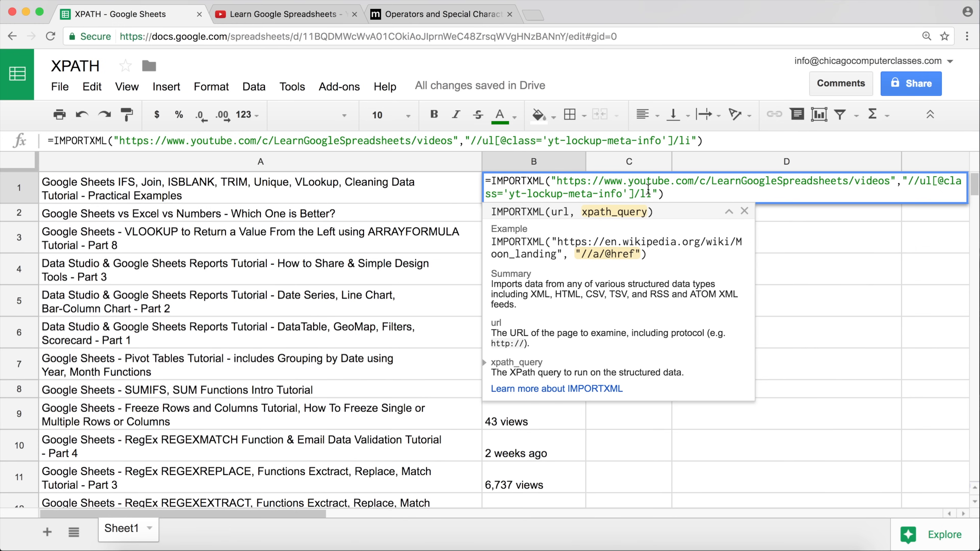
type("[1]")
key("Return")
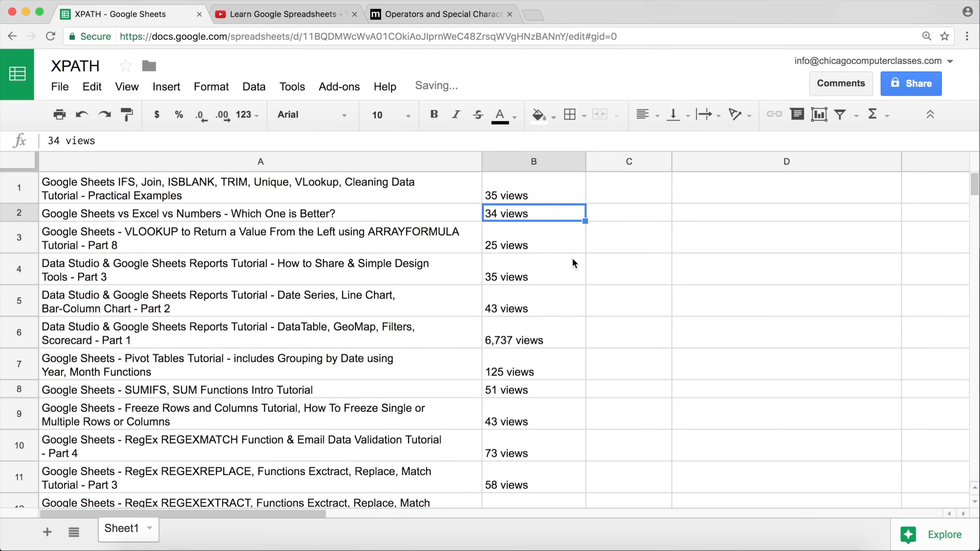
left_click(559, 193)
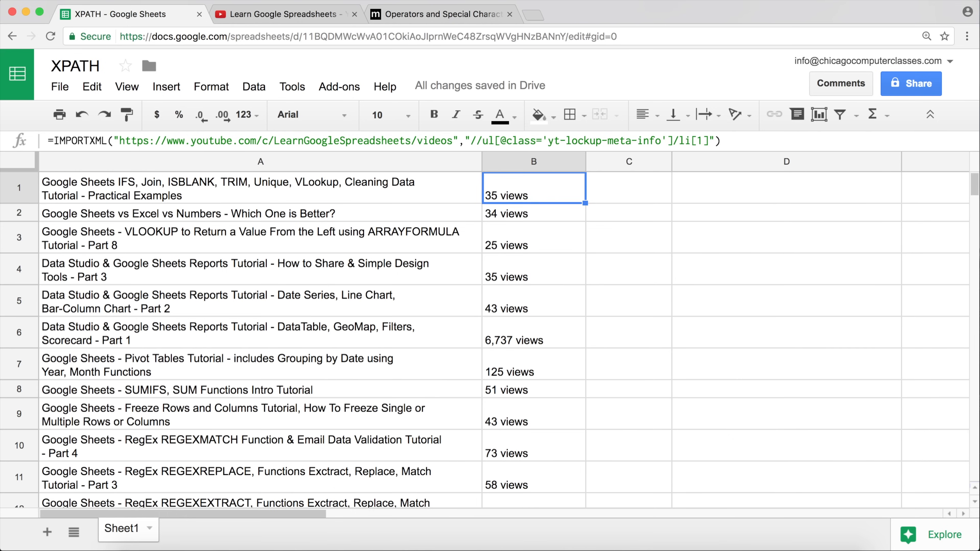
key("super+Down")
scroll(522, 314, "down", 3)
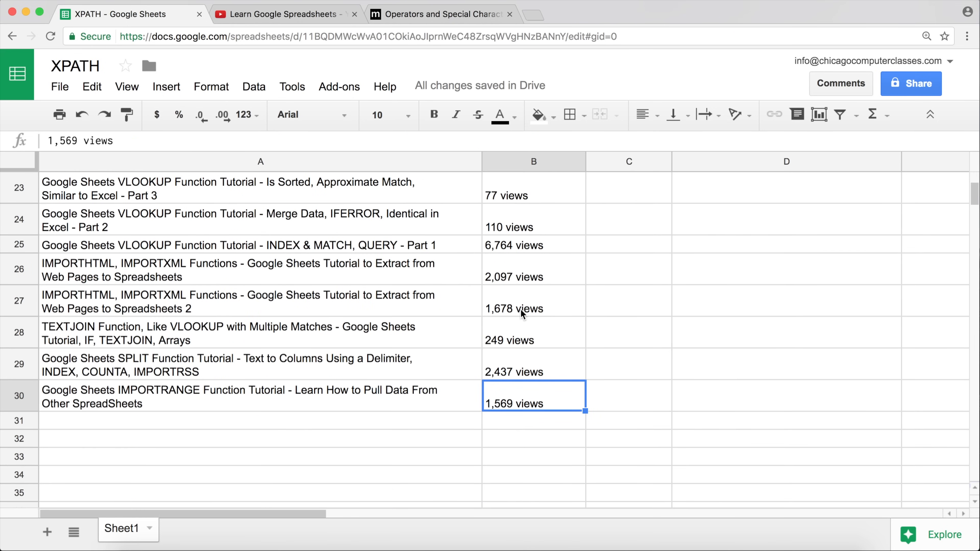
scroll(521, 309, "up", 20)
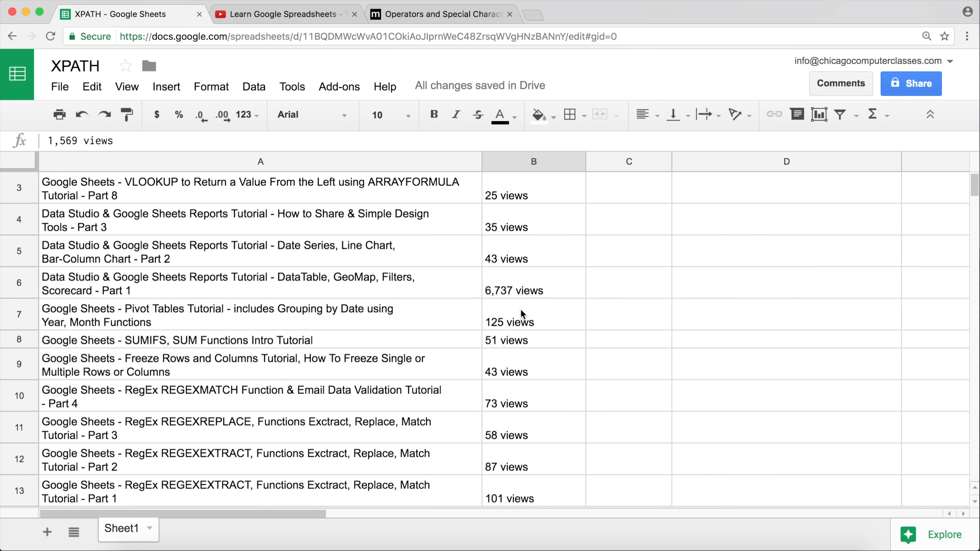
scroll(520, 309, "up", 2)
Copy B1's full IMPORTXML formula text into C1, checking the second li in the YouTube page's HTML
left_click(527, 195)
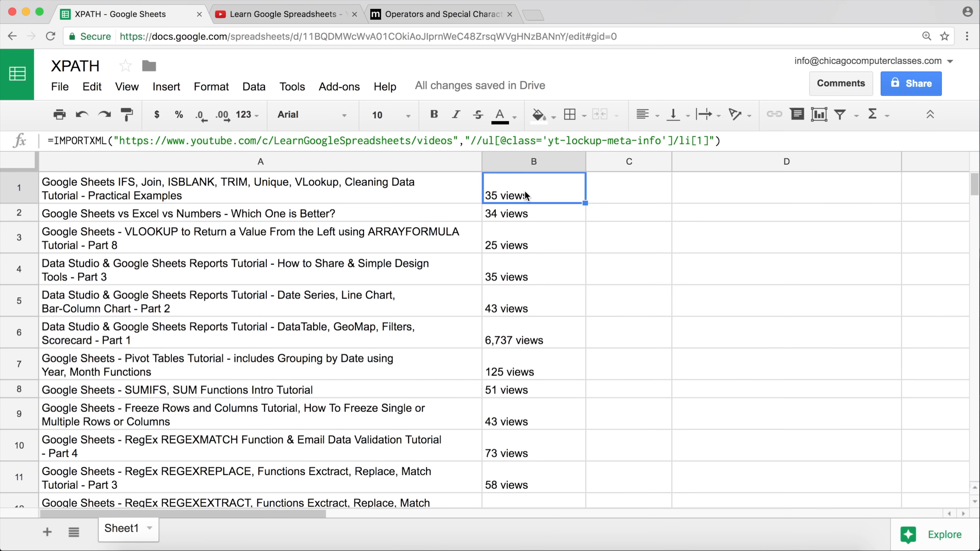
left_click_drag(724, 141, 51, 128)
key("super+c")
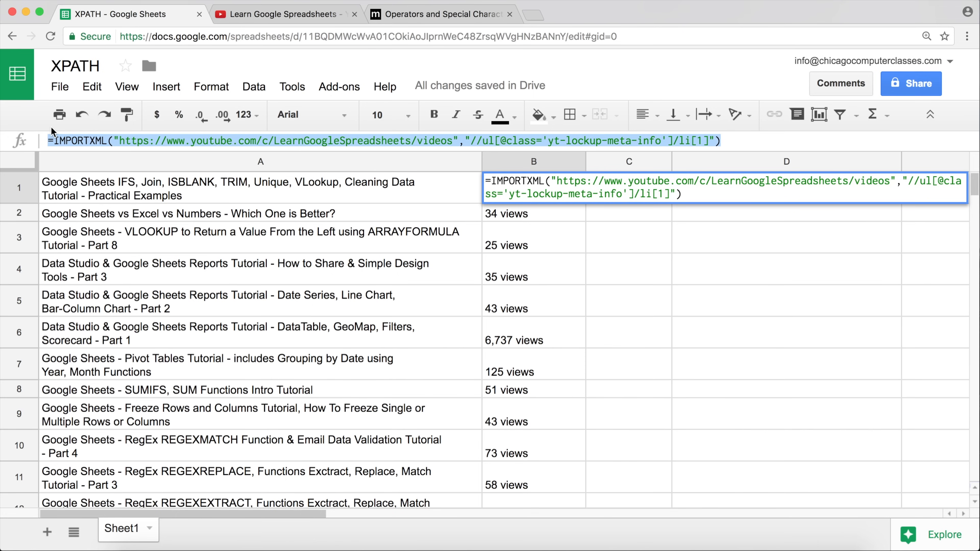
key("Escape")
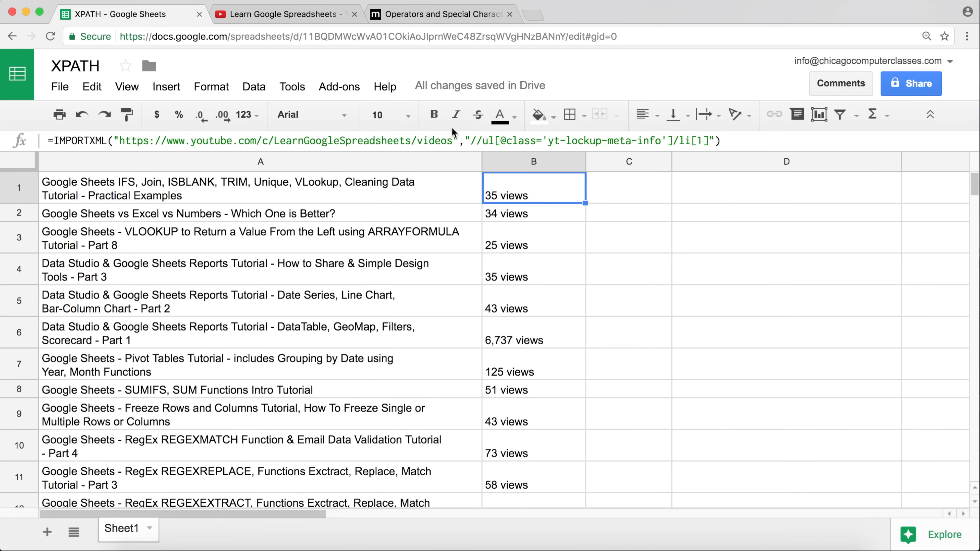
left_click(316, 17)
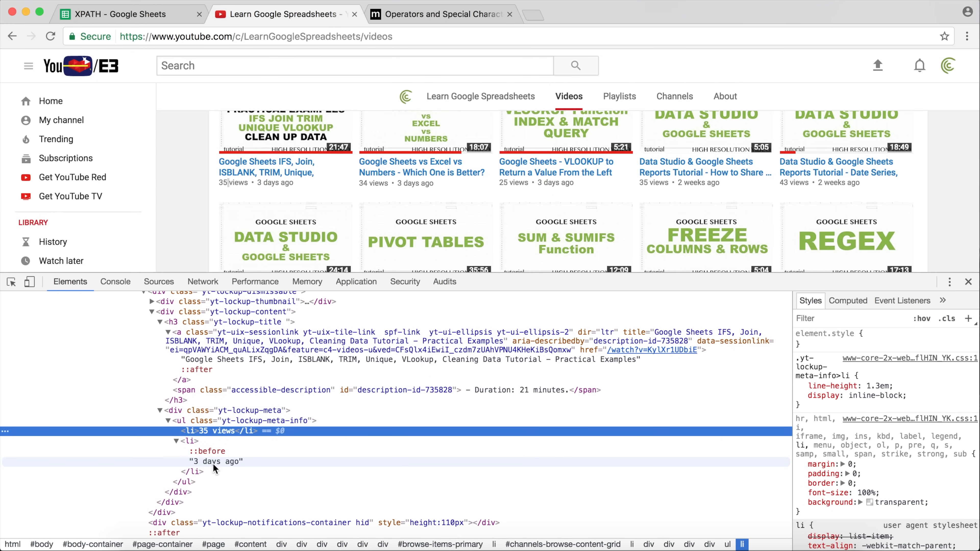
left_click(109, 16)
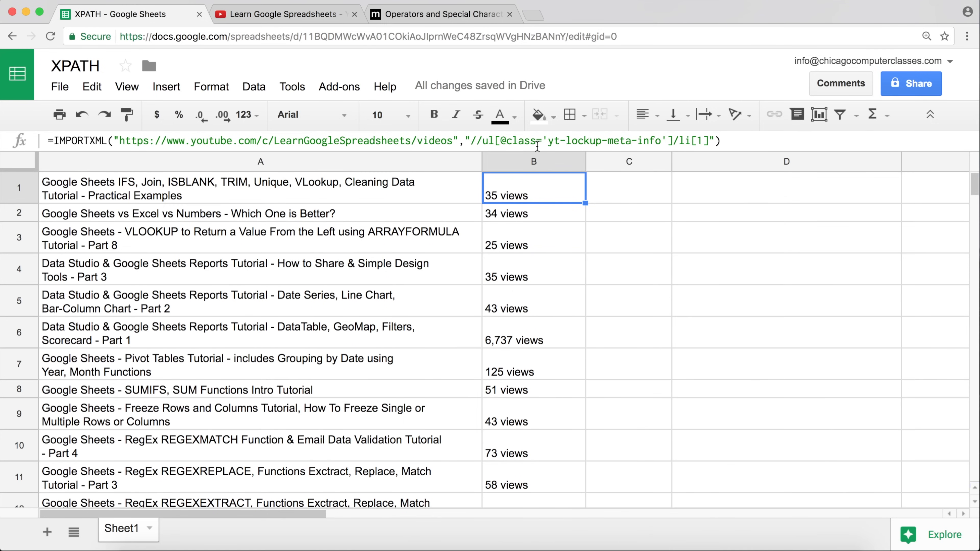
left_click(621, 191)
left_click(541, 187)
left_click(605, 193)
double_click(605, 190)
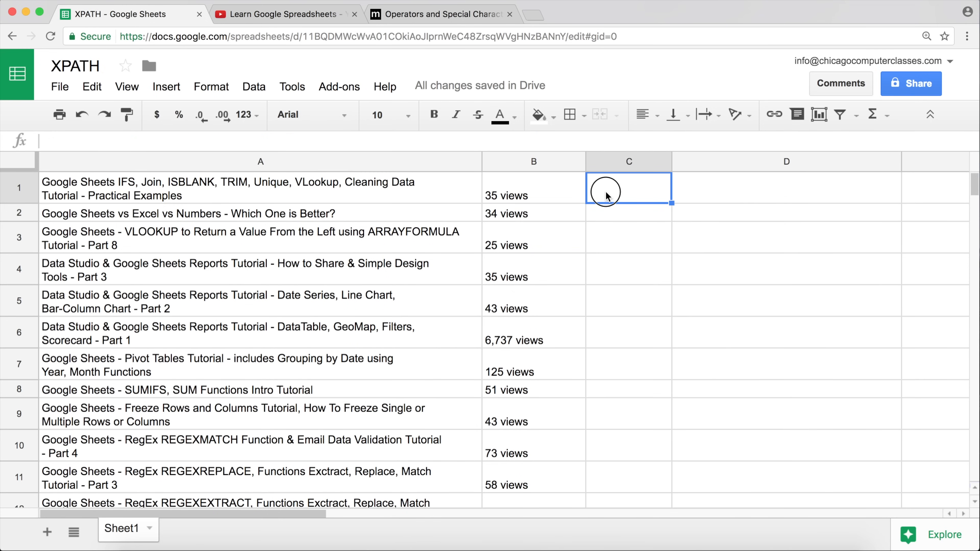
key("super+v")
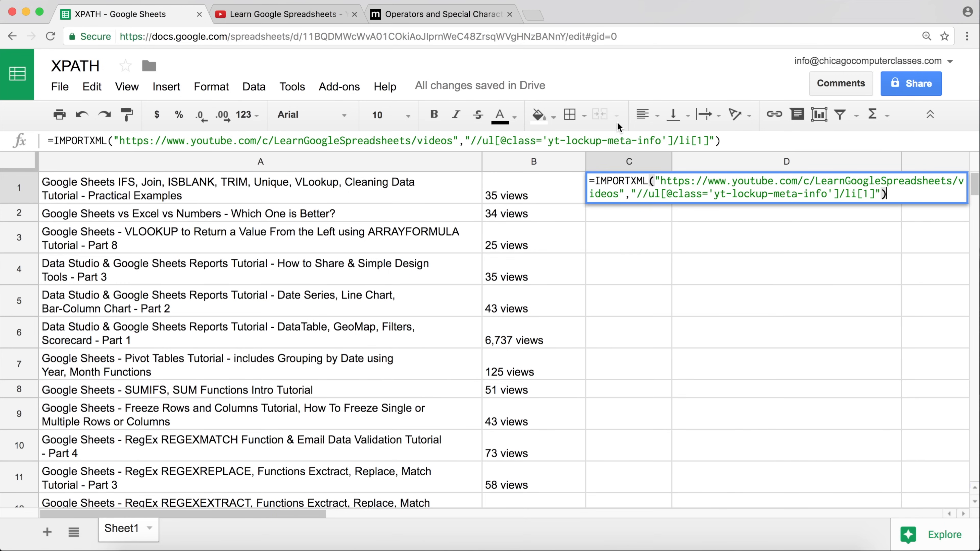
Change the li position in C1's query to [2], rechecking the li order on the YouTube page
left_click(297, 16)
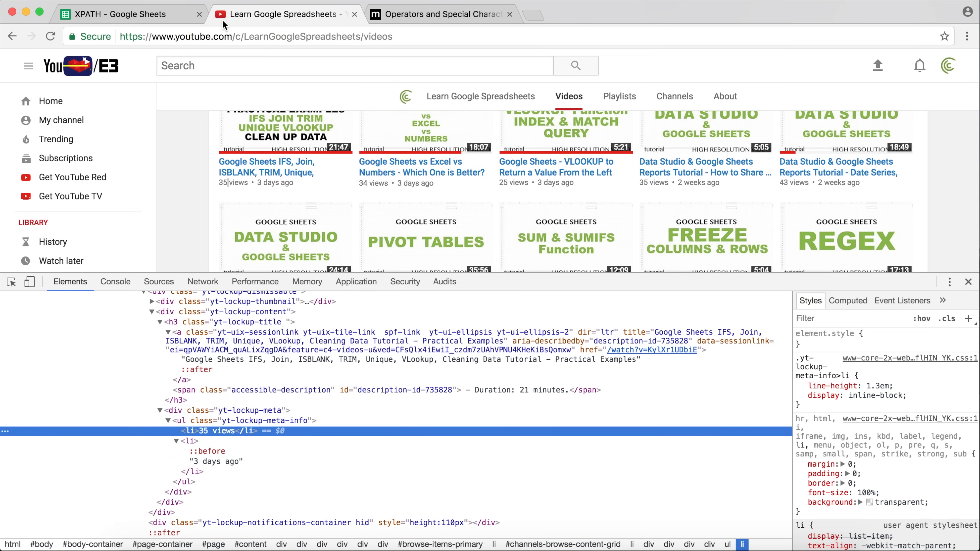
left_click(172, 14)
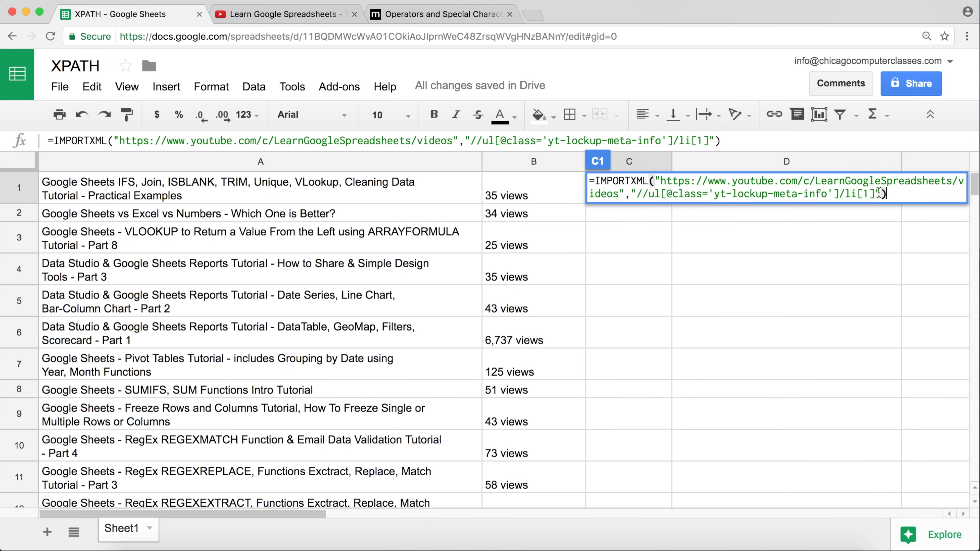
left_click(867, 193)
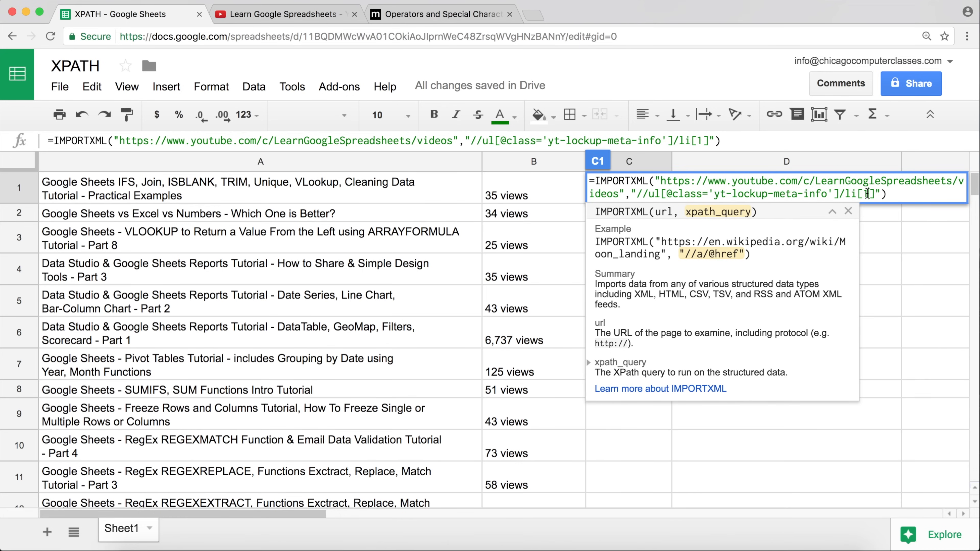
key("BackSpace")
type("2")
key("Return")
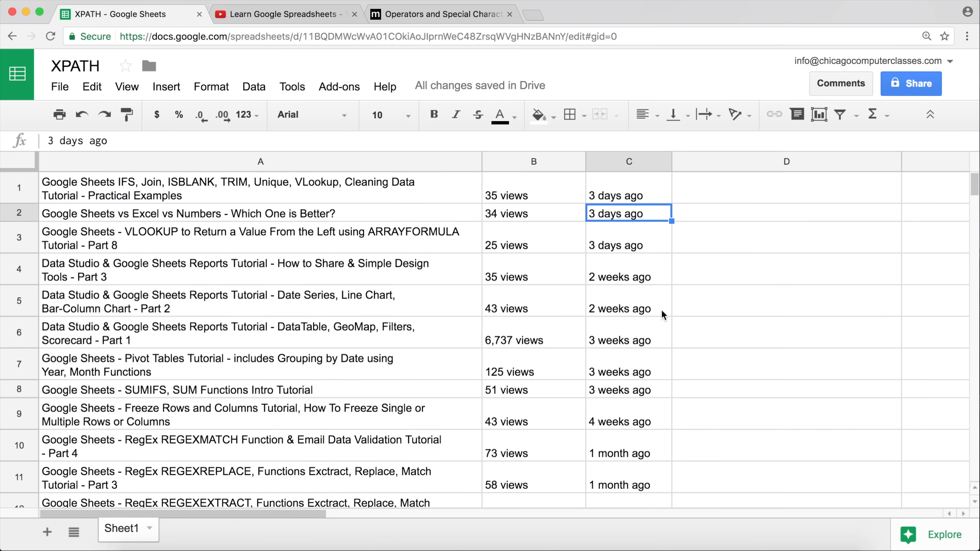
Check that the imported titles, view counts and upload dates align down to the last row, and review the formulas in C1 and B1
key("super+Down")
scroll(608, 408, "down", 2)
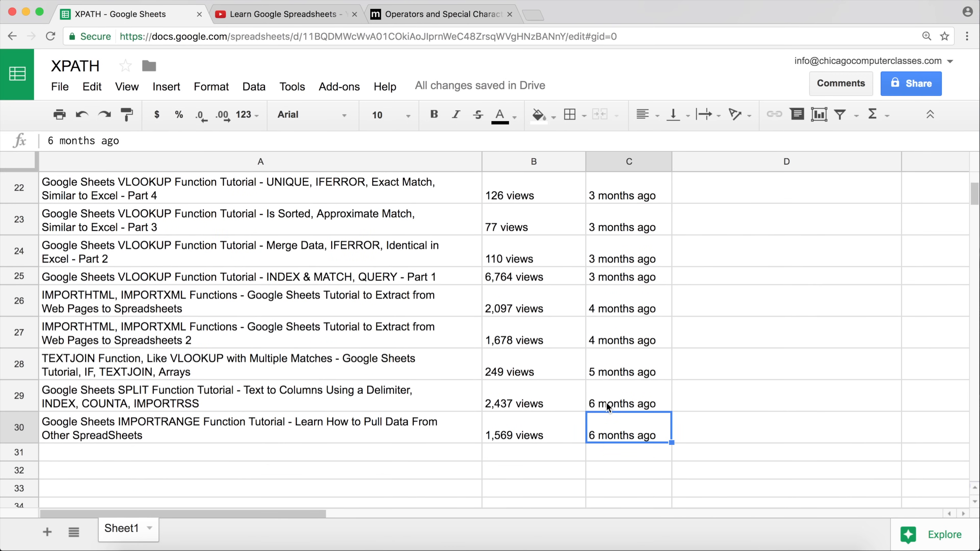
key("Left")
key("Left")
key("Right")
key("Right")
key("super+Up")
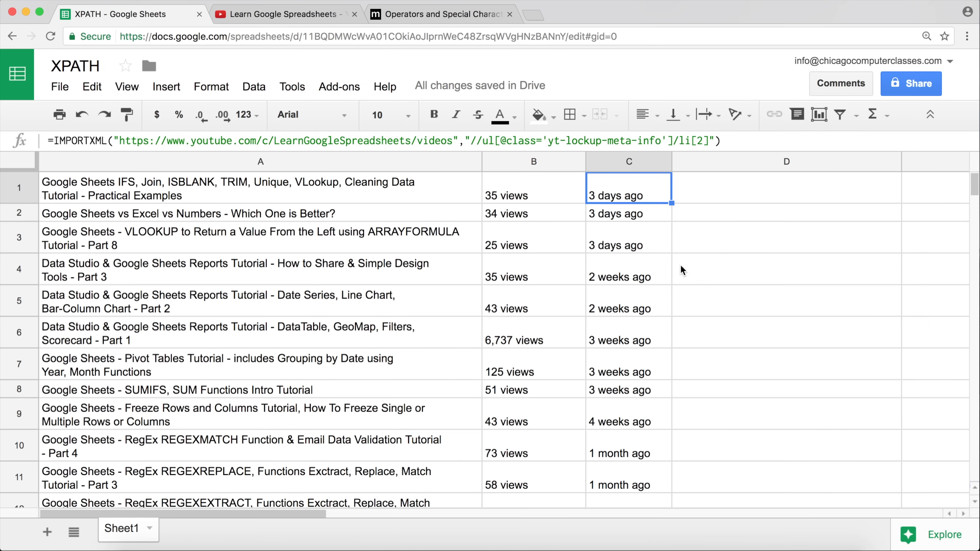
key("super+Down")
key("Down")
key("Down")
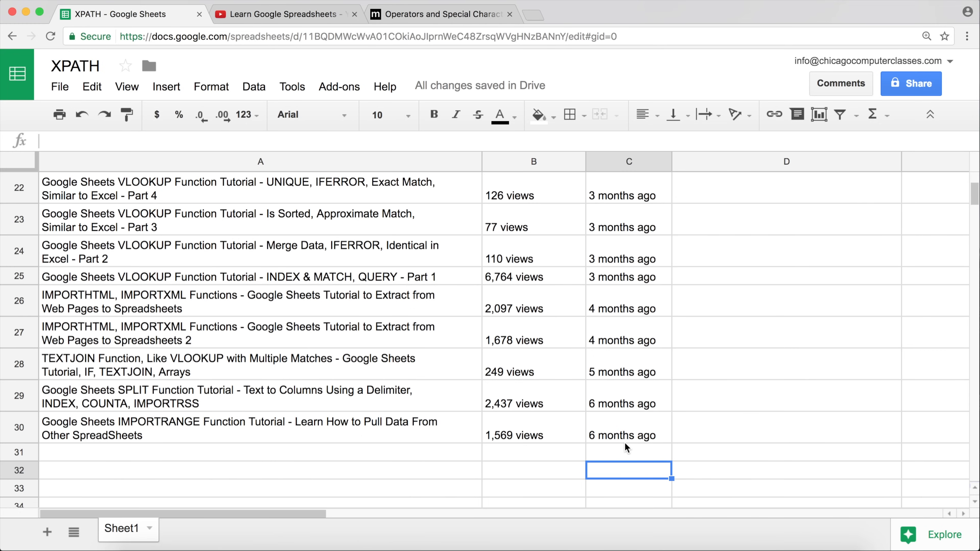
key("super+Up")
key("super+Up")
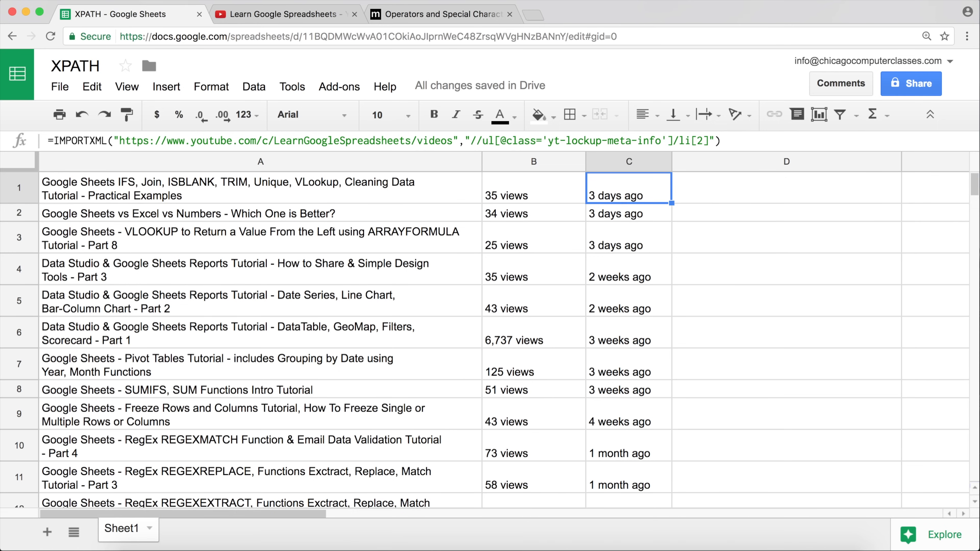
left_click(535, 201)
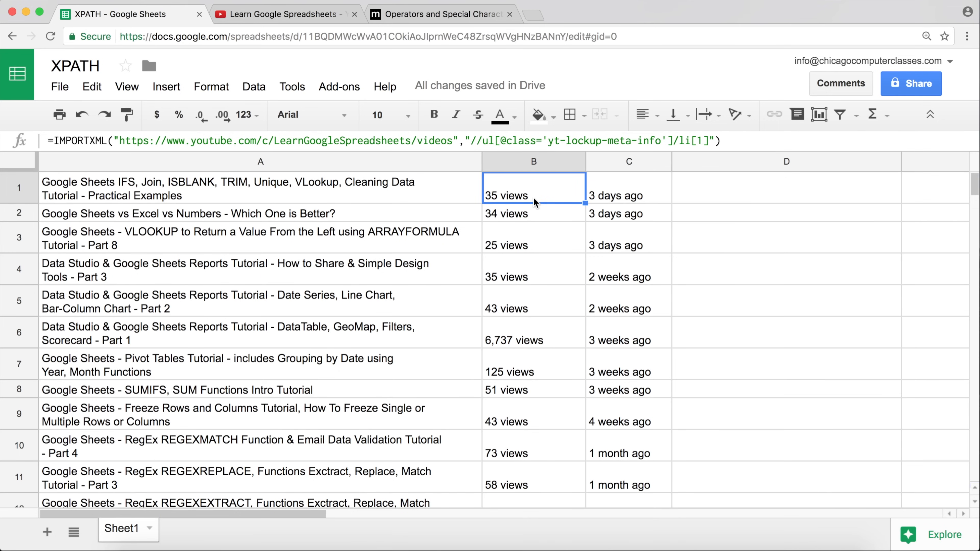
Compare the imported titles, view counts and upload dates with the first videos on the YouTube channel page
left_click(613, 199)
left_click(561, 219)
left_click(608, 218)
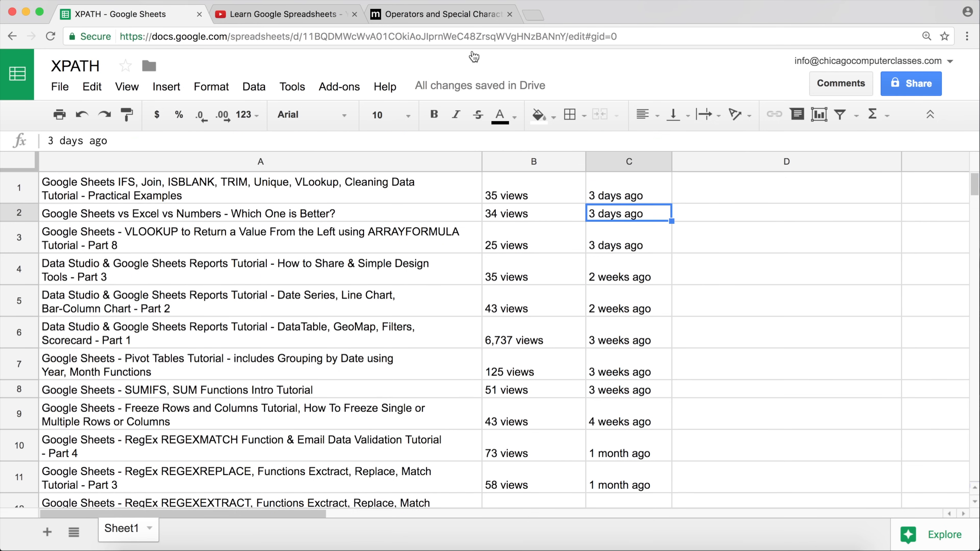
left_click(315, 16)
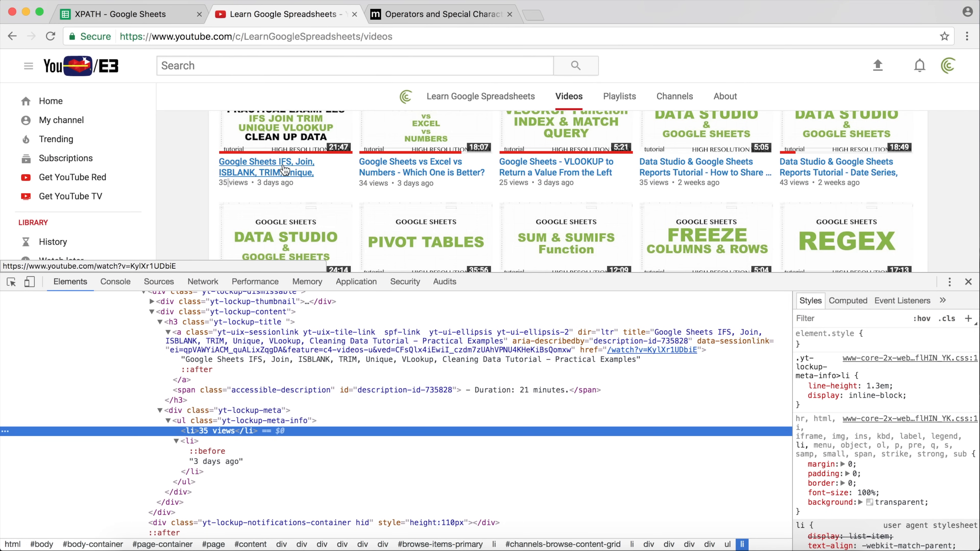
scroll(284, 170, "up", 2)
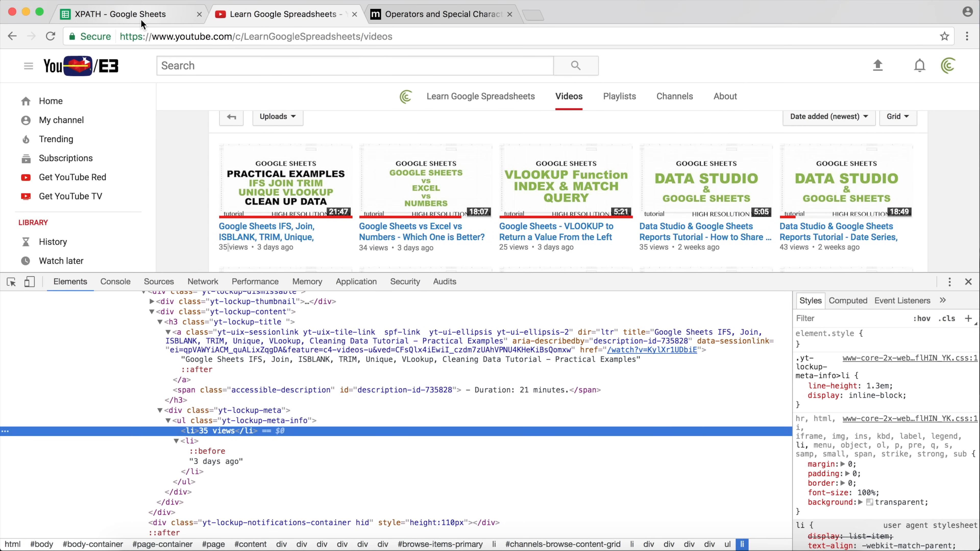
left_click(151, 16)
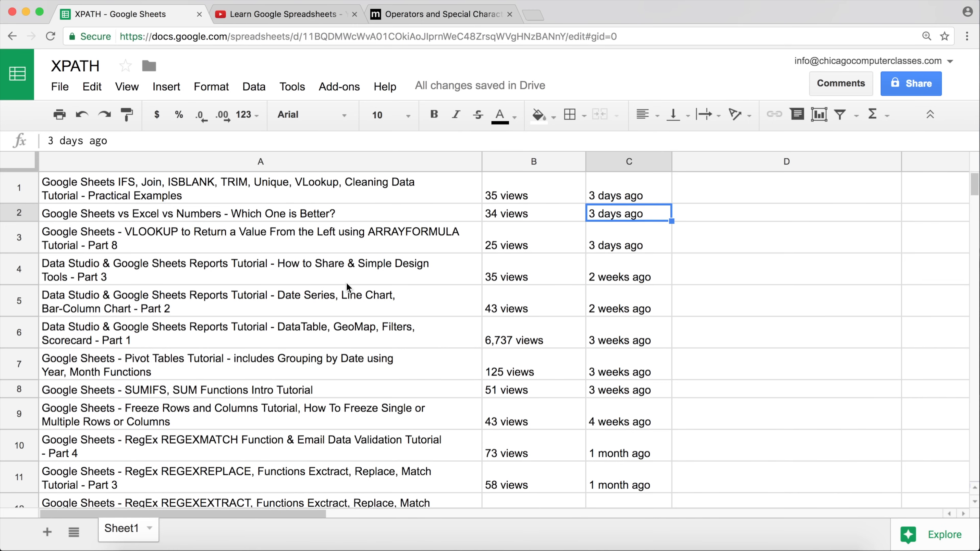
left_click(287, 15)
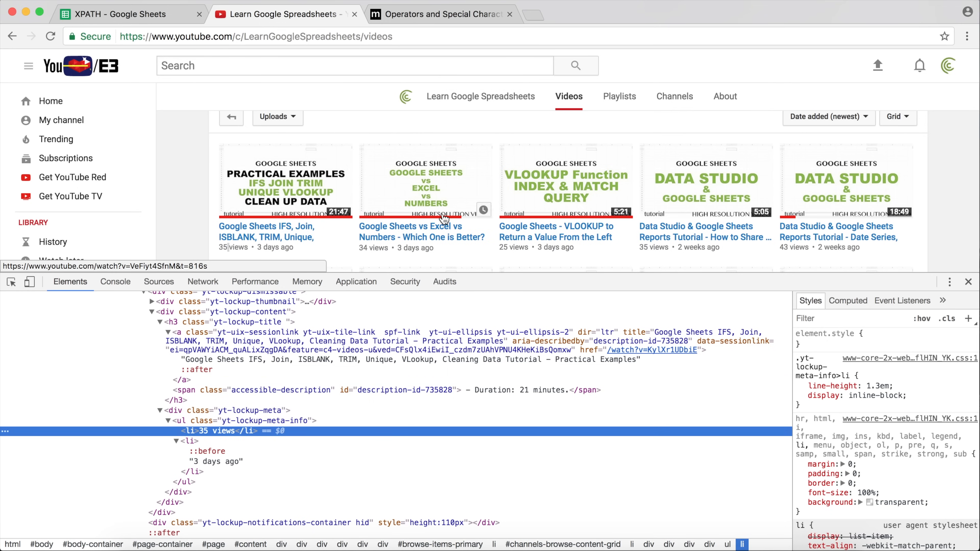
left_click(130, 17)
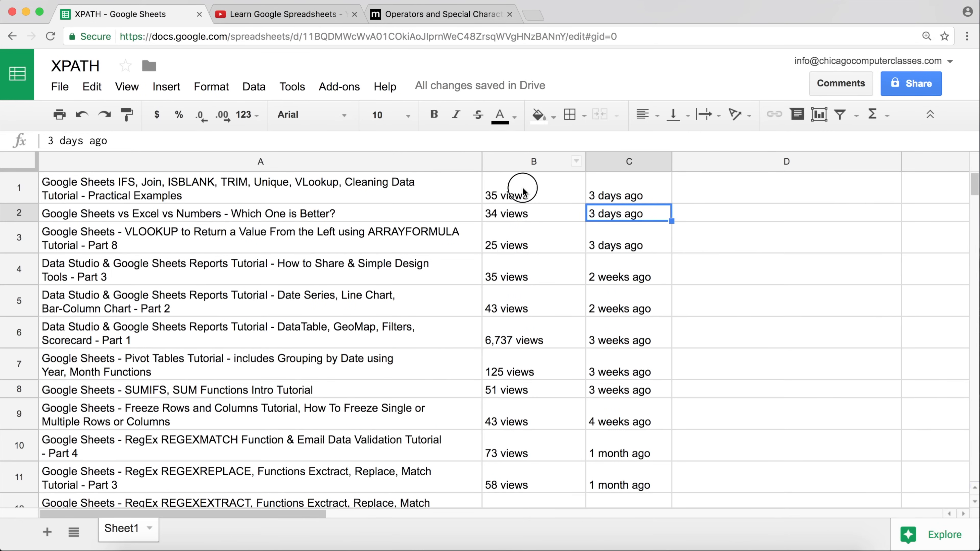
left_click(633, 197)
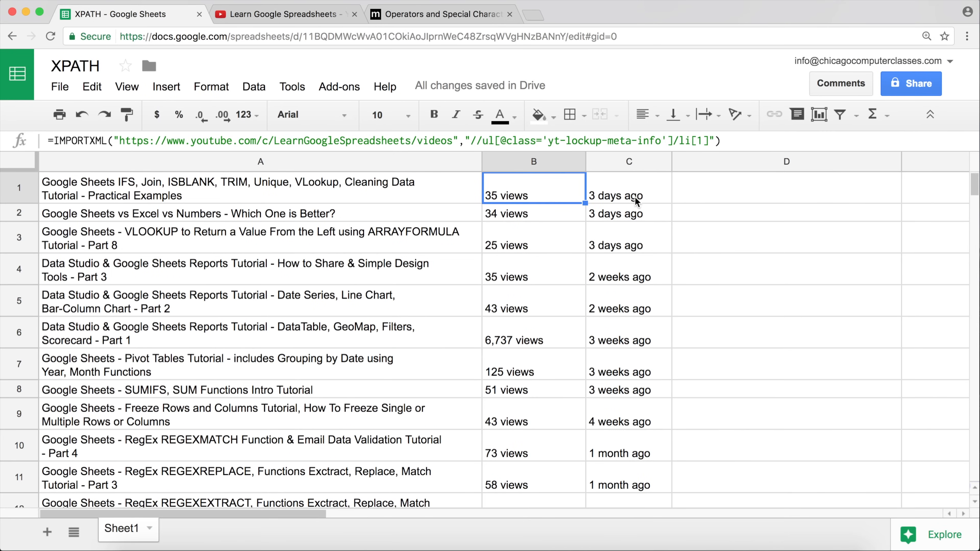
left_click(337, 193)
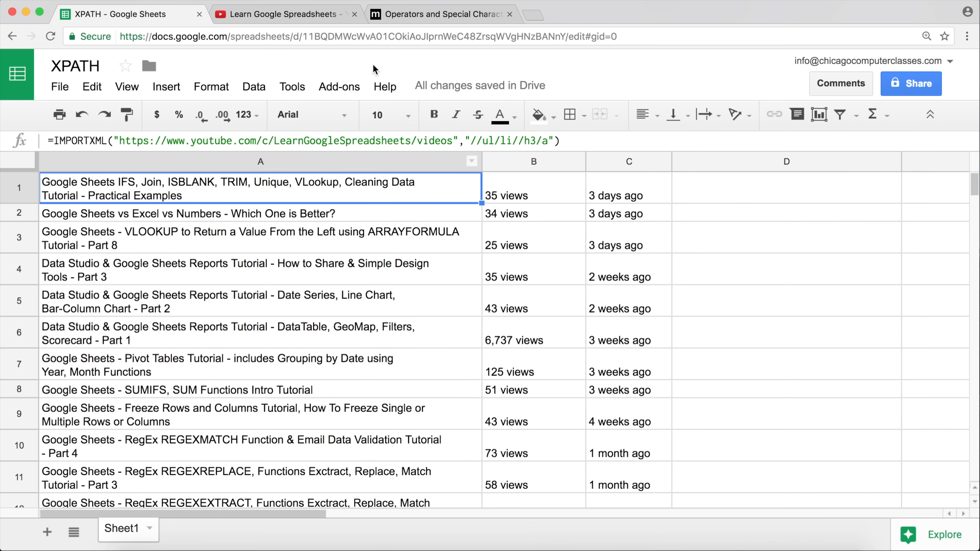
left_click(307, 14)
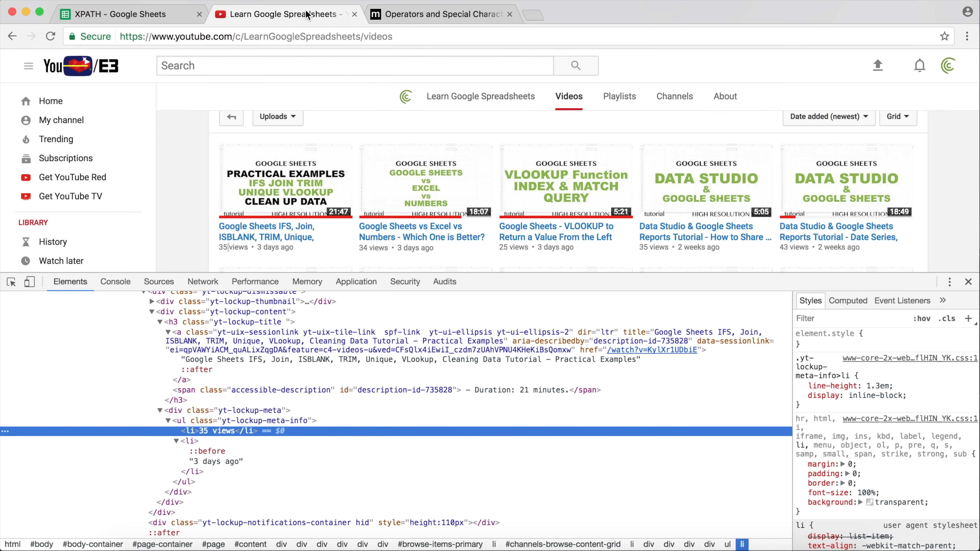
left_click(175, 13)
Review the XPath queries in B1, A1 and C1, examining the class filter on ul in B1's formula
left_click(547, 190)
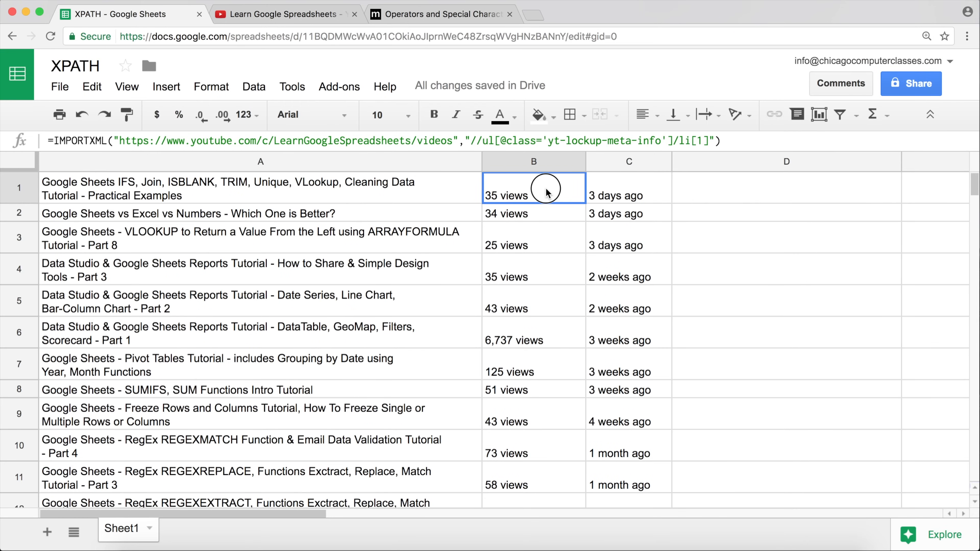
double_click(511, 196)
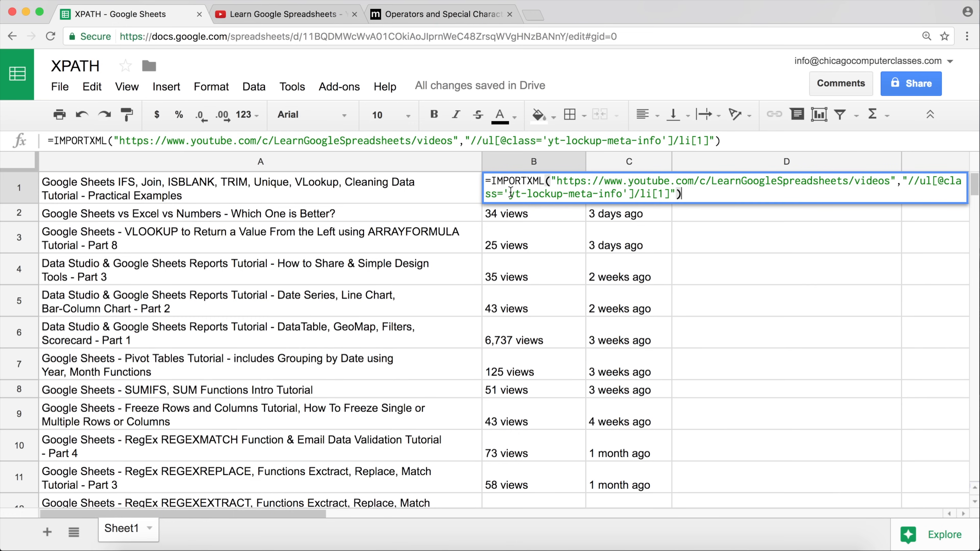
left_click(453, 182)
double_click(456, 181)
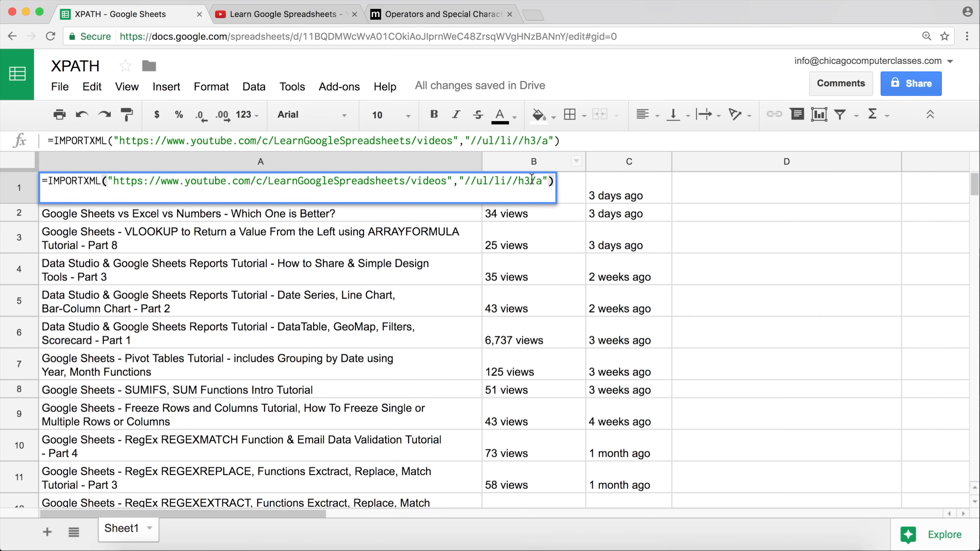
left_click(577, 190)
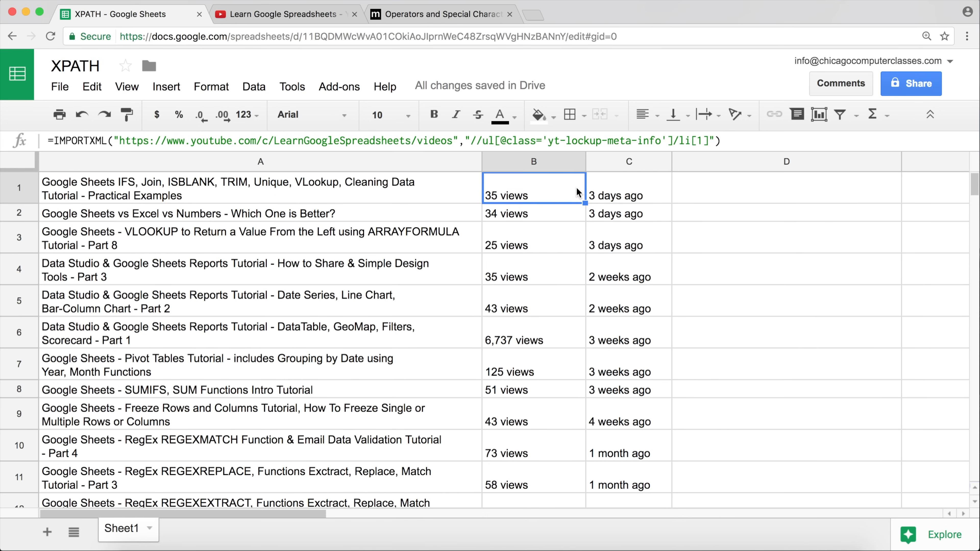
double_click(559, 188)
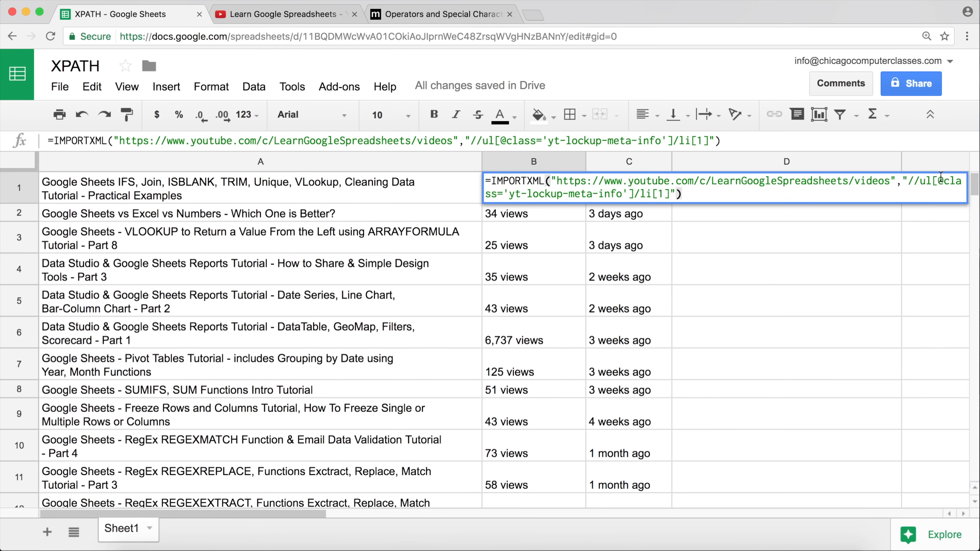
left_click_drag(943, 179, 682, 194)
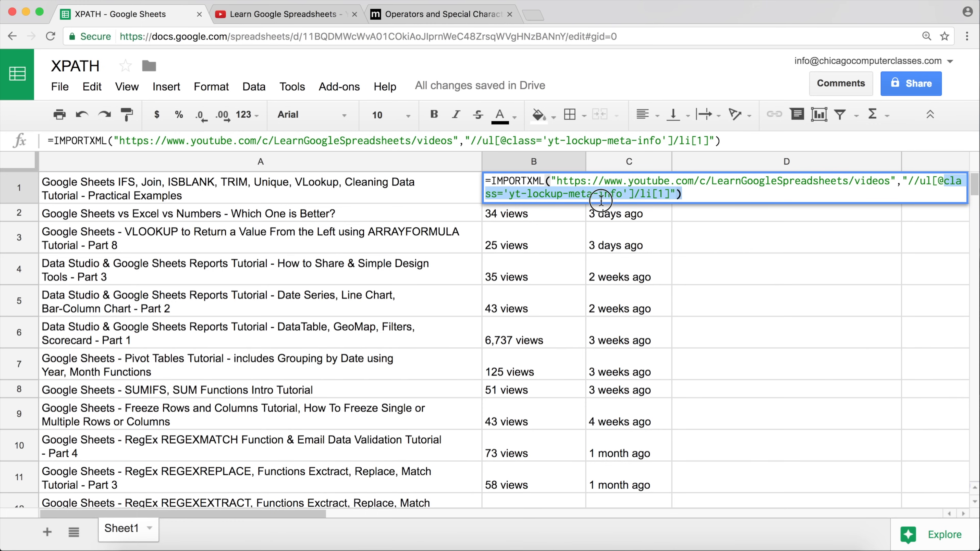
left_click_drag(617, 201, 636, 193)
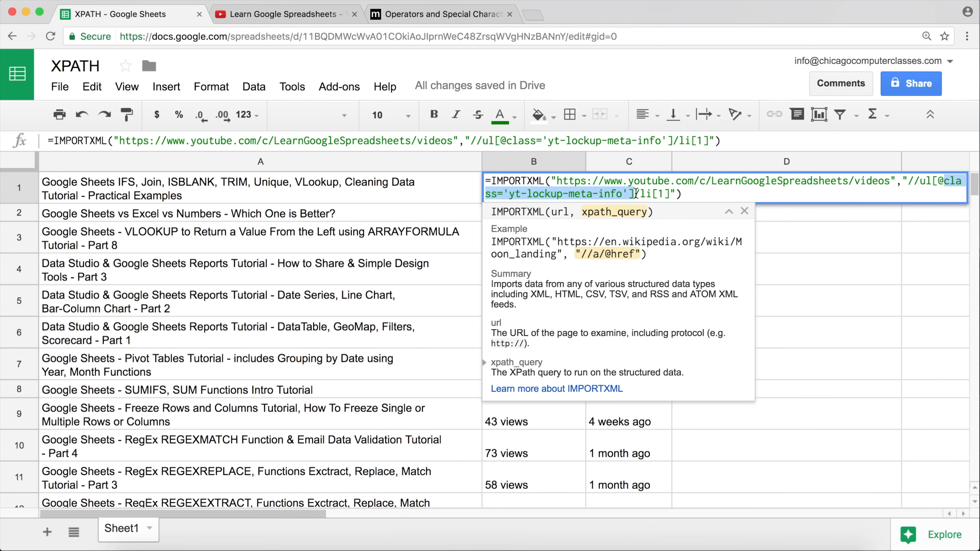
key("Return")
left_click(670, 189)
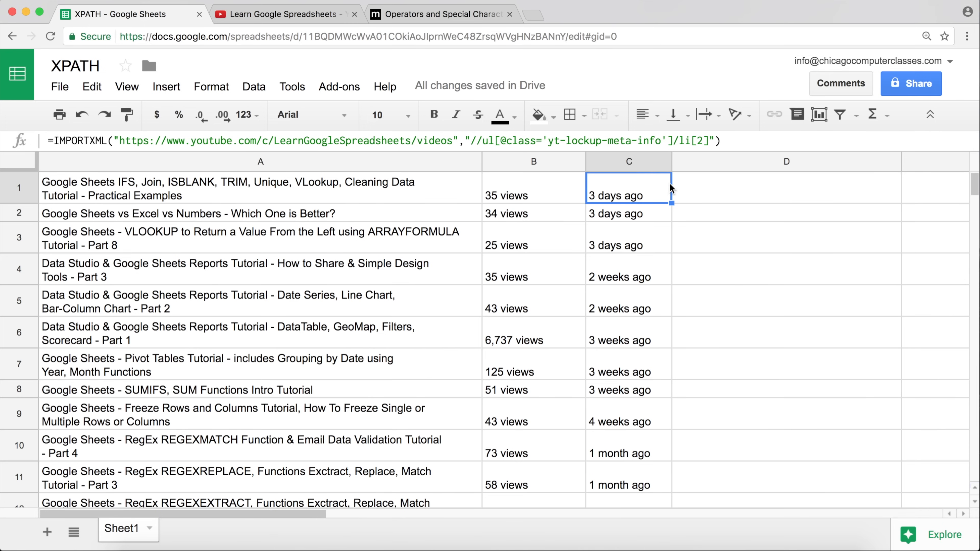
Inspect the first video's thumbnail on the YouTube page and examine the elements enclosing its img tag
left_click(318, 15)
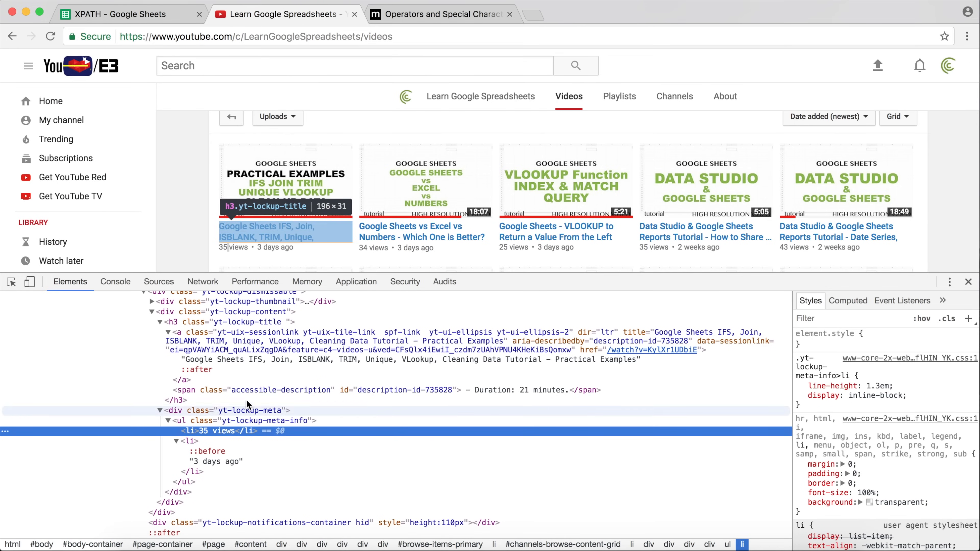
right_click(292, 184)
left_click(330, 346)
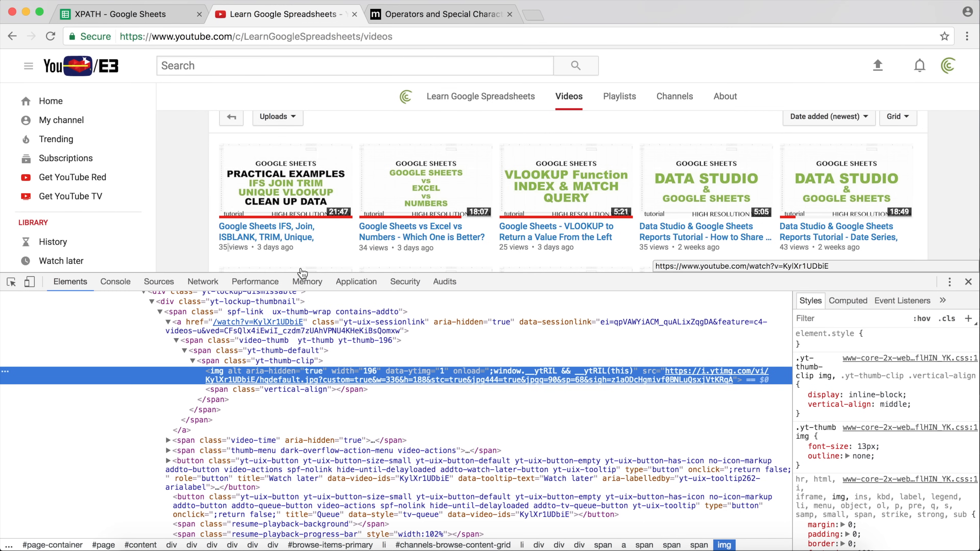
mouse_move(261, 383)
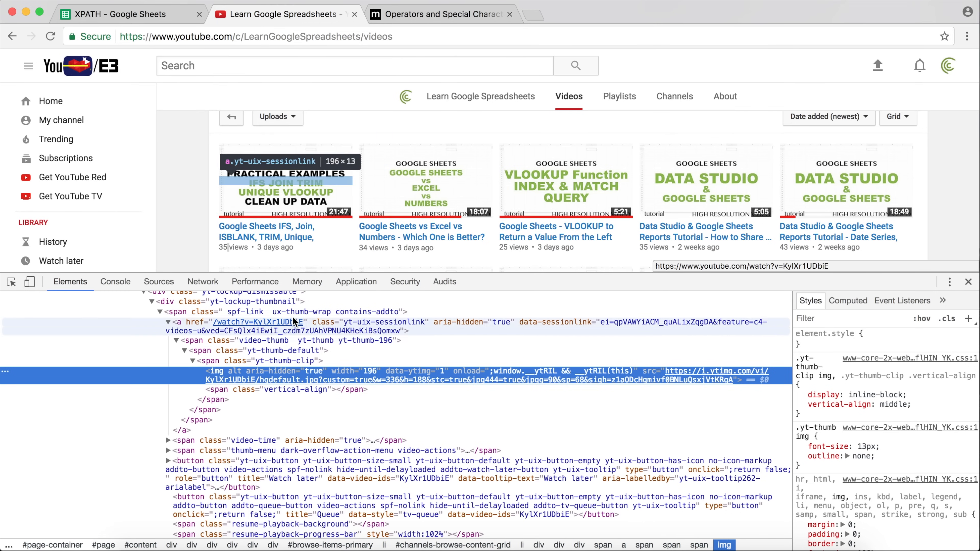
scroll(286, 330, "up", 3)
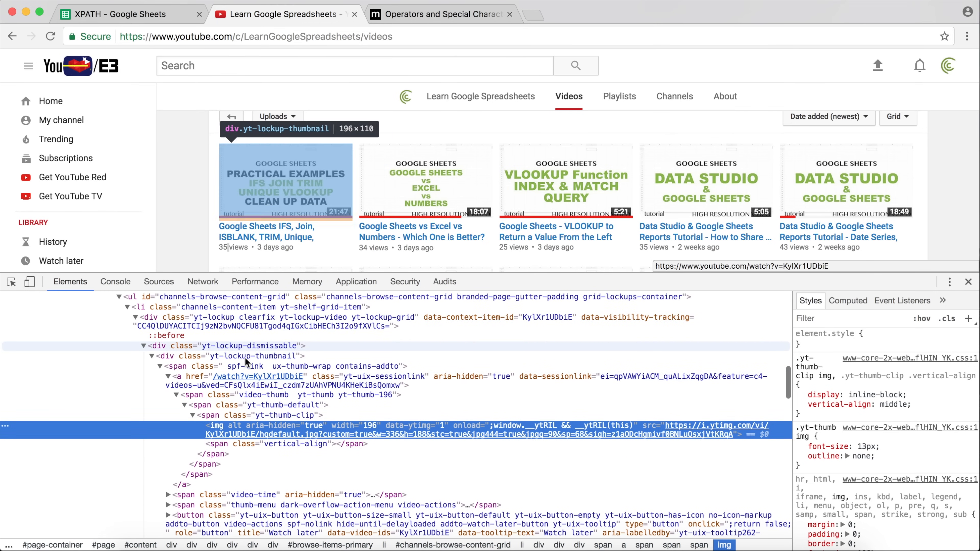
scroll(222, 347, "up", 3)
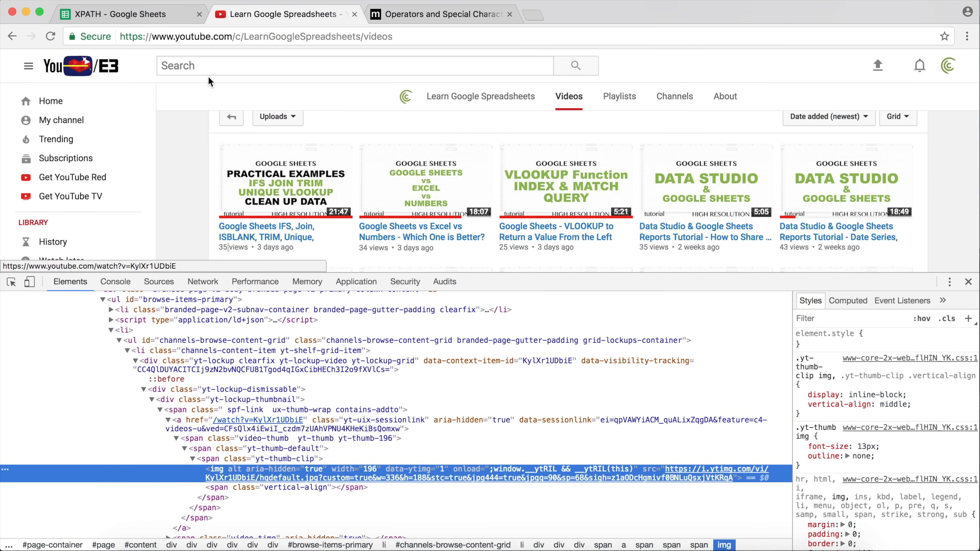
Check A1's query in the sheet, then trace the thumbnail's path in the YouTube HTML from the channels-content-item li to the img
left_click(114, 14)
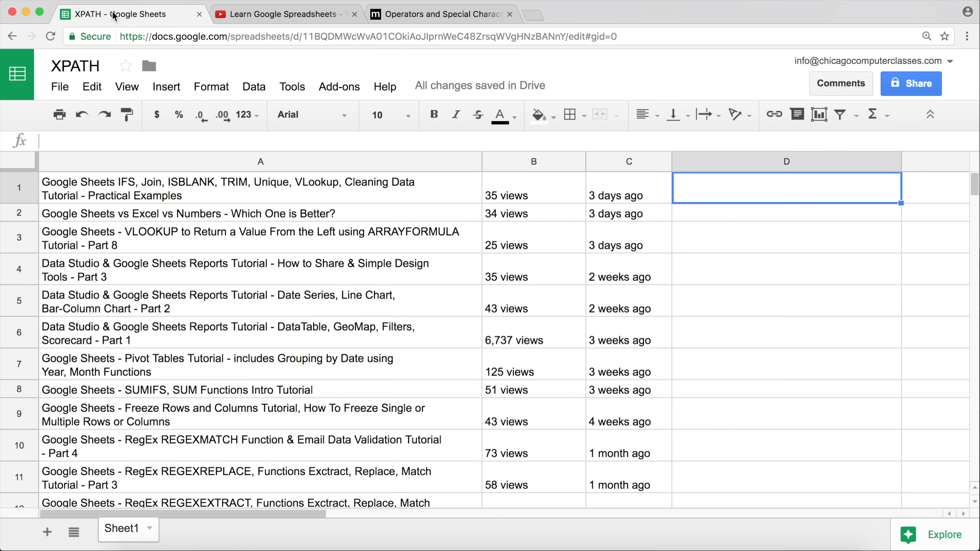
left_click(189, 192)
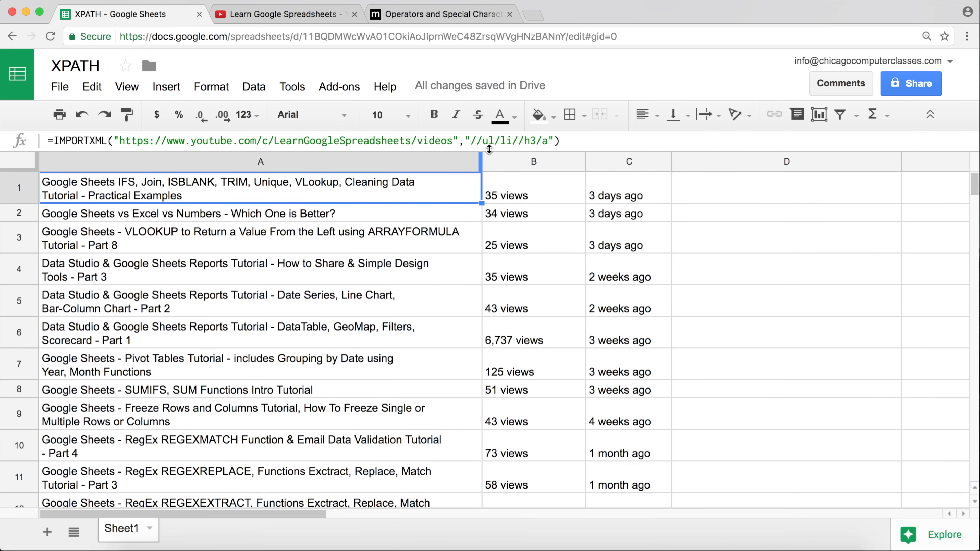
left_click(327, 18)
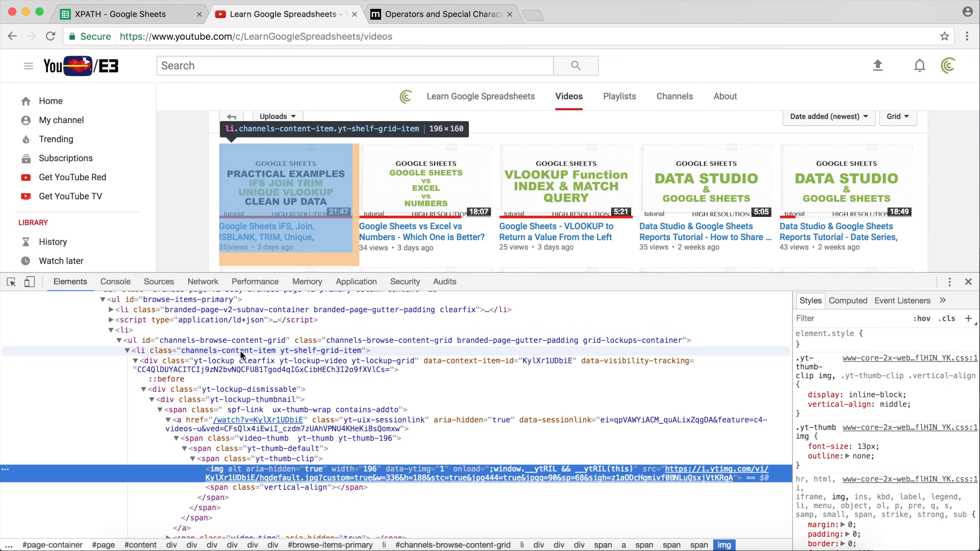
left_click(240, 351)
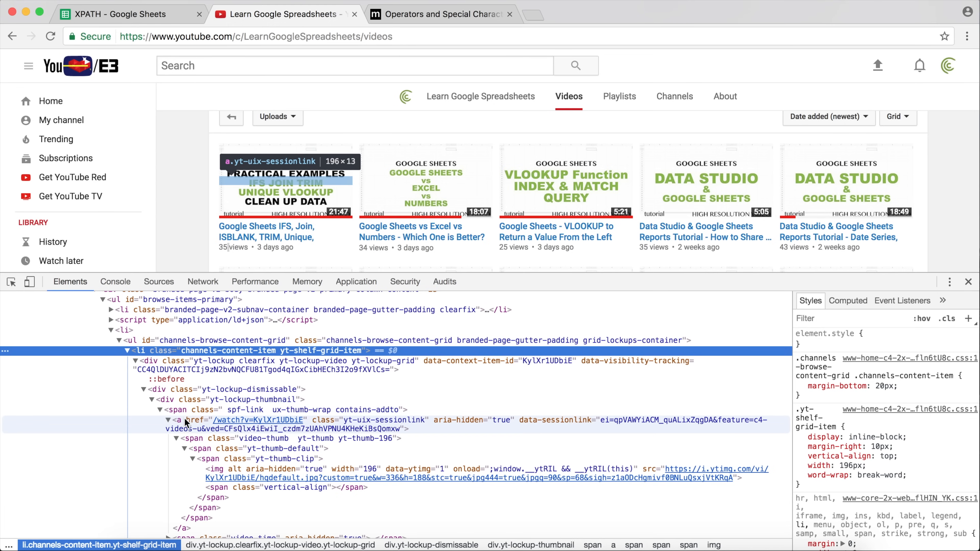
left_click(227, 471)
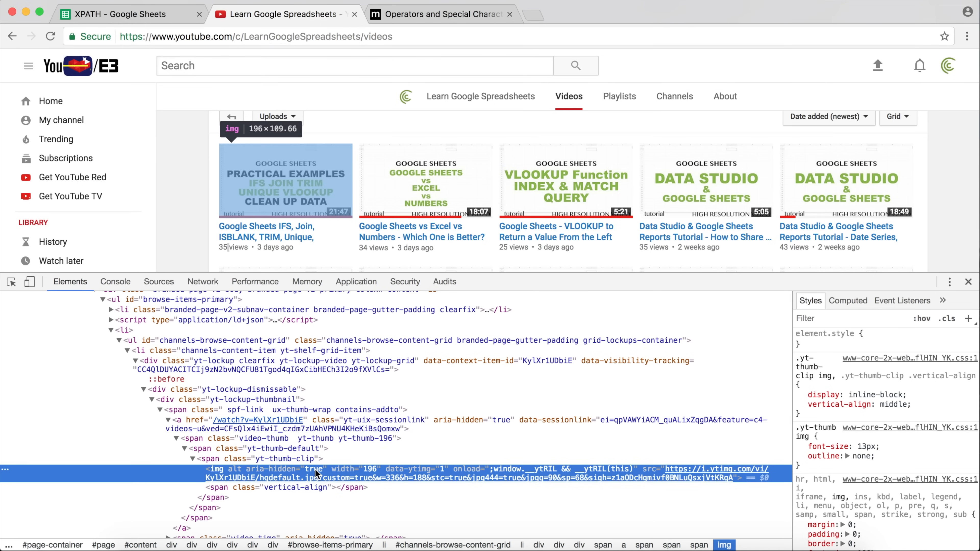
Copy the src URL of the first thumbnail's img element and open the image in a new browser tab
mouse_move(222, 474)
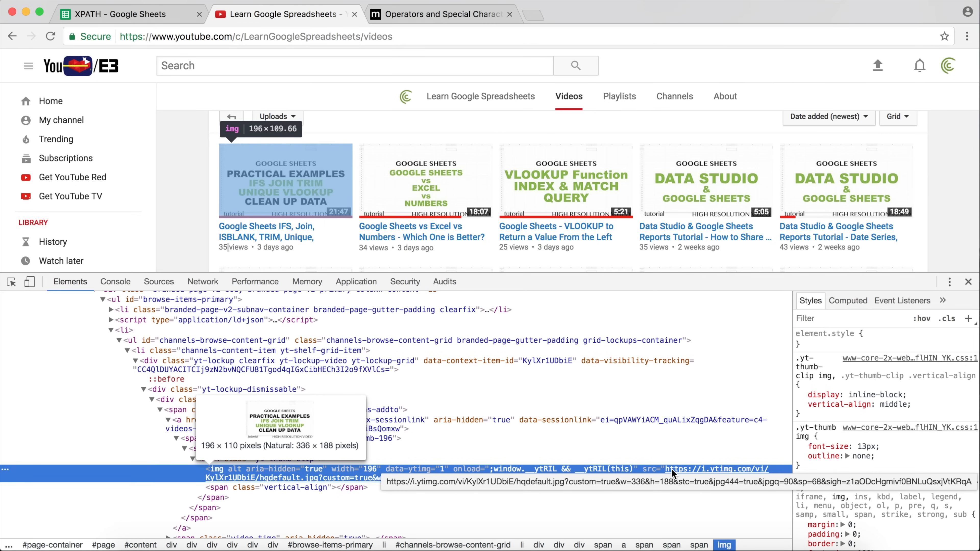
double_click(686, 473)
key("super+c")
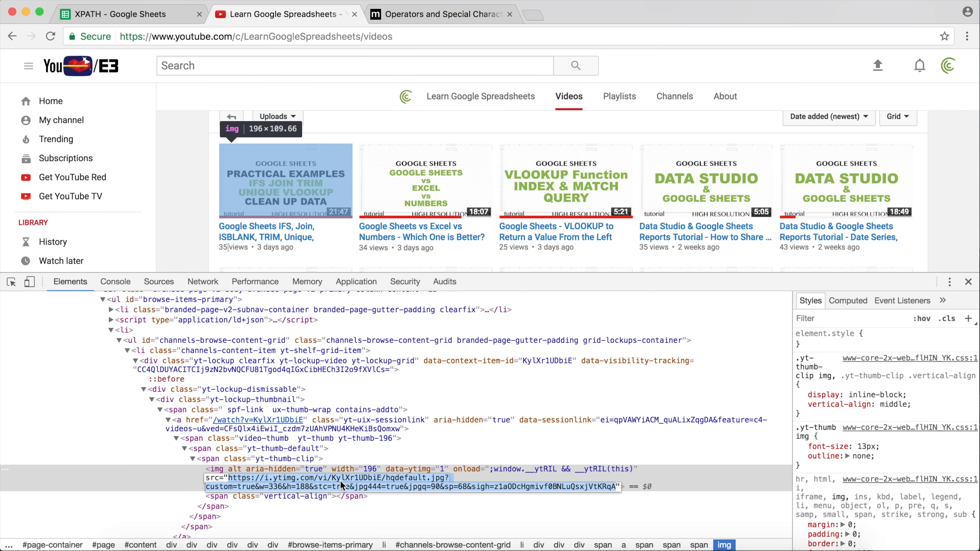
left_click(534, 14)
key("super+v")
key("Return")
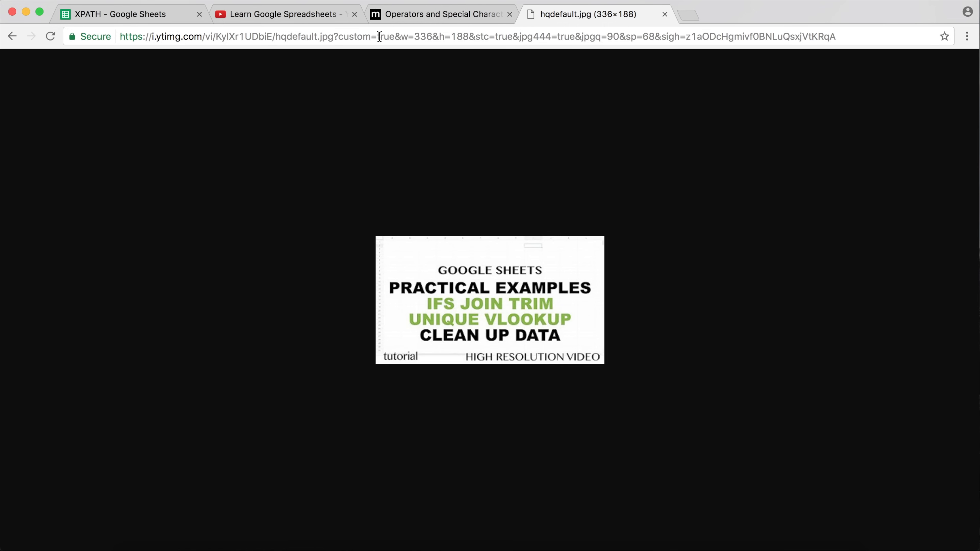
Remove everything after hqdefault.jpg from the thumbnail's URL, load the shortened address, and return to the YouTube page's HTML
left_click(340, 36)
left_click(335, 36)
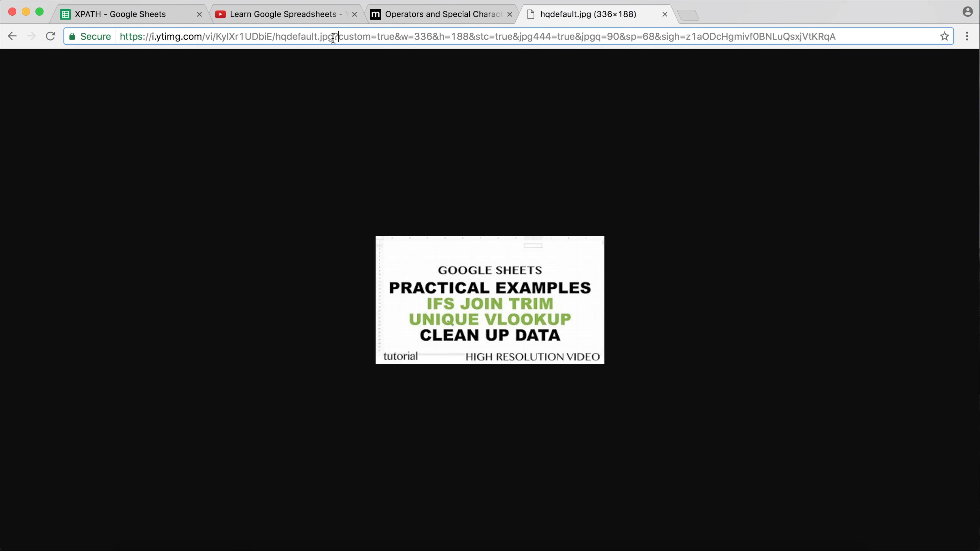
left_click_drag(335, 36, 754, 17)
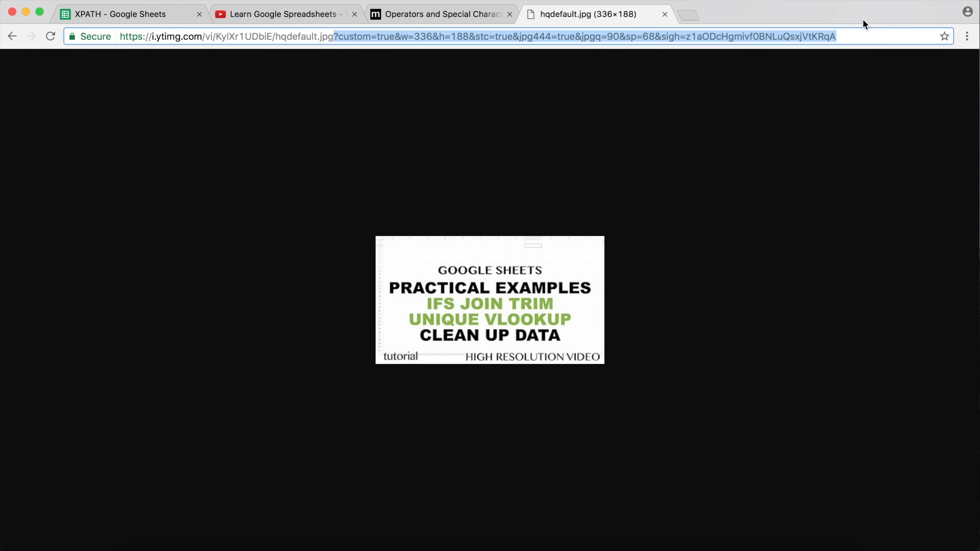
key("BackSpace")
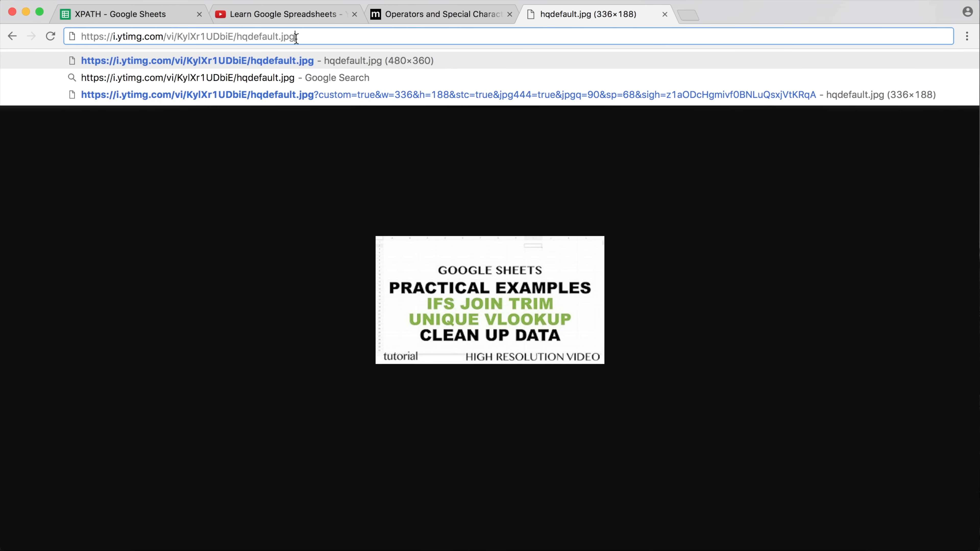
key("Return")
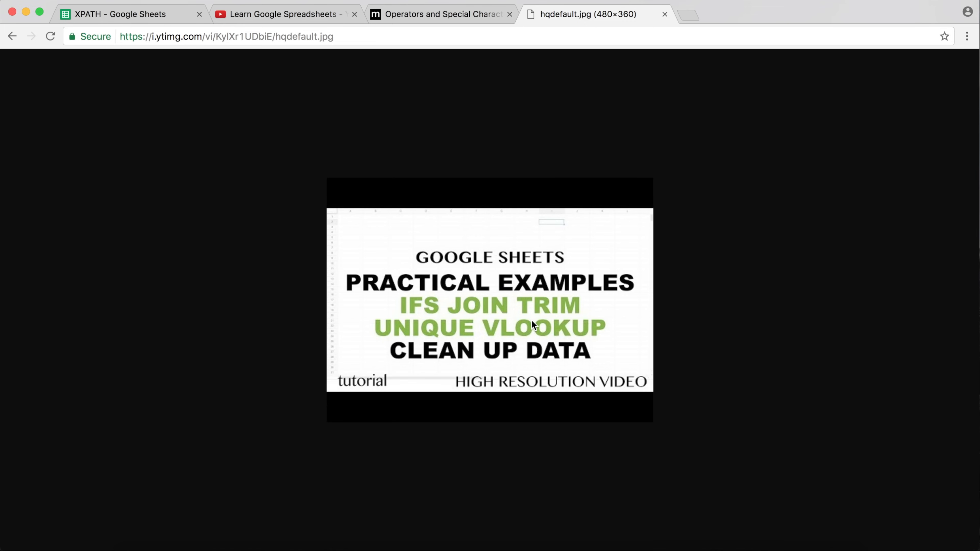
left_click(297, 15)
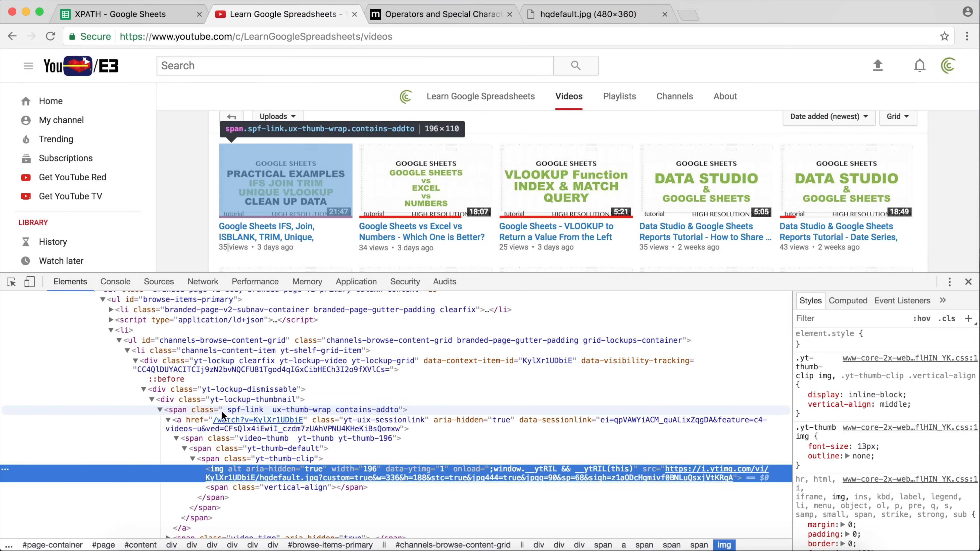
Trace the first video's path in the YouTube HTML from the channels-content-item li to its img element, and return to the sheet
mouse_move(242, 473)
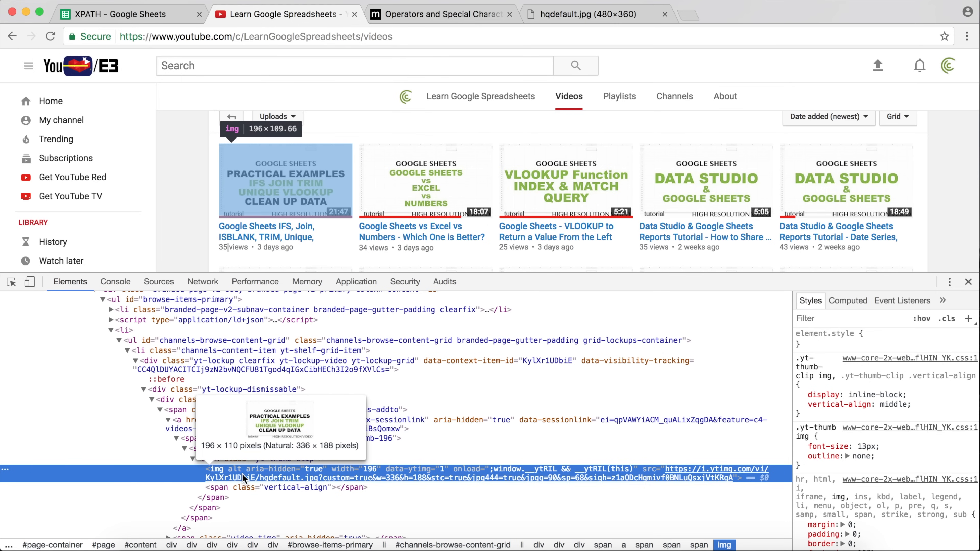
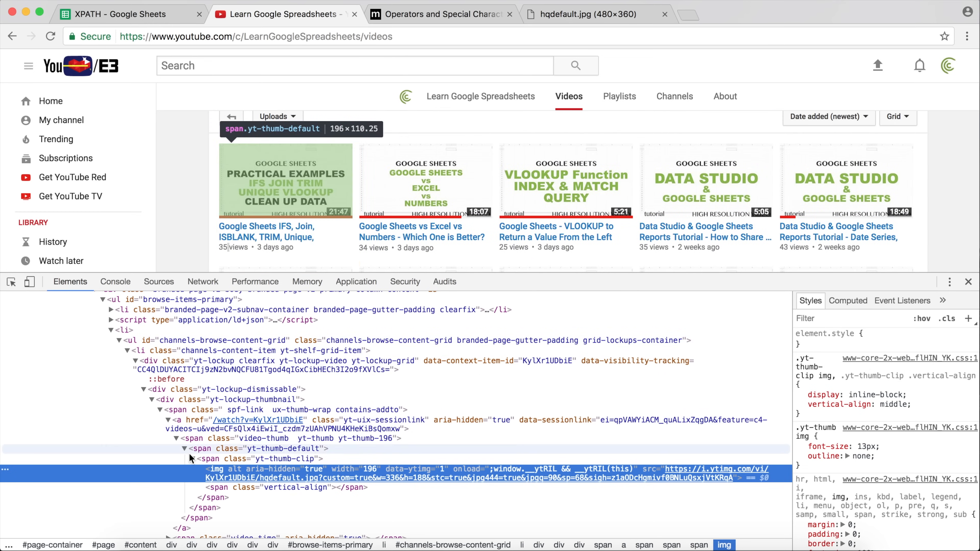
mouse_move(272, 469)
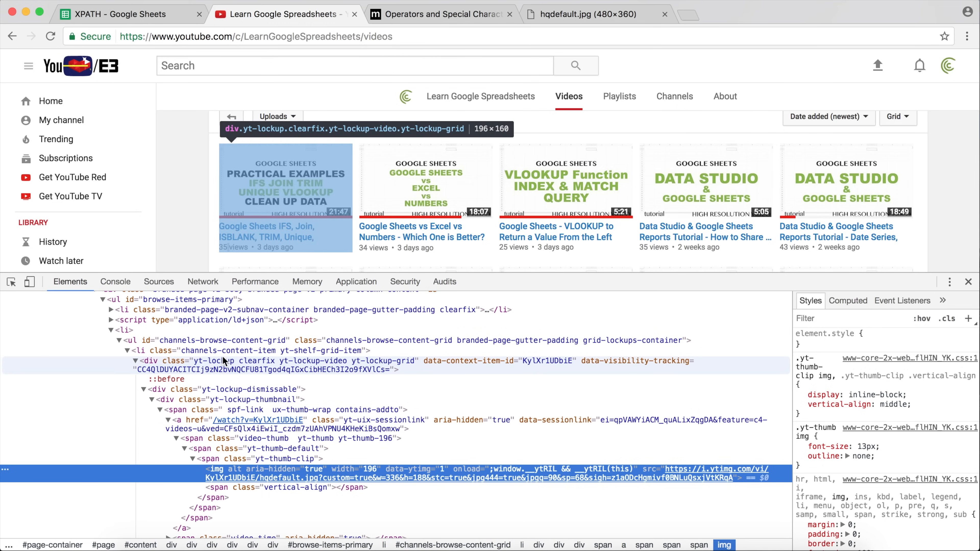
left_click(234, 350)
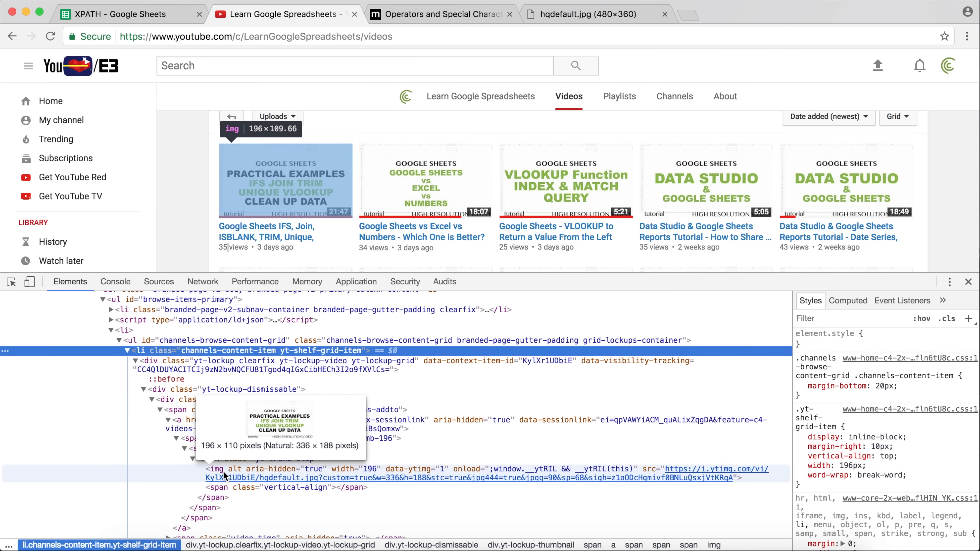
left_click(220, 469)
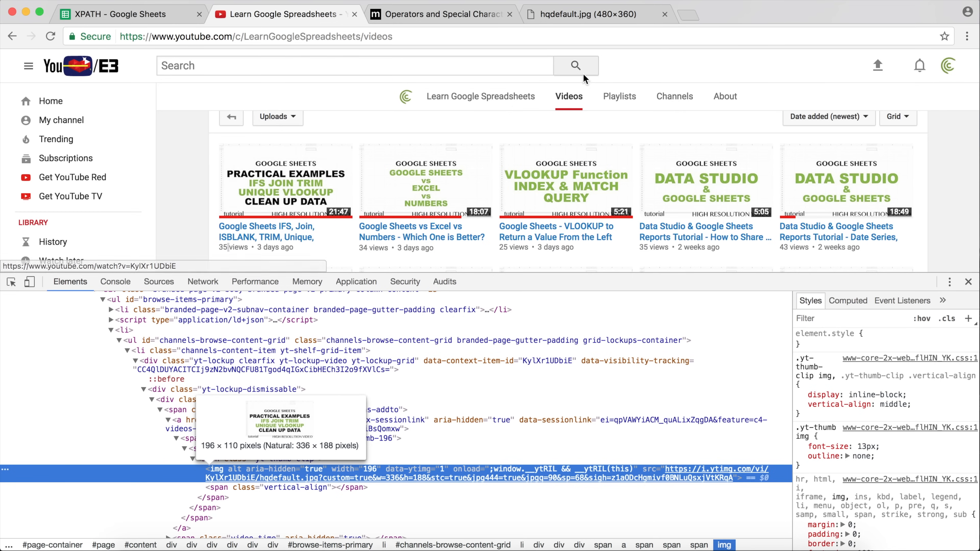
left_click(143, 15)
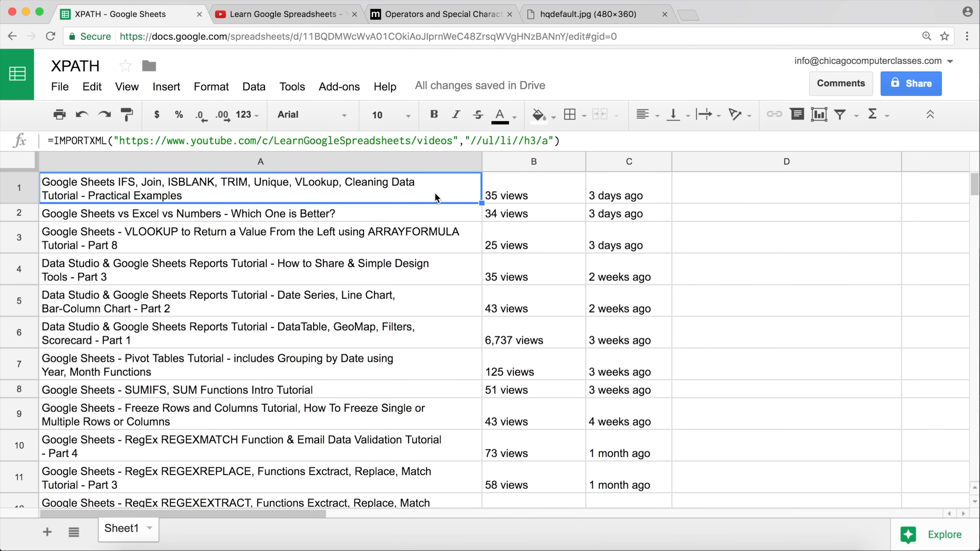
key("ctrl+c")
left_click(731, 195)
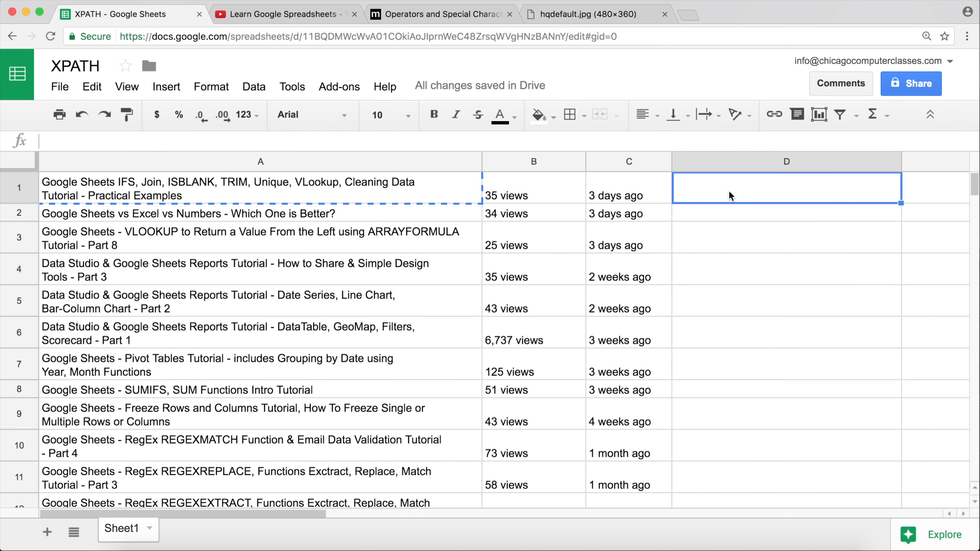
double_click(732, 195)
key("ctrl+v")
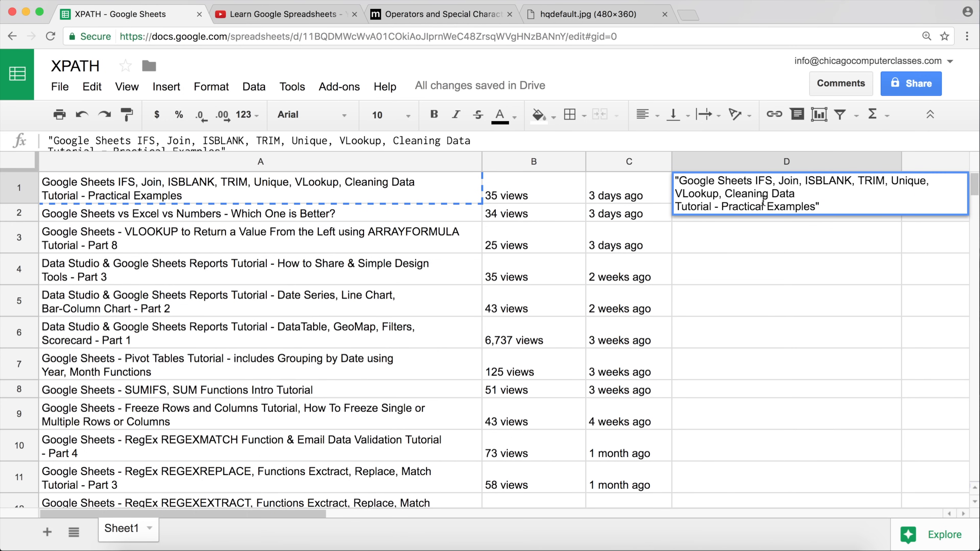
key("Escape")
Copy the text of A1's IMPORTXML formula and paste it into cell D1 for editing
double_click(356, 178)
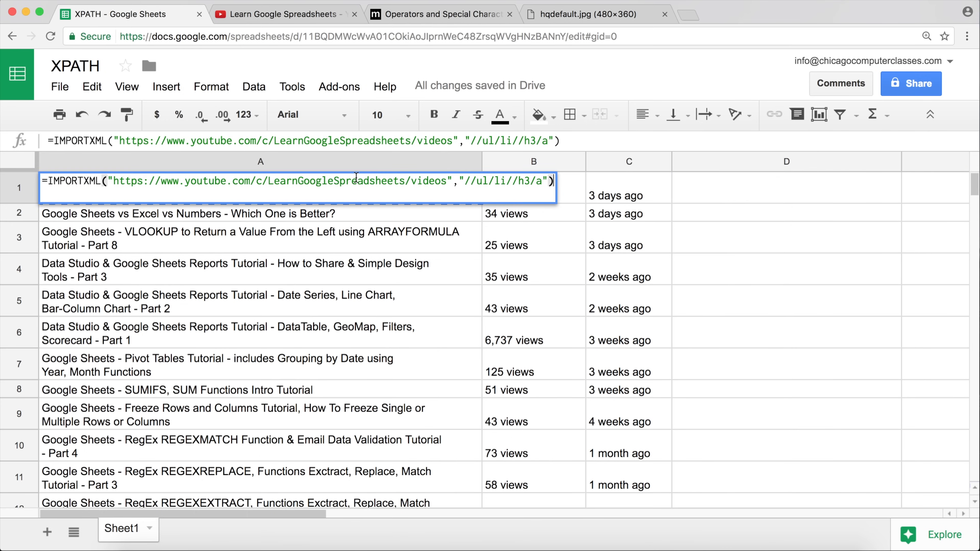
key("ctrl+a")
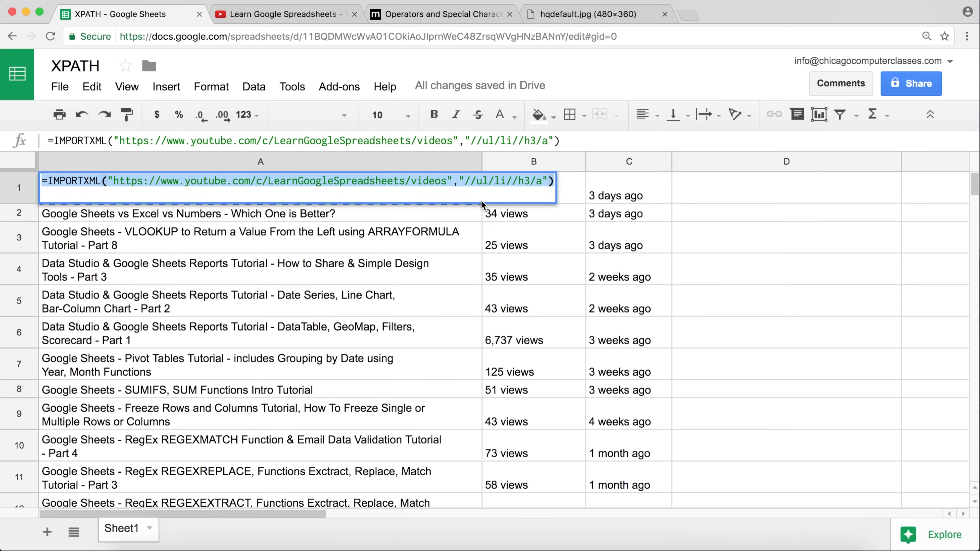
key("Escape")
left_click(798, 201)
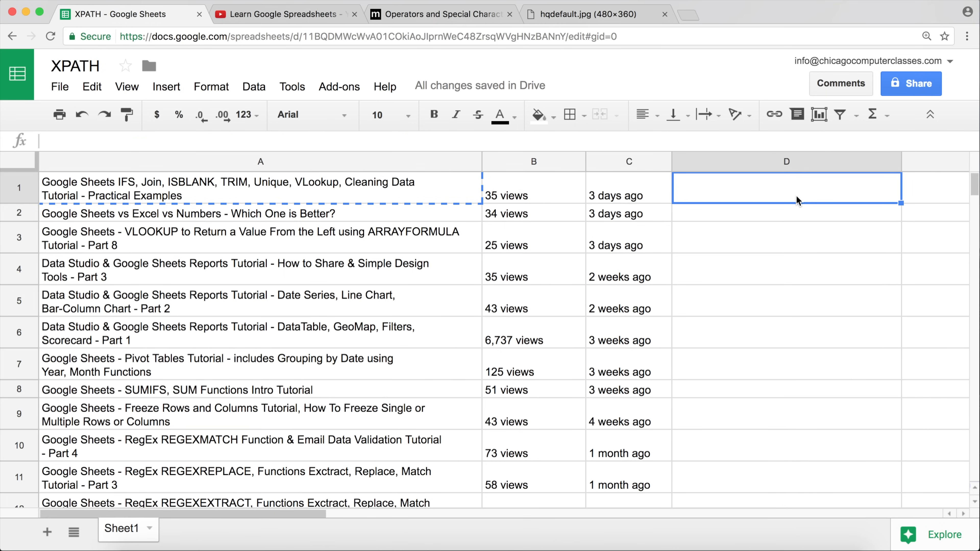
key("Return")
key("ctrl+v")
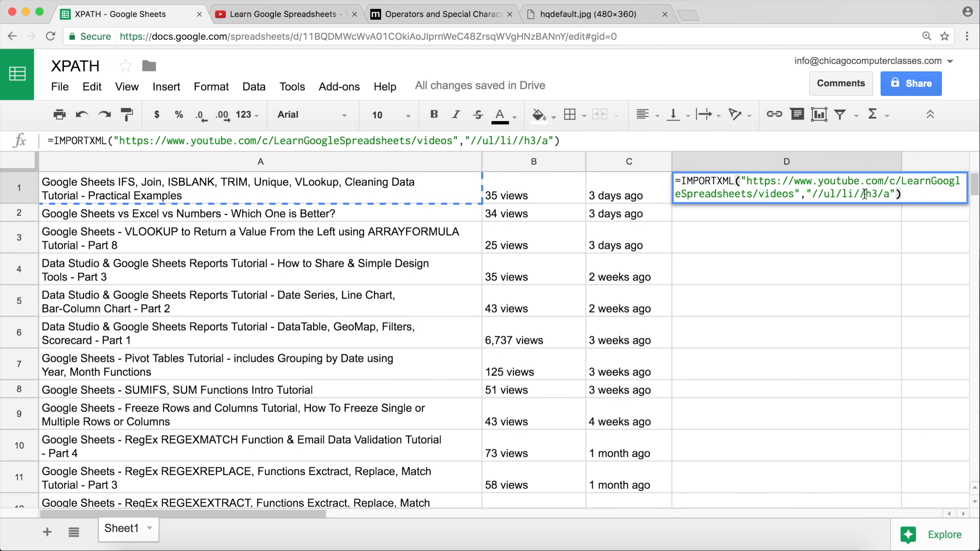
Change the XPath query in D1's formula to //ul/li//img, checking the element path on the YouTube page
left_click_drag(860, 194, 893, 193)
key("BackSpace")
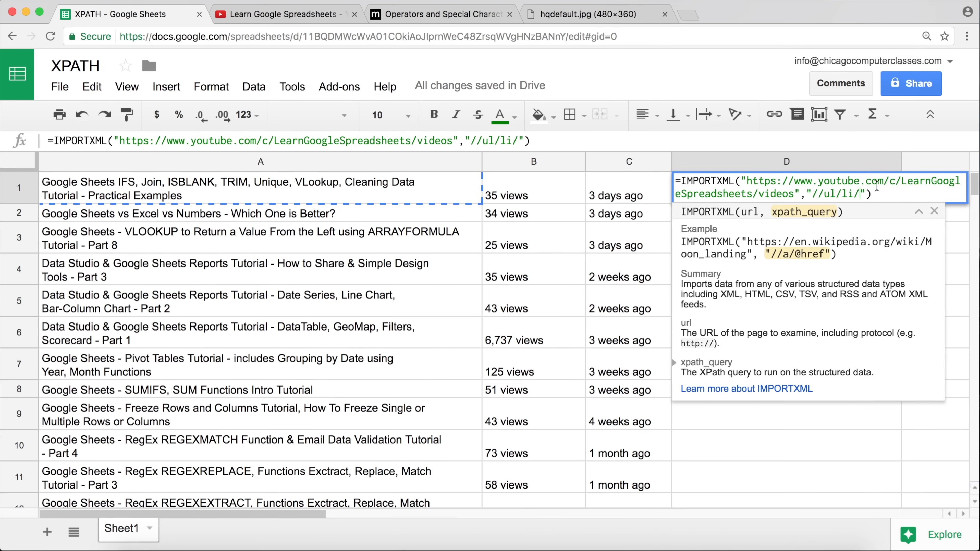
left_click(337, 16)
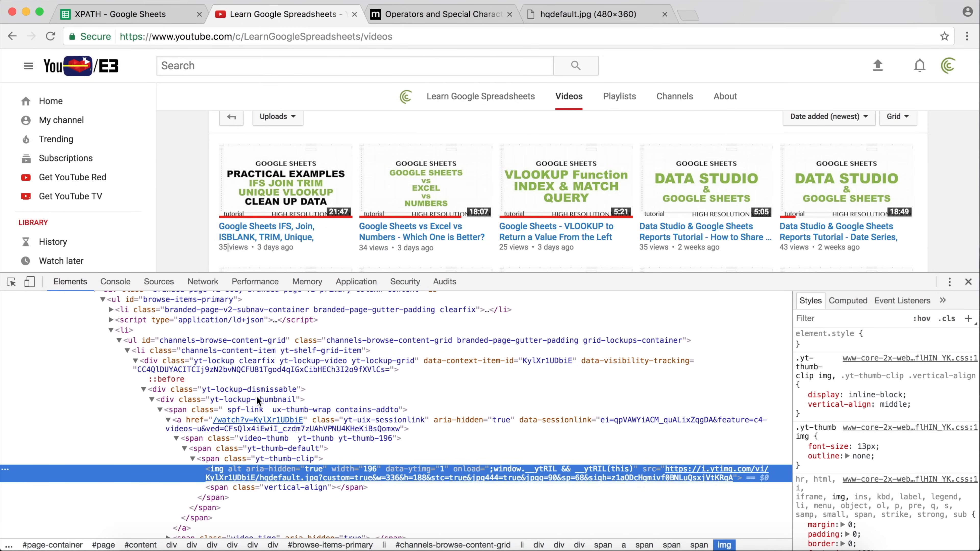
left_click(177, 14)
type("/img")
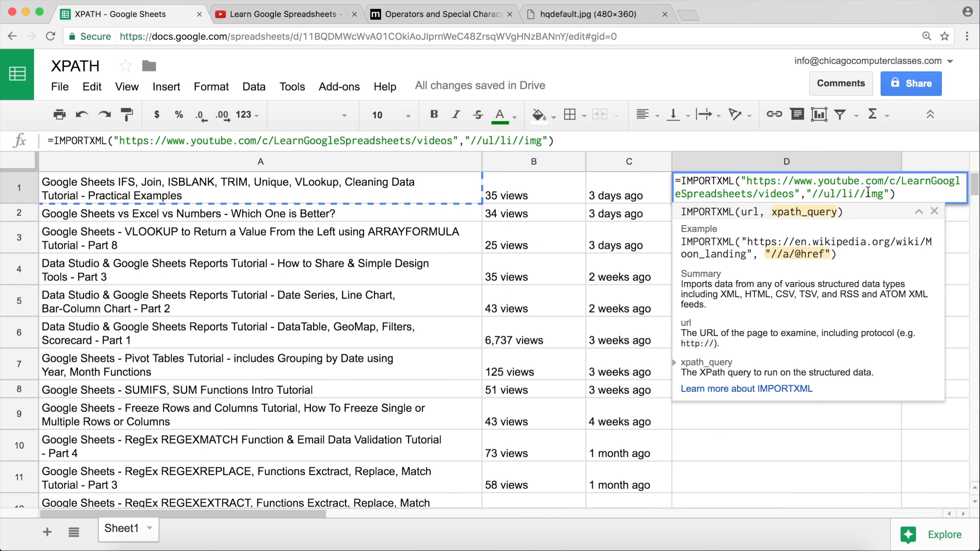
Examine the attributes of the thumbnail's img element in the YouTube HTML, and return to the sheet
left_click(275, 7)
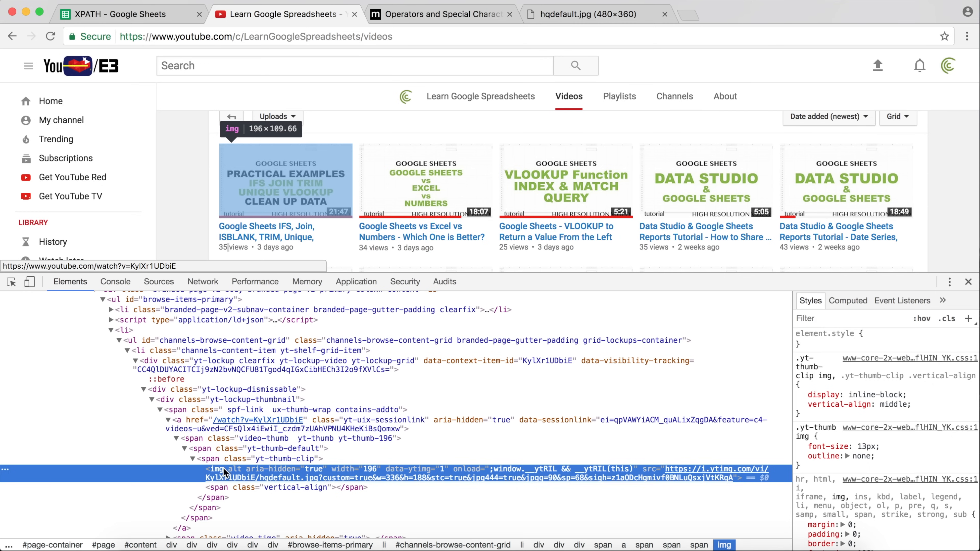
mouse_move(434, 473)
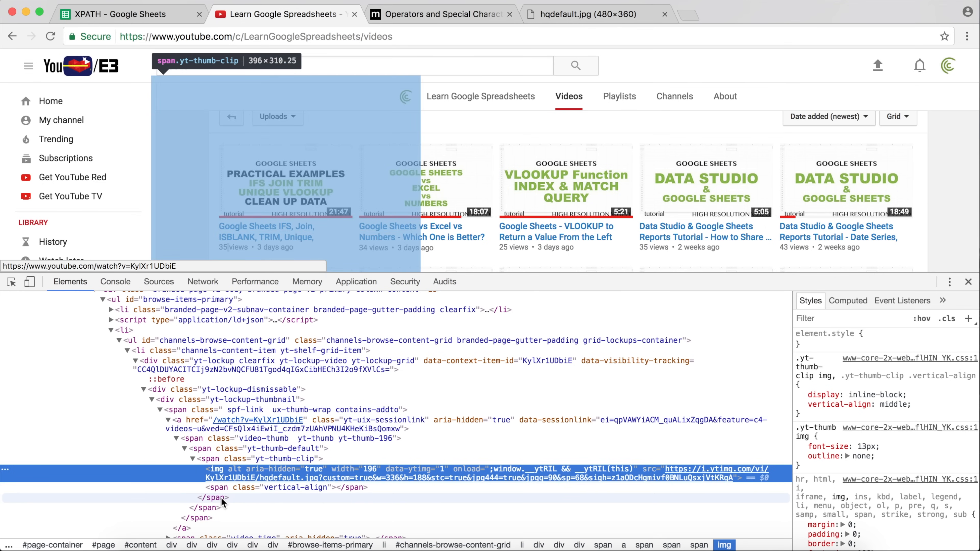
mouse_move(275, 477)
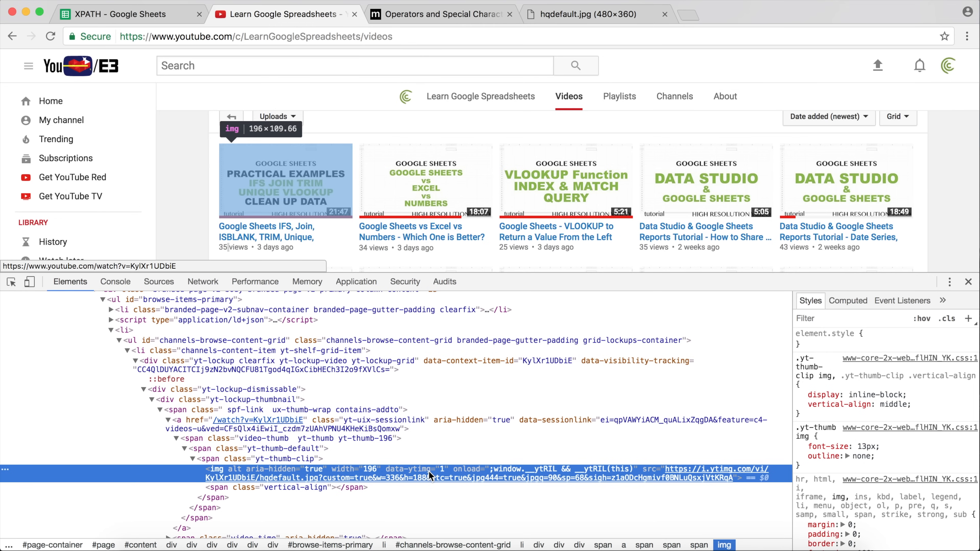
mouse_move(480, 476)
mouse_move(213, 479)
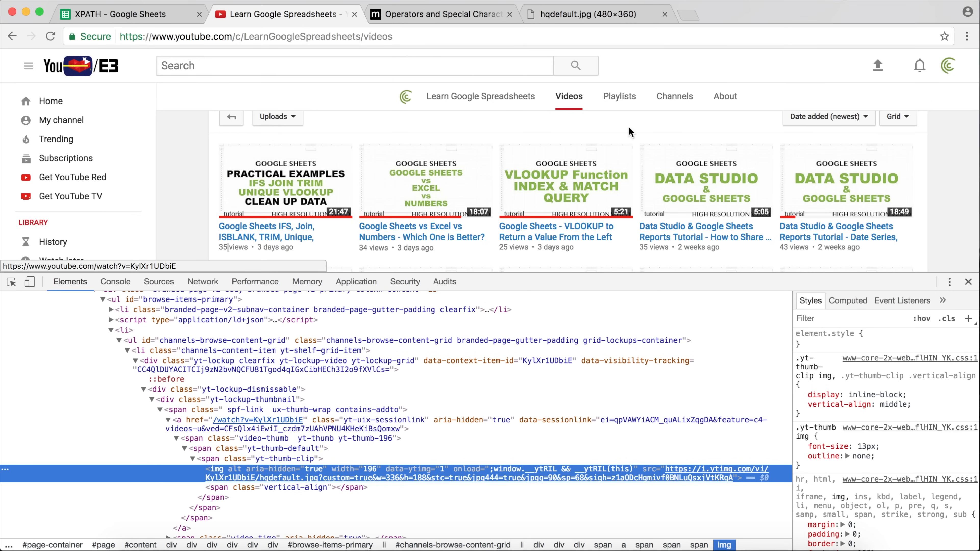
left_click(154, 13)
type("/")
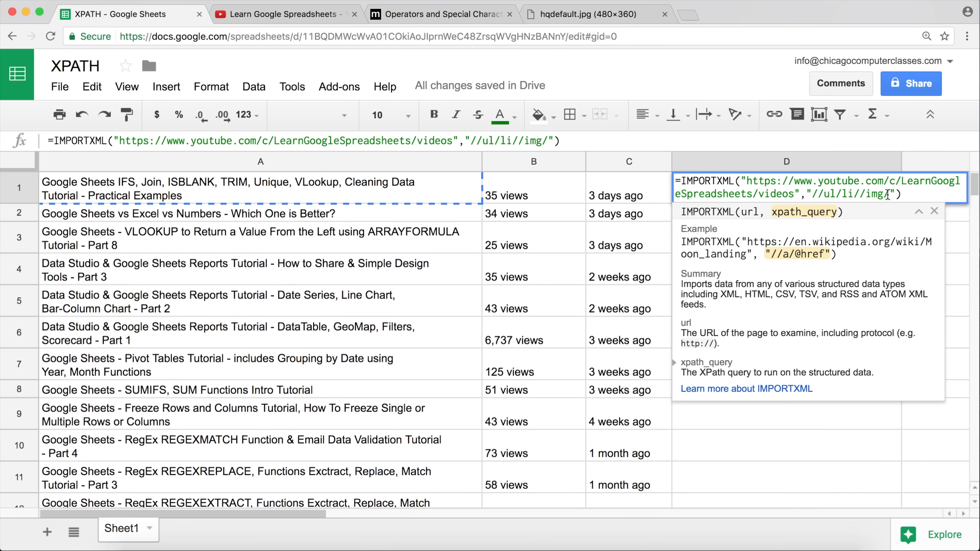
left_click_drag(890, 193, 885, 192)
type("[")
key("BackSpace")
type("/")
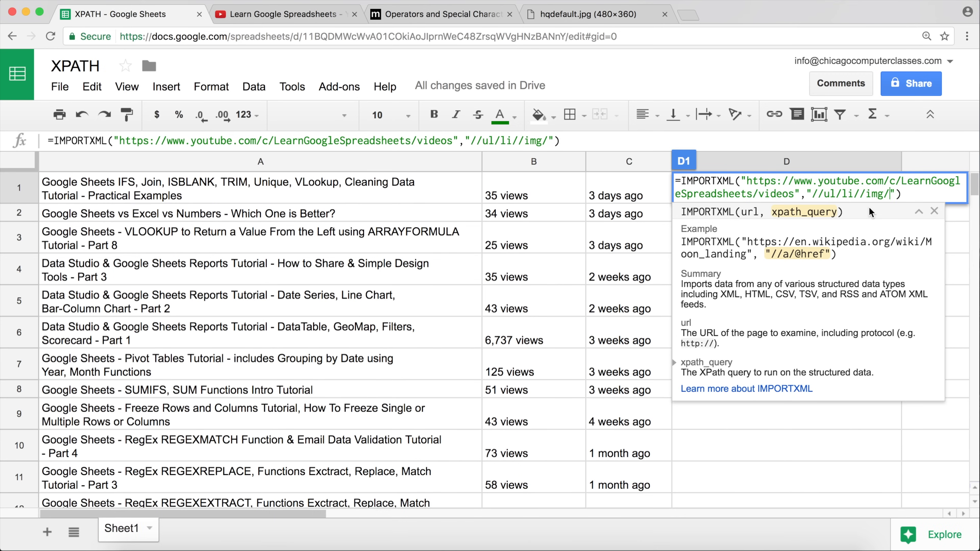
type("src")
key("BackSpace")
key("BackSpace")
key("BackSpace")
type("@src")
left_click_drag(890, 194, 913, 195)
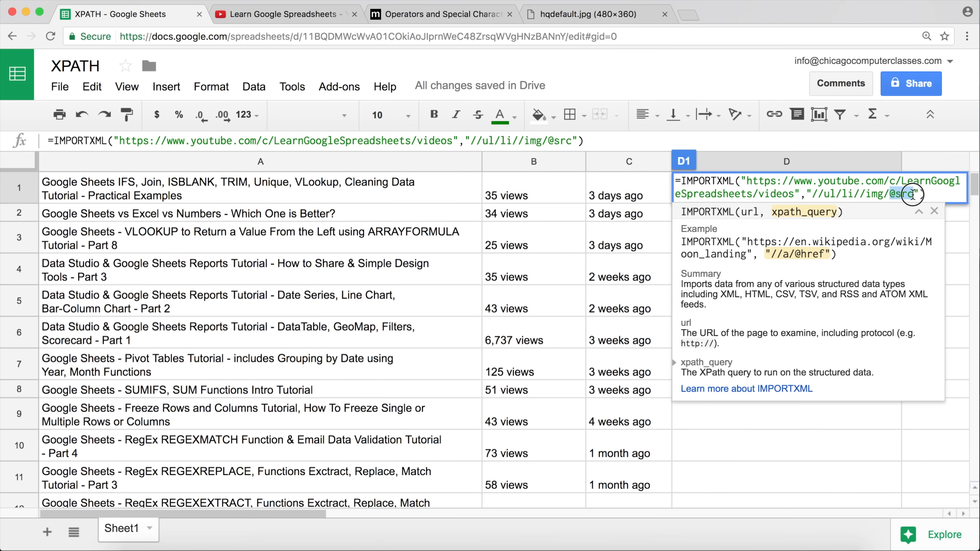
double_click(875, 194)
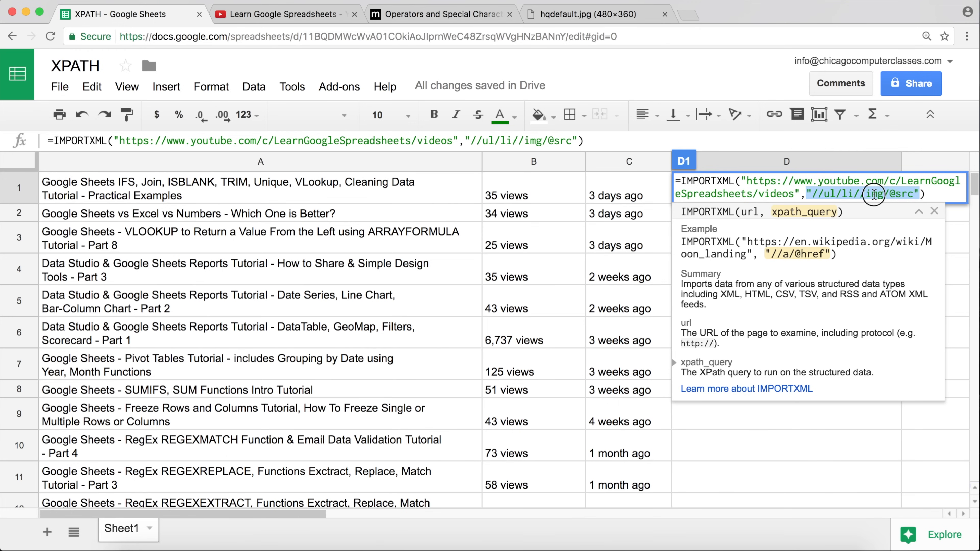
double_click(879, 195)
double_click(900, 197)
left_click(922, 195)
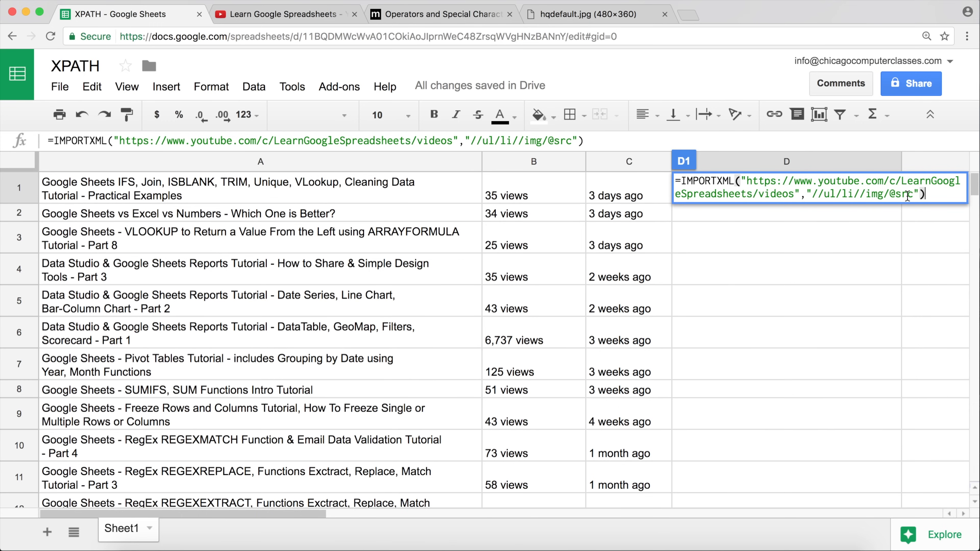
key("Return")
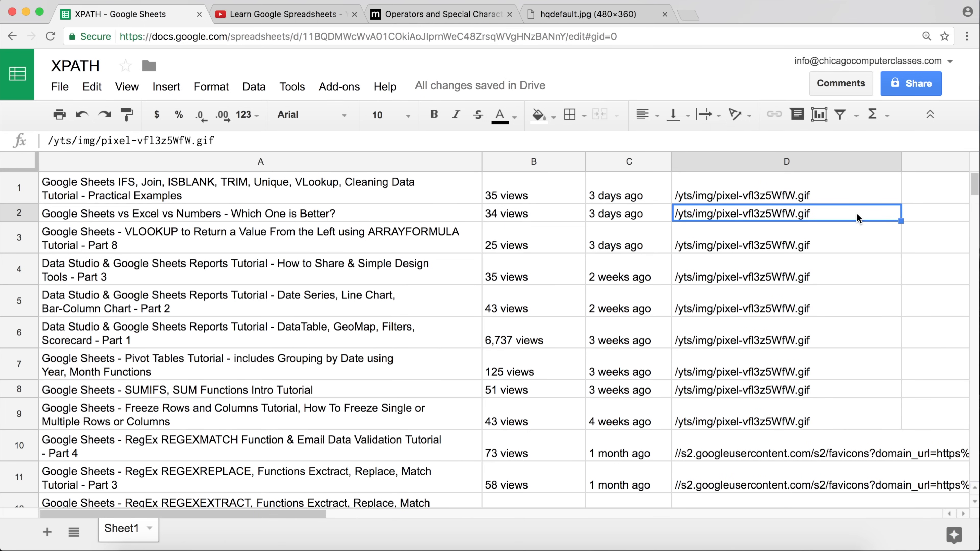
Examine the image addresses imported into column D down to the last filled row and compare them with the video rows
scroll(858, 218, "down", 2)
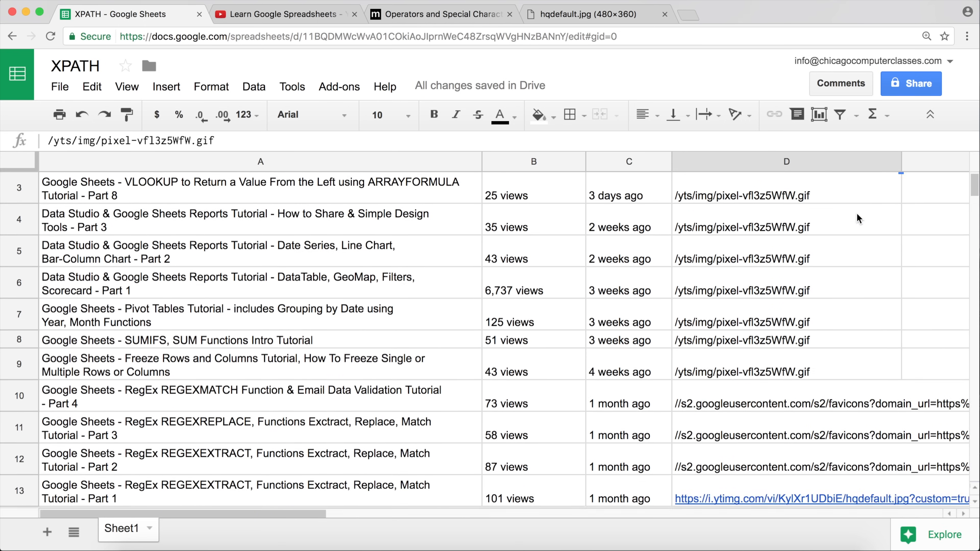
scroll(857, 219, "up", 2)
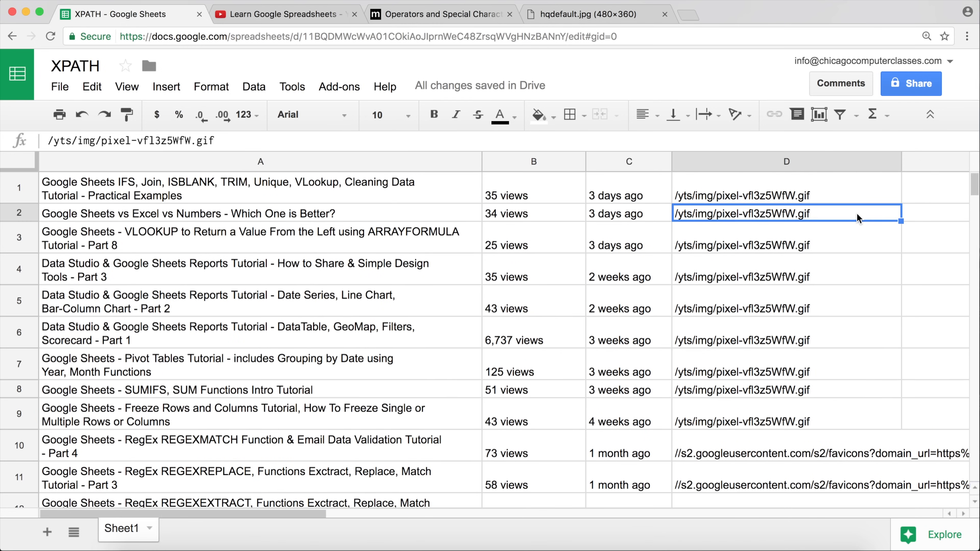
key("super+Down")
scroll(844, 308, "down", 2)
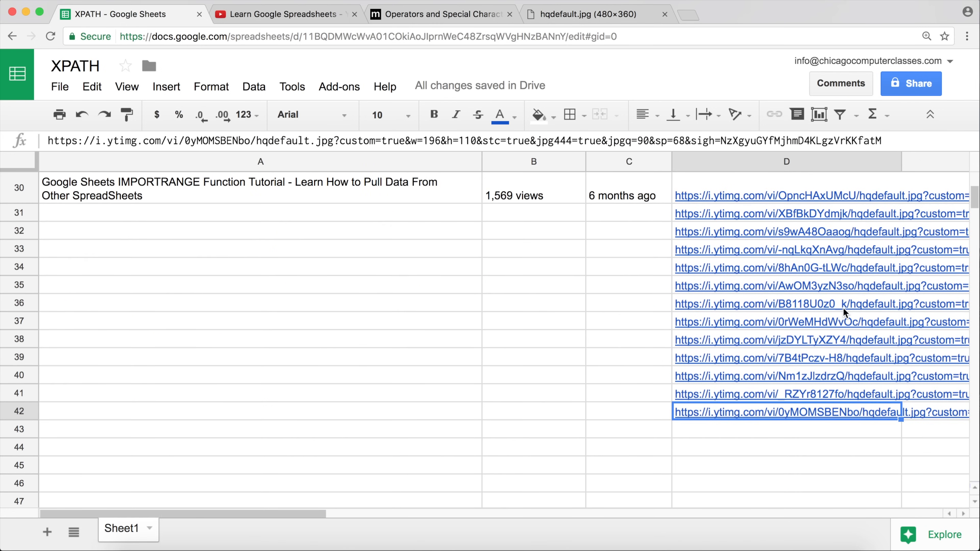
scroll(843, 308, "up", 7)
scroll(844, 307, "up", 5)
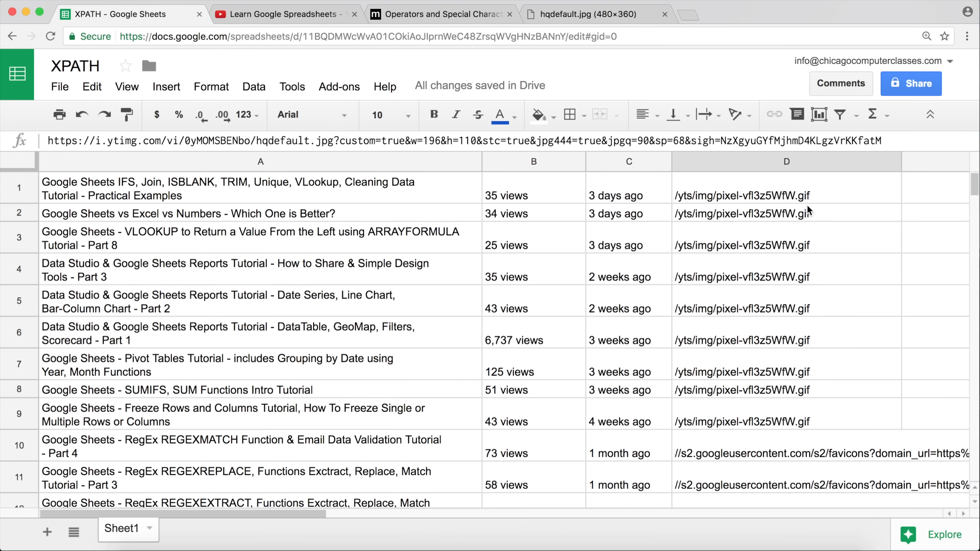
left_click(802, 202)
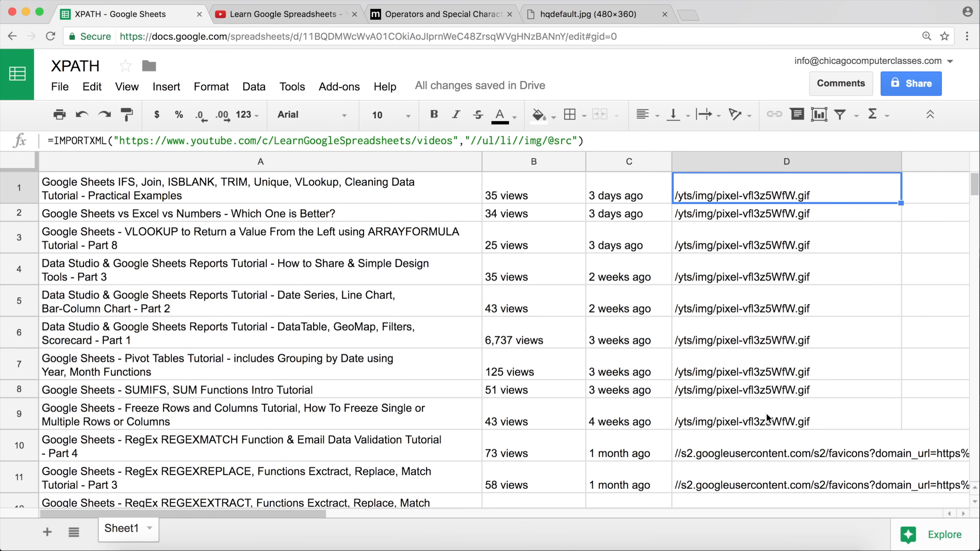
scroll(765, 413, "down", 3)
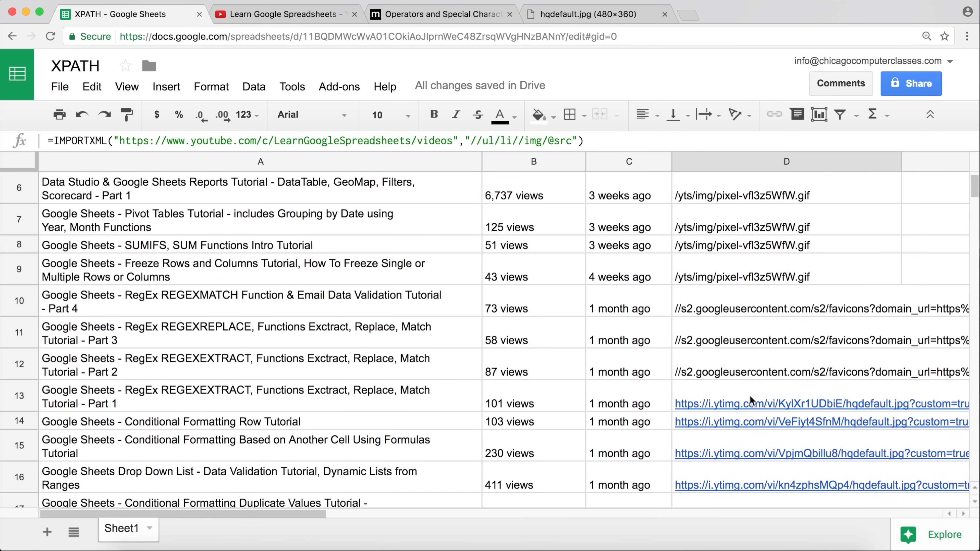
mouse_move(747, 396)
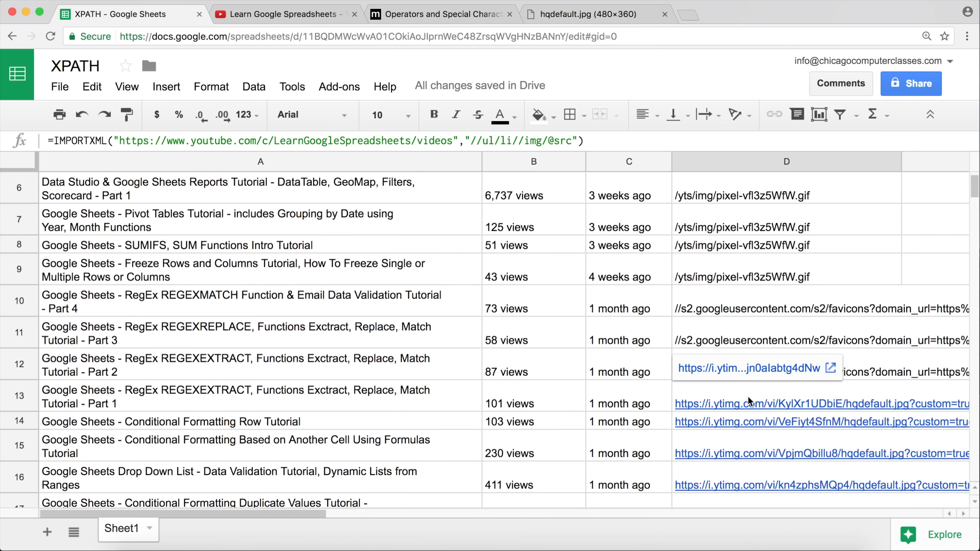
scroll(747, 396, "down", 15)
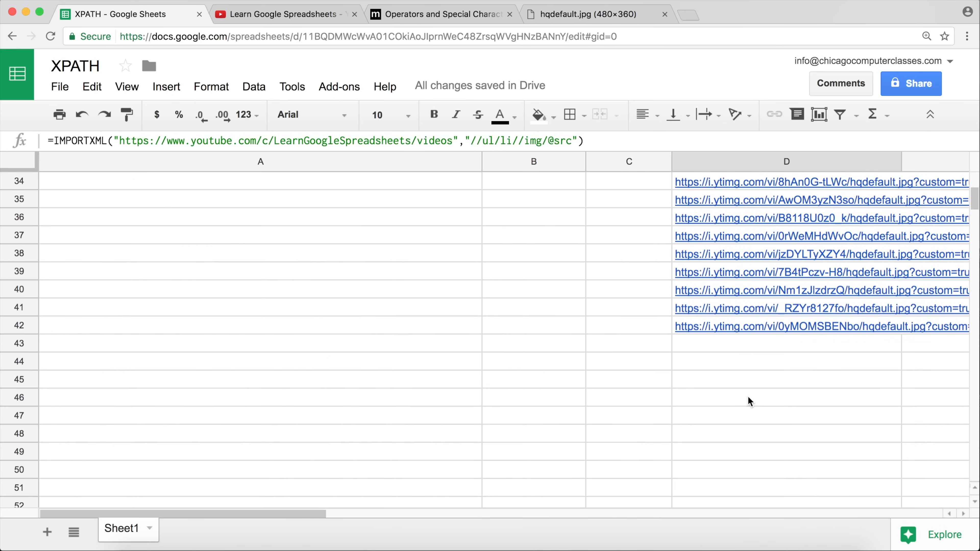
scroll(748, 397, "up", 4)
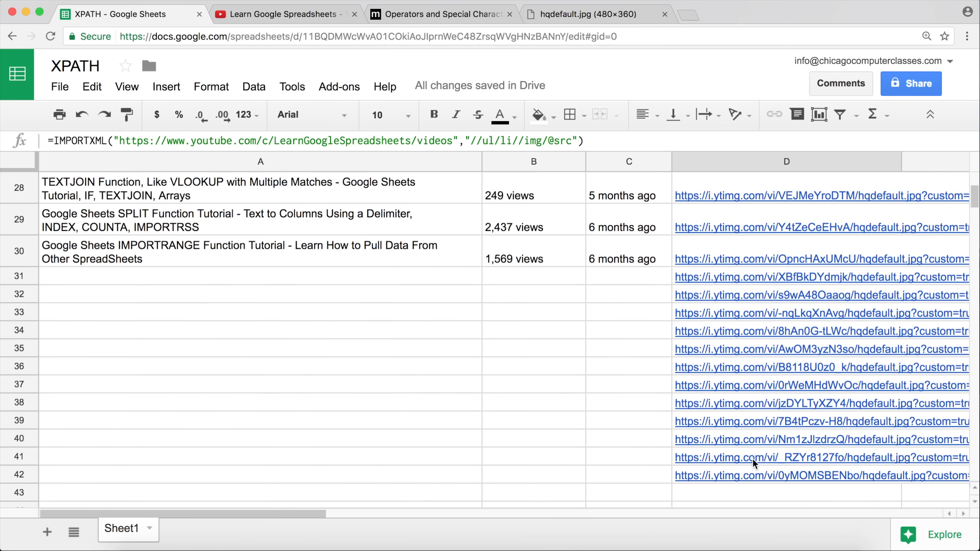
scroll(762, 362, "up", 12)
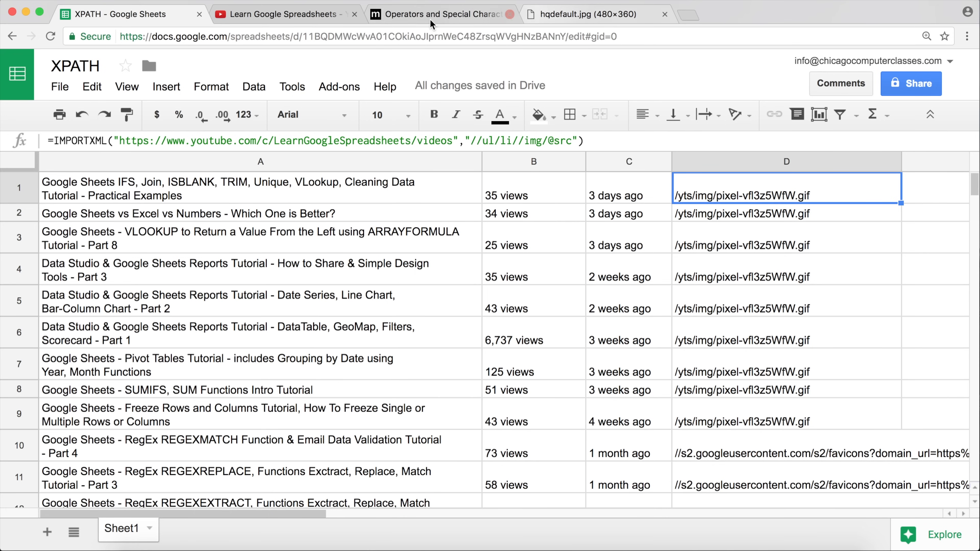
Switch to the YouTube page and examine the ul and li elements around the thumbnail, especially the li's channels-content-item class
left_click(320, 18)
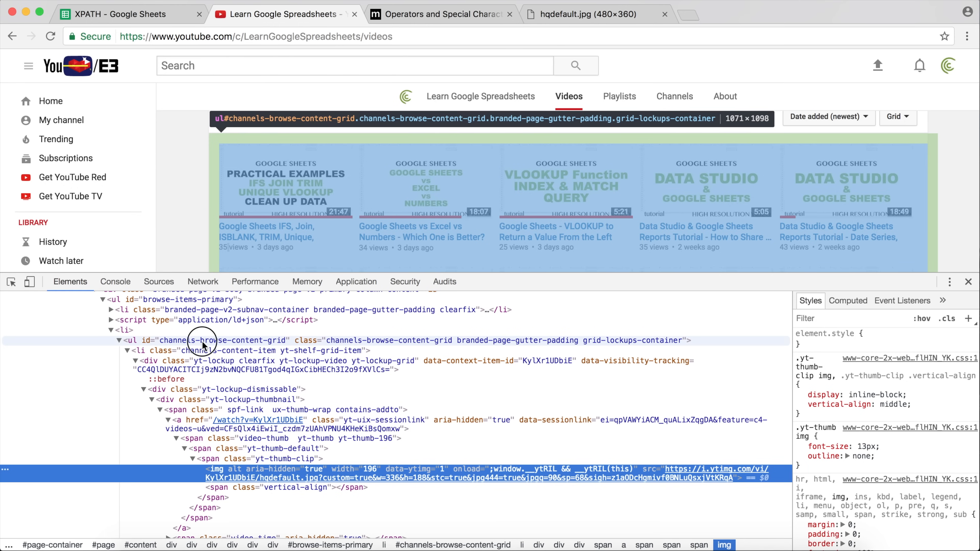
left_click(202, 341)
left_click(210, 350)
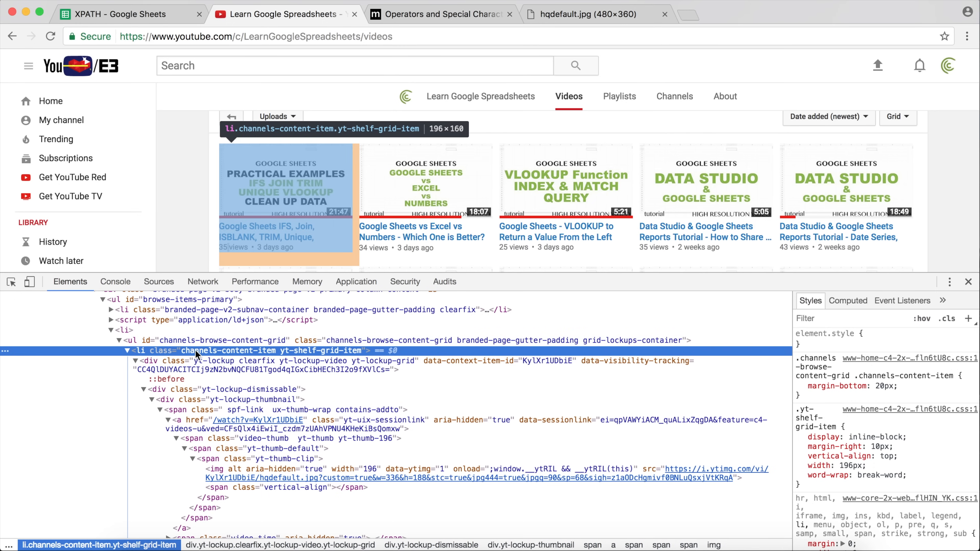
left_click(212, 355)
left_click(263, 351)
left_click_drag(275, 351, 182, 350)
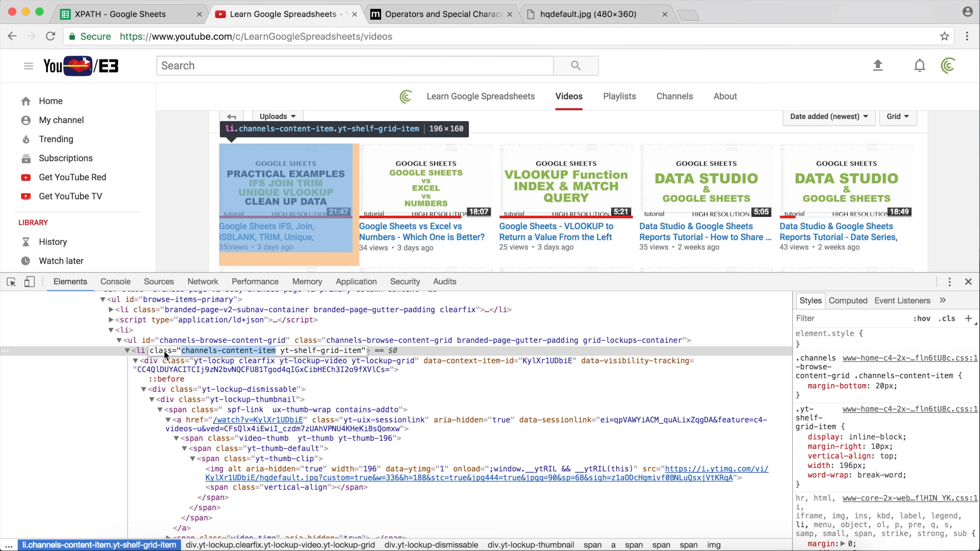
left_click(148, 350)
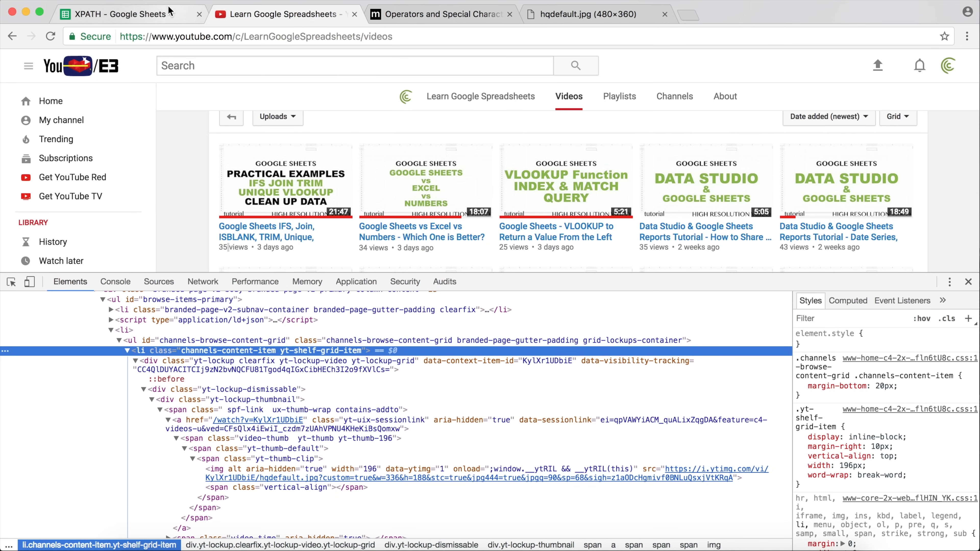
Return to the sheet and insert empty square brackets after li in D1's XPath query
left_click(159, 14)
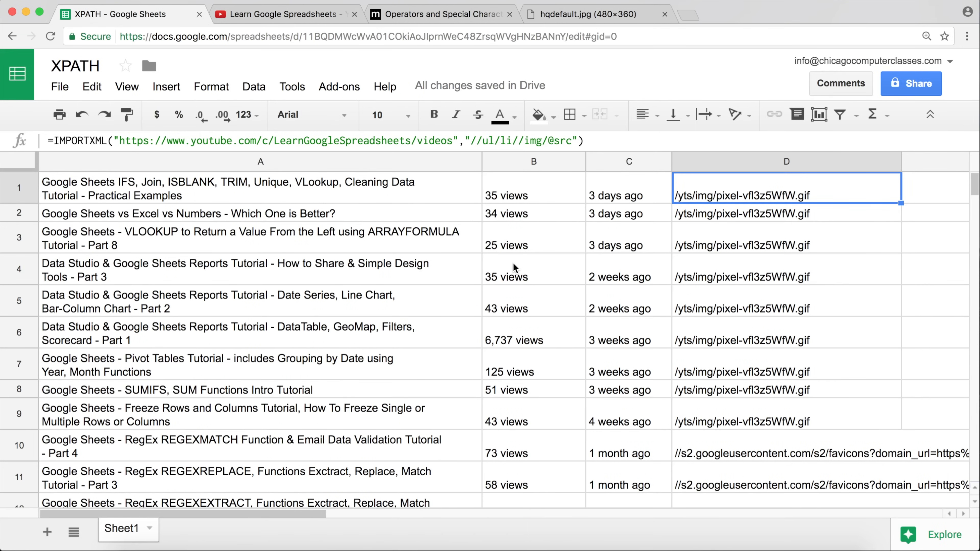
left_click(516, 139)
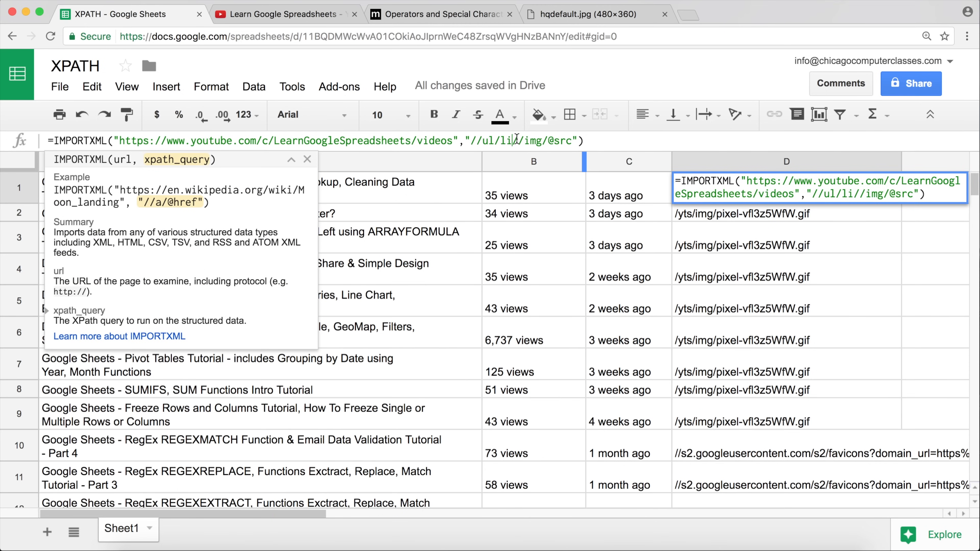
type("[]")
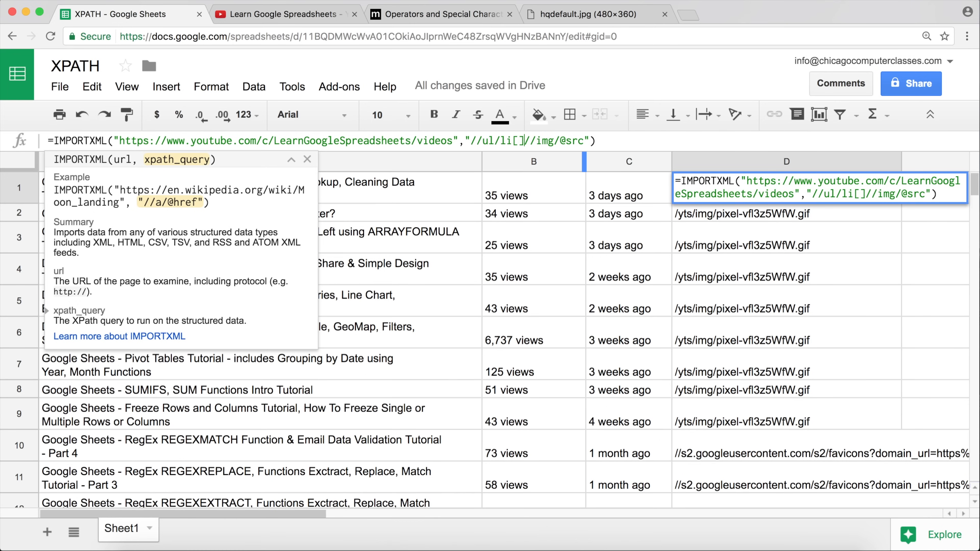
left_click(520, 140)
type("@")
type("class")
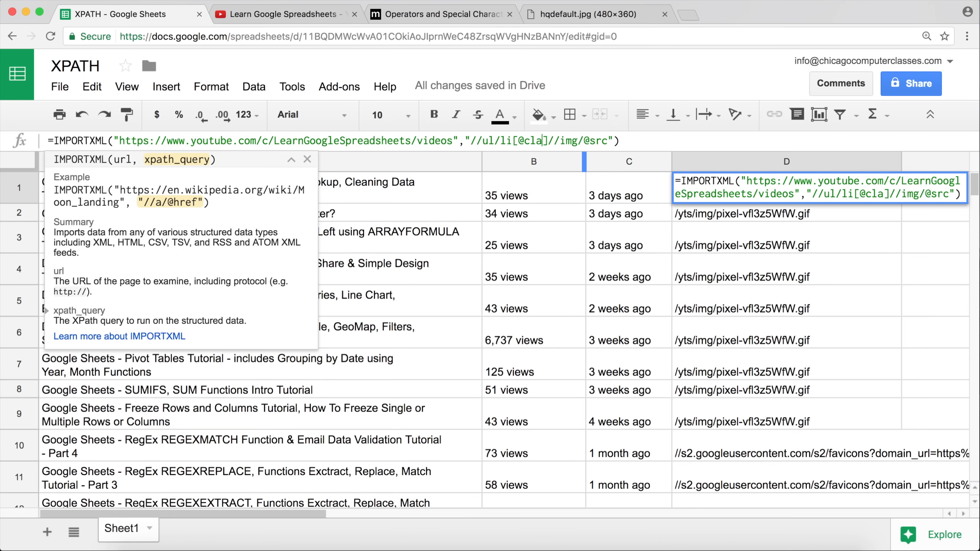
type("=")
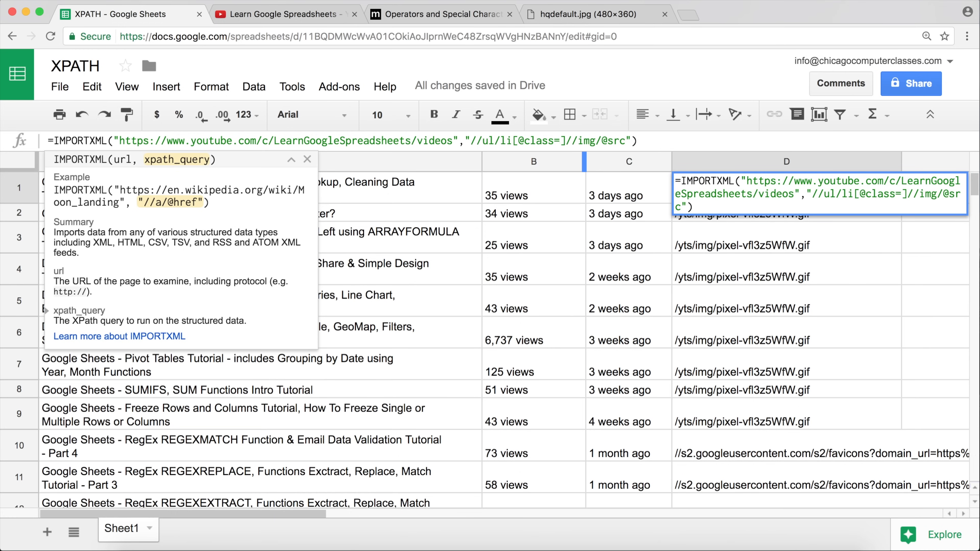
type("''")
left_click(569, 140)
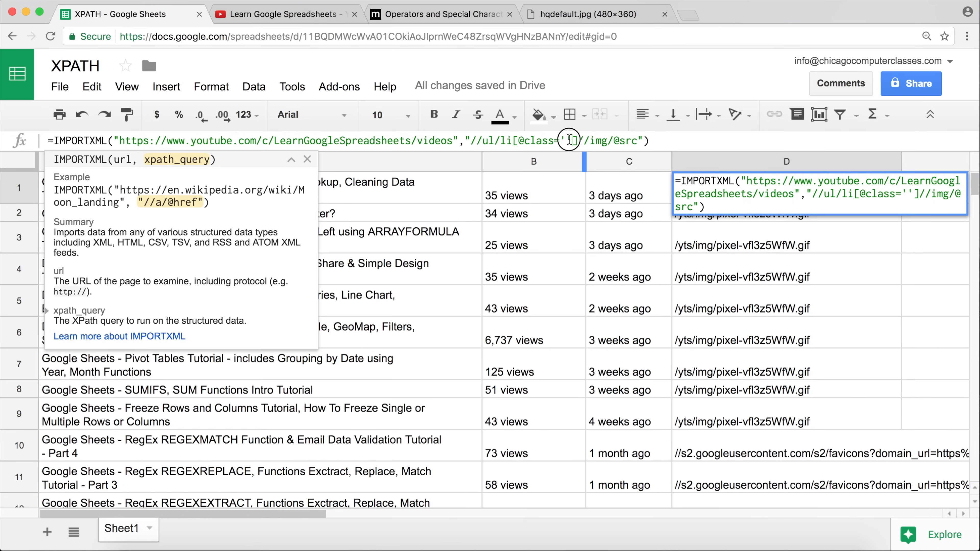
left_click(570, 140)
key("BackSpace")
key("Delete")
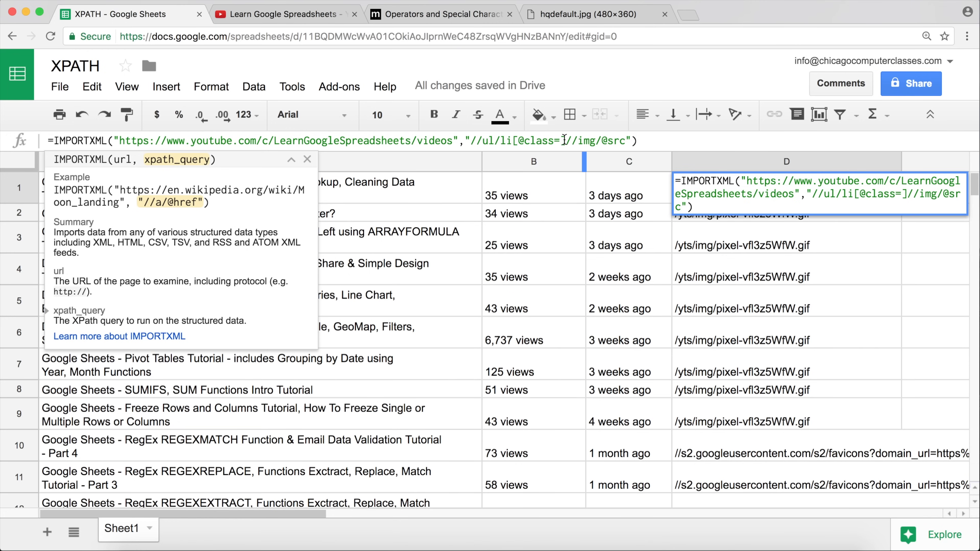
left_click_drag(562, 140, 516, 139)
key("BackSpace")
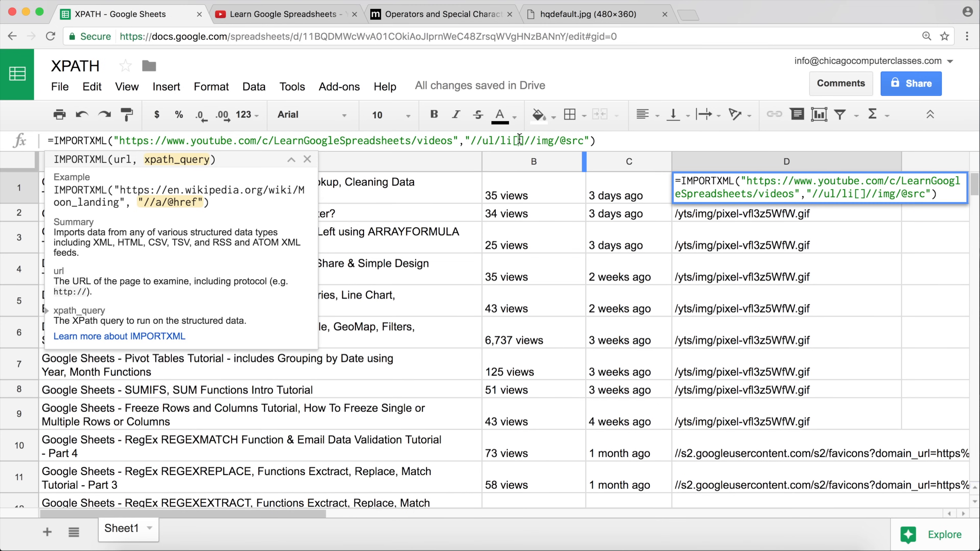
Switch to the MSDN documentation and go back to the XPath Reference, opening its XPath Functions page and the String functions group
left_click(471, 16)
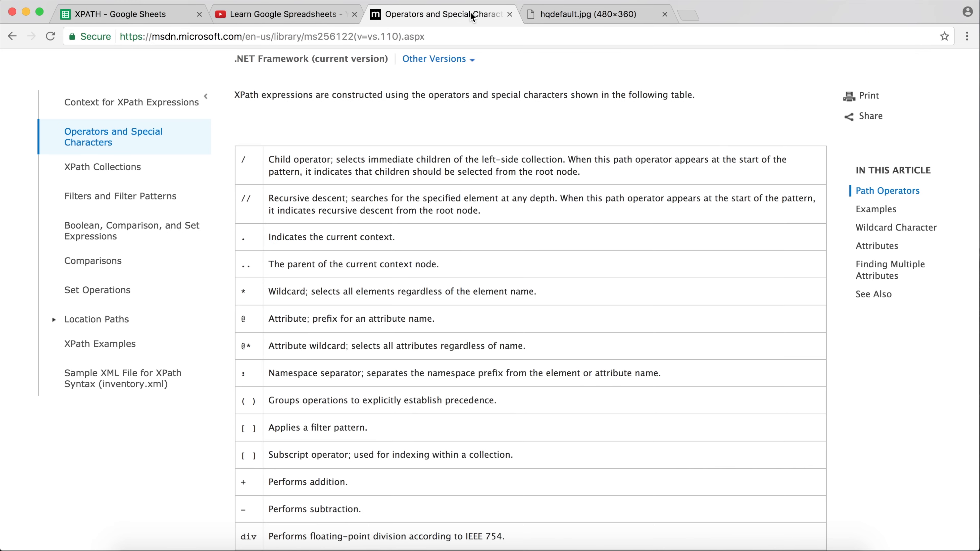
left_click(12, 37)
left_click(13, 37)
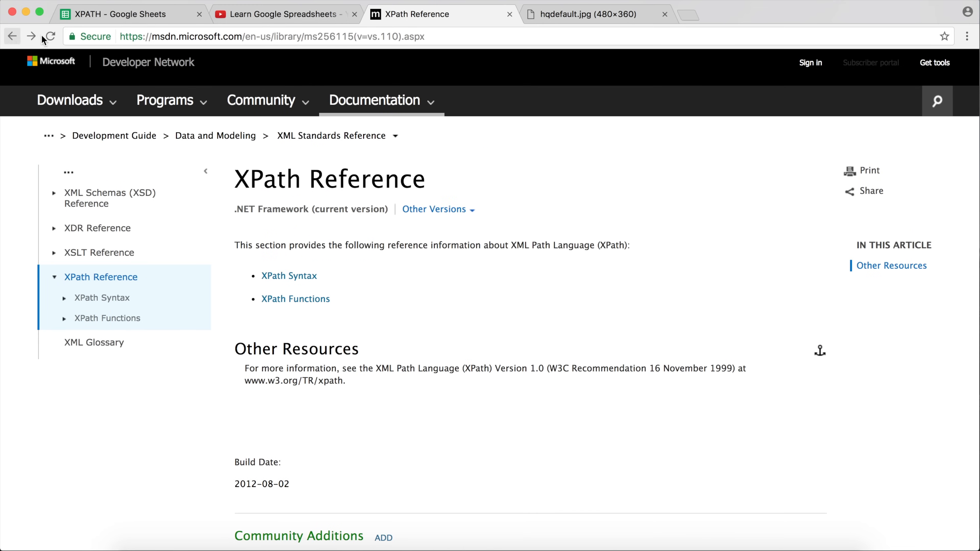
left_click(295, 300)
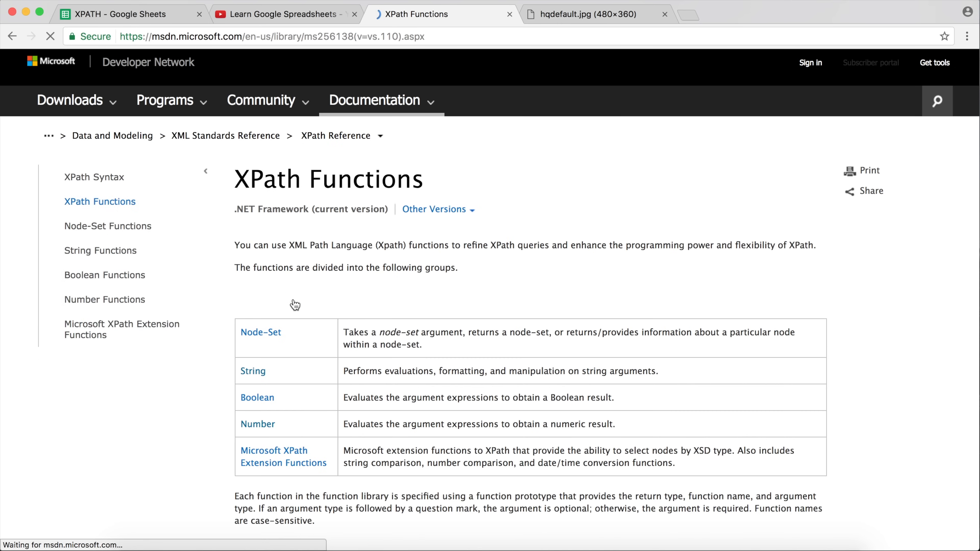
scroll(384, 210, "down", 3)
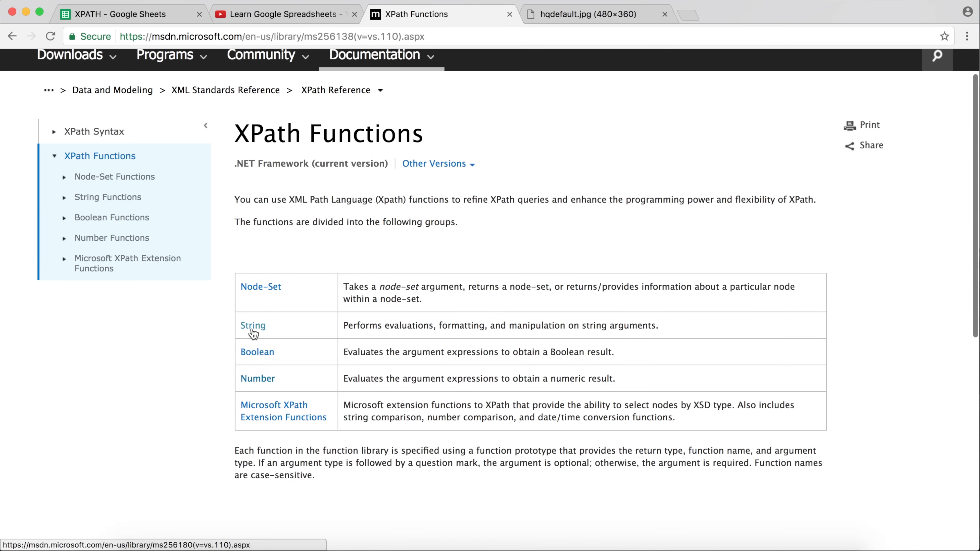
left_click(261, 326)
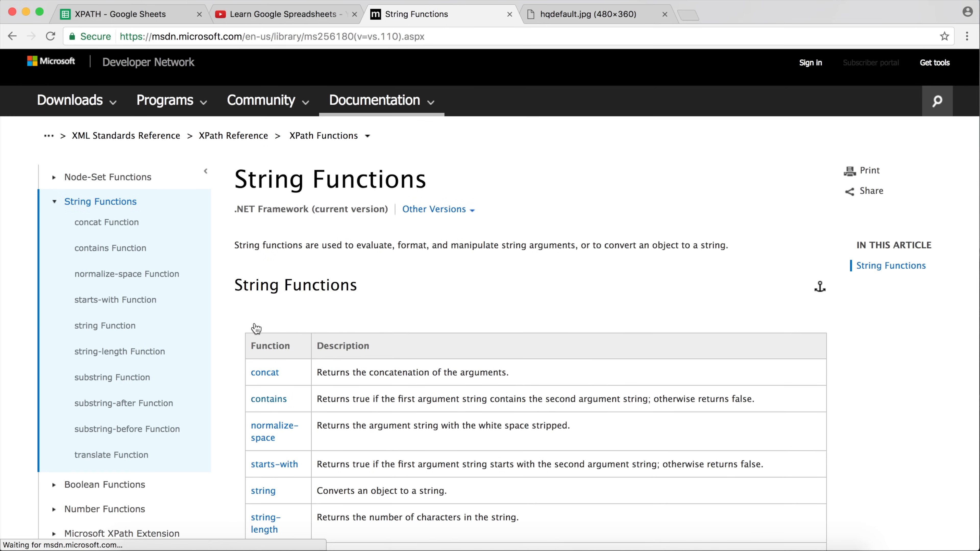
Look through the table of XPath string functions and open the contains function's page
scroll(256, 328, "down", 3)
scroll(256, 329, "down", 2)
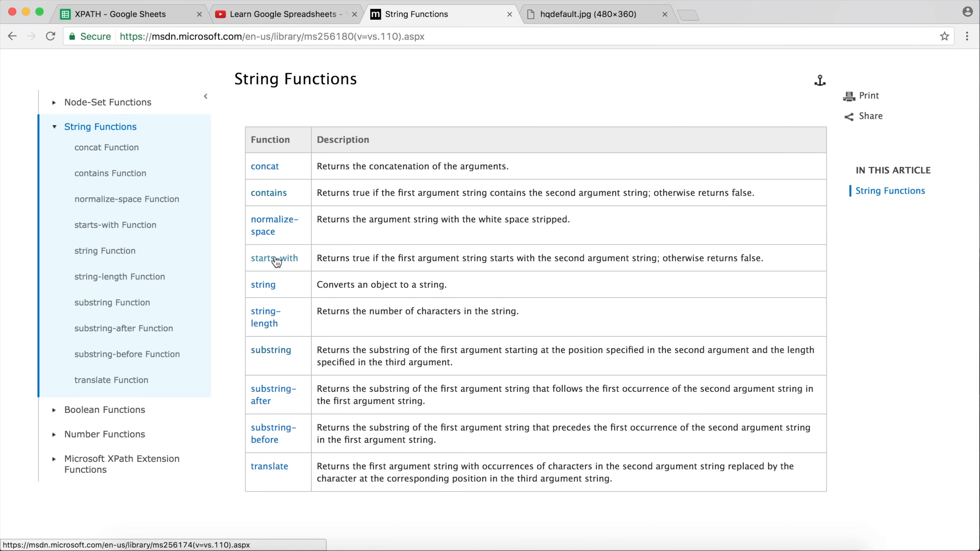
scroll(276, 255, "up", 3)
scroll(276, 255, "up", 1)
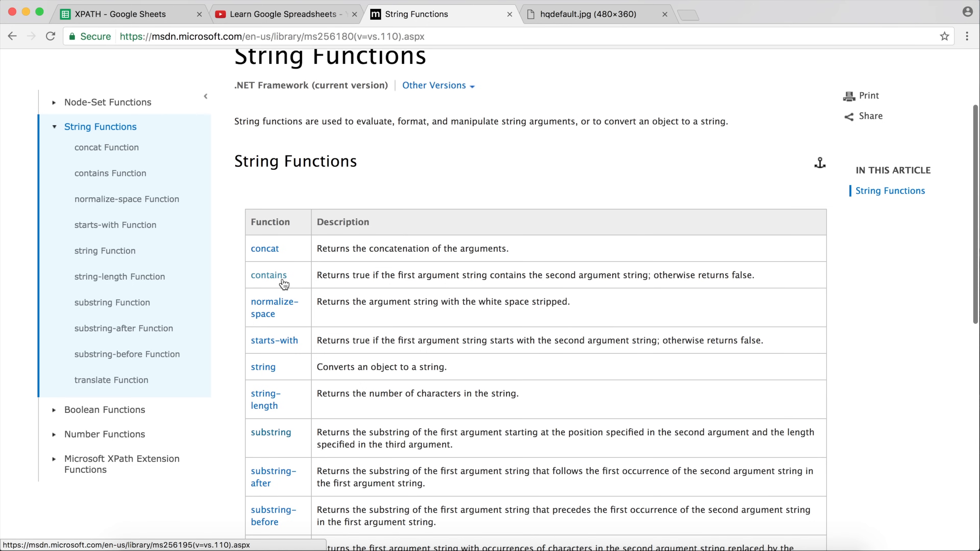
left_click(273, 281)
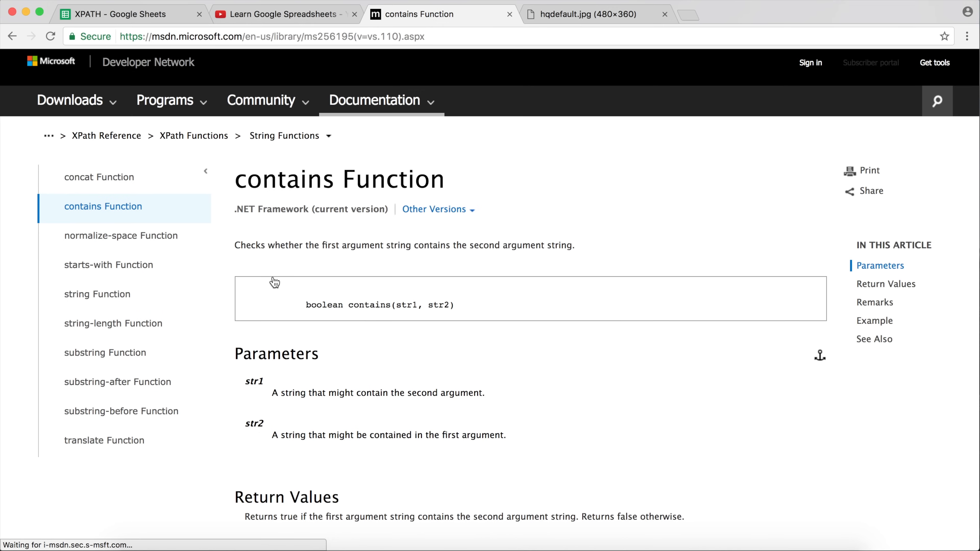
Examine the contains function's syntax, its str1 and str2 parameters, the remarks and the XML and XSLT example
scroll(274, 283, "down", 3)
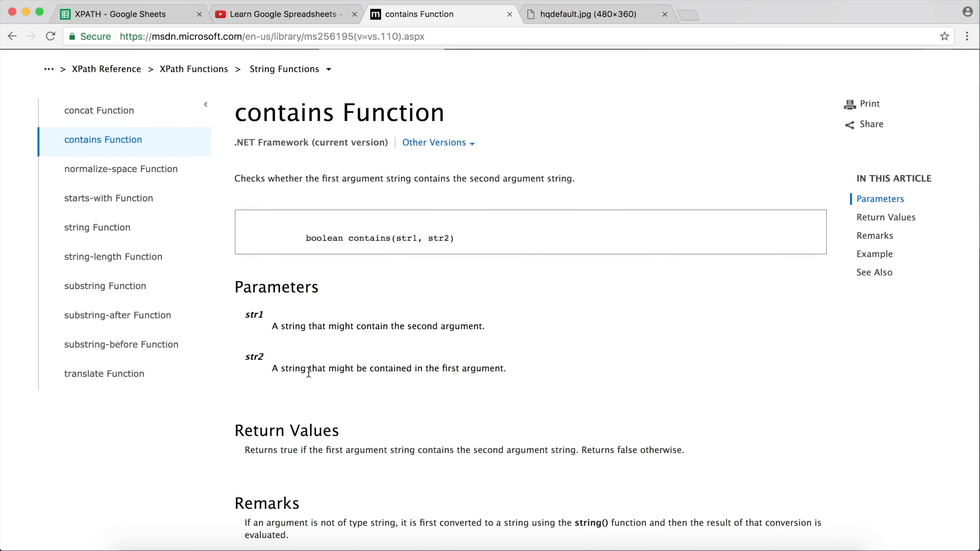
scroll(308, 373, "down", 2)
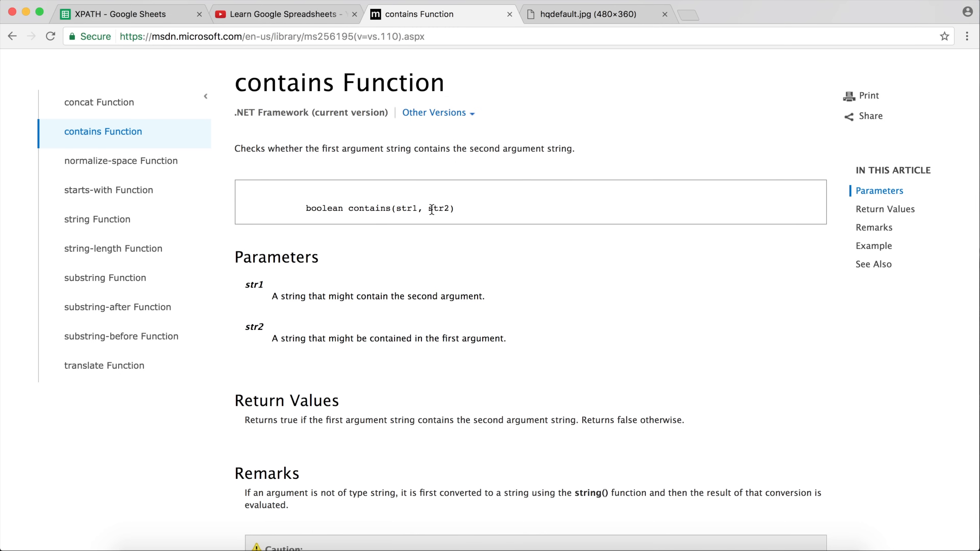
scroll(446, 207, "down", 3)
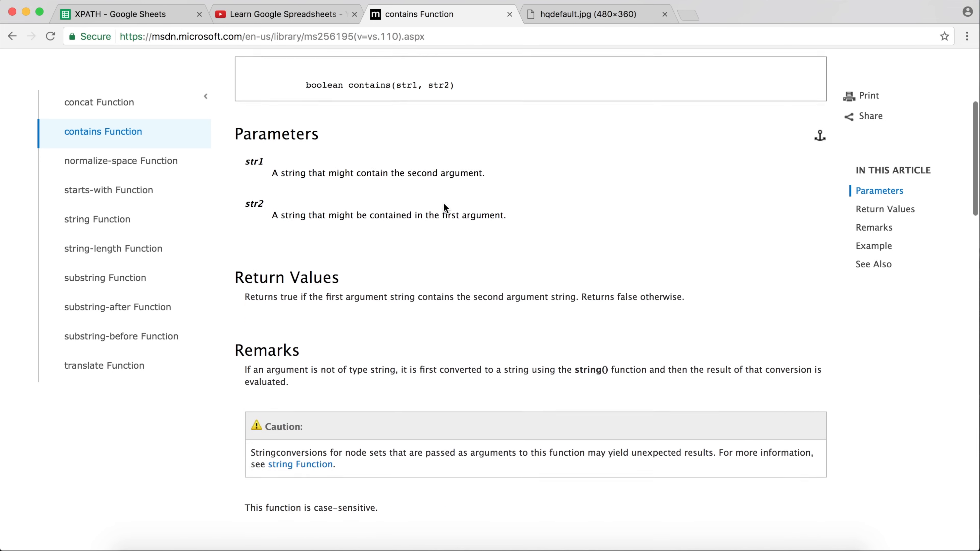
scroll(444, 206, "down", 5)
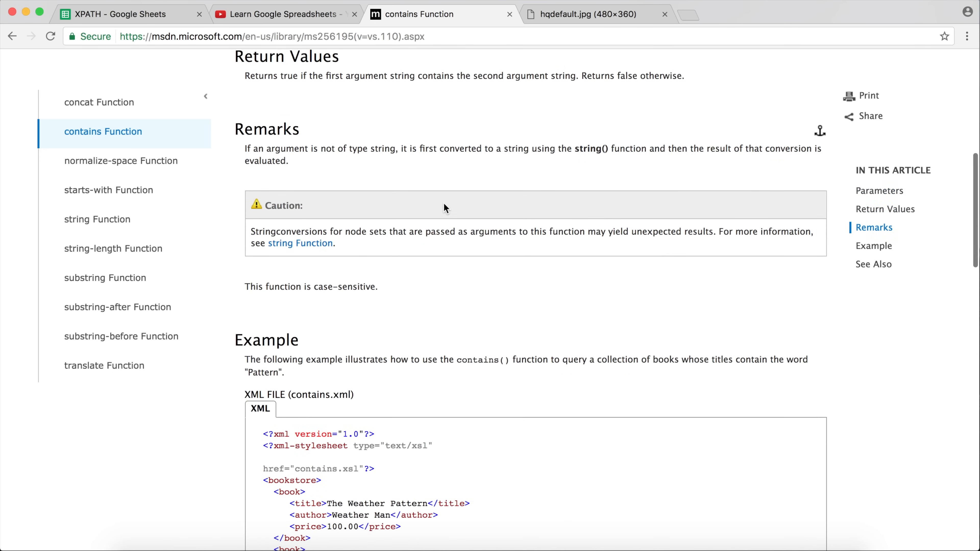
scroll(444, 207, "down", 12)
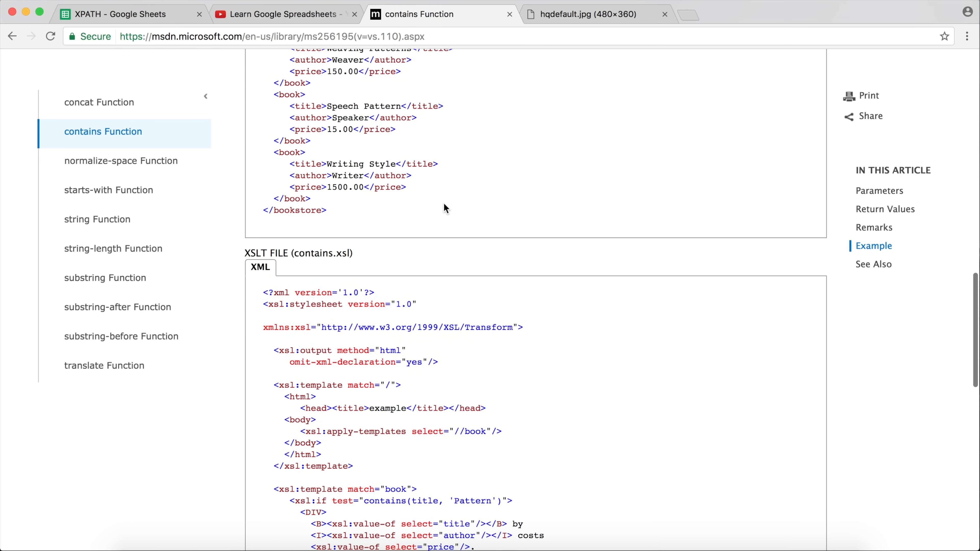
scroll(444, 203, "down", 9)
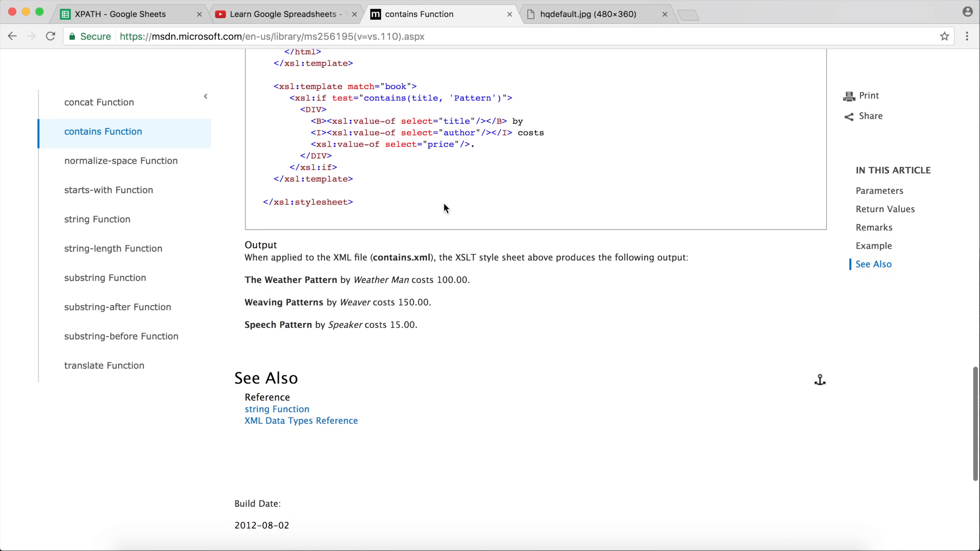
scroll(445, 207, "up", 12)
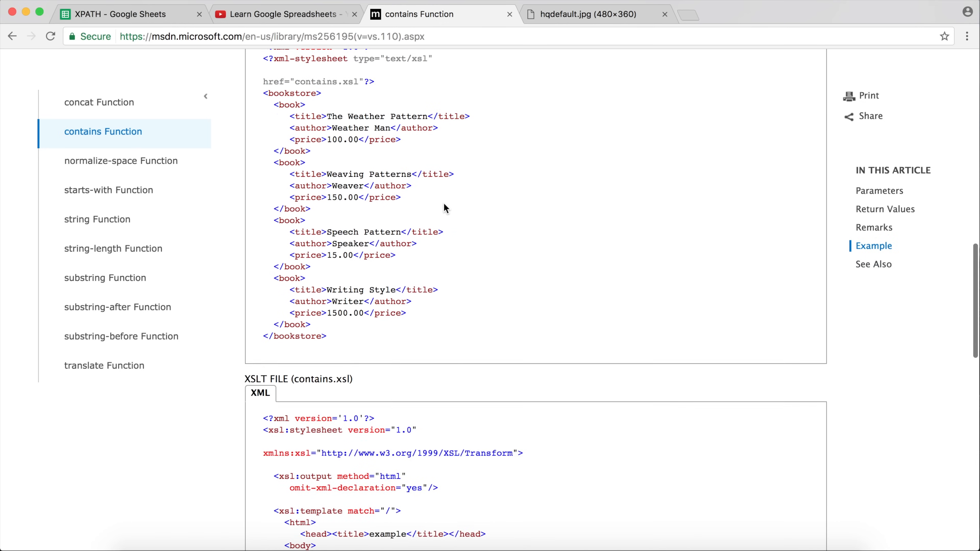
scroll(332, 370, "up", 6)
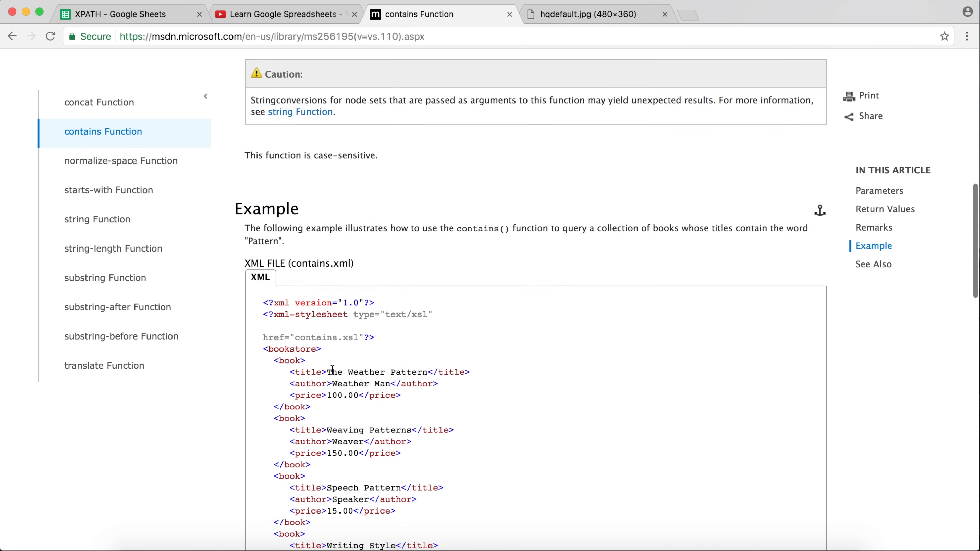
scroll(333, 370, "up", 6)
scroll(333, 369, "up", 7)
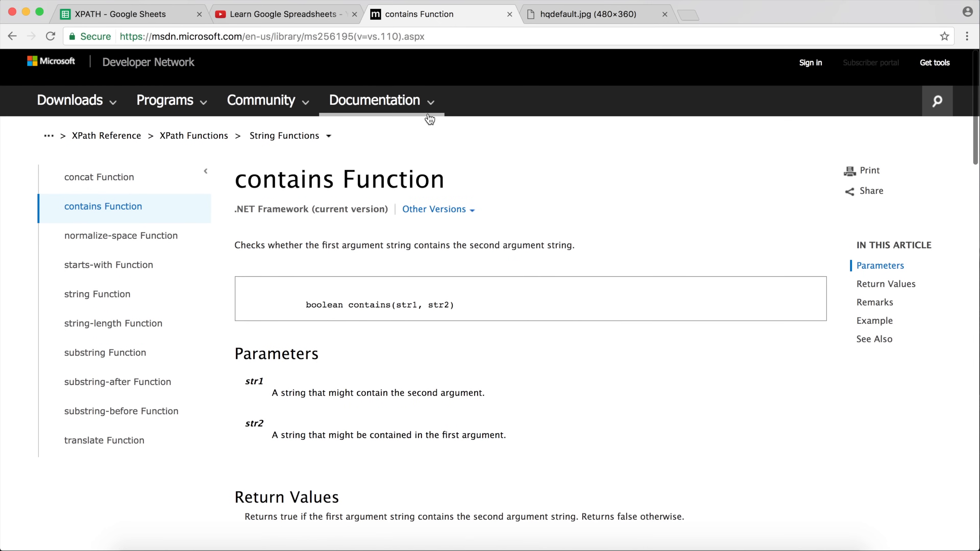
In the XPATH spreadsheet, add an empty contains() function inside the li[] brackets of D1's IMPORTXML formula
left_click(183, 22)
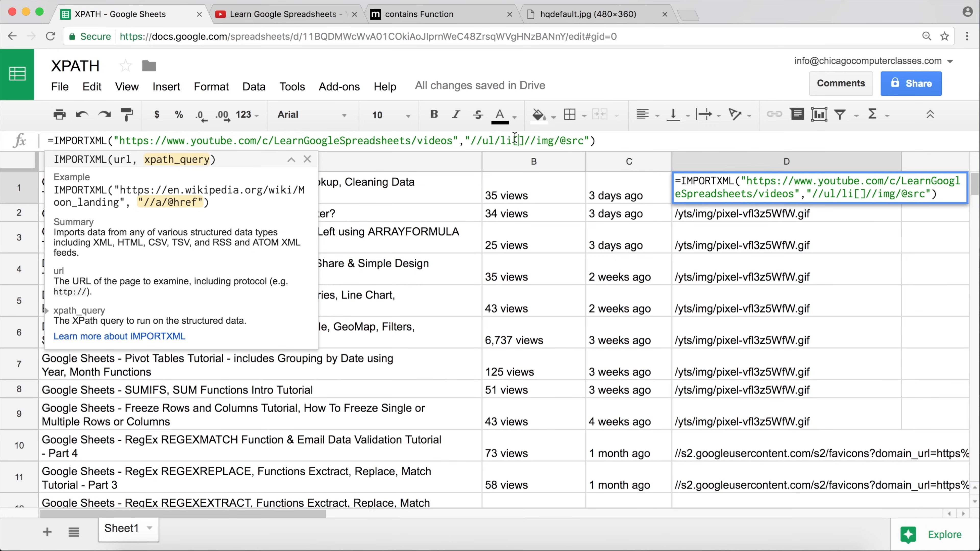
type("conta")
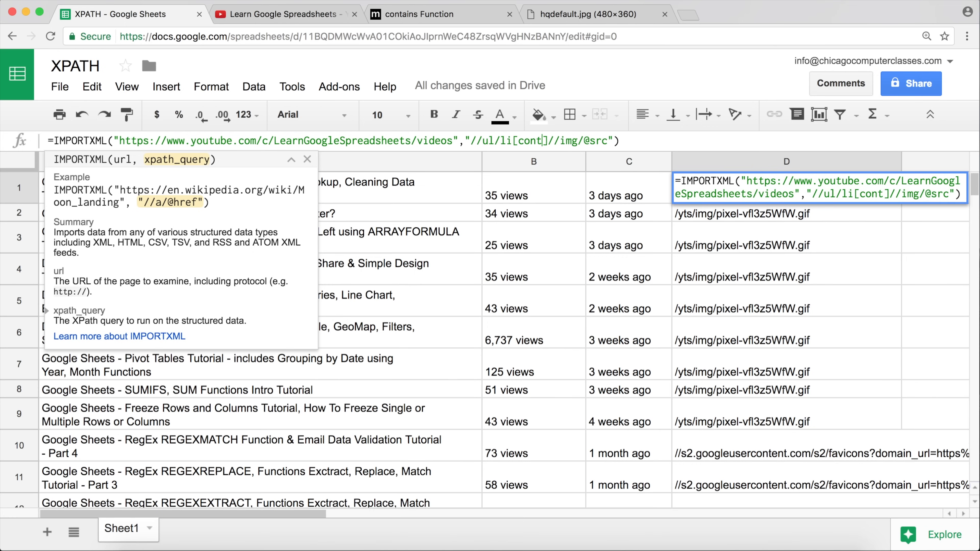
type("ins")
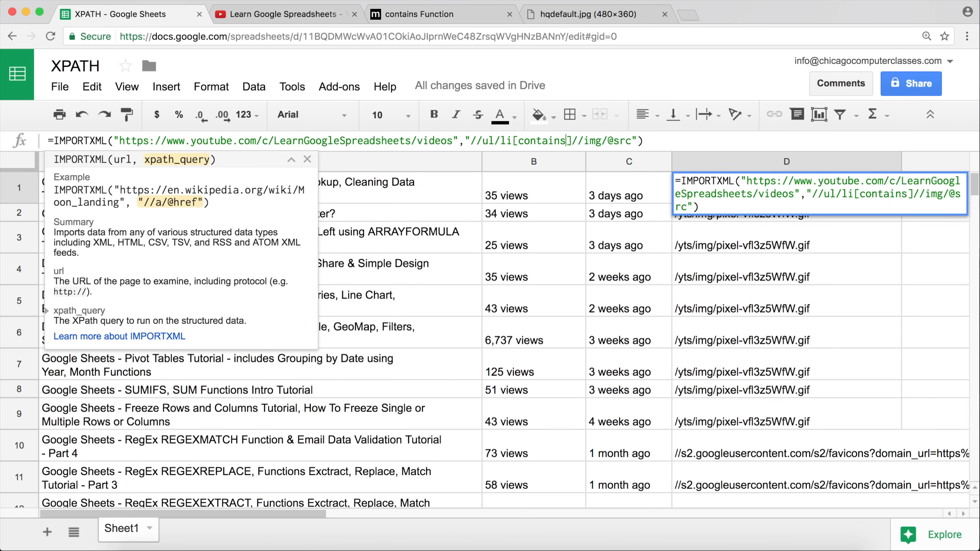
type("()")
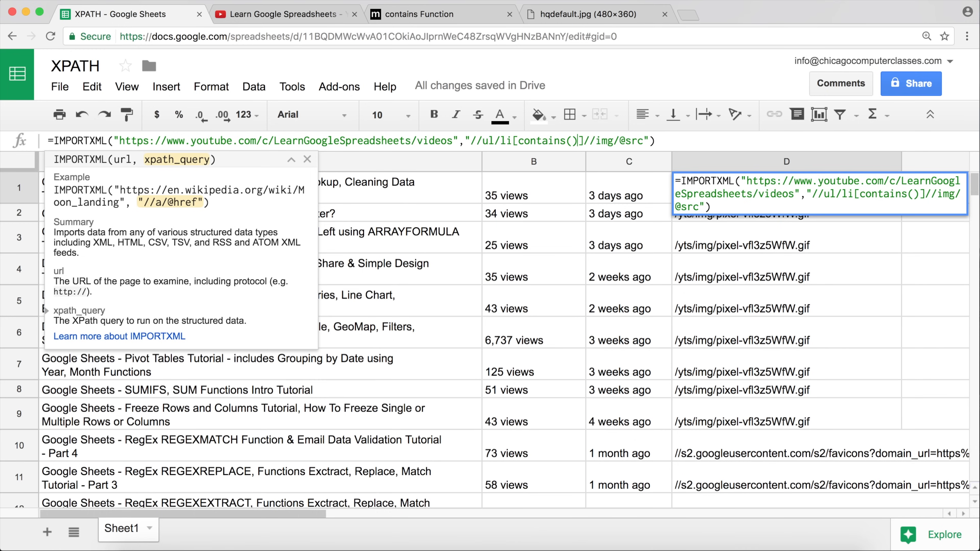
left_click(574, 144)
type("@class")
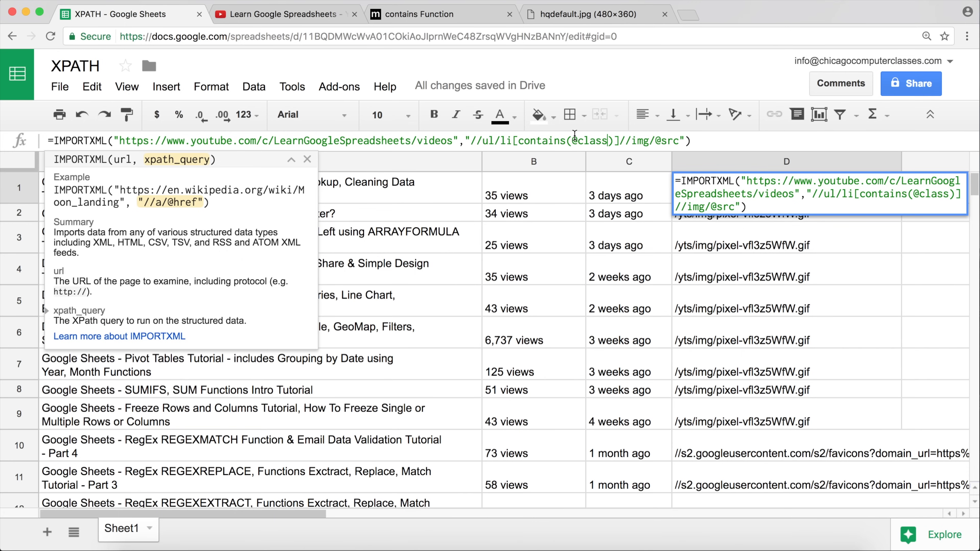
type(",")
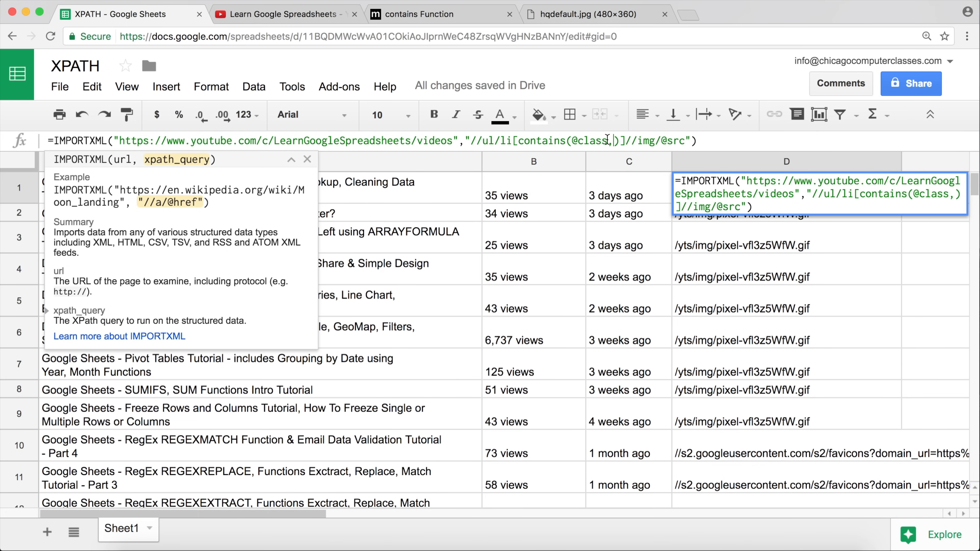
type("''")
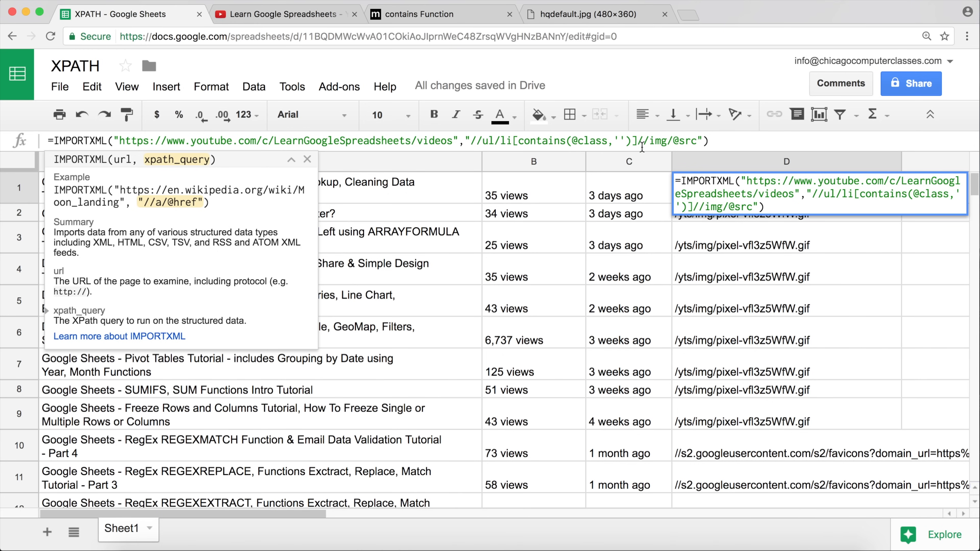
type("channels-content-item")
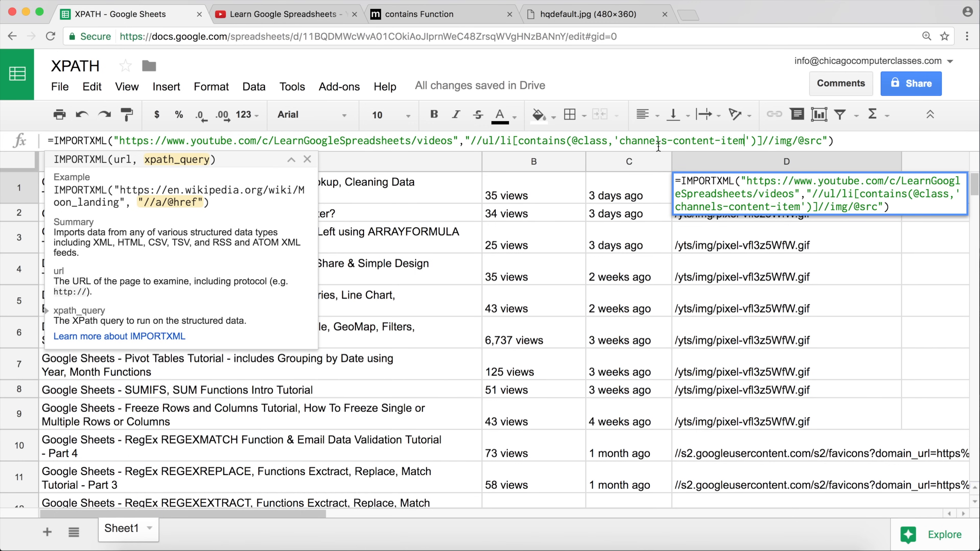
left_click_drag(614, 141, 751, 142)
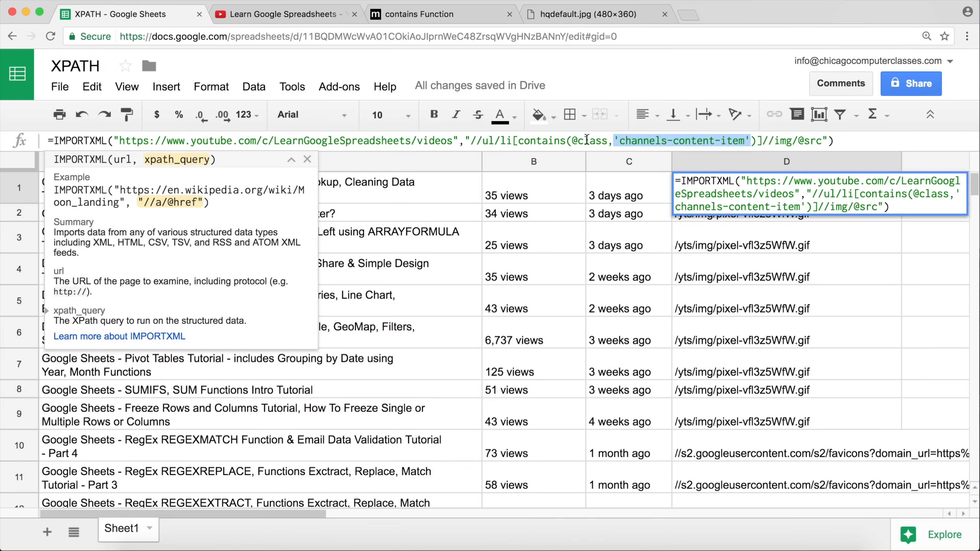
left_click_drag(573, 140, 612, 141)
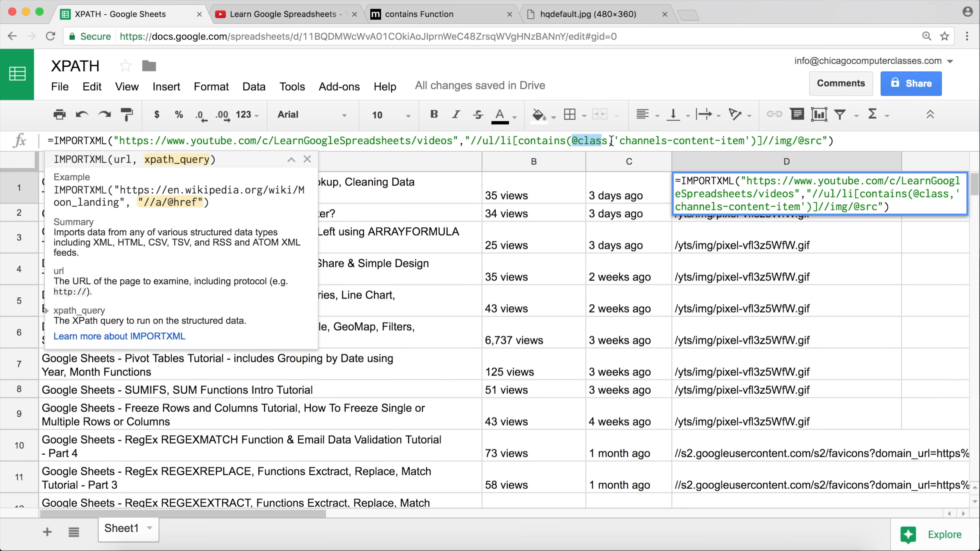
left_click(849, 140)
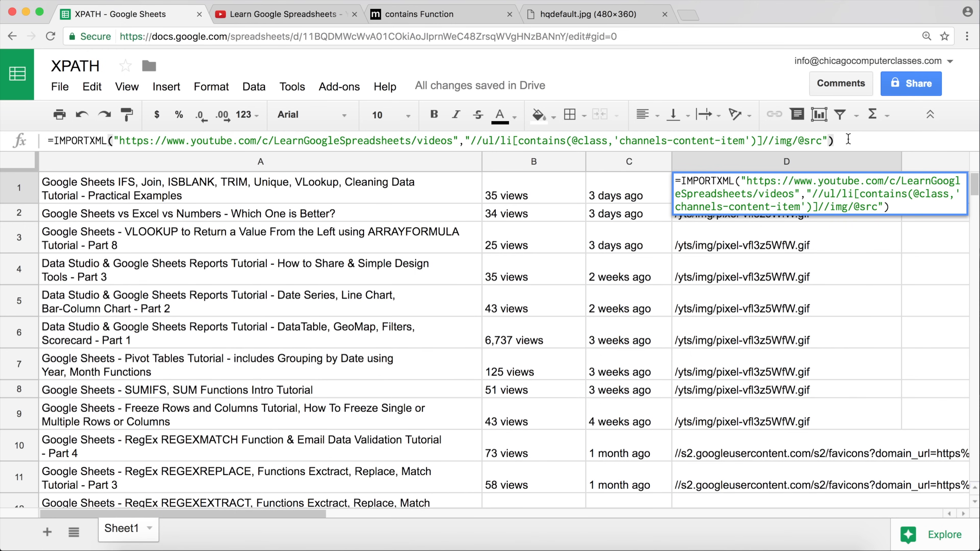
key("Return")
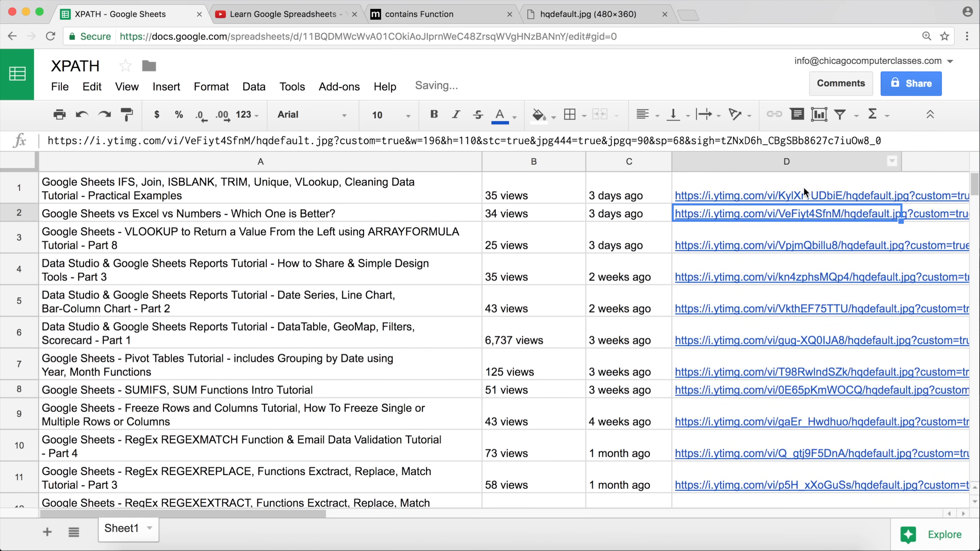
Review the imported image links in column D down to the last row and return to D1
mouse_move(805, 190)
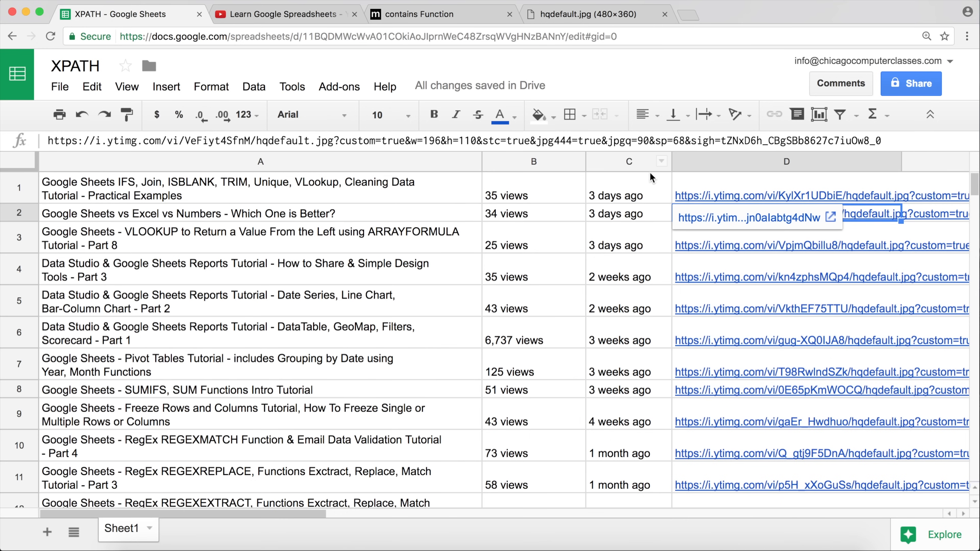
key("Up")
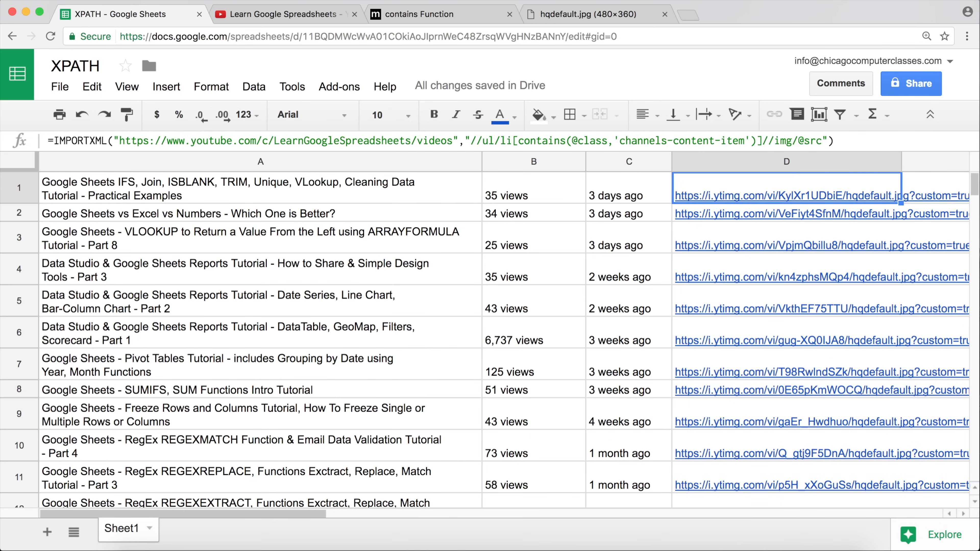
key("super+Down")
key("Down")
key("Down")
key("Down")
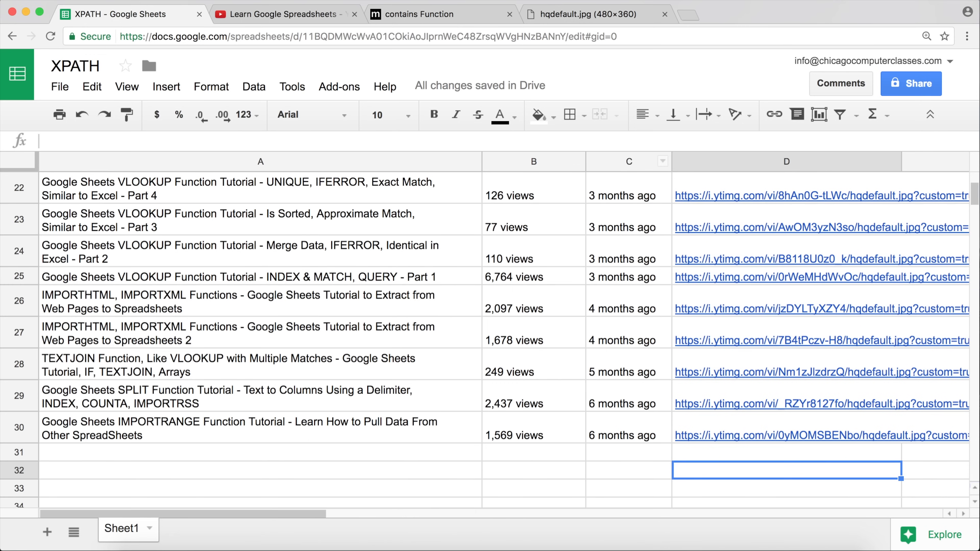
key("Up")
key("Up")
key("Up")
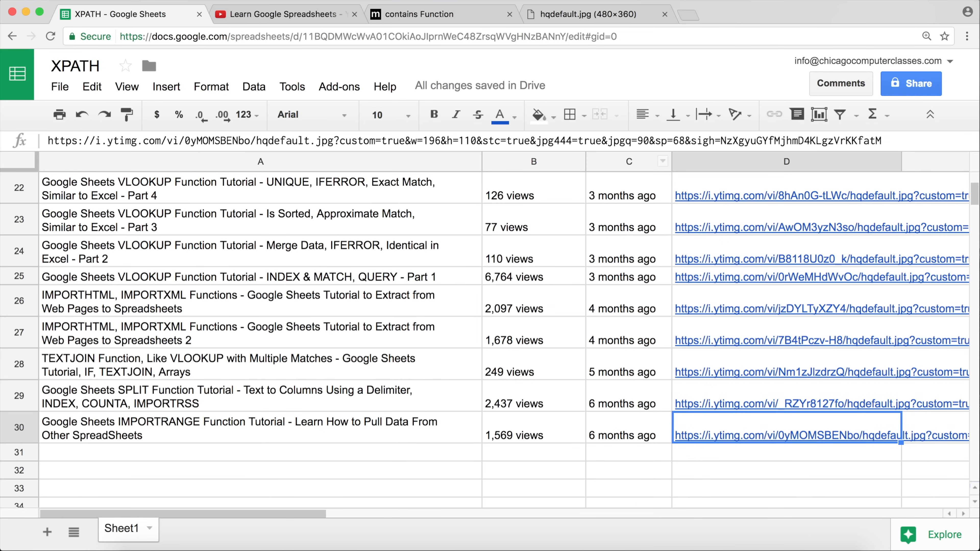
key("super+Up")
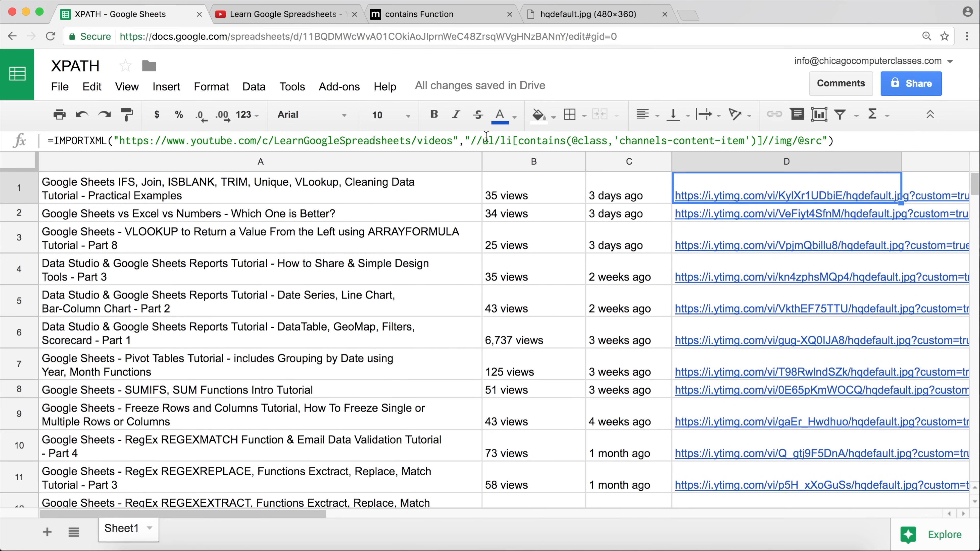
Examine the class condition in B1's IMPORTXML formula and compare it with the formulas in C1 and D1
left_click(561, 198)
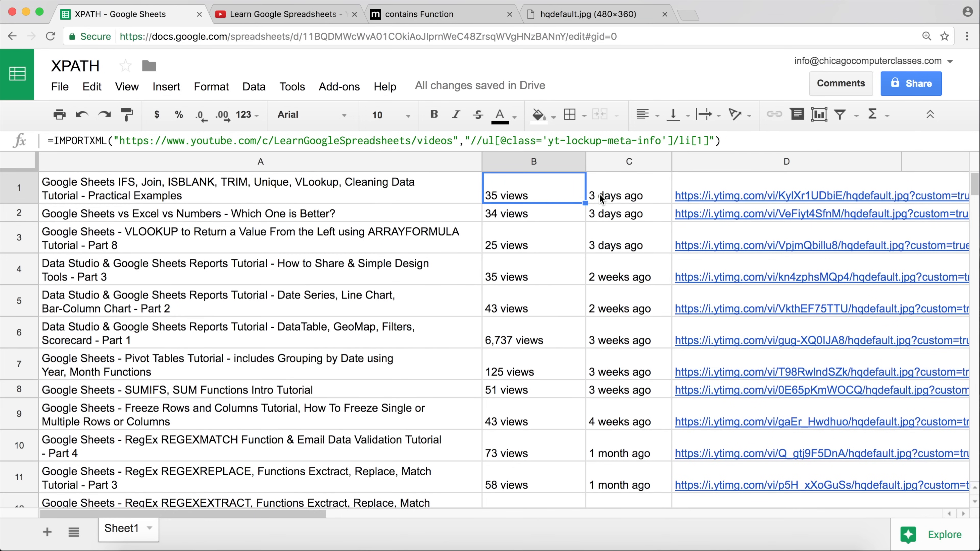
left_click_drag(500, 141, 665, 144)
key("Escape")
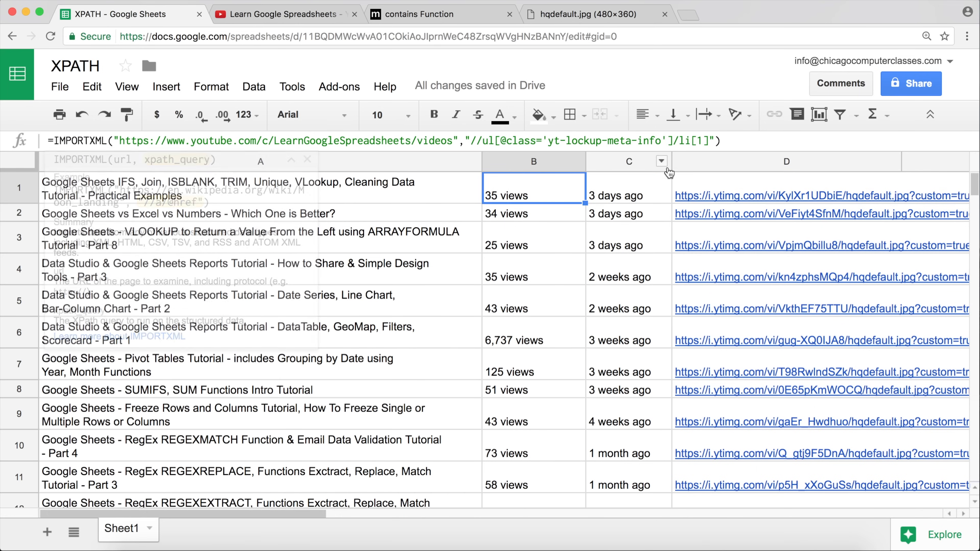
left_click(640, 189)
left_click(694, 186)
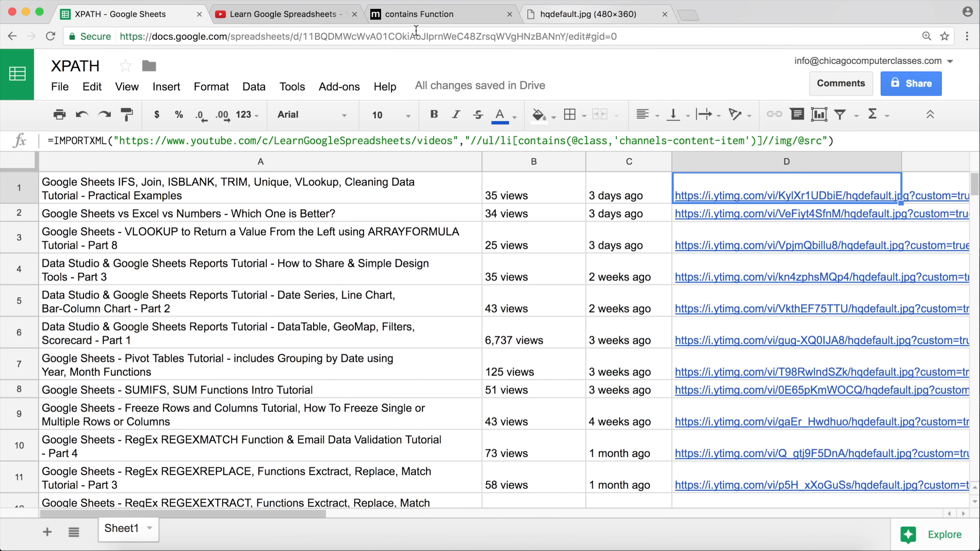
In the MSDN XPath reference, open the starts-with function from the String Functions list and examine its syntax and arguments
left_click(415, 15)
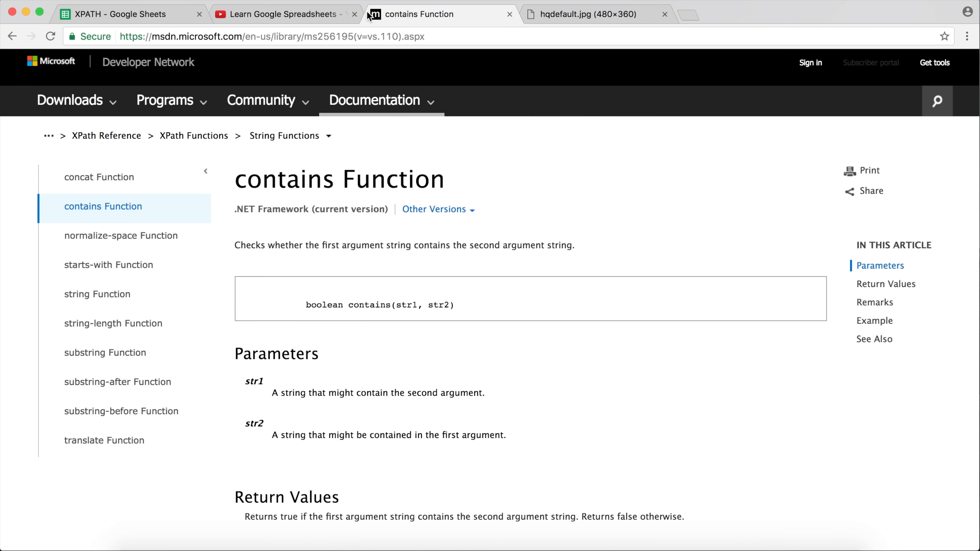
left_click(11, 38)
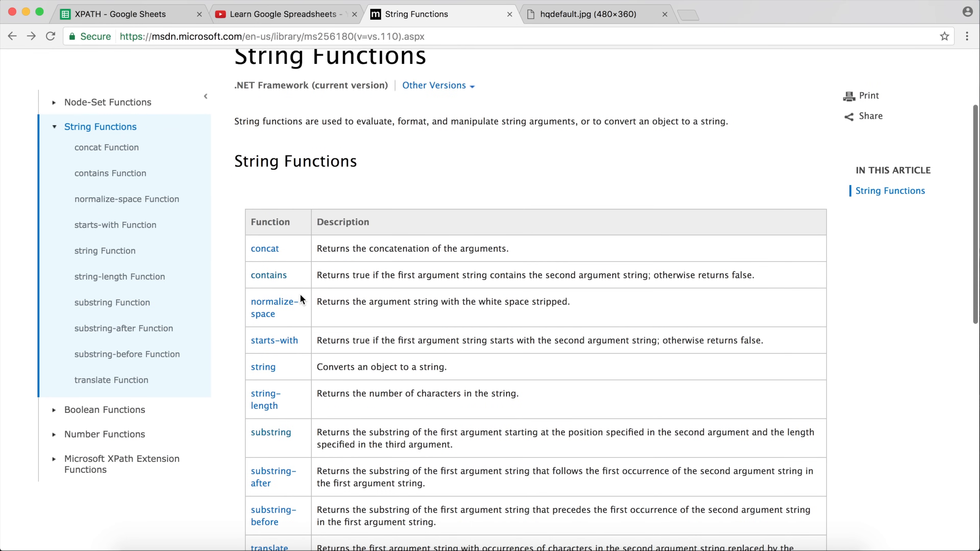
left_click(275, 340)
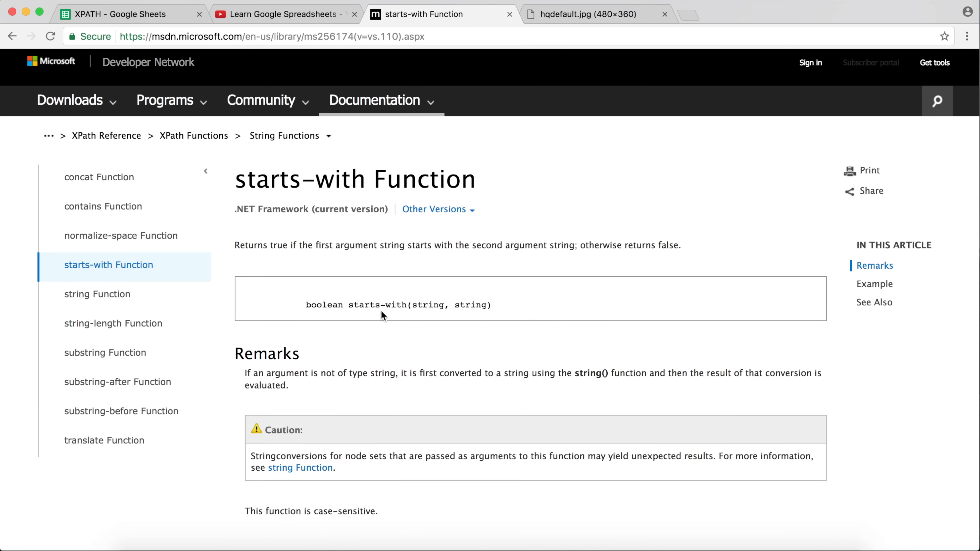
scroll(381, 309, "down", 1)
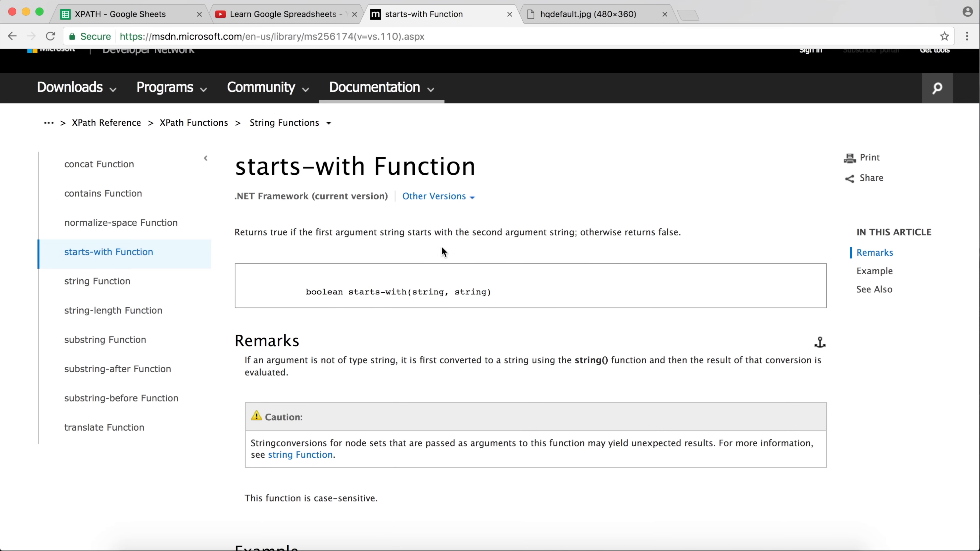
left_click(349, 295)
left_click_drag(349, 294, 405, 294)
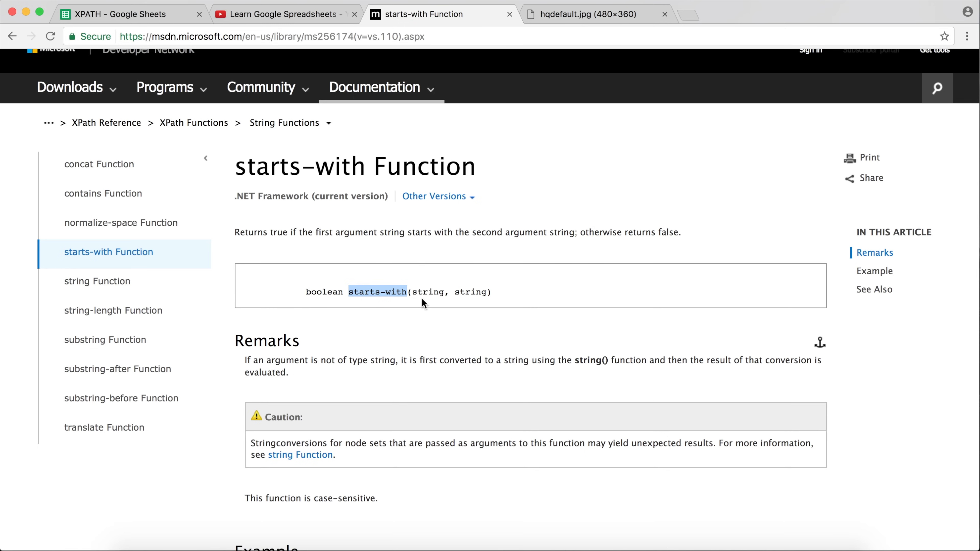
double_click(472, 292)
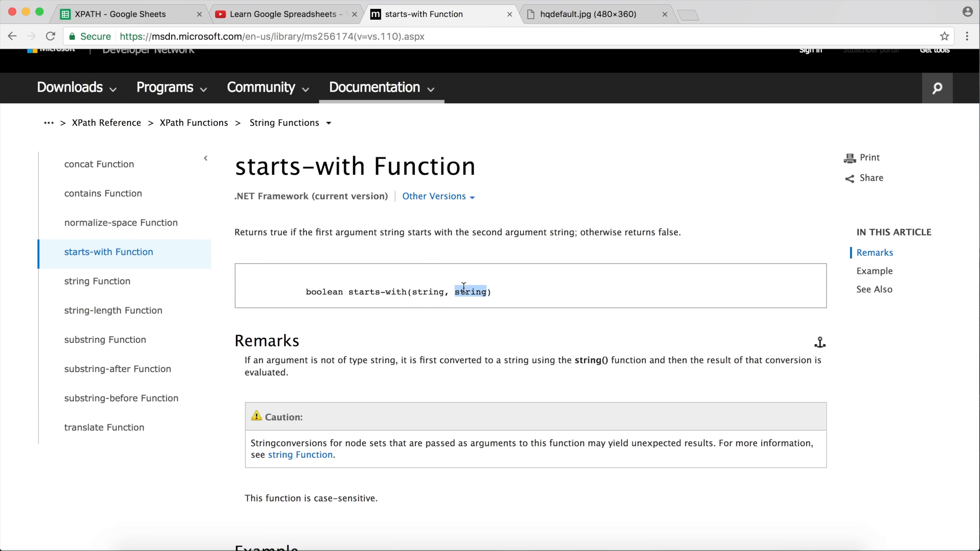
scroll(467, 284, "down", 3)
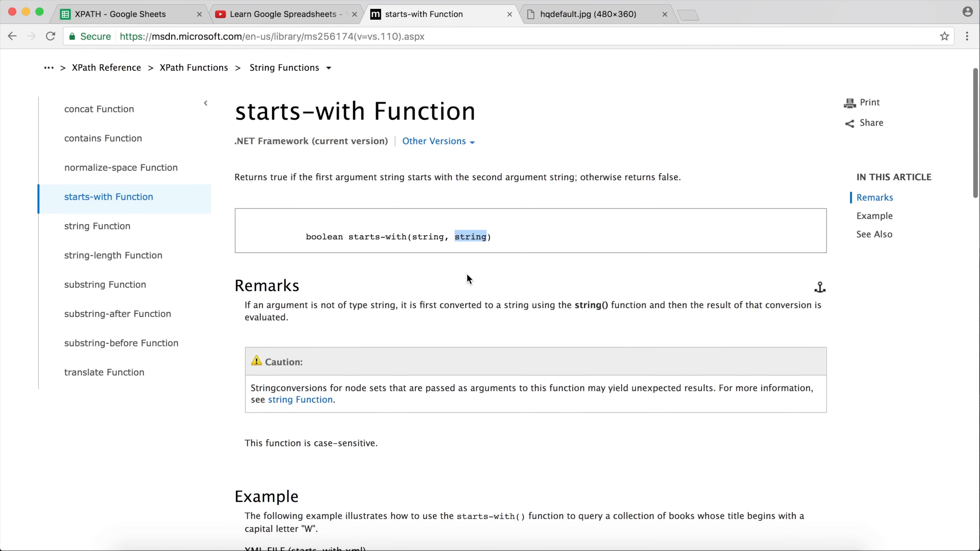
scroll(466, 278, "up", 3)
Return to the String Functions overview and look through the table of available XPath functions
left_click(9, 37)
scroll(321, 219, "down", 3)
scroll(321, 218, "down", 2)
scroll(318, 192, "up", 3)
scroll(319, 192, "up", 5)
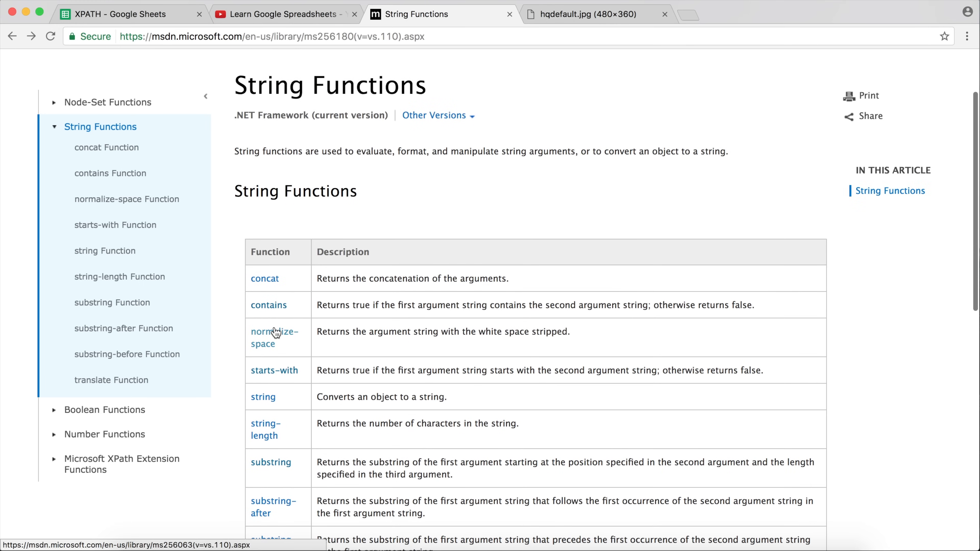
scroll(366, 193, "up", 2)
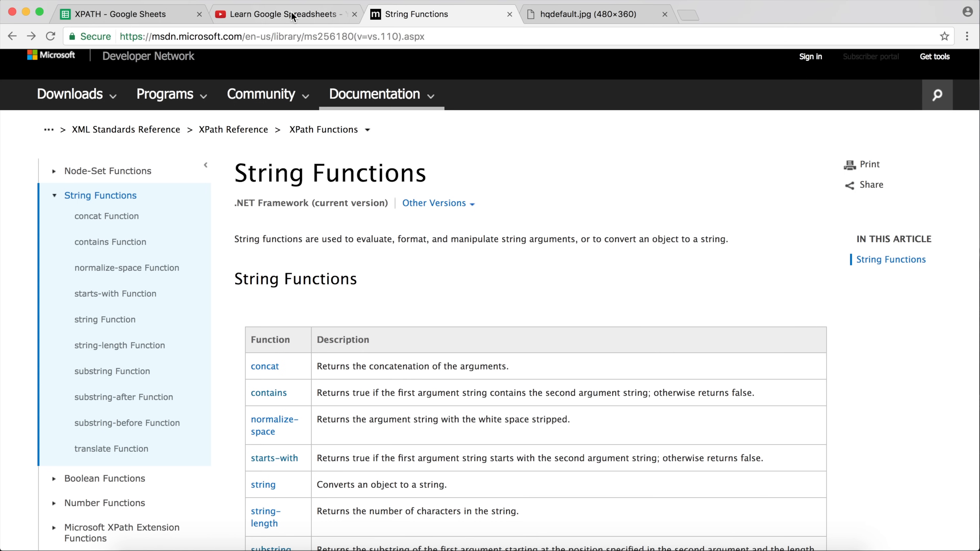
Check D1's image link in the spreadsheet against the first thumbnail's img src in the YouTube page's inspected HTML
left_click(179, 9)
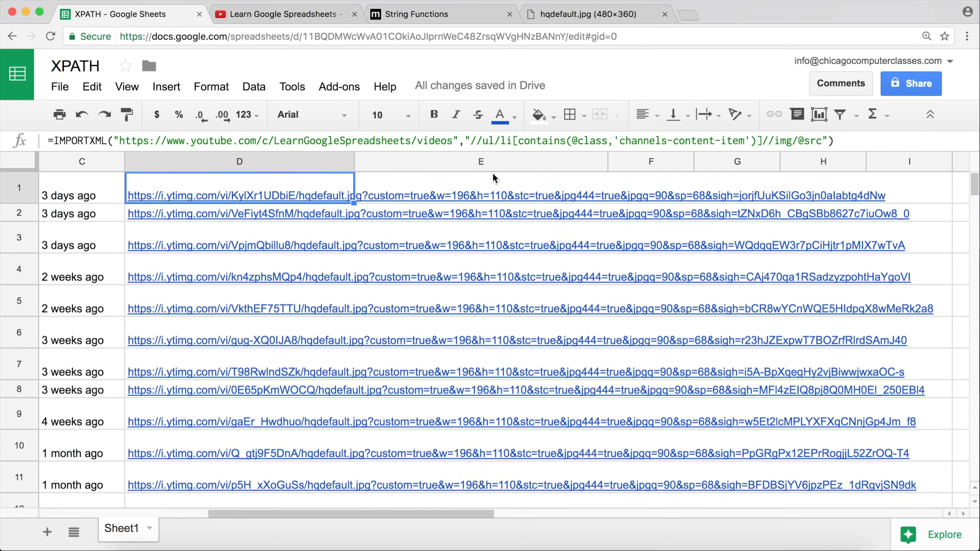
scroll(494, 178, "left", 3)
left_click(455, 193)
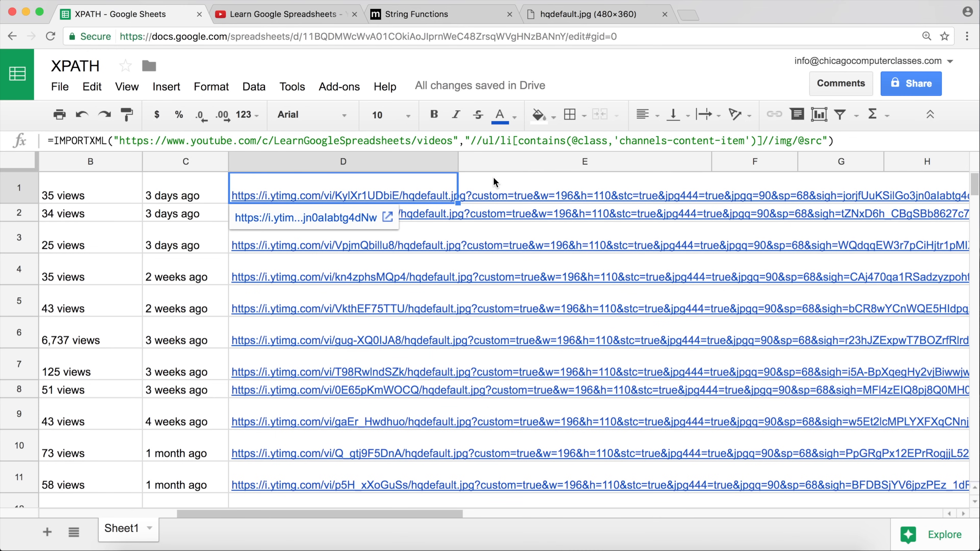
left_click(323, 18)
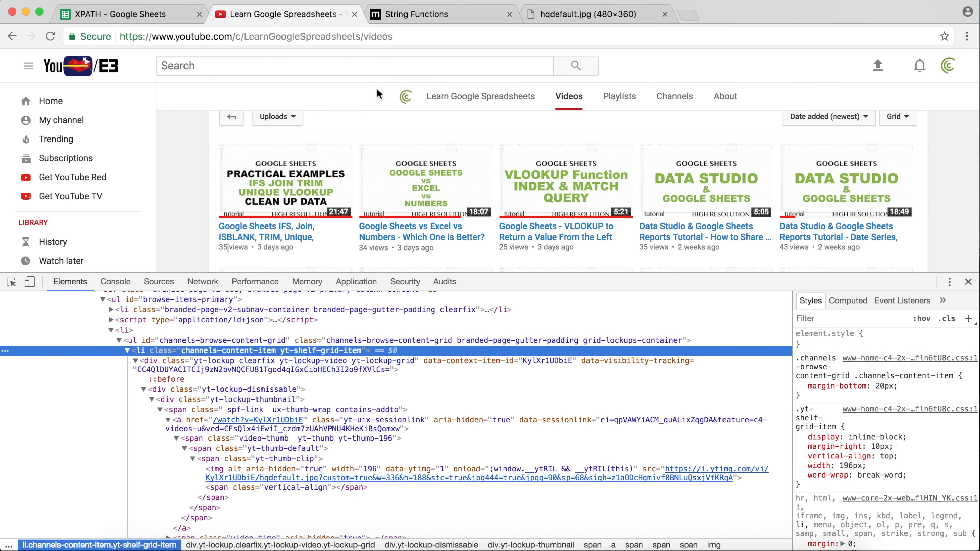
mouse_move(410, 483)
In the XPATH spreadsheet, split D1's thumbnail link at the question mark by entering =SPLIT(D1,"?") in E1, and check the part in F1
left_click(143, 14)
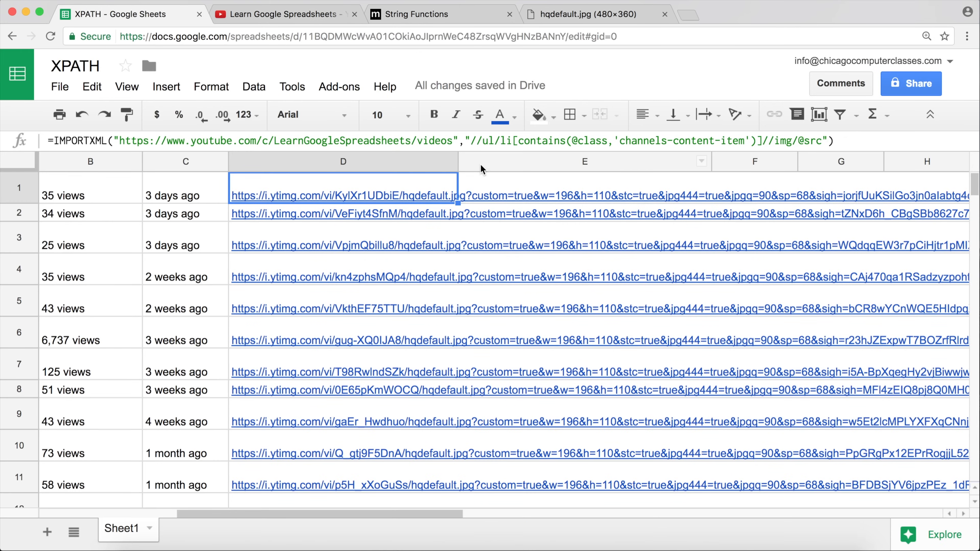
left_click(474, 179)
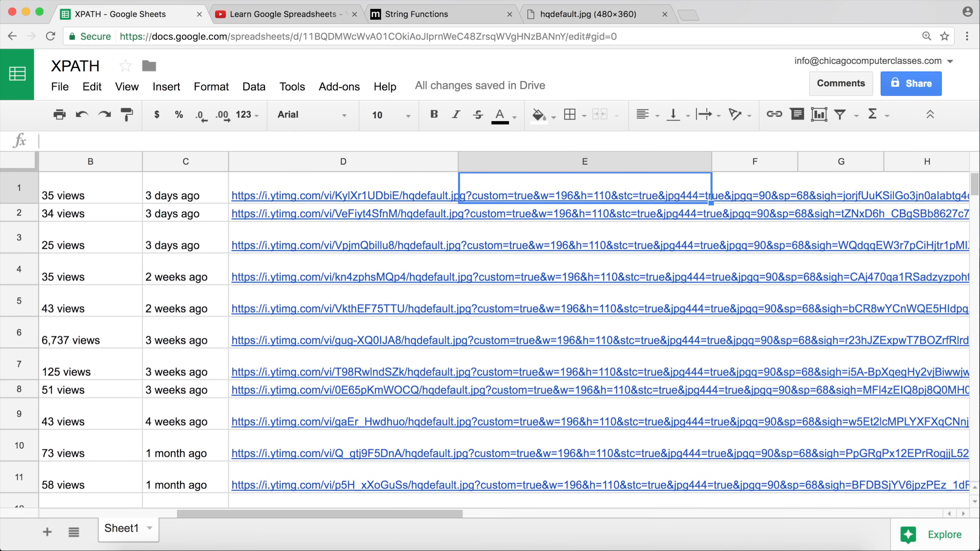
type("=split(")
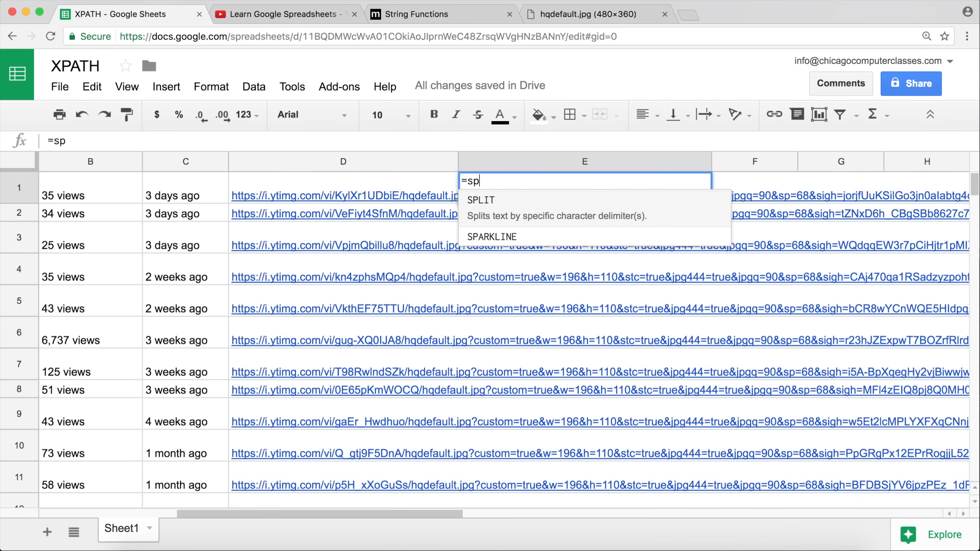
left_click(333, 179)
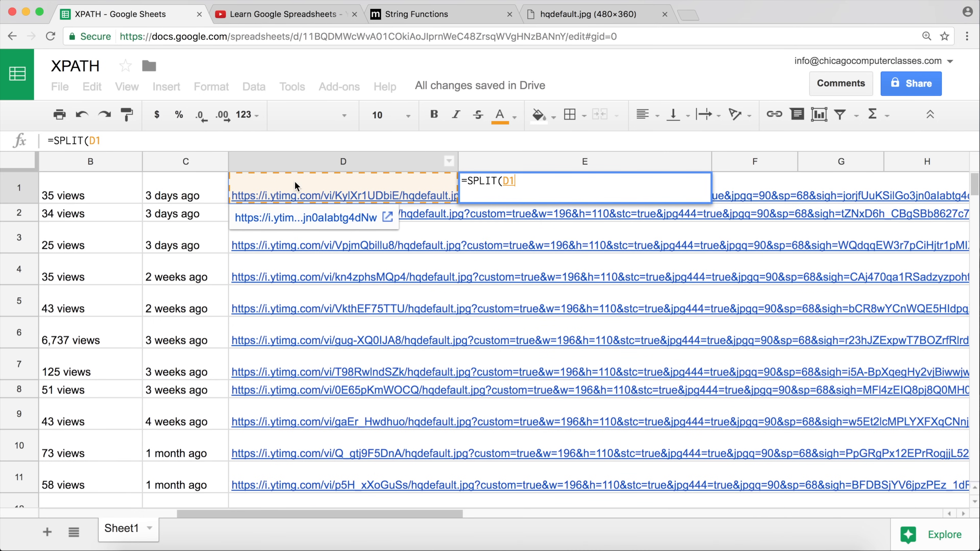
type(", ")
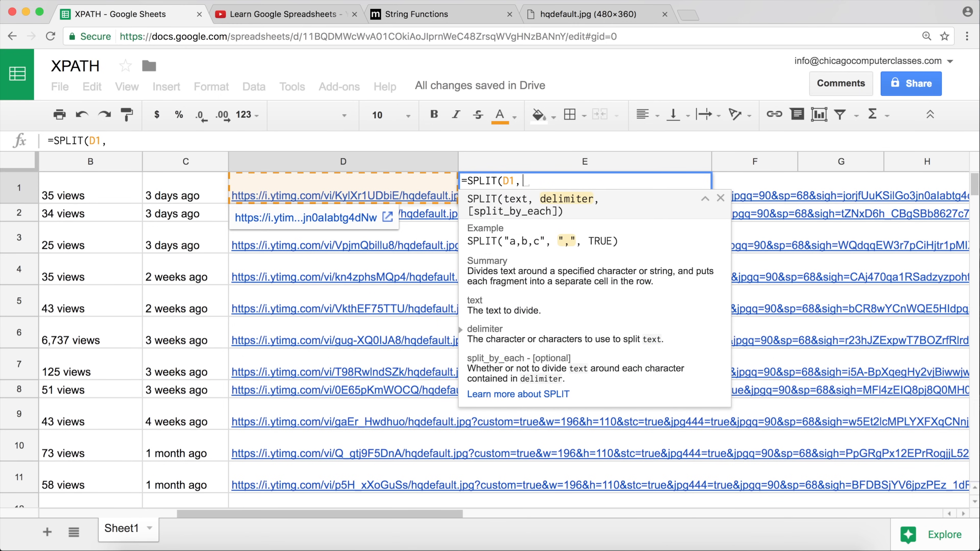
type("\"?\")")
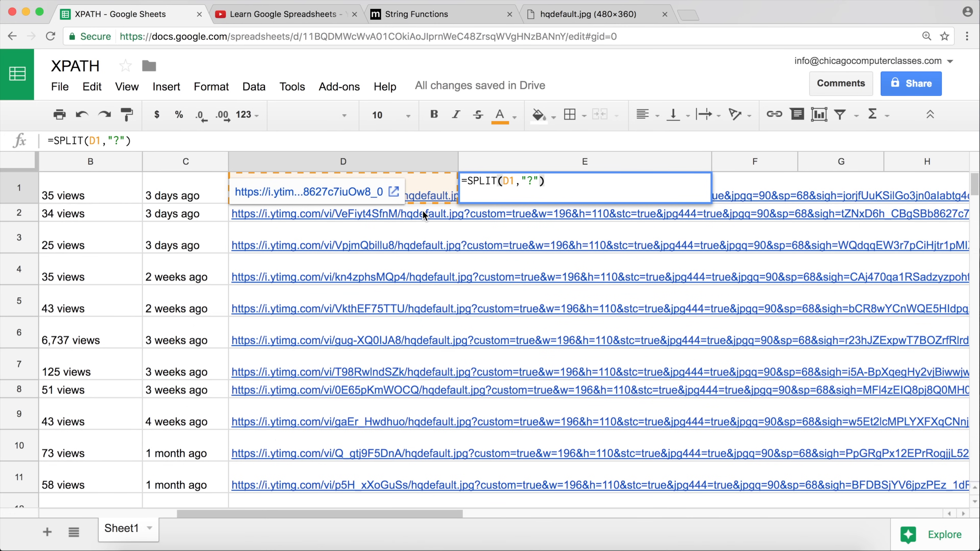
key("Return")
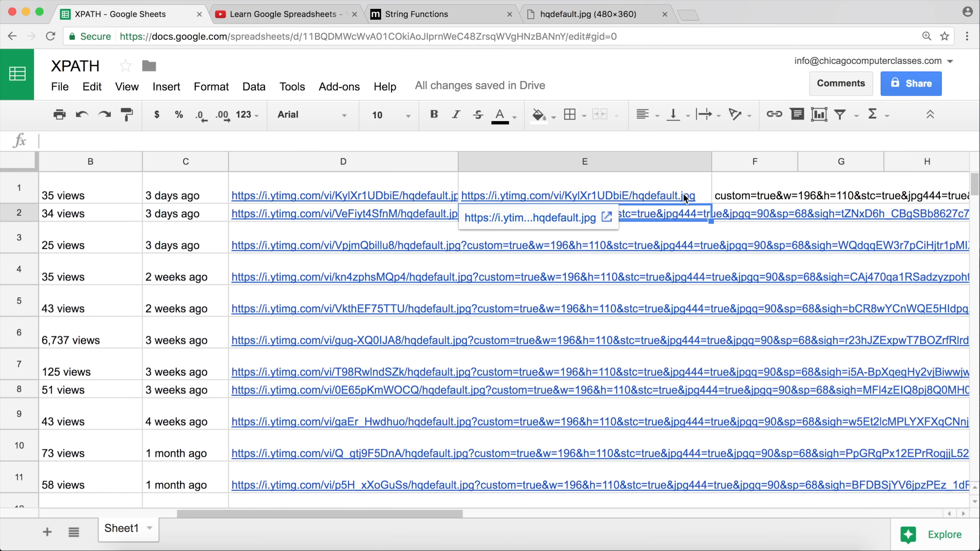
left_click(759, 185)
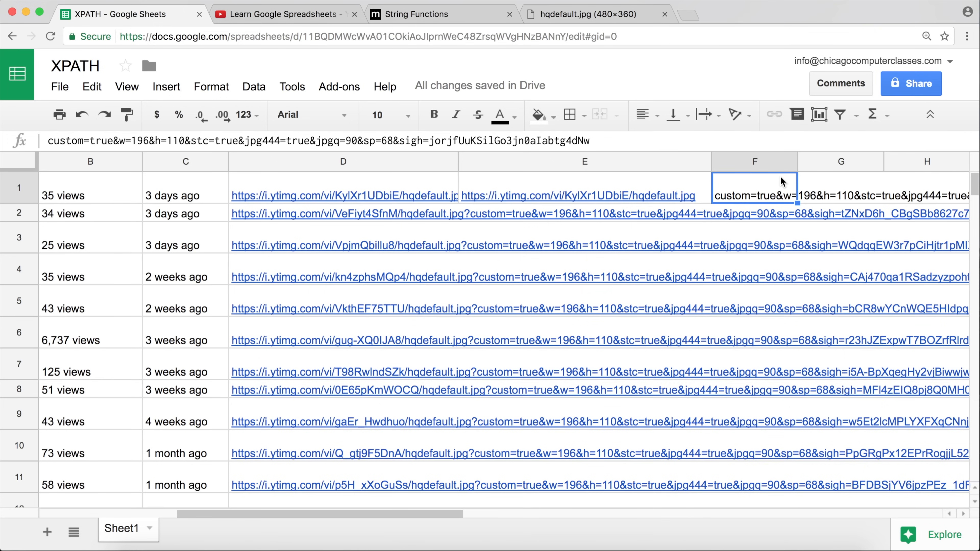
mouse_move(701, 175)
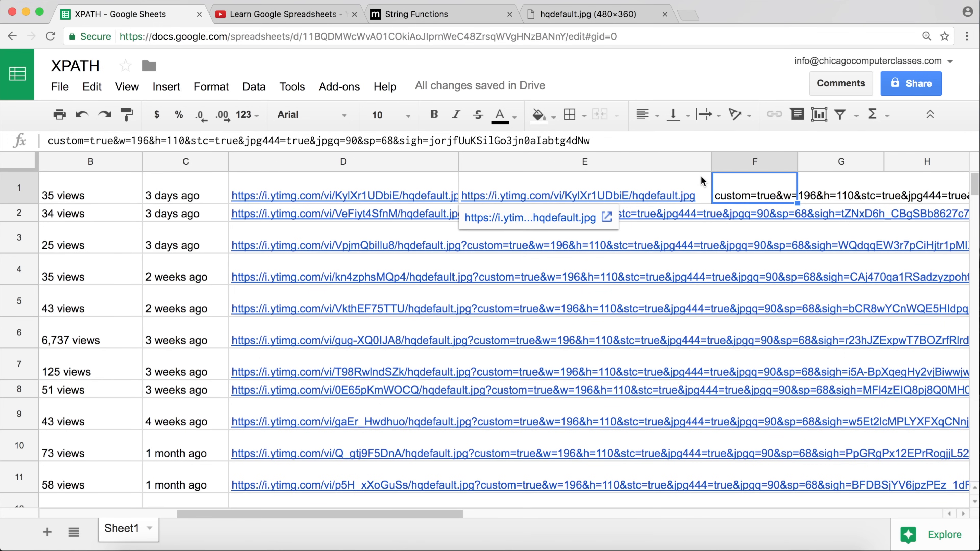
Wrap E1's SPLIT formula in INDEX to keep only the first part: =index(SPLIT(D1,"?"),1)
left_click(701, 176)
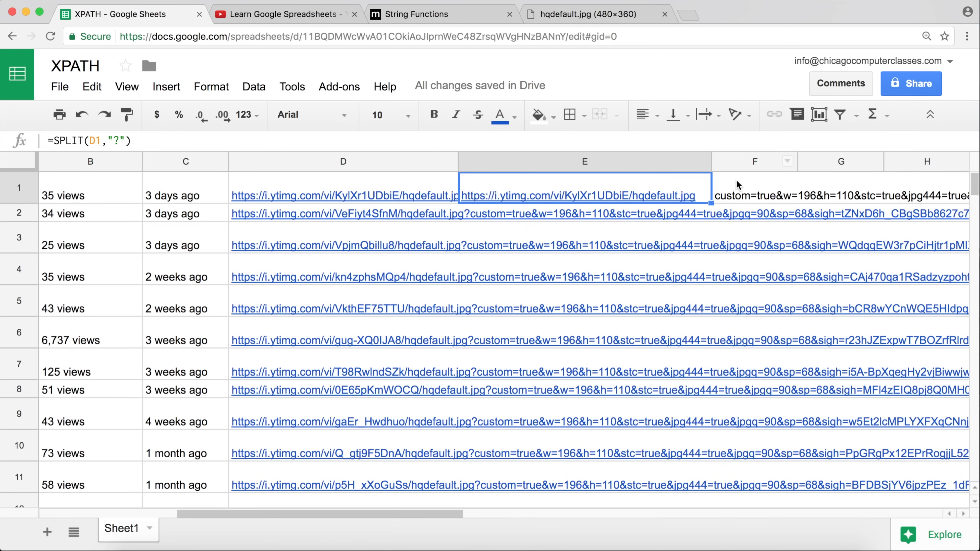
left_click(55, 141)
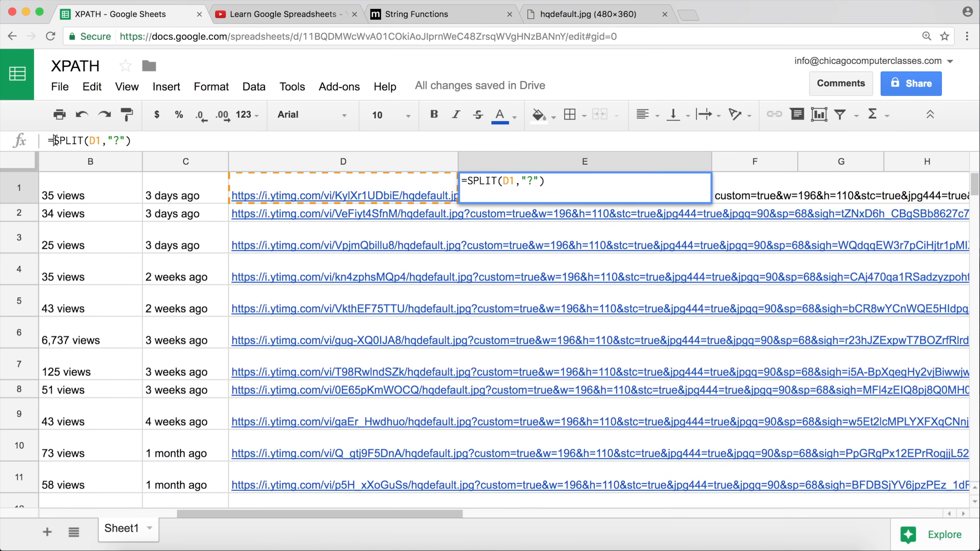
type("index")
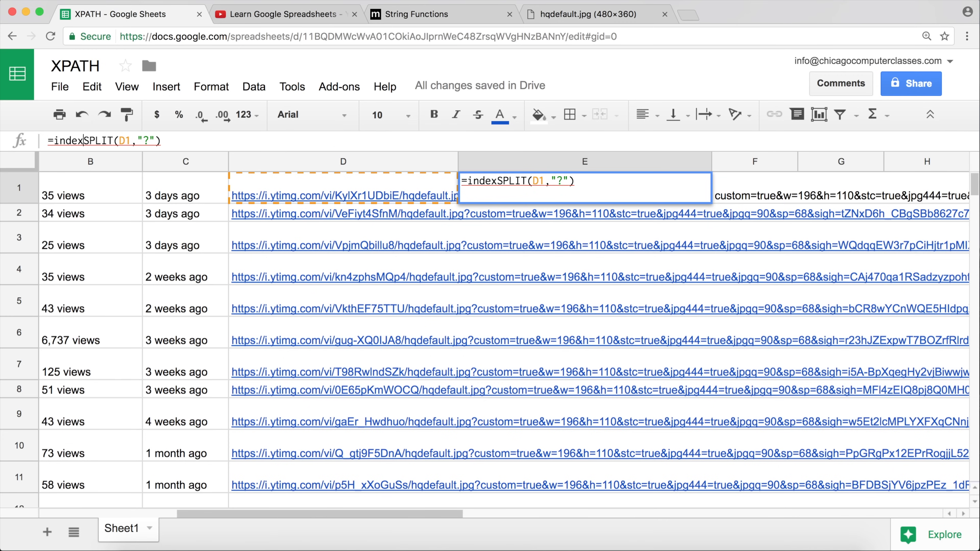
type("(")
left_click(183, 139)
type(",")
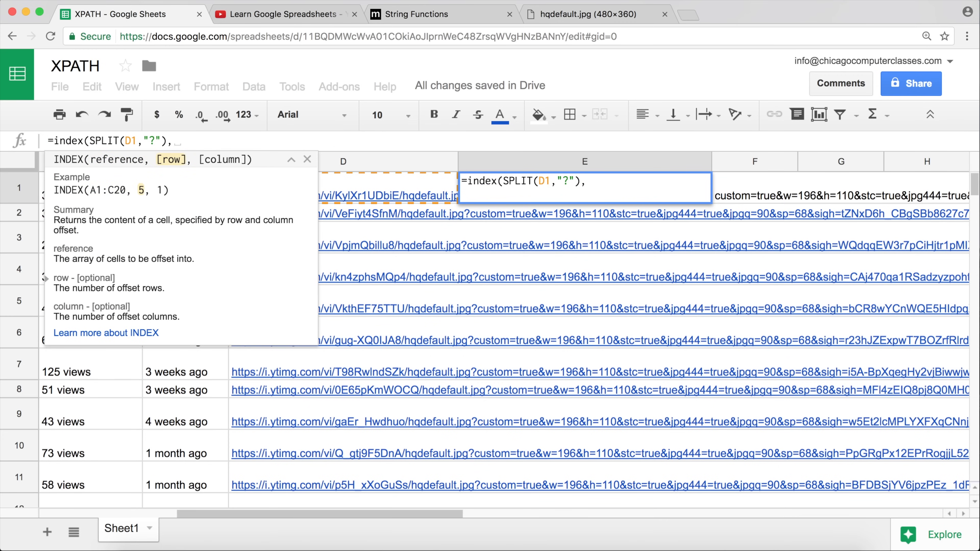
type("1)")
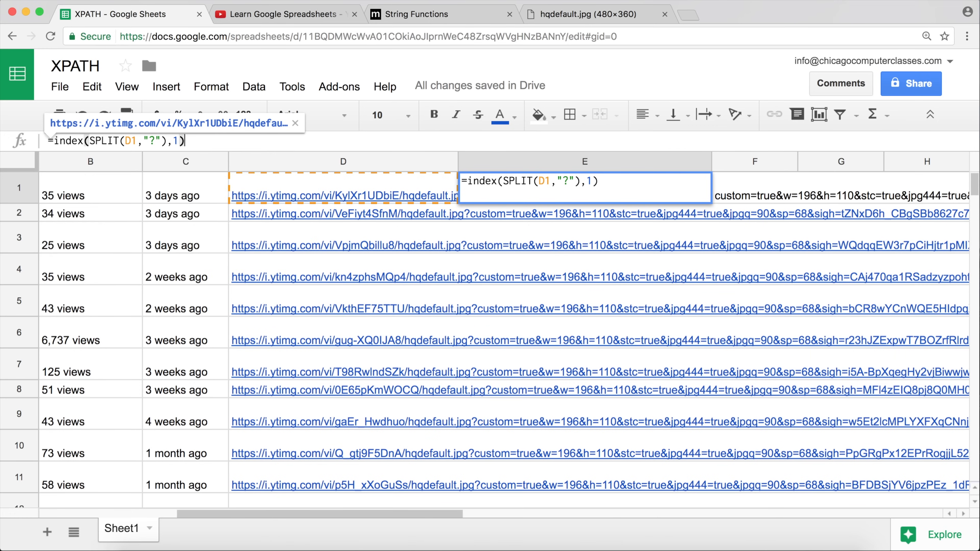
key("Return")
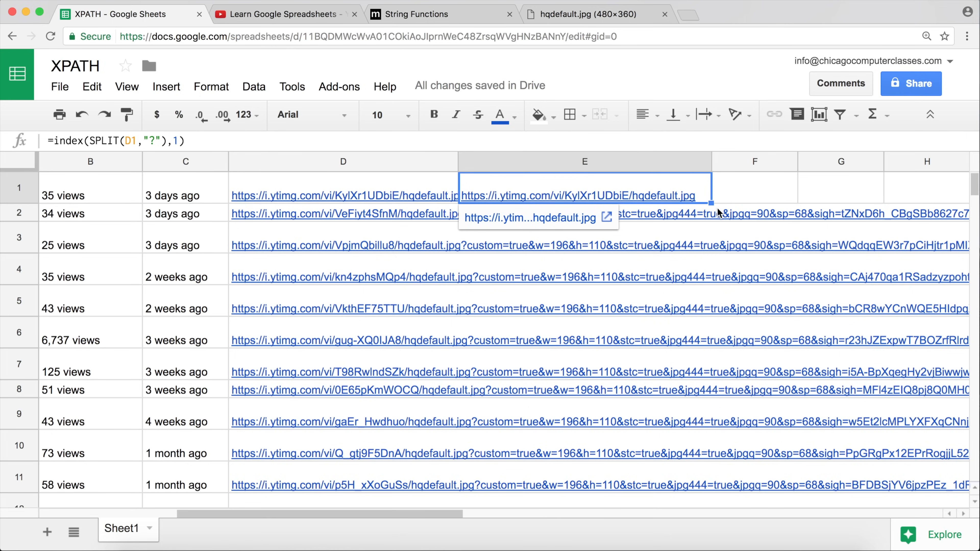
Fill E1's INDEX formula down column E to row 30 and check the end of the filled range
double_click(711, 203)
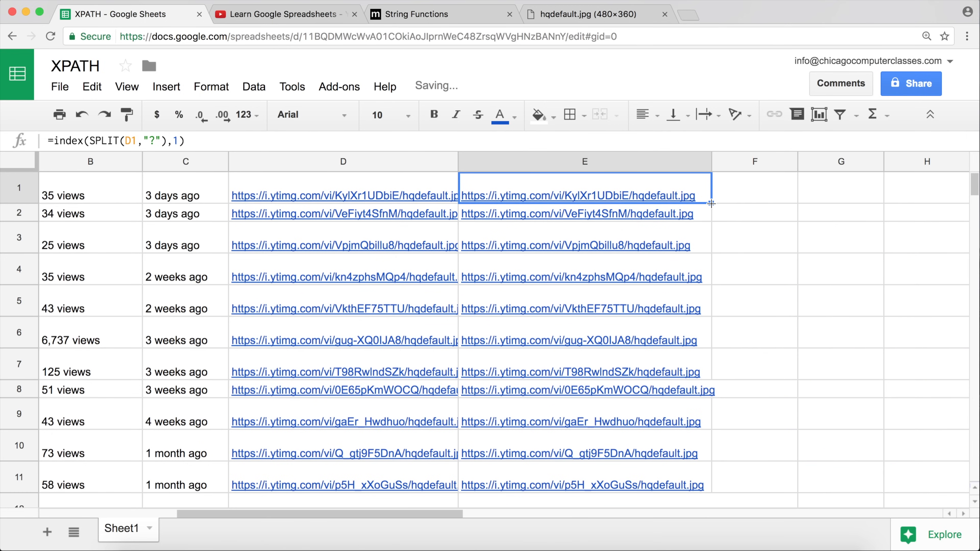
key("super+Down")
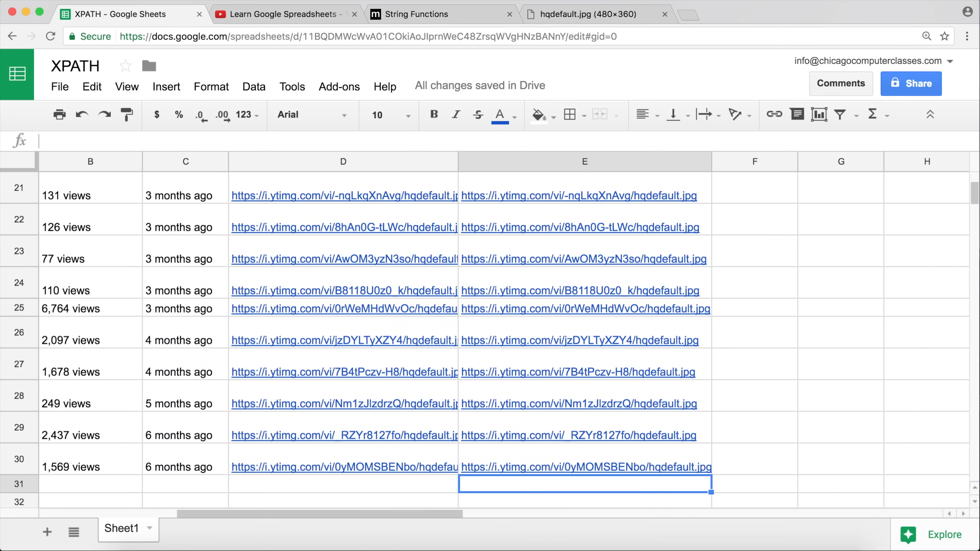
key("super+Up")
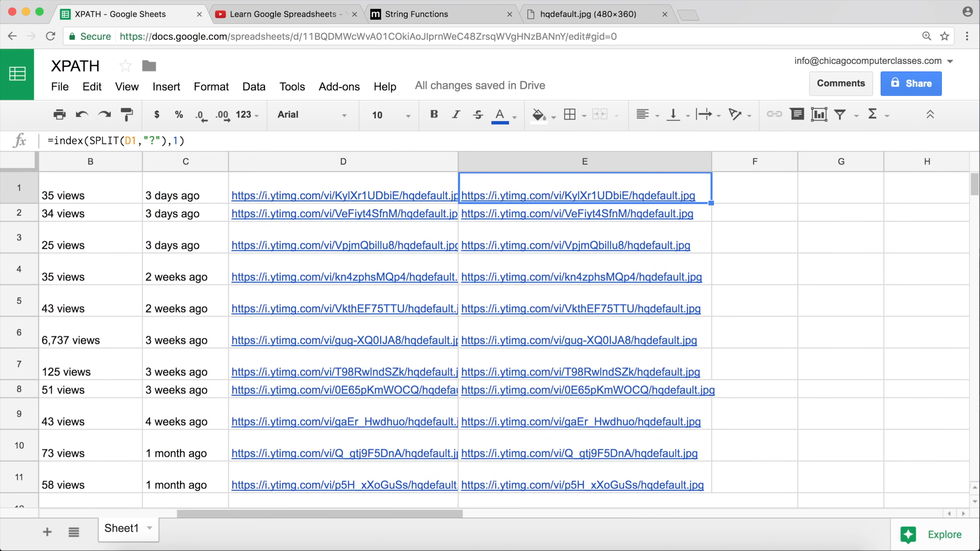
Try displaying the first thumbnail in F1 with =IMAGE(E1), and clear the cell again
left_click(756, 188)
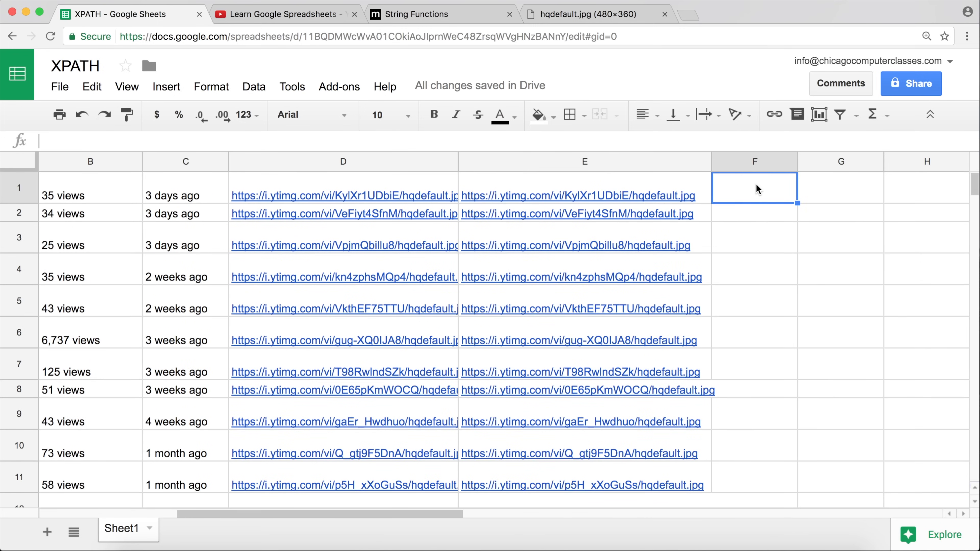
mouse_move(685, 193)
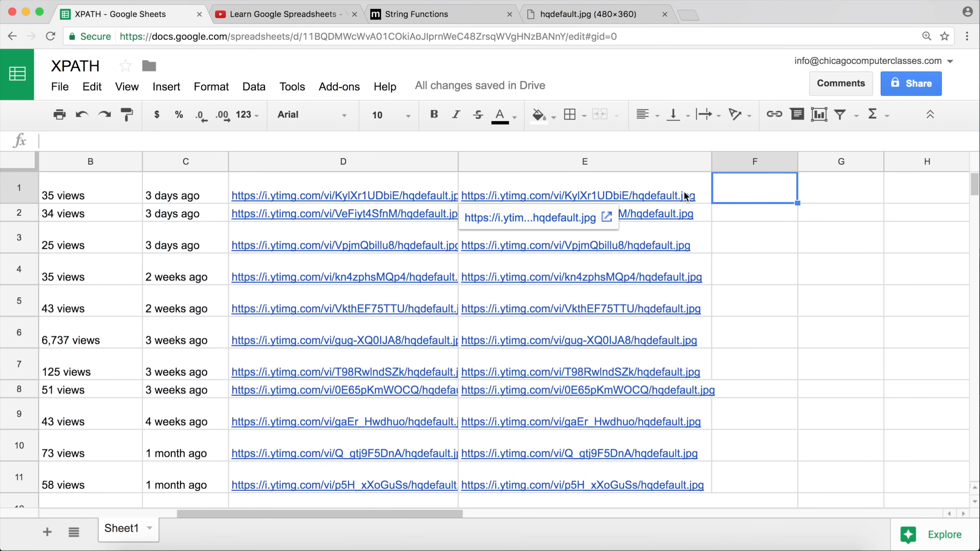
type("=im")
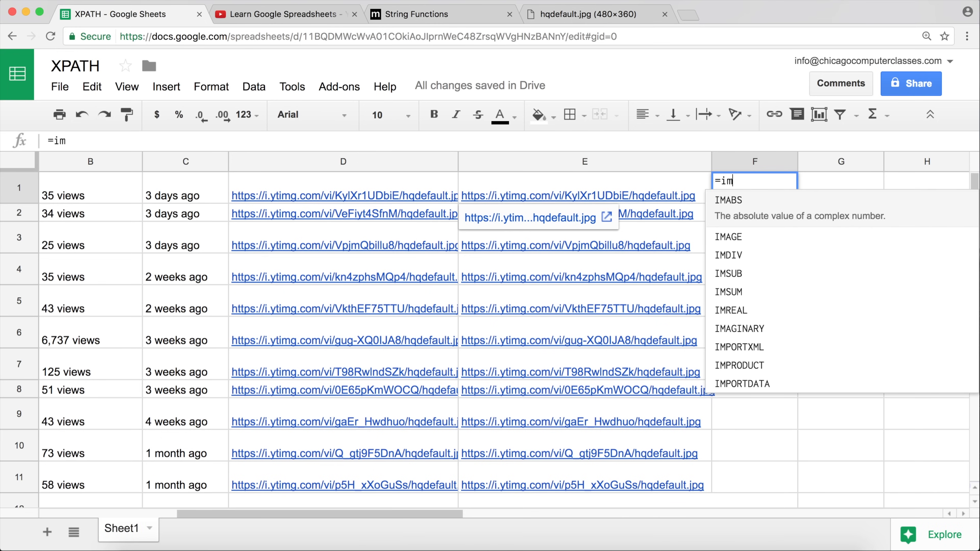
key("Down")
key("Tab")
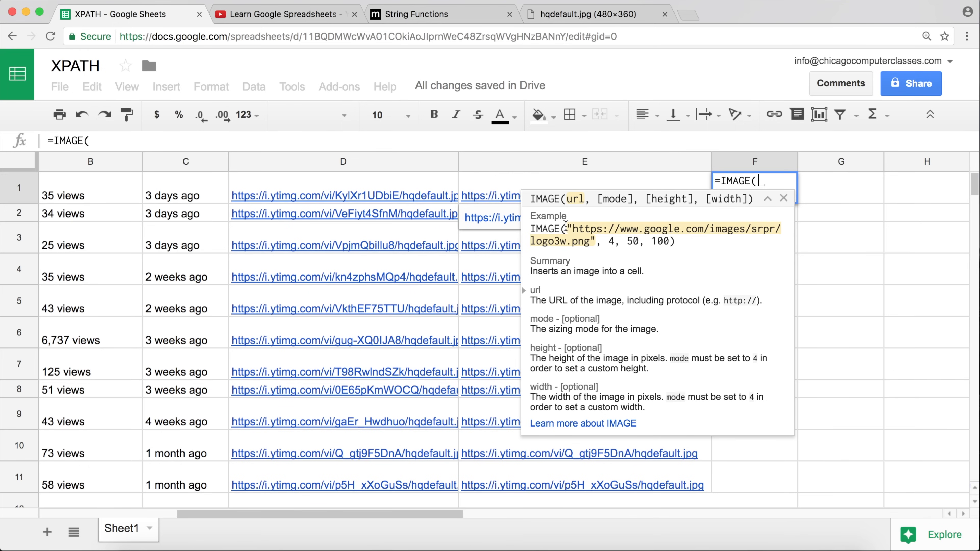
left_click(652, 183)
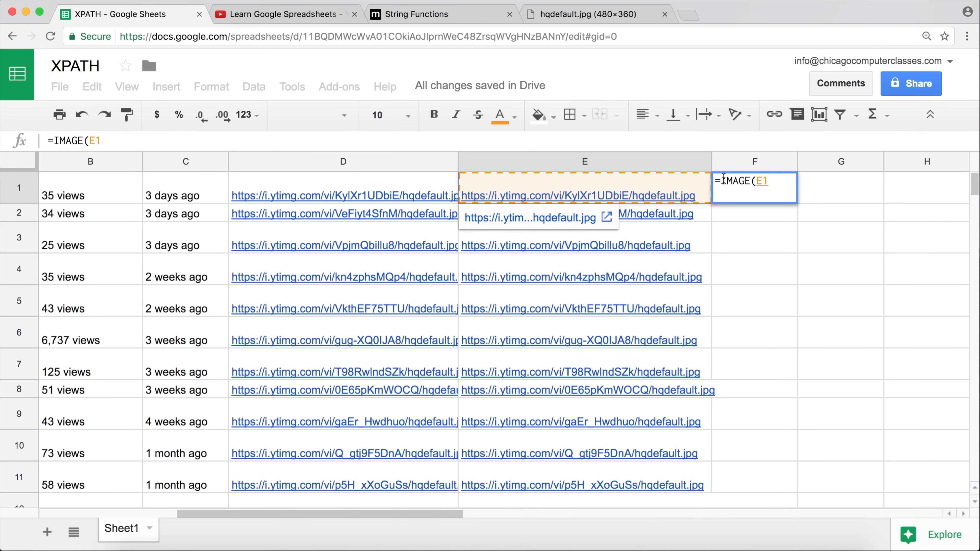
type(")")
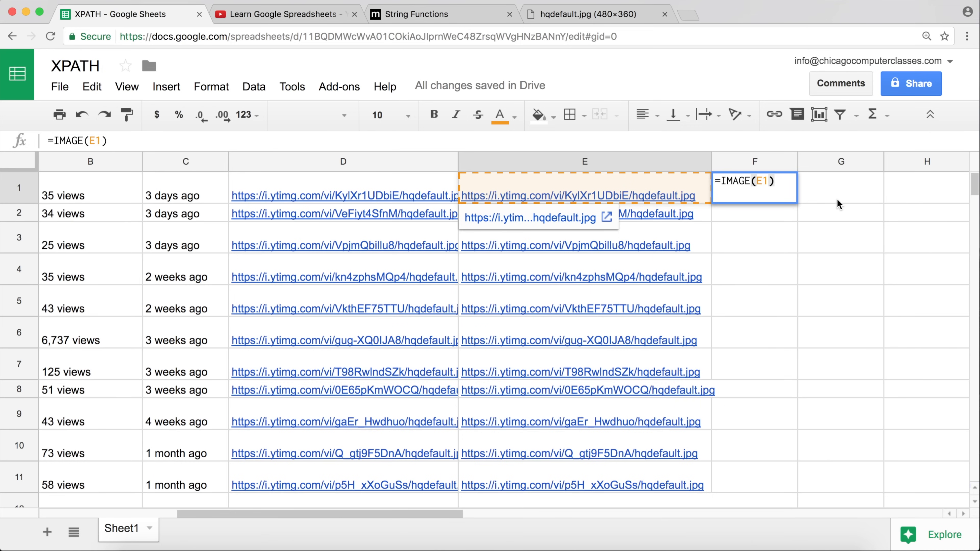
key("Return")
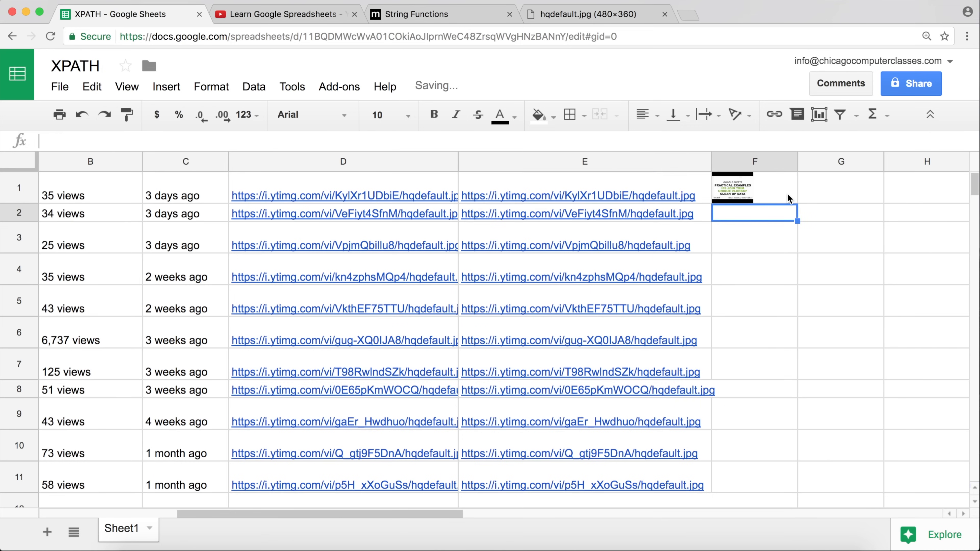
left_click(739, 192)
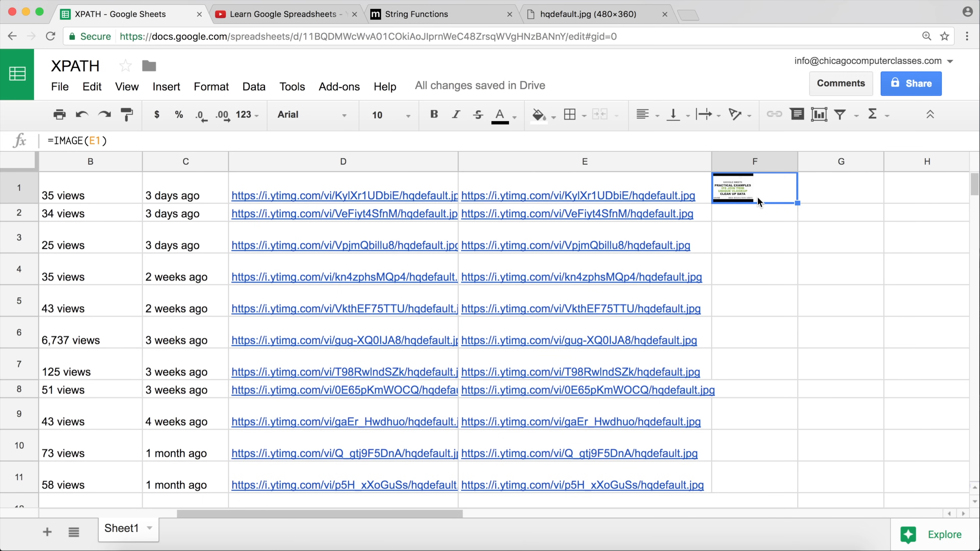
key("Delete")
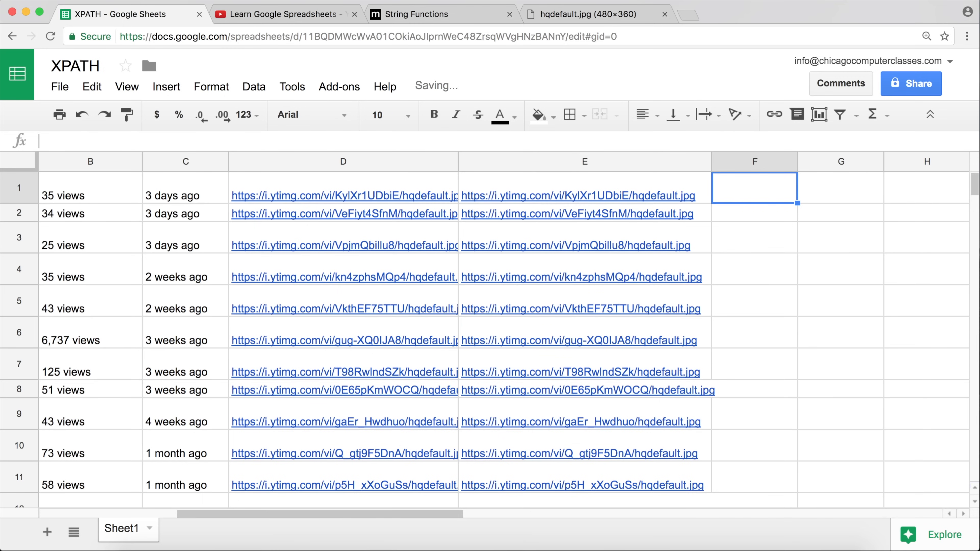
Wrap E1's formula in IMAGE to show the thumbnail directly: =image(index(SPLIT(D1,"?"),1))
left_click(691, 192)
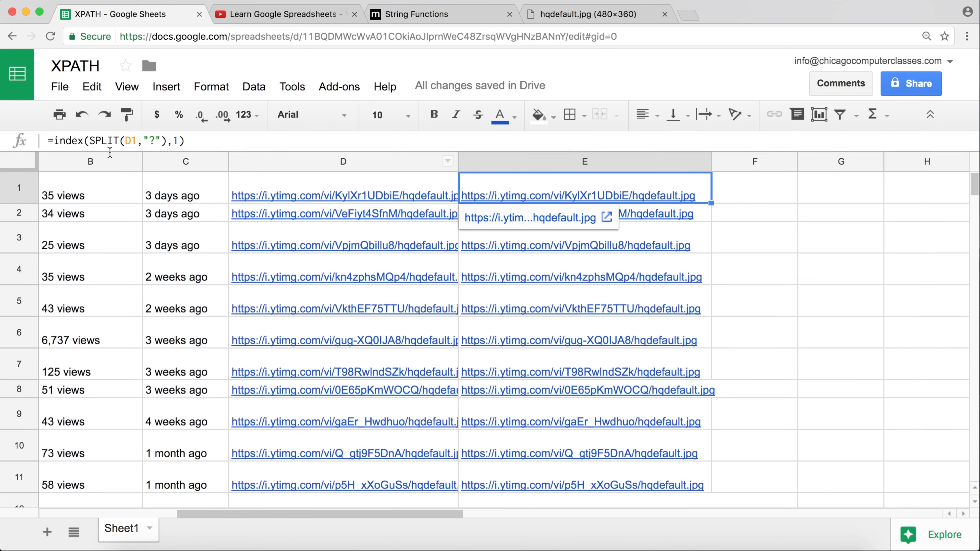
left_click(52, 141)
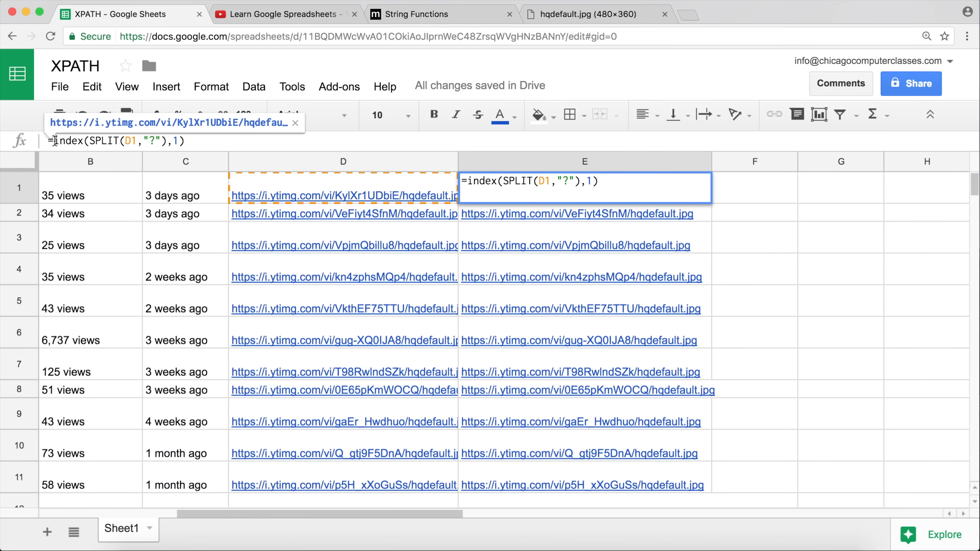
type("image(")
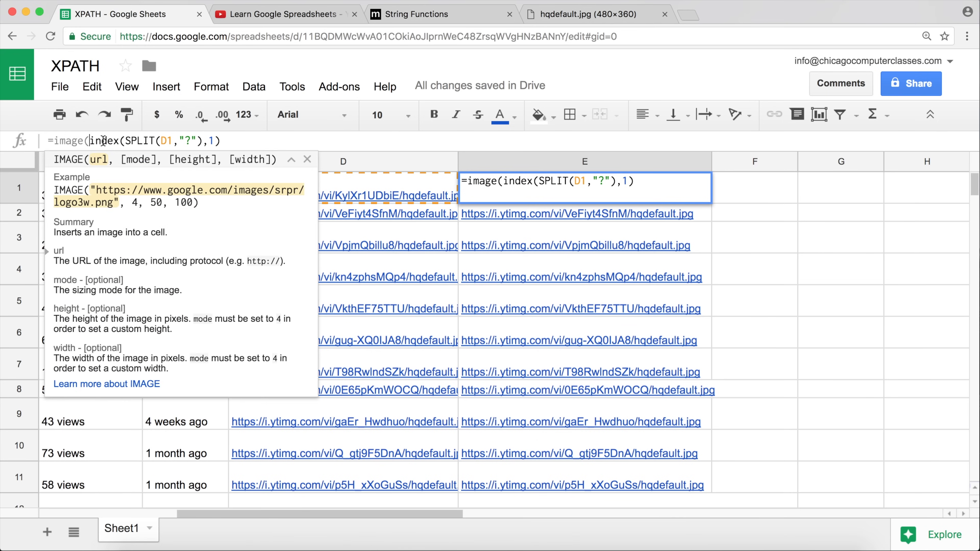
left_click(656, 187)
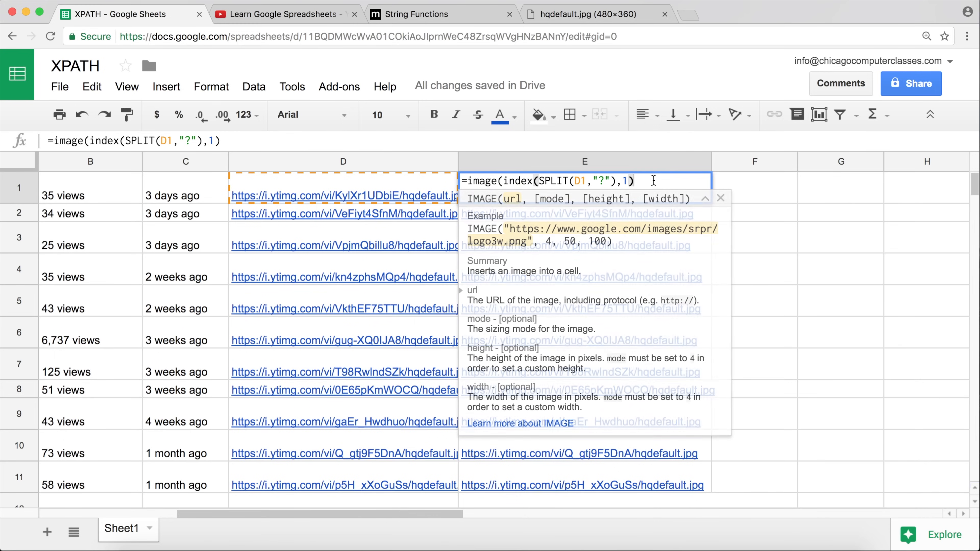
type(")")
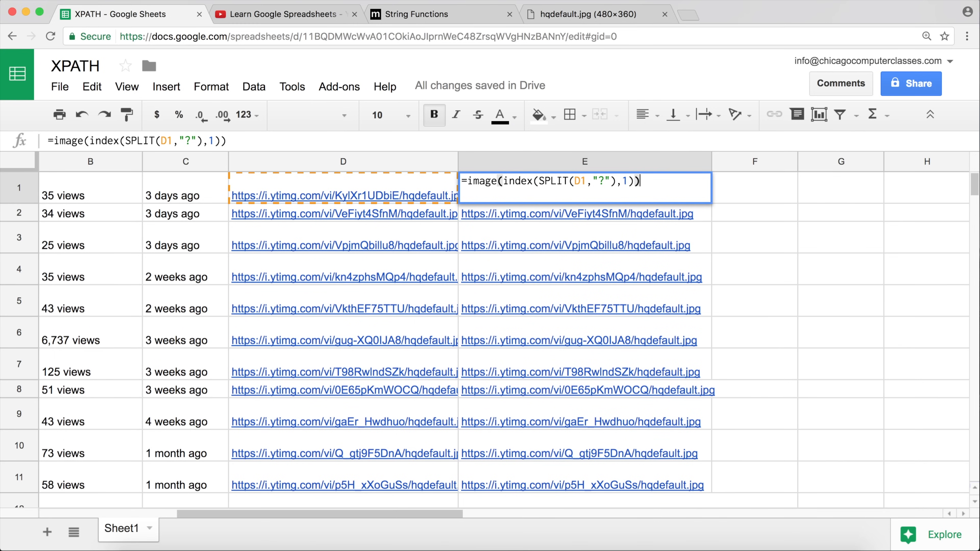
key("Return")
Fill E1's IMAGE formula down through E30 and review the thumbnails from the first row
left_click(705, 188)
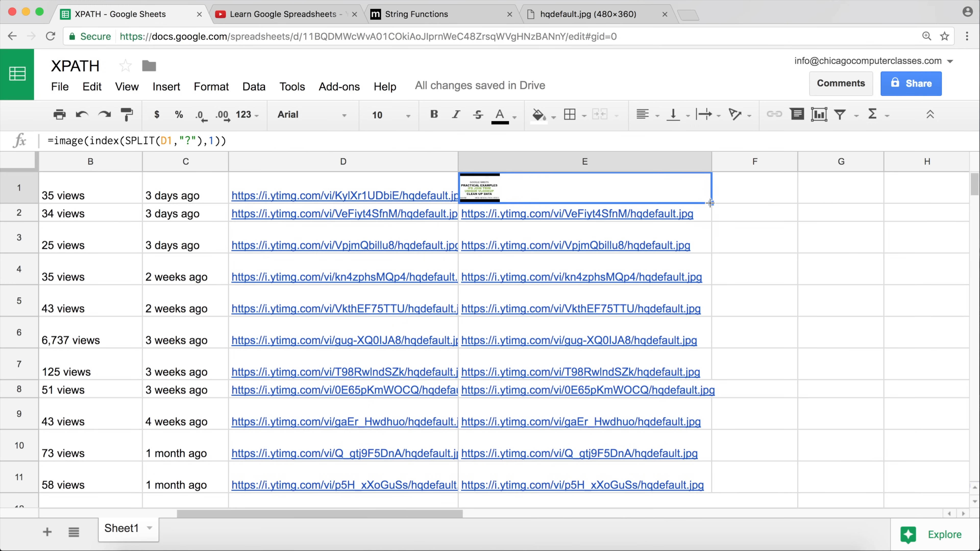
left_click_drag(711, 203, 672, 466)
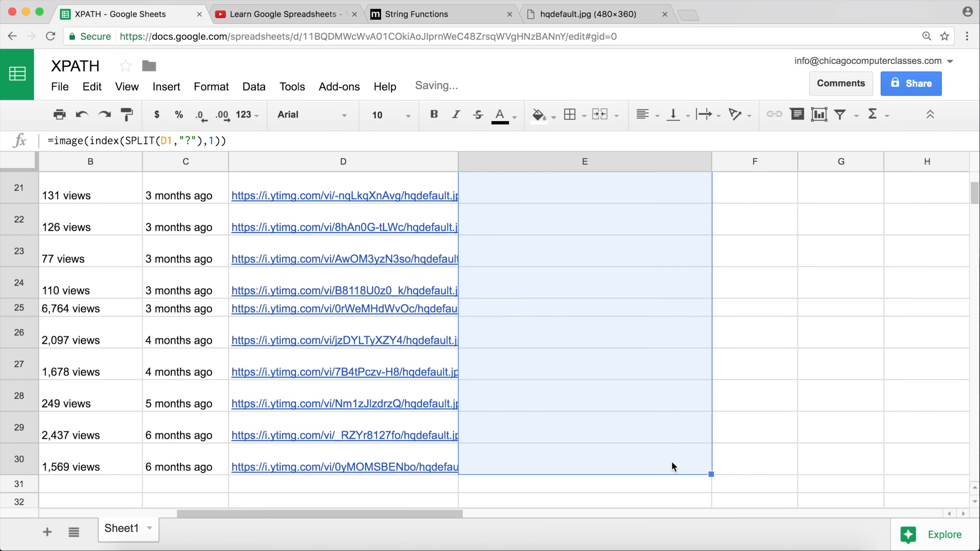
scroll(676, 375, "up", 10)
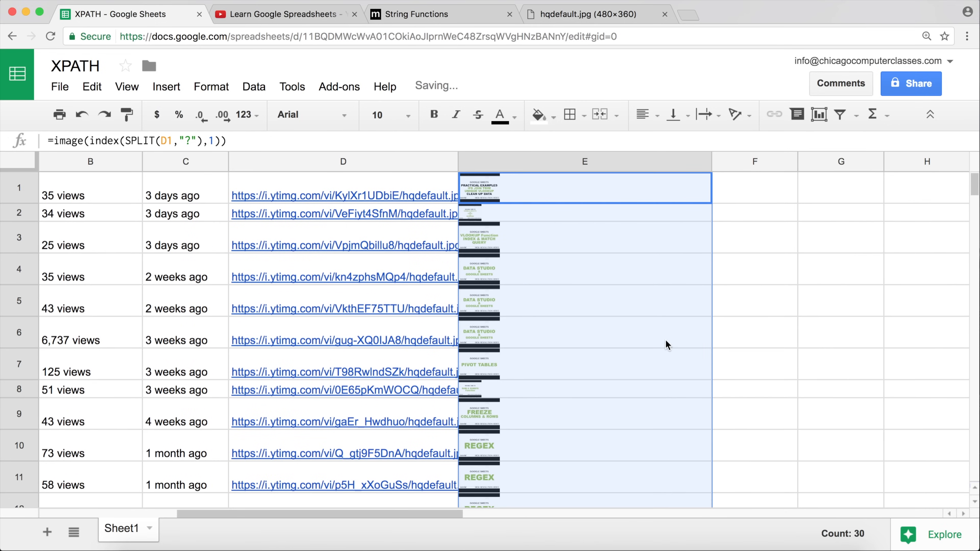
Review the thumbnail images in column E from row 1 through row 30 and return to the first row
left_click(636, 194)
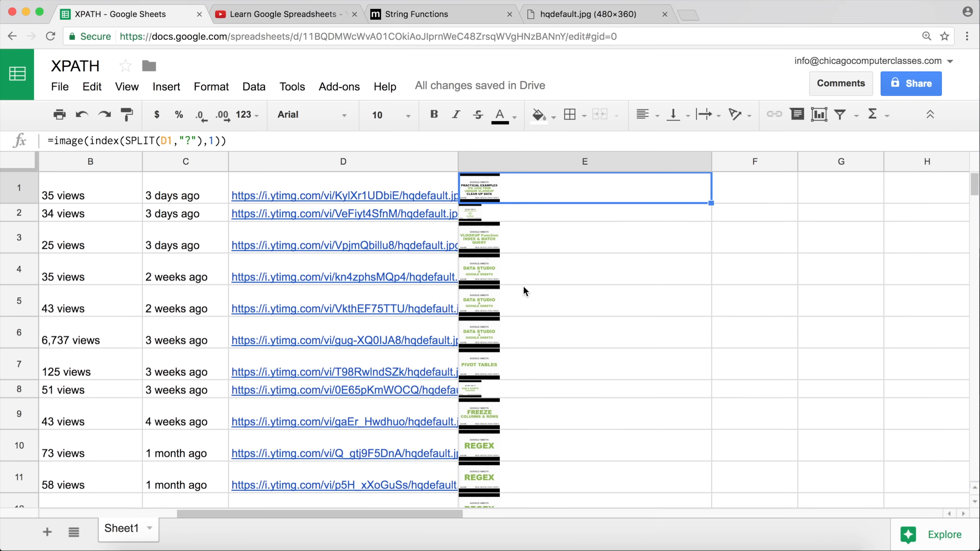
scroll(523, 285, "down", 5)
scroll(523, 286, "left", 2)
scroll(523, 286, "right", 2)
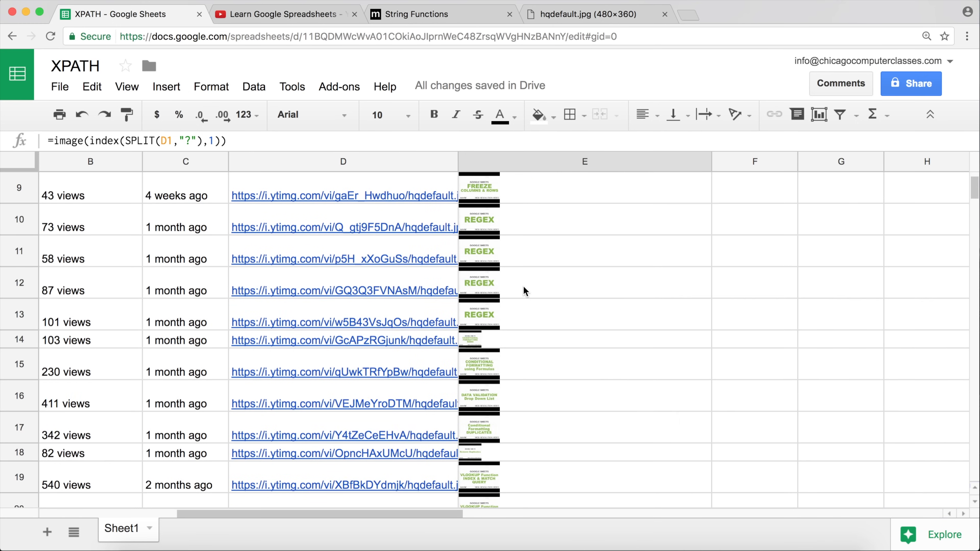
scroll(524, 290, "down", 7)
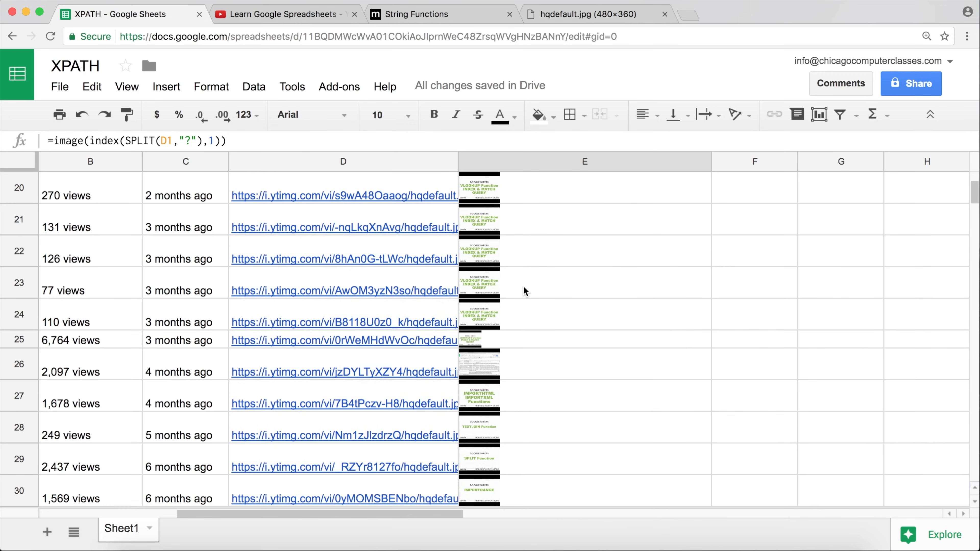
scroll(524, 290, "down", 3)
left_click(487, 342)
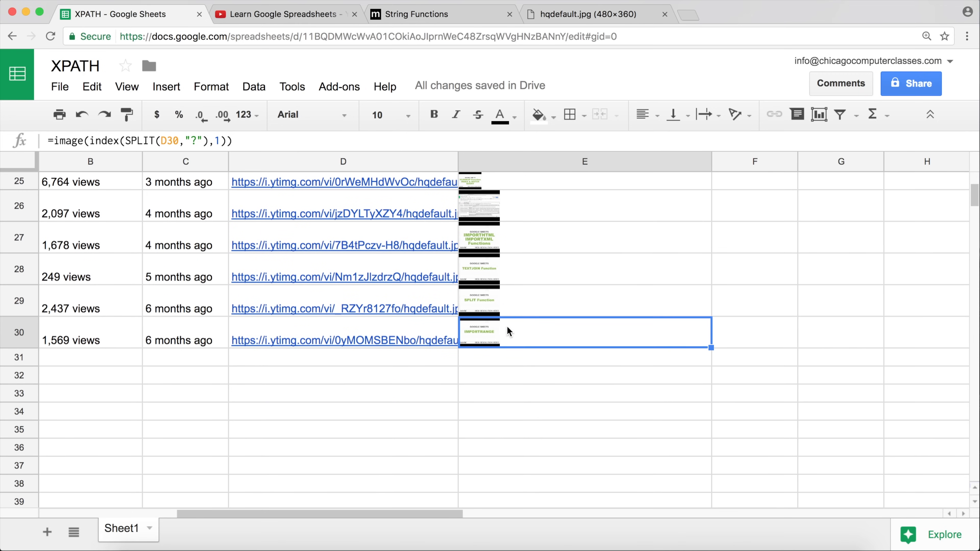
scroll(531, 303, "up", 12)
scroll(531, 303, "left", 2)
scroll(531, 303, "right", 2)
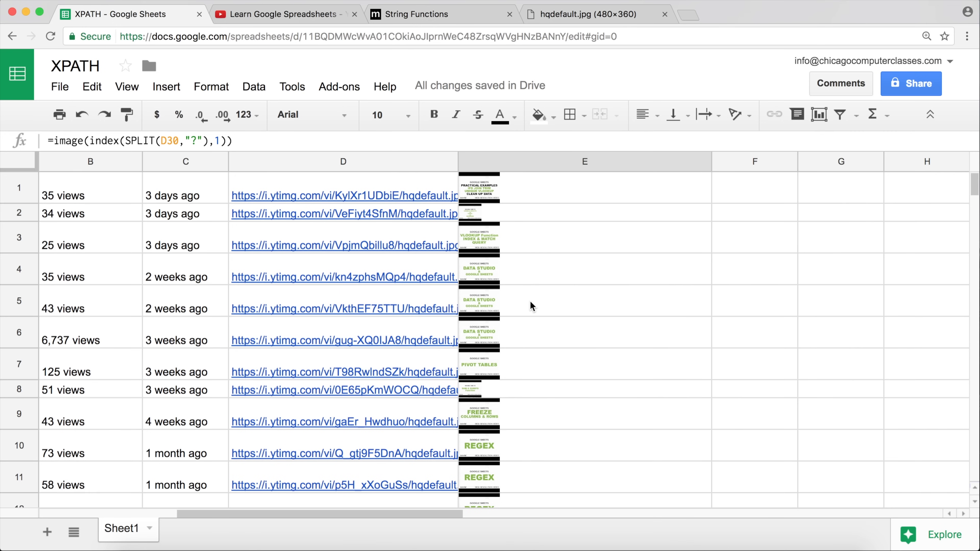
Review the first row's title, thumbnail link and image formulas in A1, D1 and E1, ending on empty cell F1
scroll(530, 299, "left", 3)
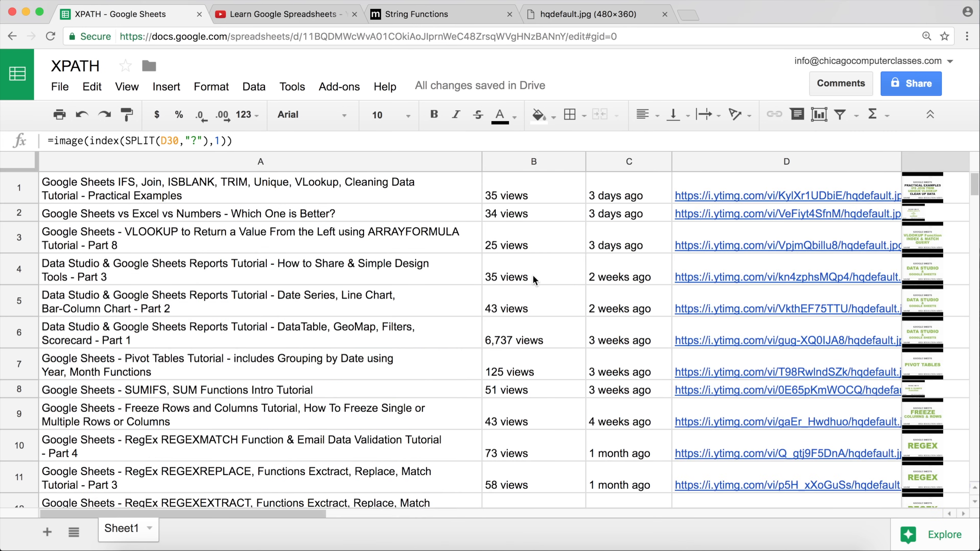
left_click(512, 202)
left_click(427, 191)
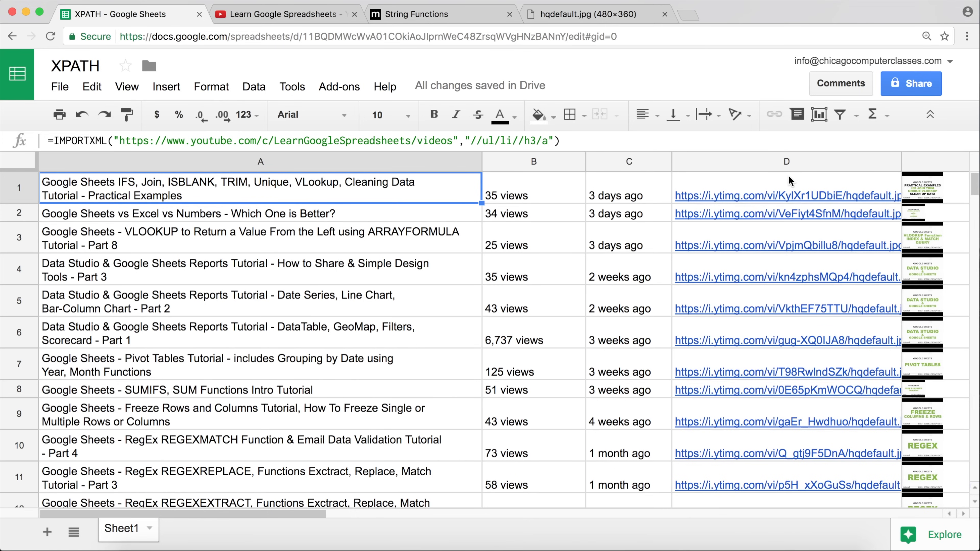
left_click(923, 188)
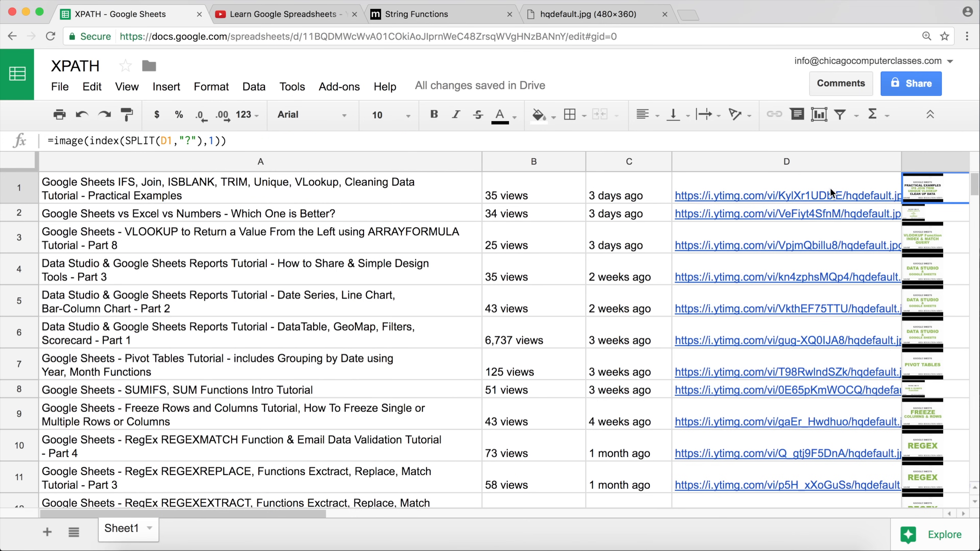
mouse_move(831, 193)
key("Right")
key("Left")
key("Left")
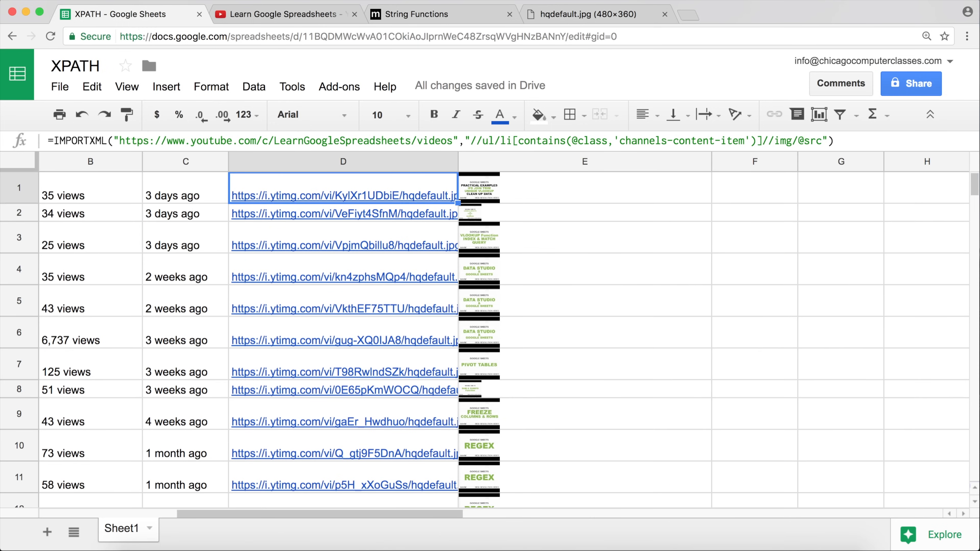
key("Right")
left_click(771, 183)
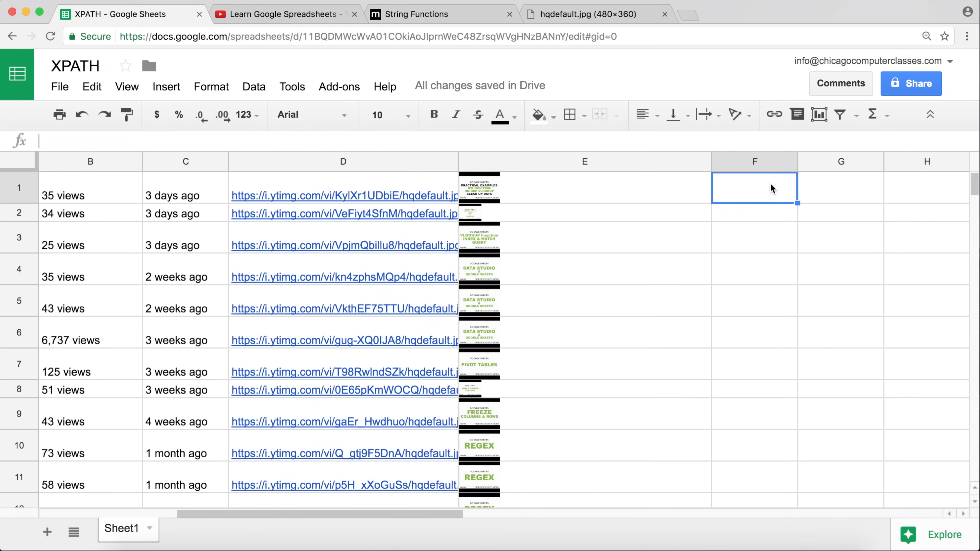
Switch to the YouTube channel page and inspect the first video's thumbnail link element and its href attribute
left_click(331, 13)
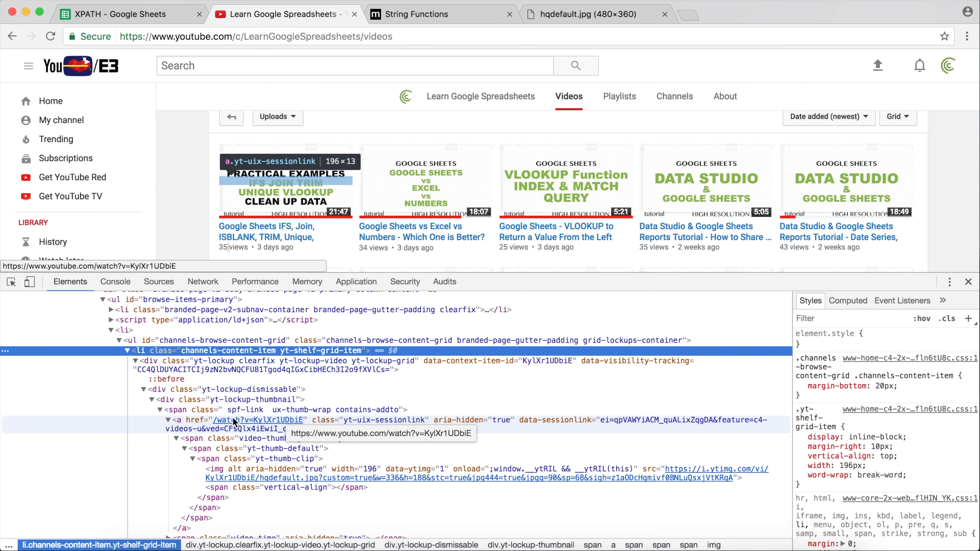
left_click(191, 421)
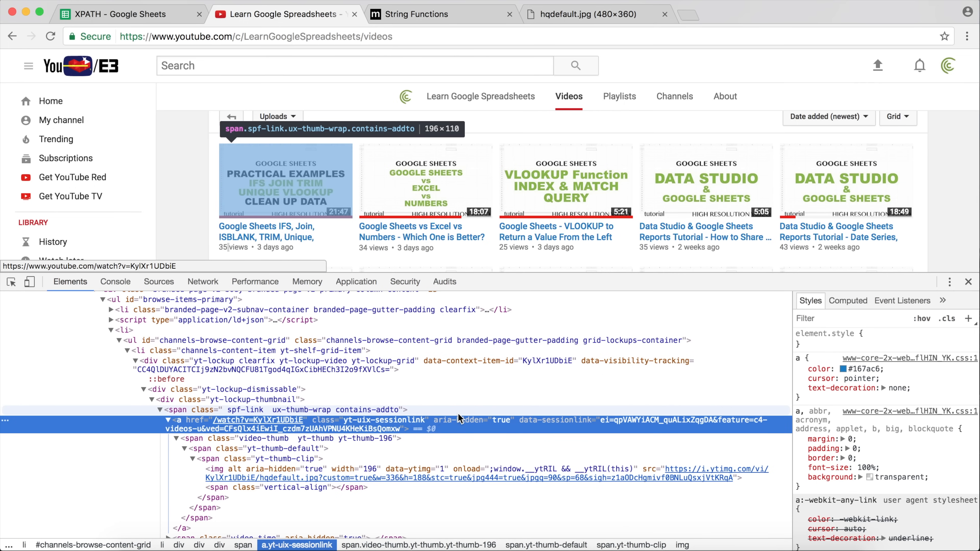
scroll(458, 413, "down", 1)
scroll(385, 397, "up", 1)
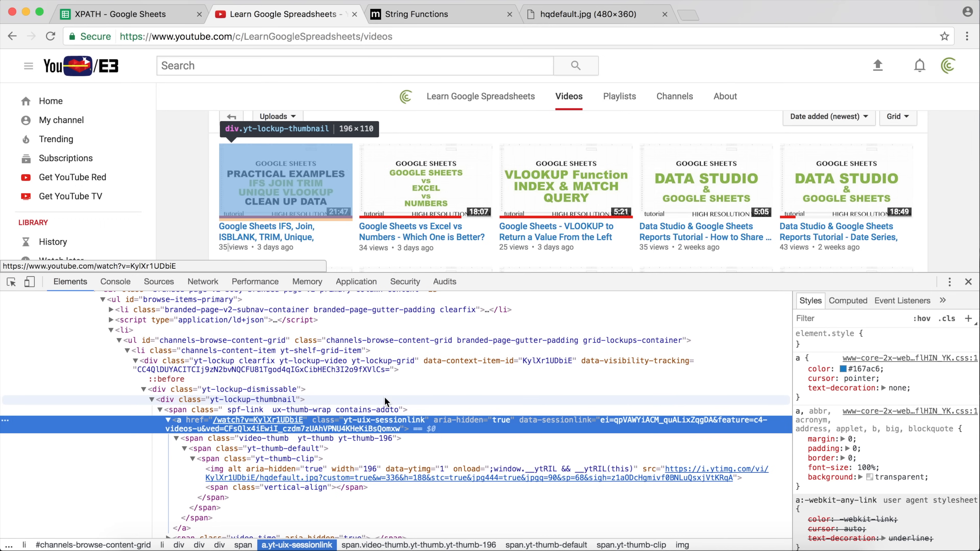
scroll(385, 397, "up", 1)
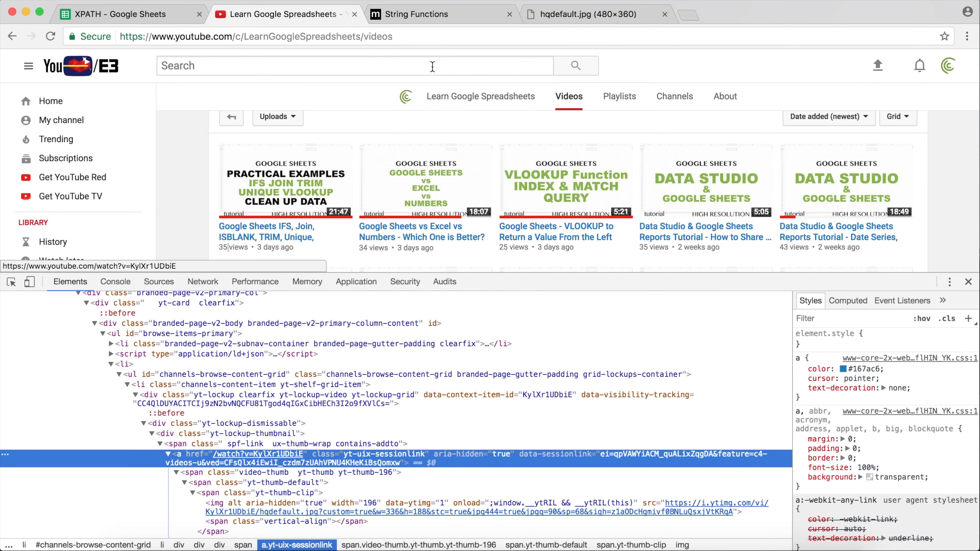
Return to the XPATH spreadsheet and copy the text of D1's IMPORTXML formula into F1, leaving it open for editing
left_click(119, 14)
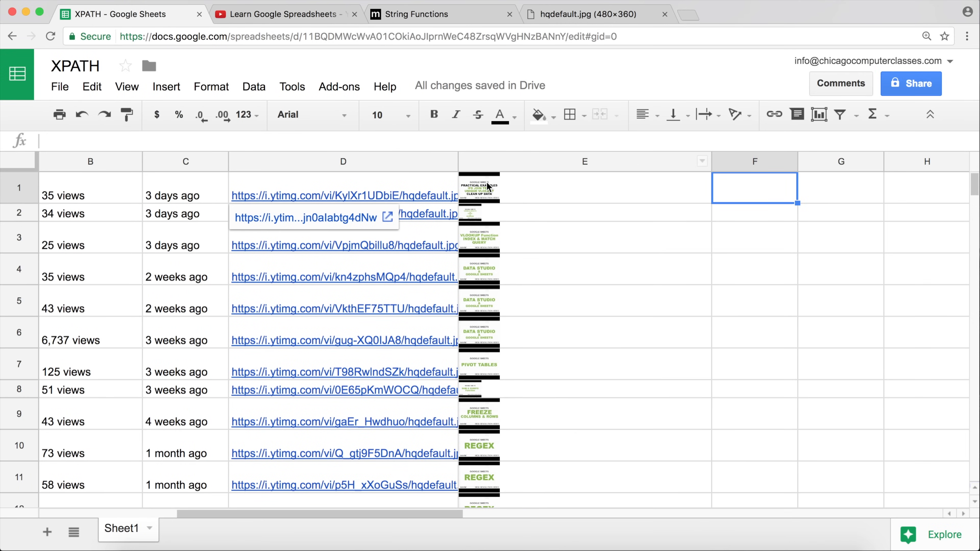
left_click(460, 184)
key("Left")
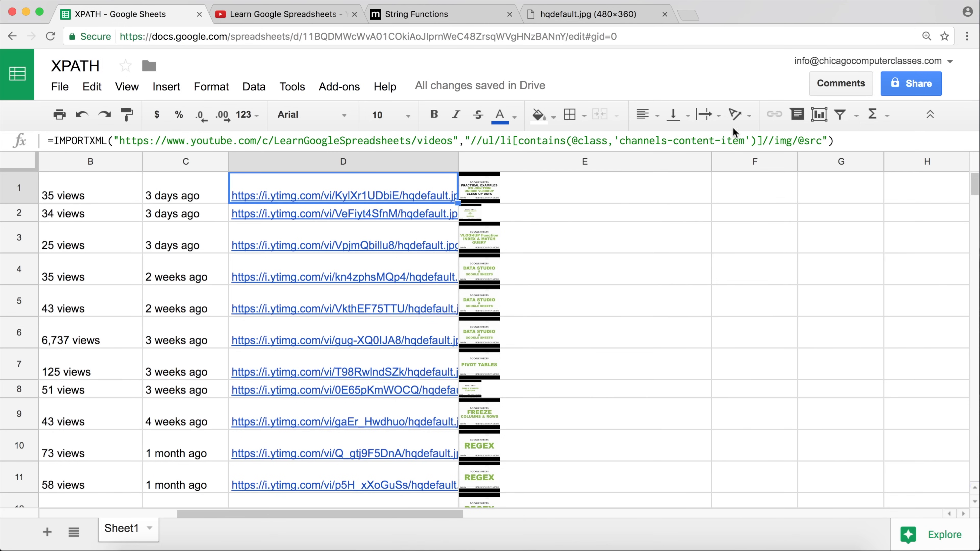
left_click_drag(834, 142, 14, 132)
key("ctrl+c")
key("Escape")
double_click(737, 183)
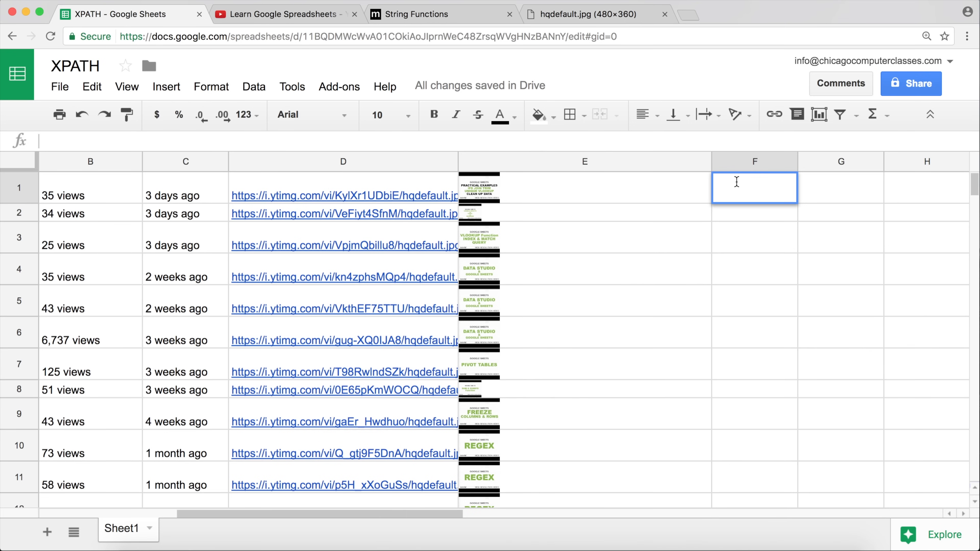
key("ctrl+v")
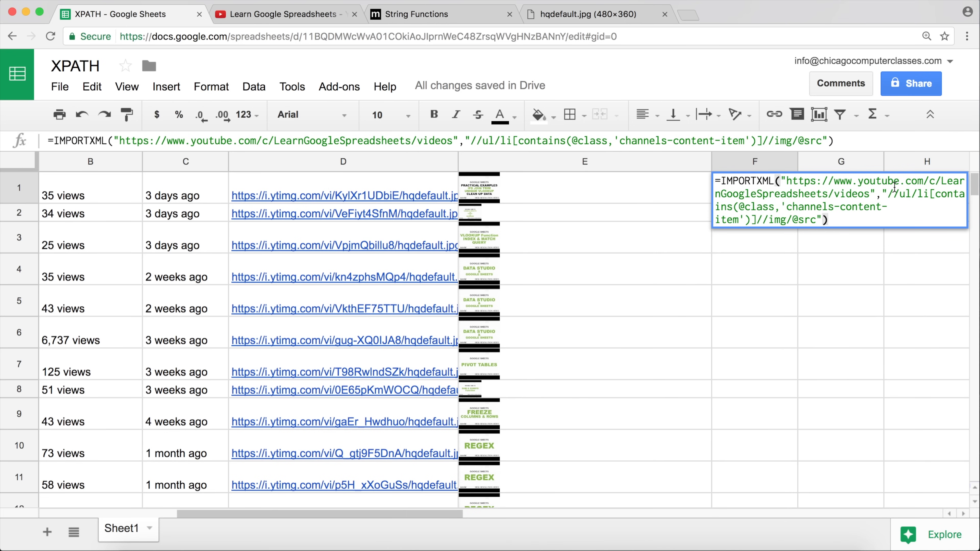
Replace the img element with a in F1's XPath query, keeping the channels-content-item condition
left_click_drag(887, 193, 754, 218)
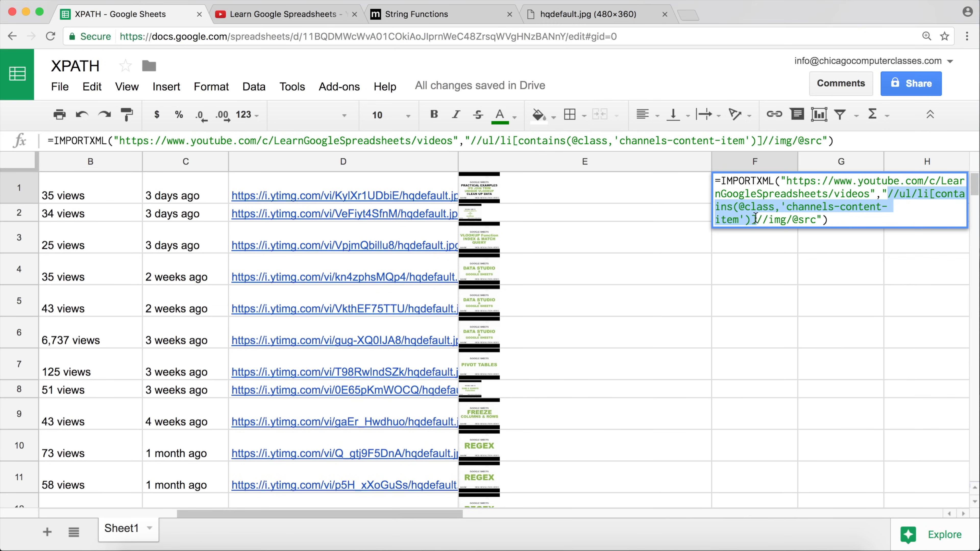
left_click(774, 220)
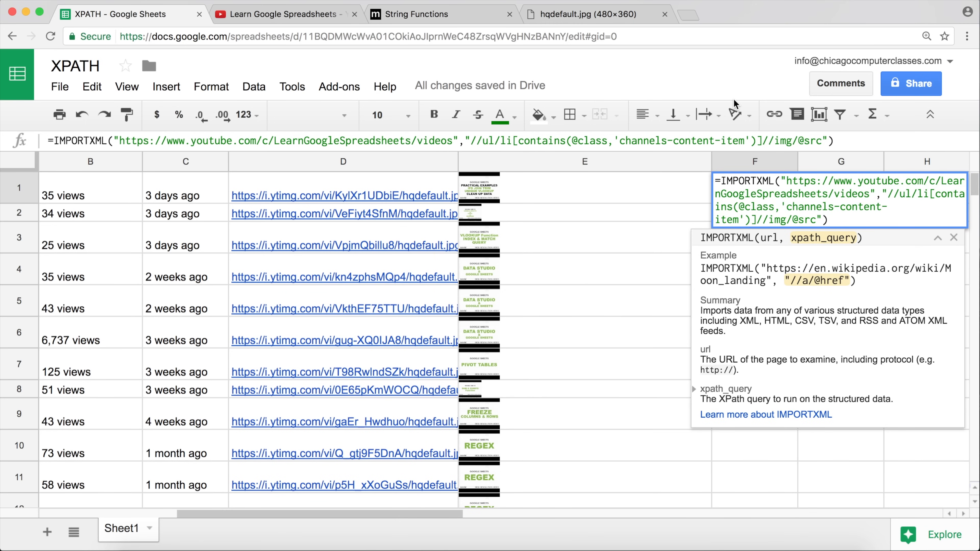
left_click(251, 13)
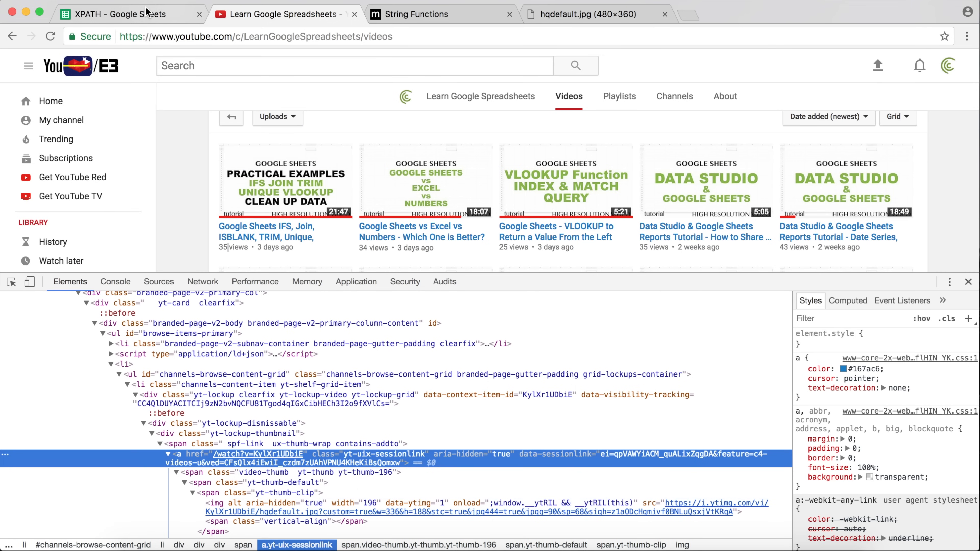
left_click(147, 16)
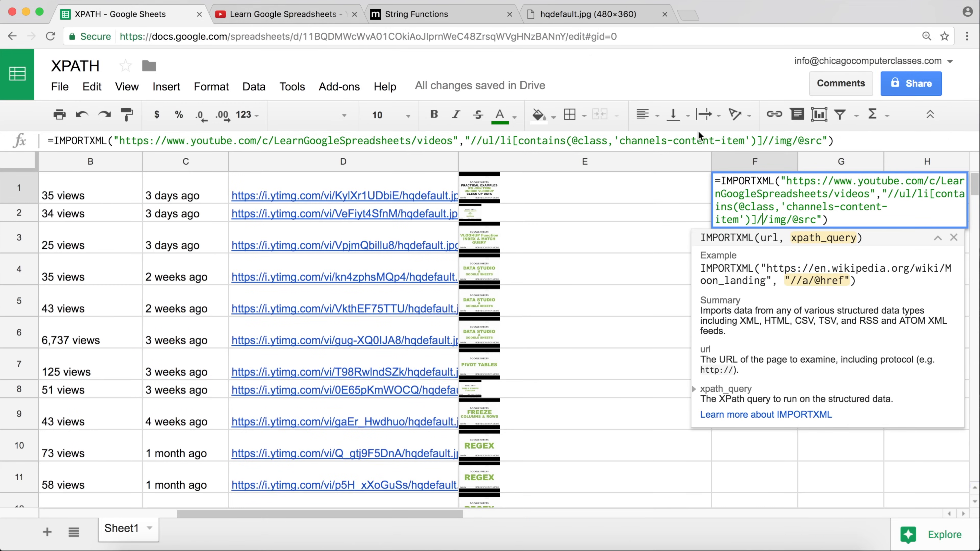
double_click(780, 219)
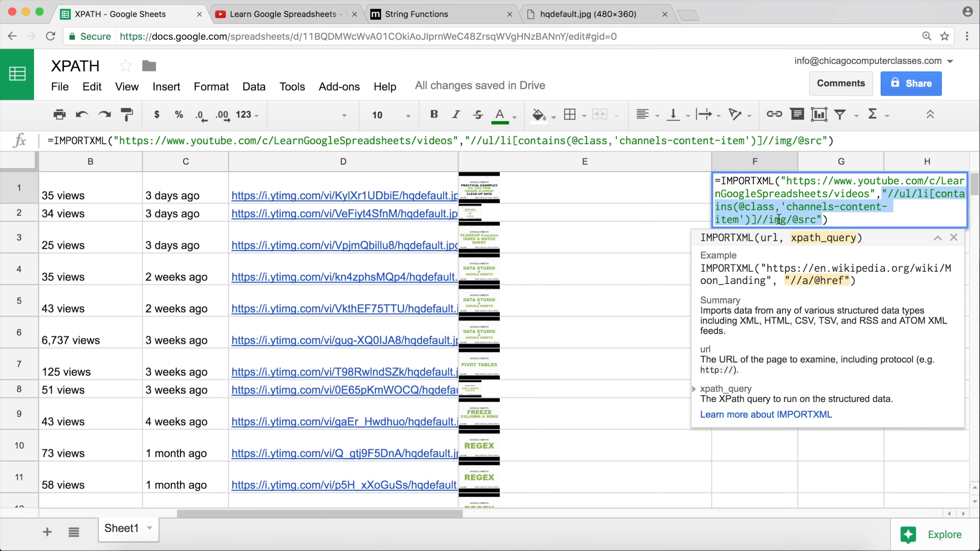
left_click(786, 219)
key("BackSpace")
key("BackSpace")
key("BackSpace")
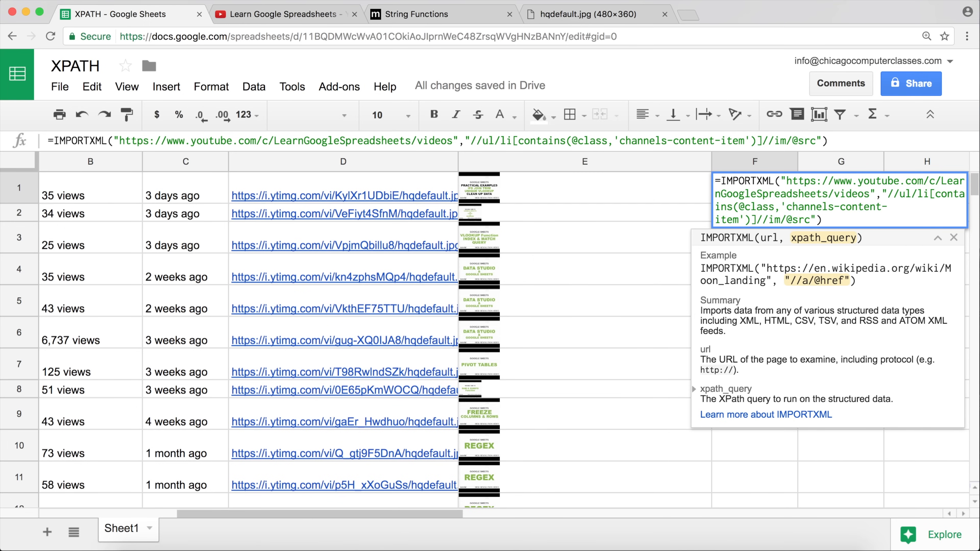
type("a")
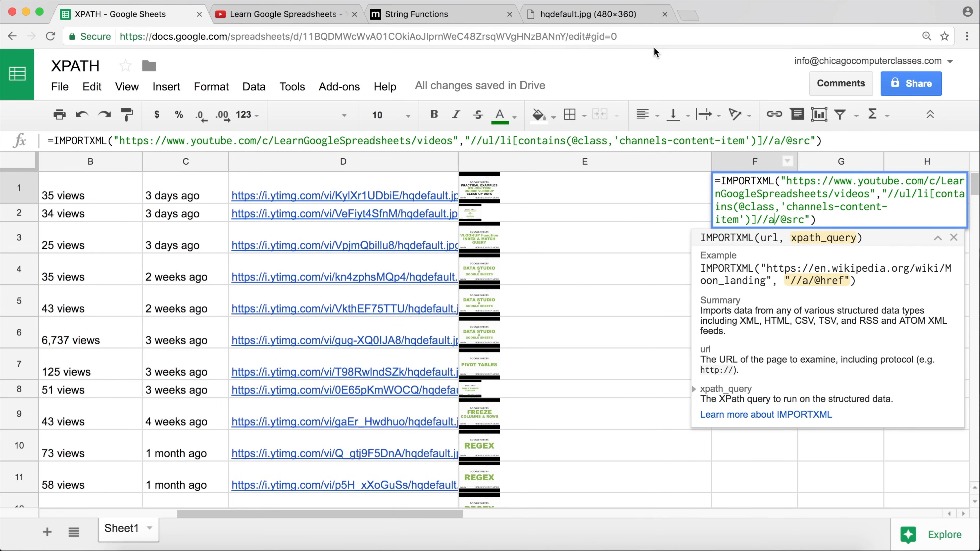
left_click(324, 14)
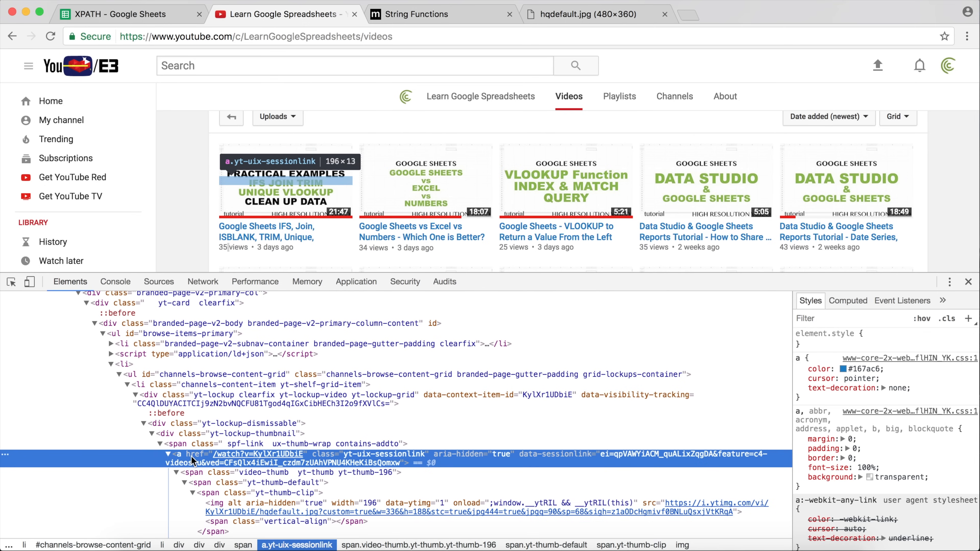
left_click(170, 18)
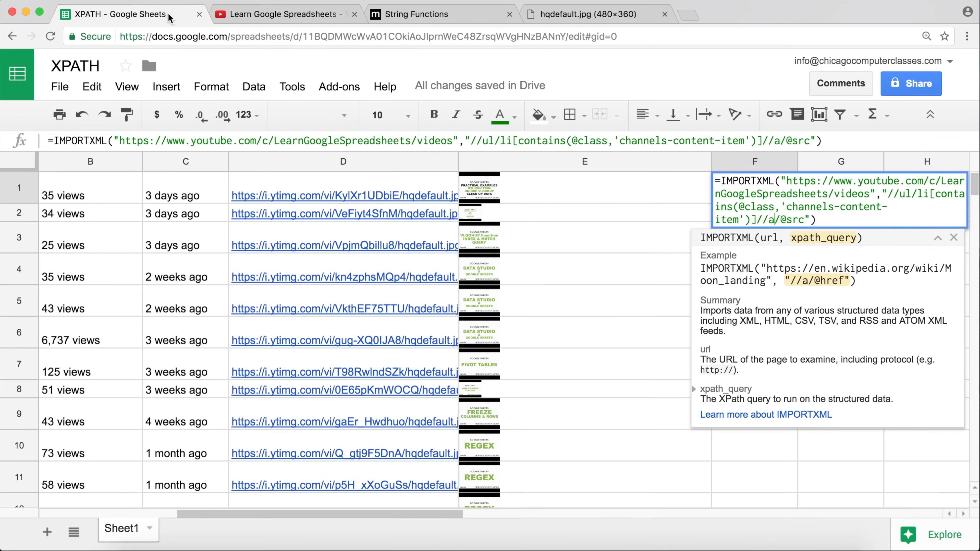
left_click_drag(805, 219, 788, 219)
type("href")
key("Return")
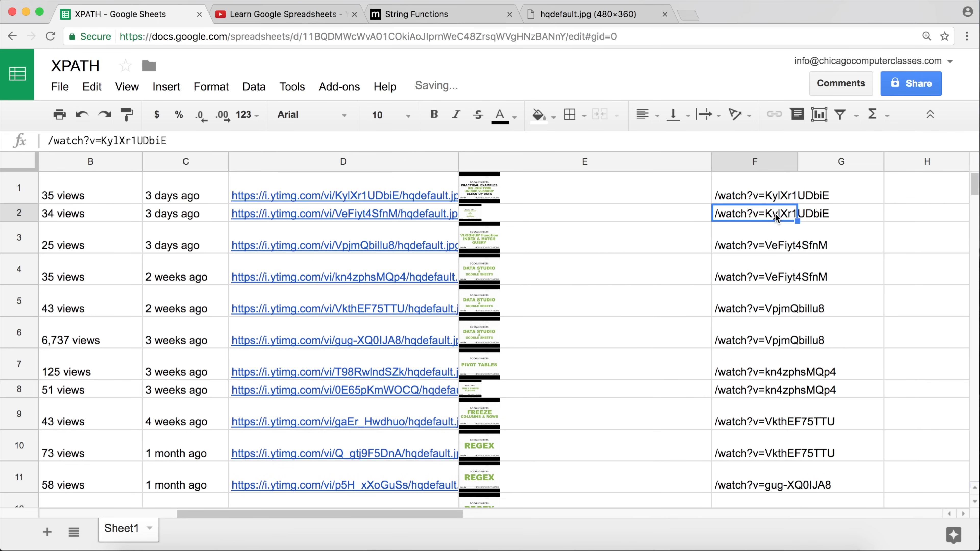
Examine the imported video links in column F from the first to the last row, comparing the entries in F1 and F2
left_click(738, 186)
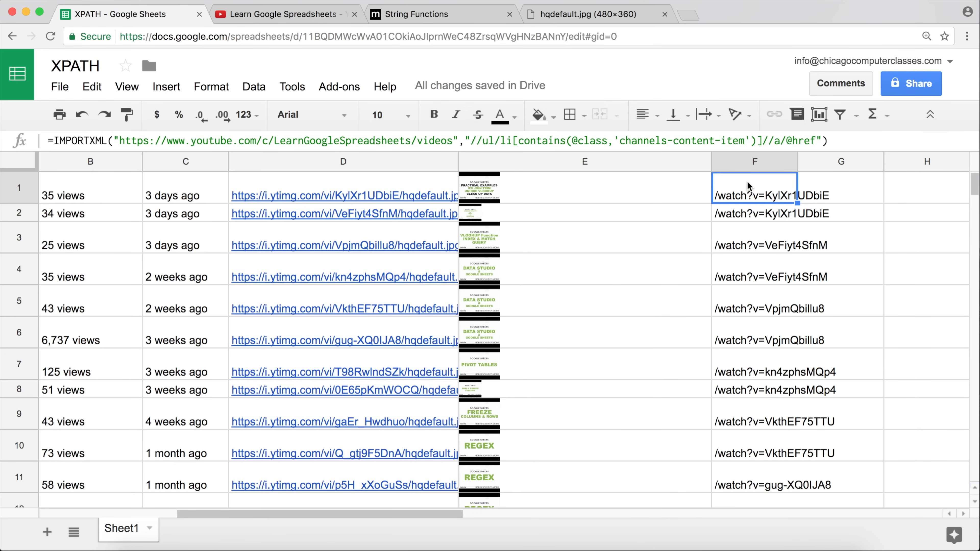
scroll(742, 278, "down", 10)
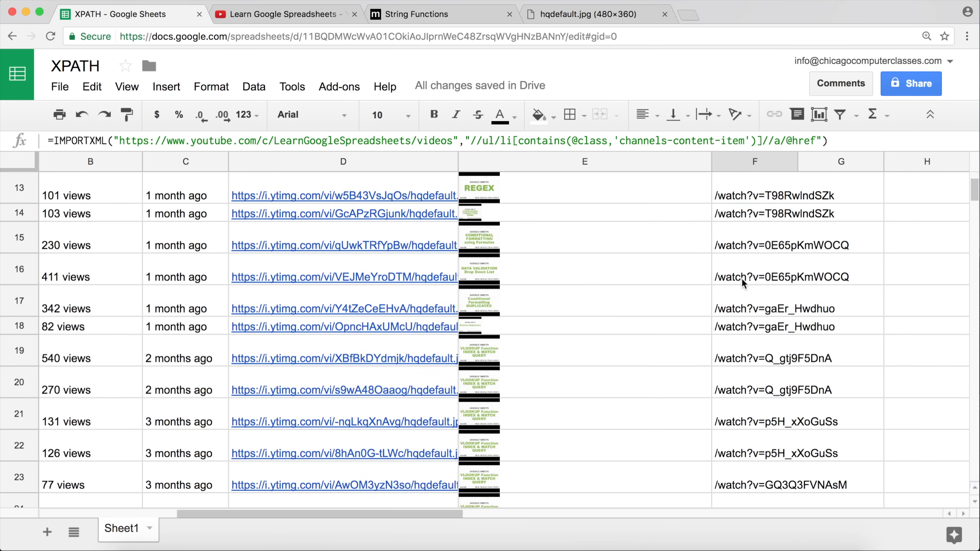
left_click(742, 278)
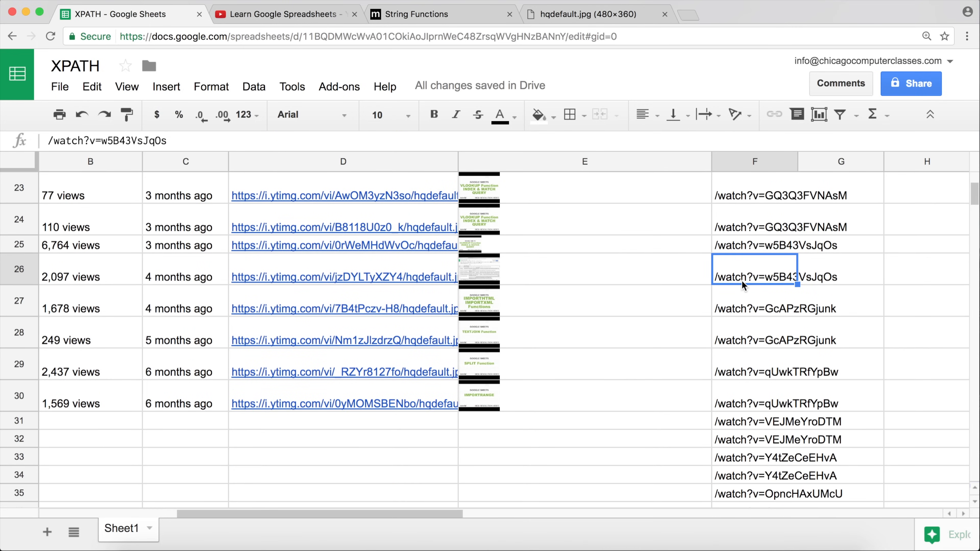
key("super+Down")
key("super+Up")
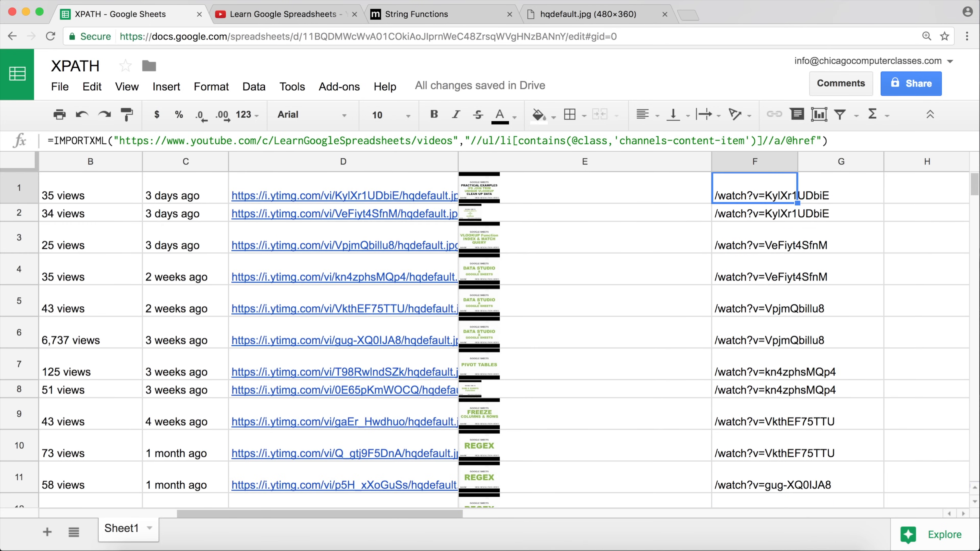
key("super+Down")
key("super+Up")
key("super+Down")
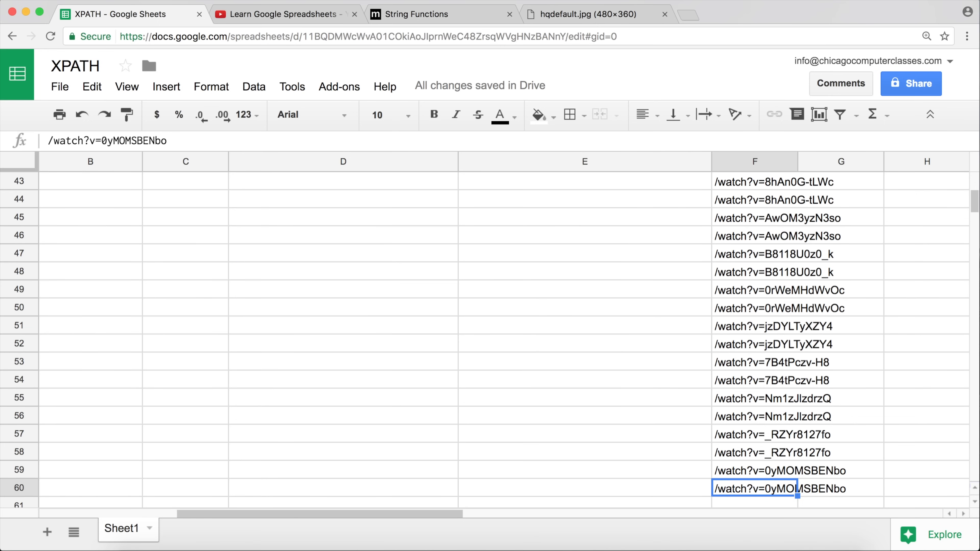
key("super+Up")
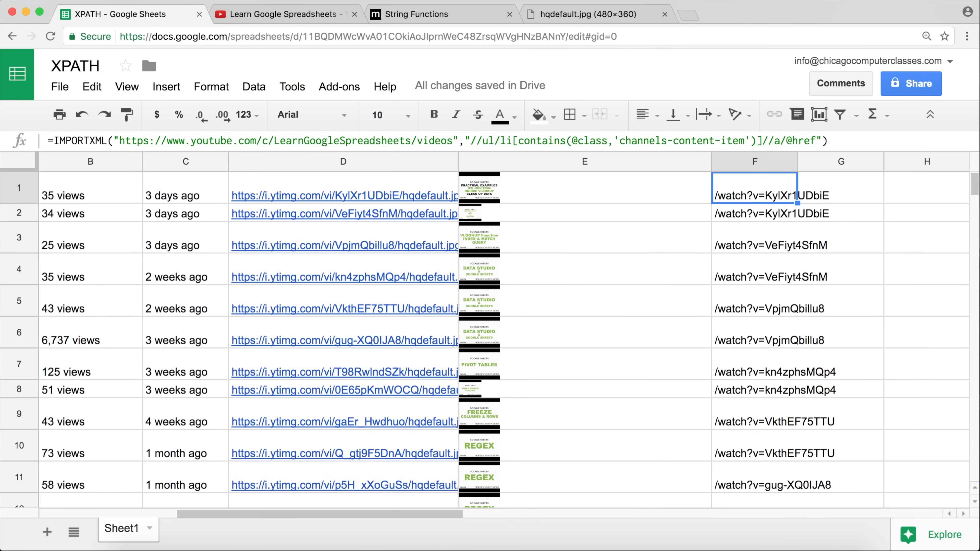
left_click(750, 214)
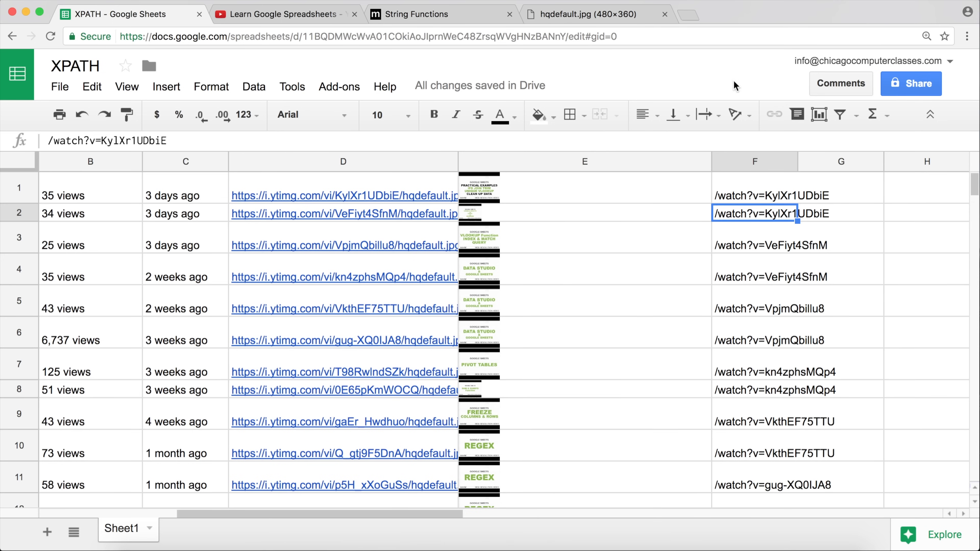
Switch to the YouTube videos page and examine the first video's thumbnail link element and the elements nested in it in the page's HTML
left_click(318, 17)
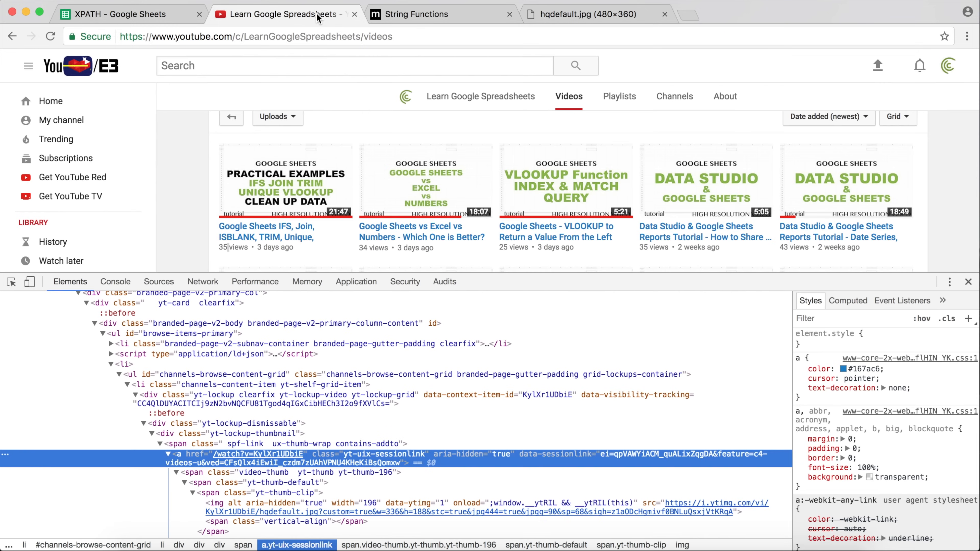
scroll(306, 436, "down", 5)
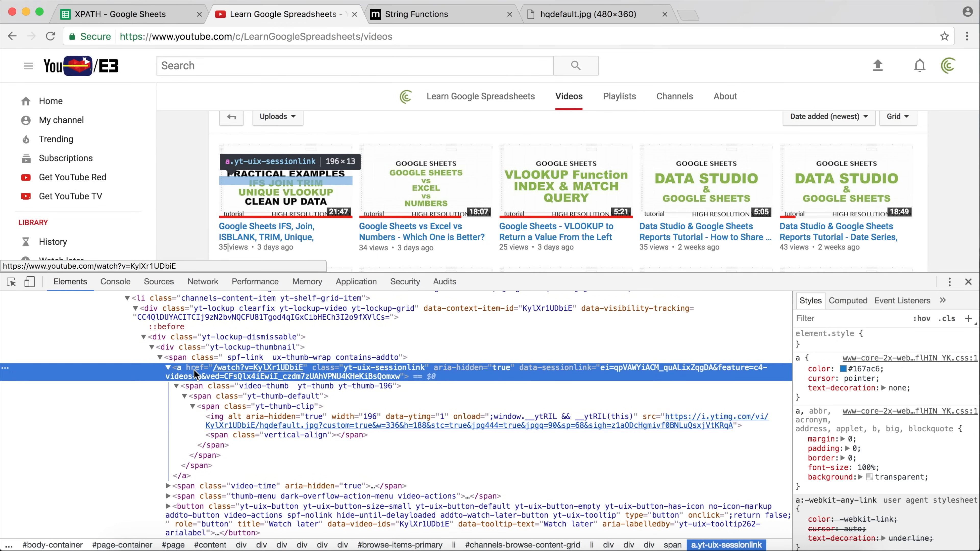
scroll(194, 369, "up", 4)
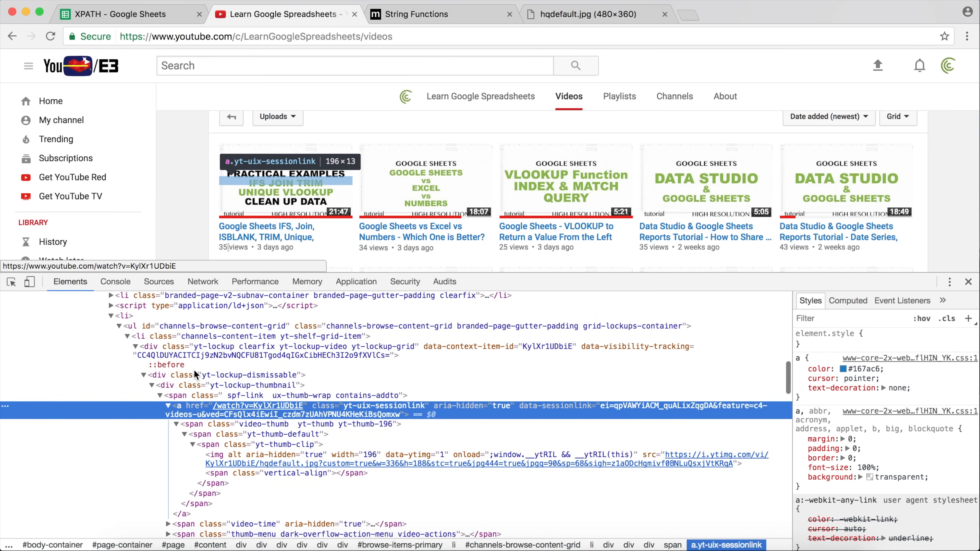
scroll(194, 369, "down", 2)
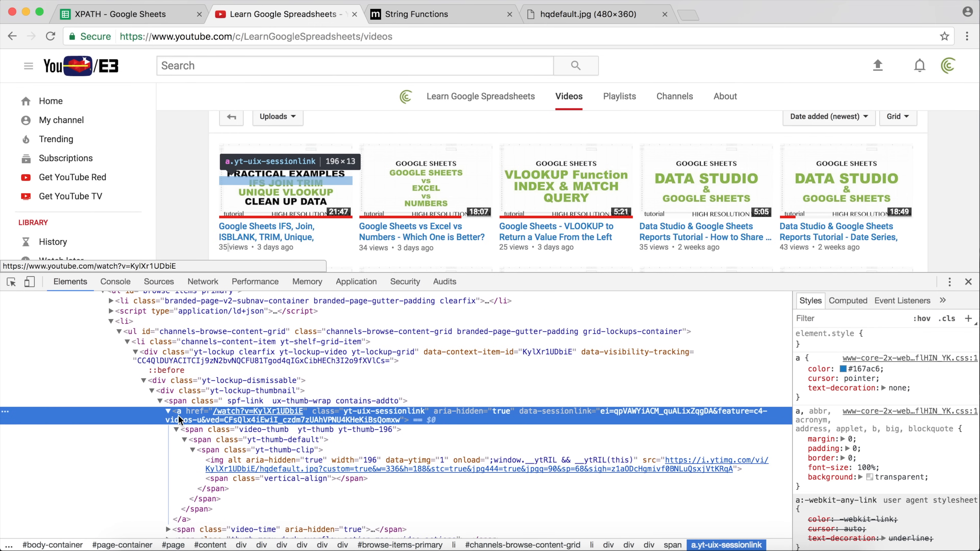
scroll(178, 418, "down", 1)
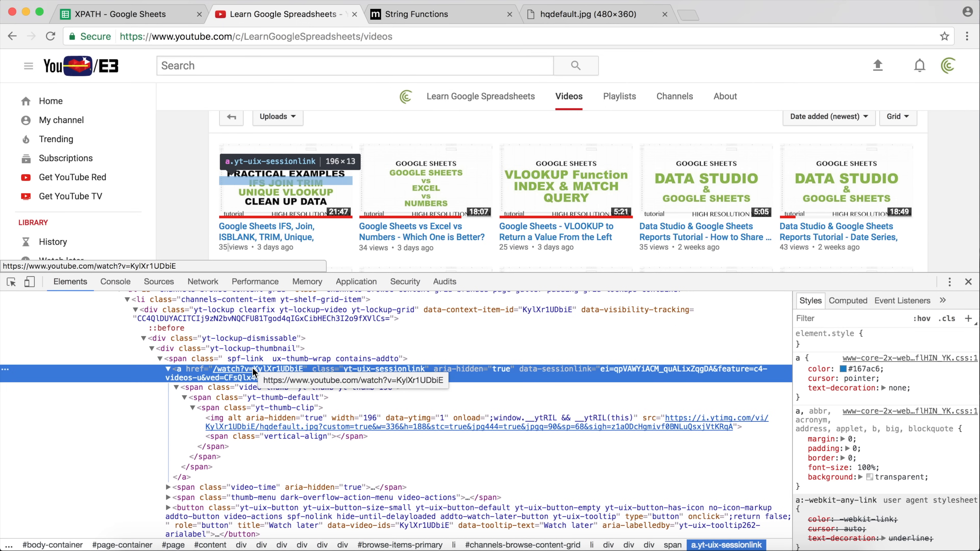
scroll(253, 371, "down", 2)
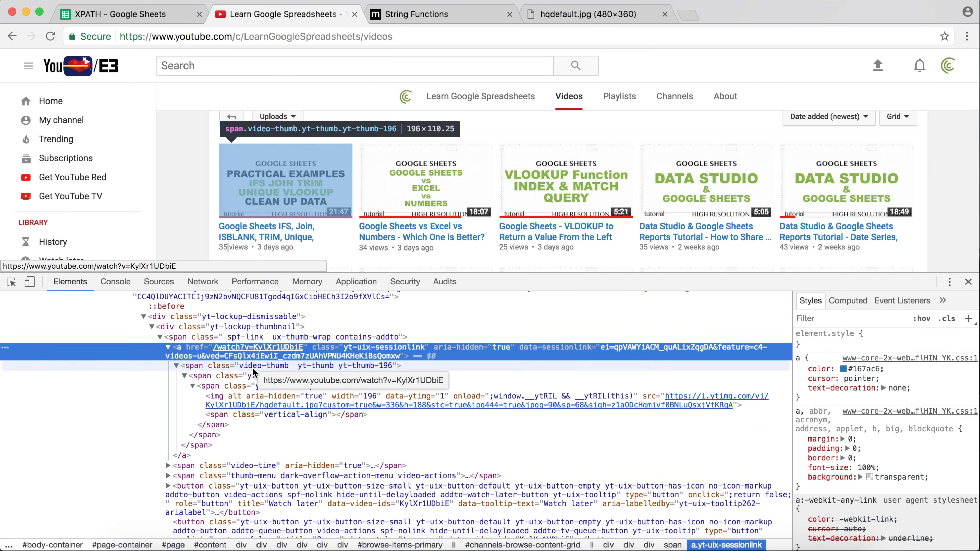
scroll(252, 367, "down", 1)
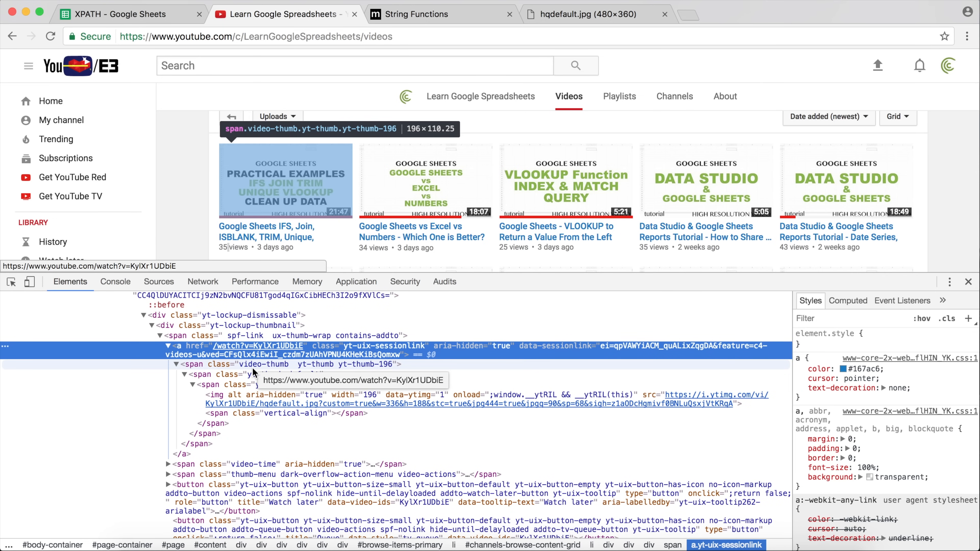
scroll(252, 367, "down", 2)
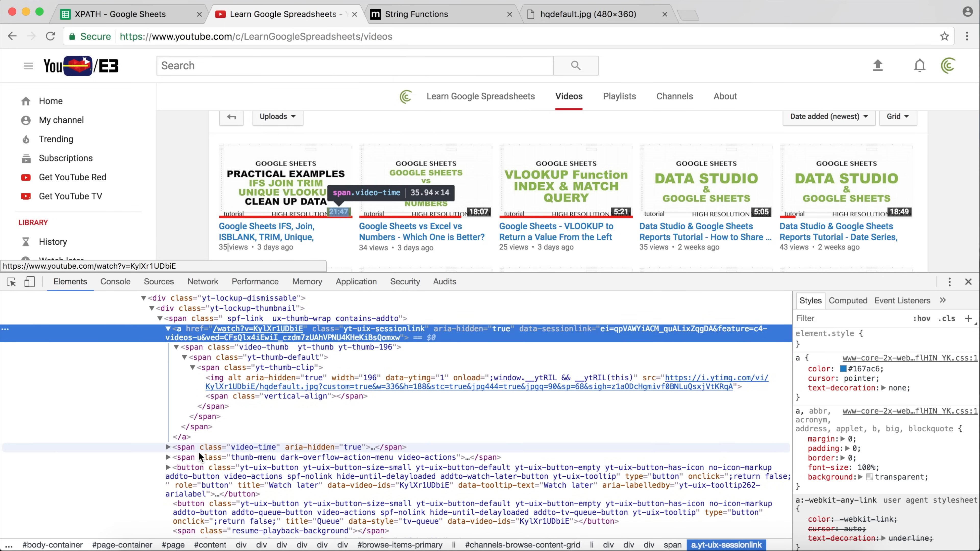
Collapse the thumbnail link's element and inspect the elements that follow it, down to the link inside the yt-lockup-title heading
left_click(169, 327)
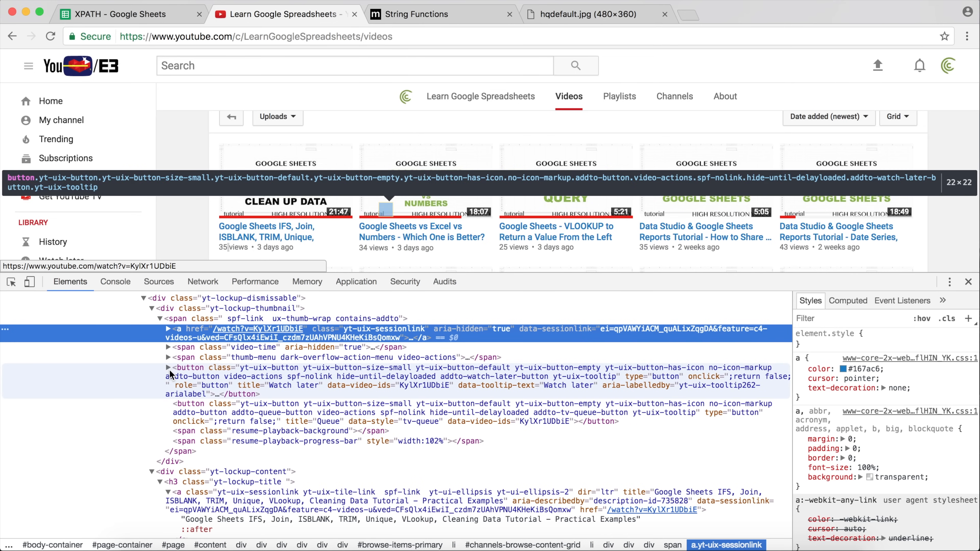
left_click(169, 368)
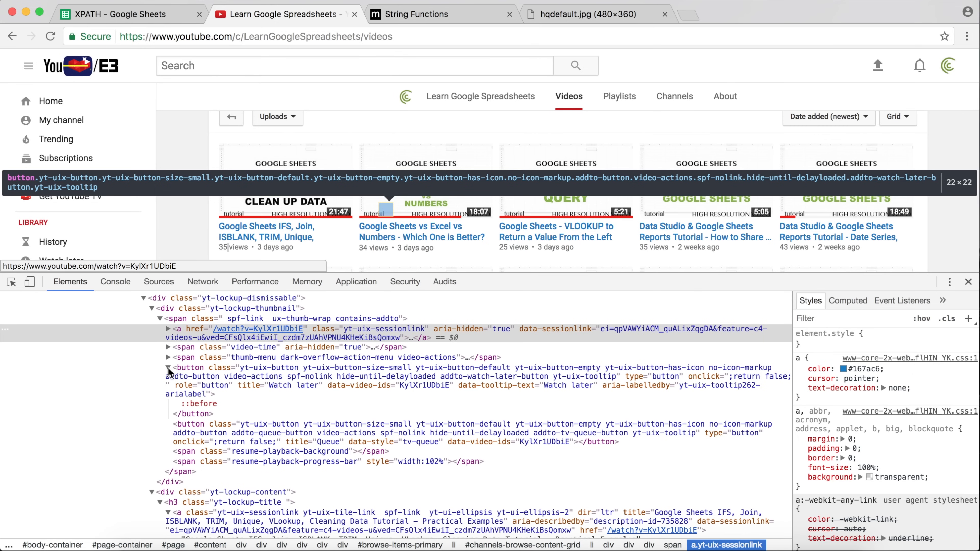
left_click(168, 368)
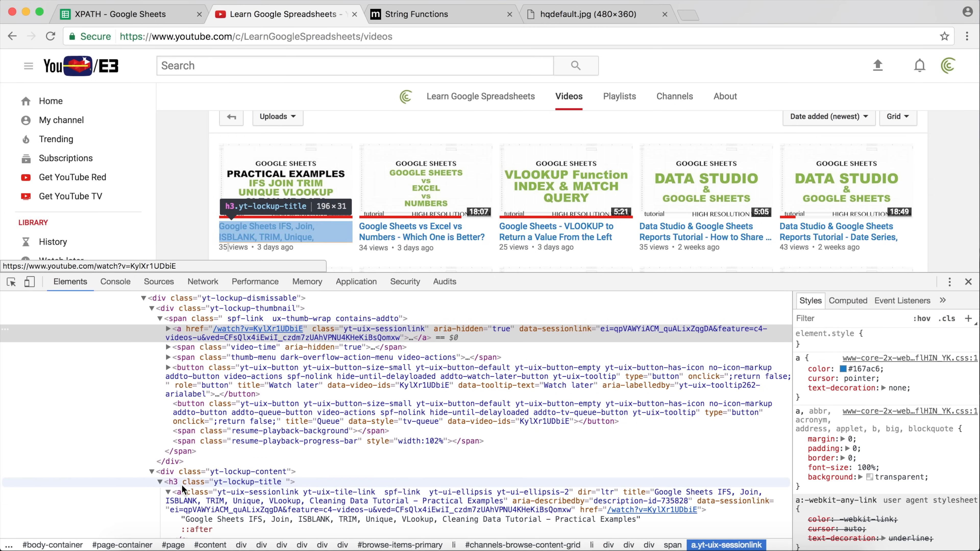
scroll(182, 492, "down", 2)
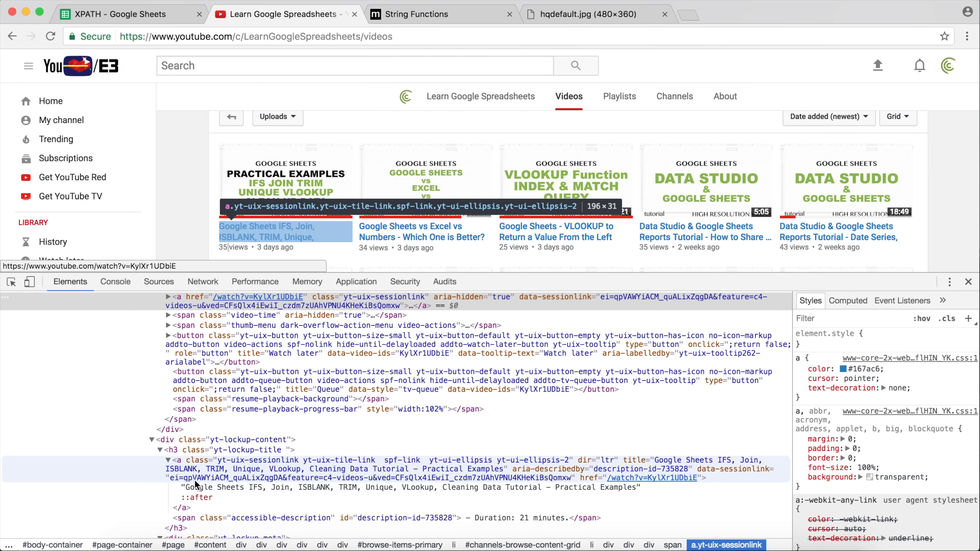
scroll(162, 440, "up", 4)
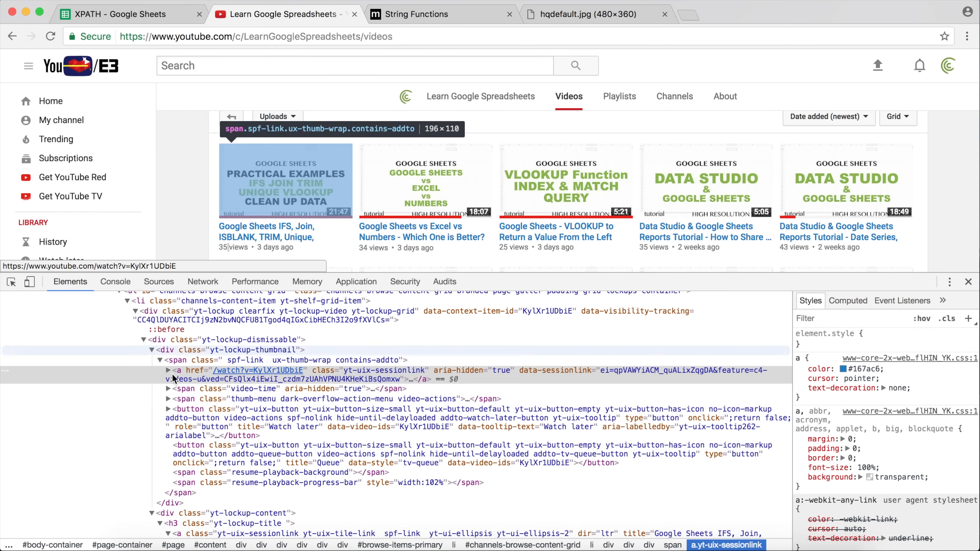
scroll(173, 377, "up", 1)
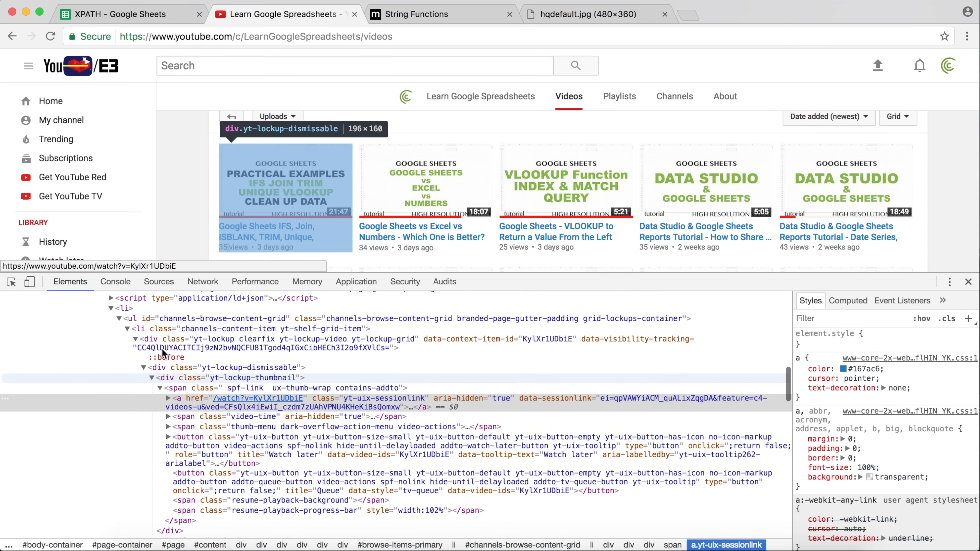
Select the channels-content-item list element and compare the containers around its thumbnail link and its title link
left_click(148, 329)
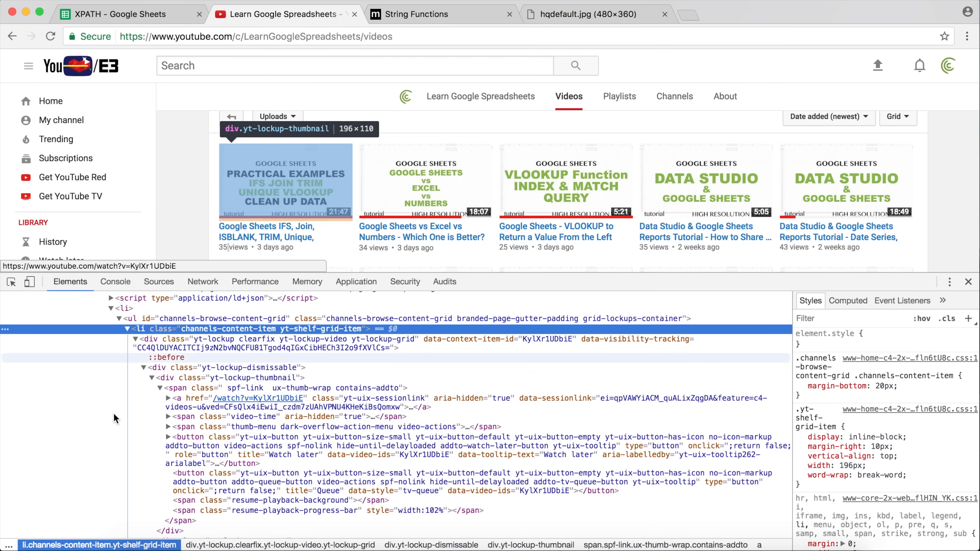
scroll(116, 416, "down", 3)
scroll(116, 414, "down", 3)
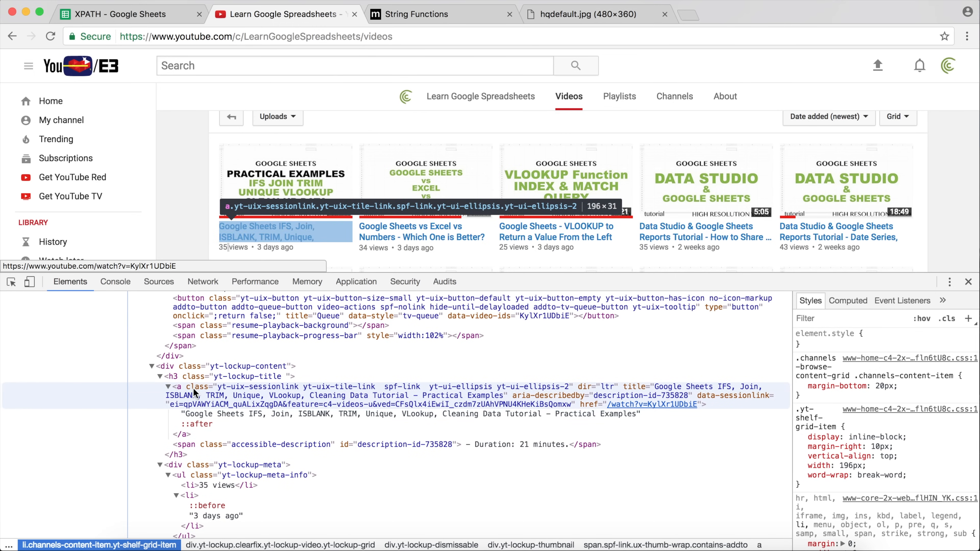
scroll(193, 387, "up", 3)
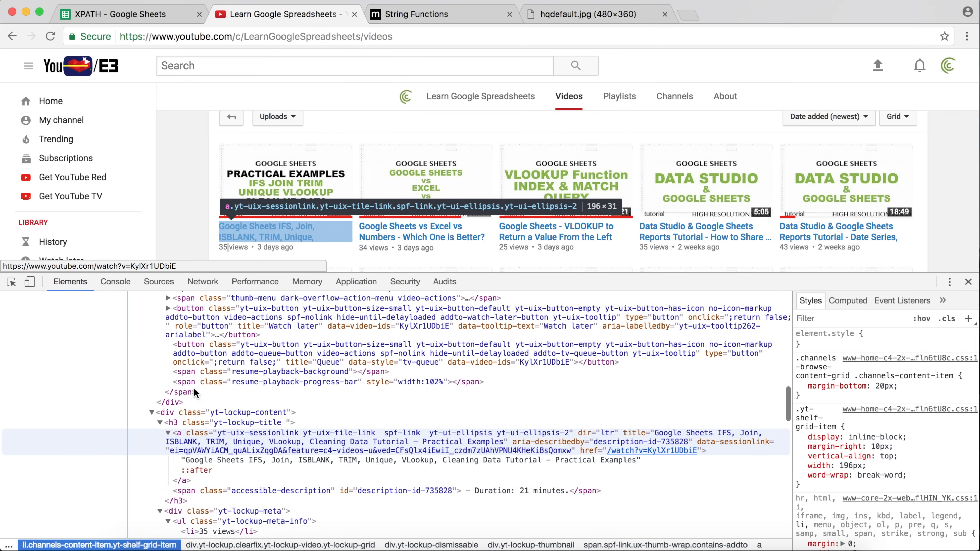
scroll(194, 388, "up", 2)
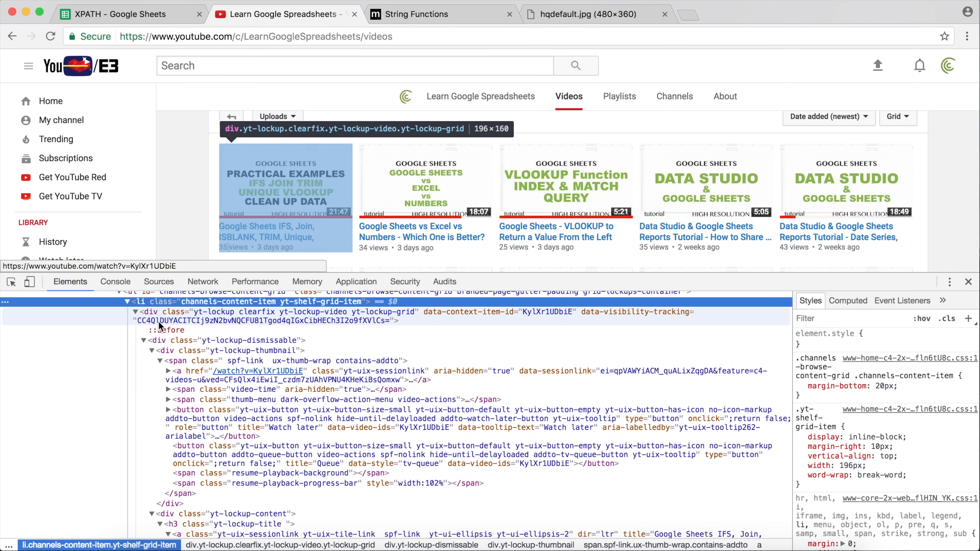
scroll(146, 317, "up", 1)
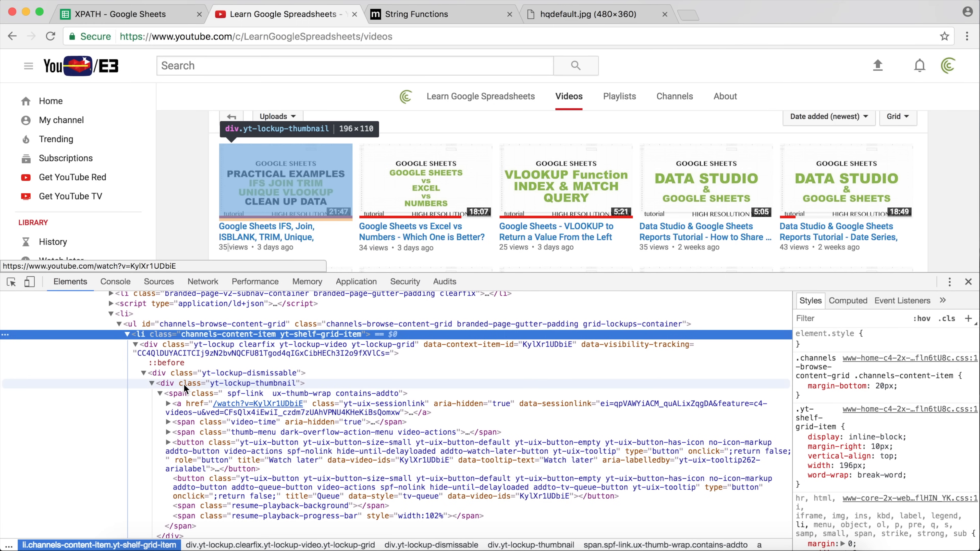
Copy the class name yt-lockup-thumbnail from the div that encloses the thumbnail link
double_click(230, 385)
key("ctrl+c")
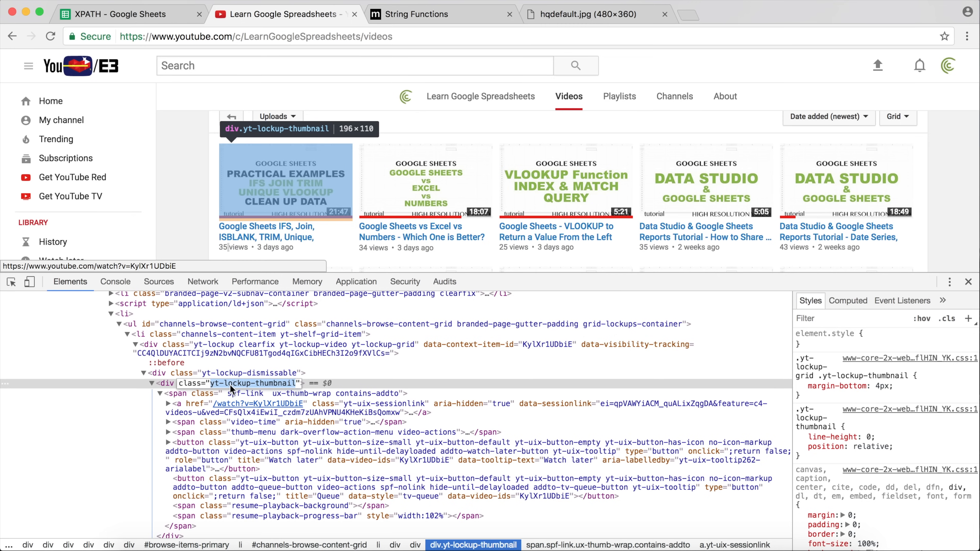
left_click(314, 388)
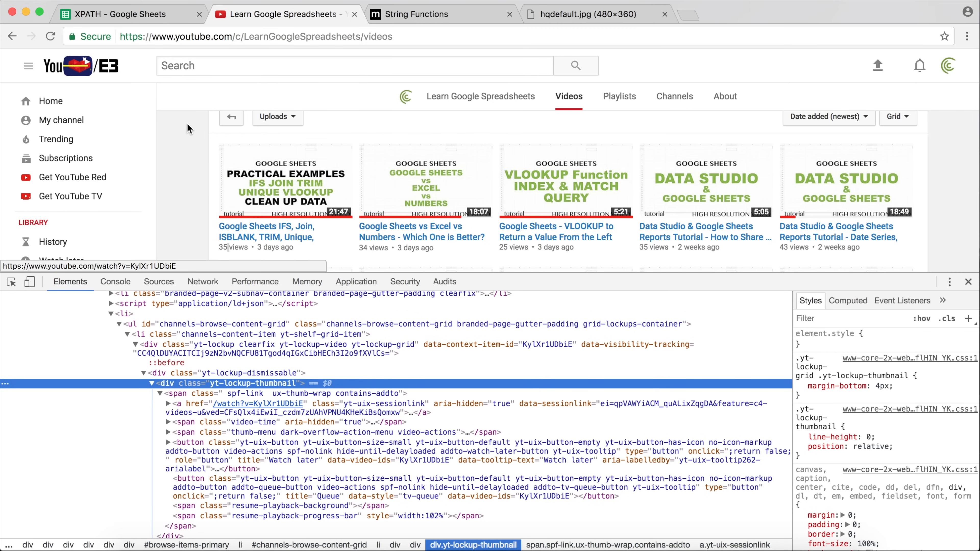
Return to the XPATH spreadsheet and insert //div[] before //a in the XPath query of F1's IMPORTXML formula
left_click(105, 16)
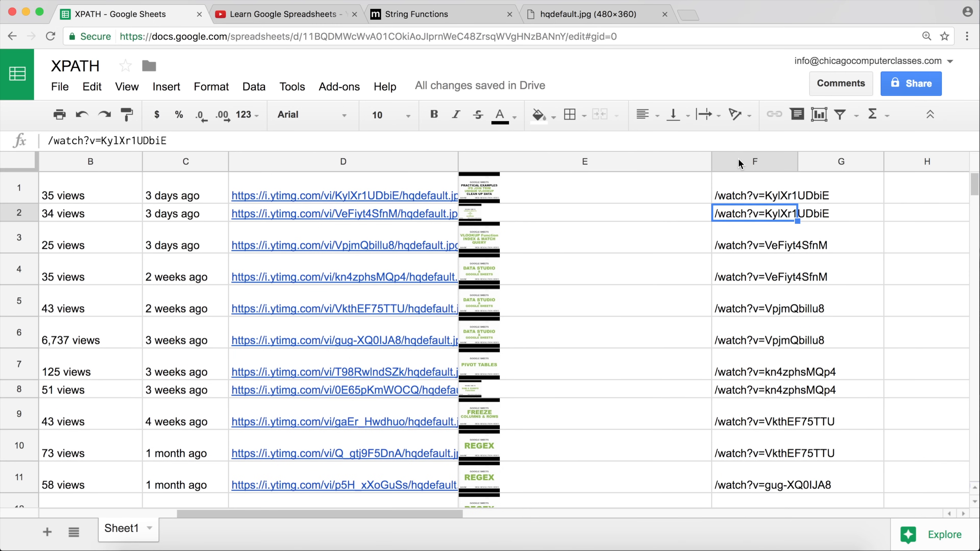
left_click(741, 189)
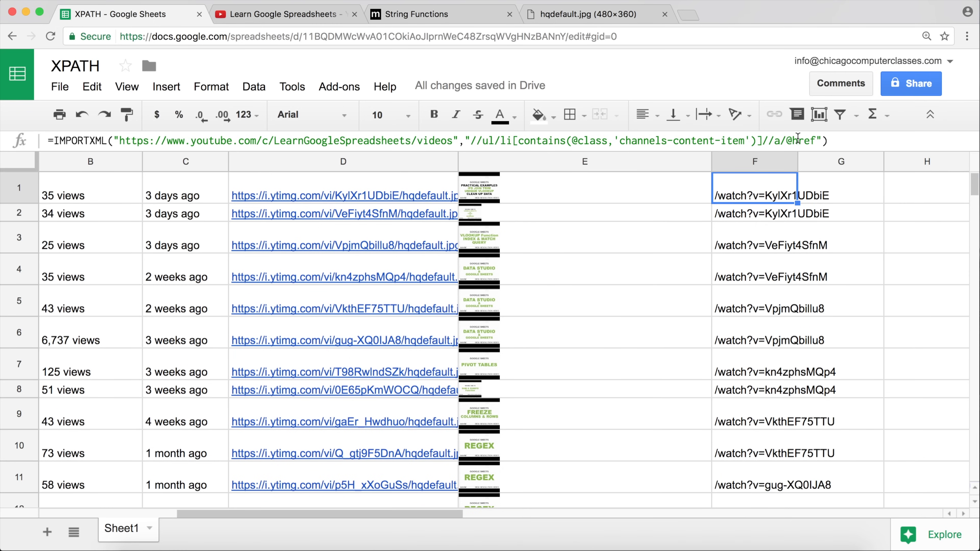
left_click(480, 142)
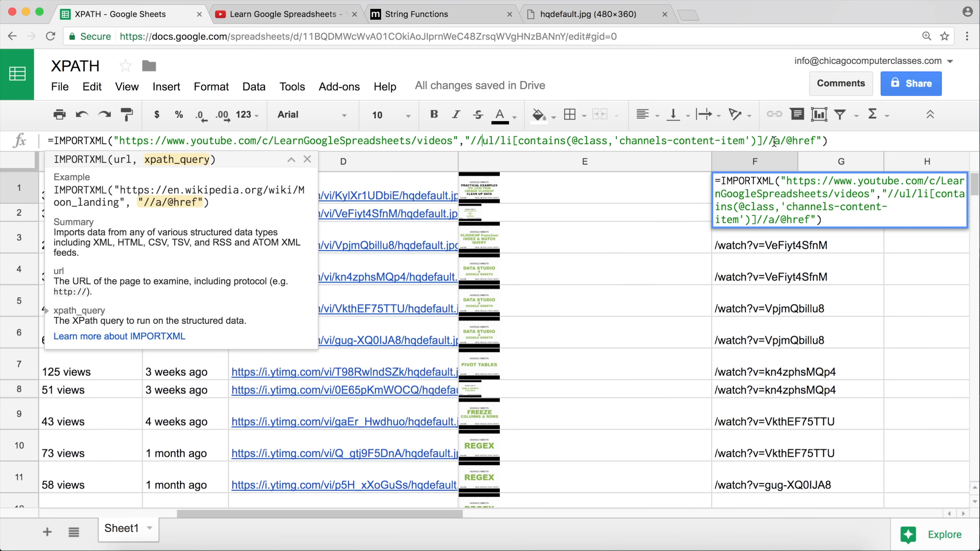
left_click(759, 142)
type("//")
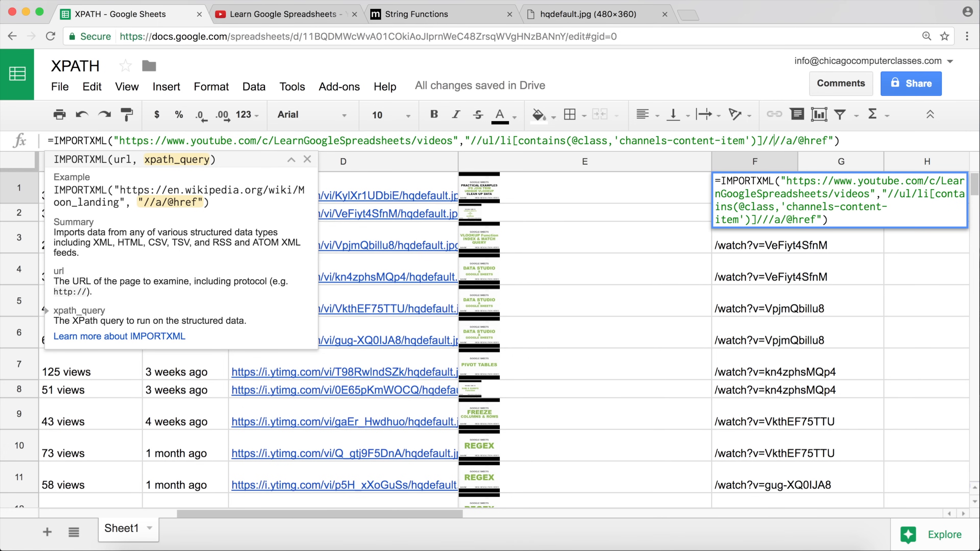
type("div[]/")
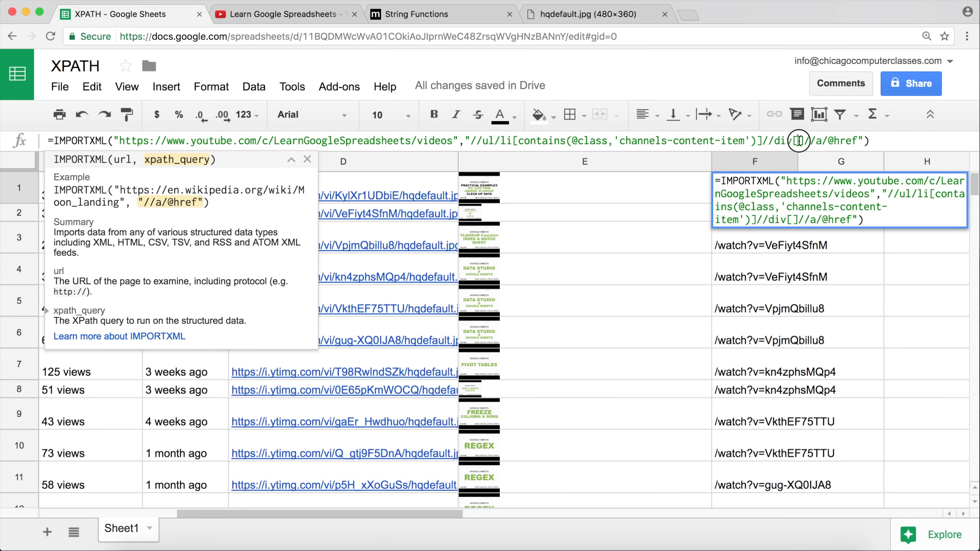
type("@clas")
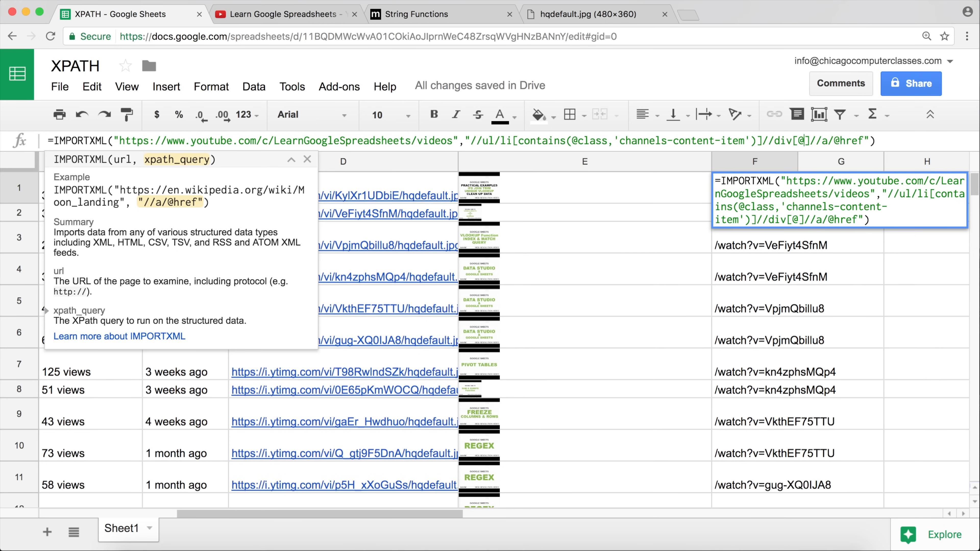
type("s=")
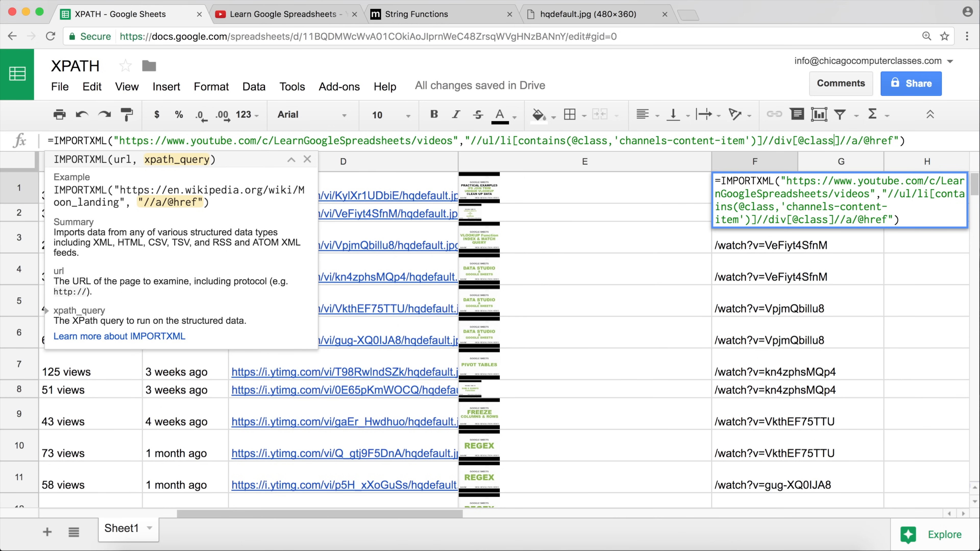
type("'")
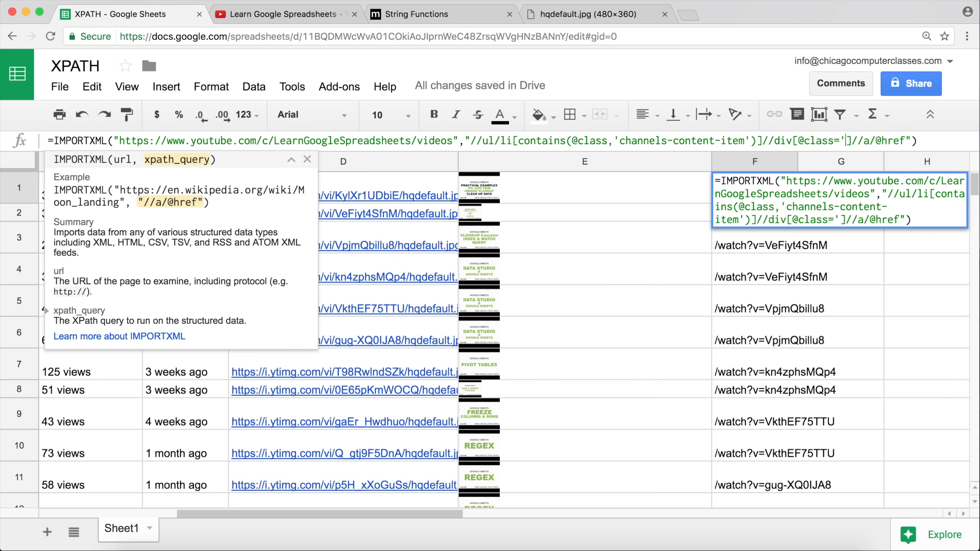
key("ctrl+v")
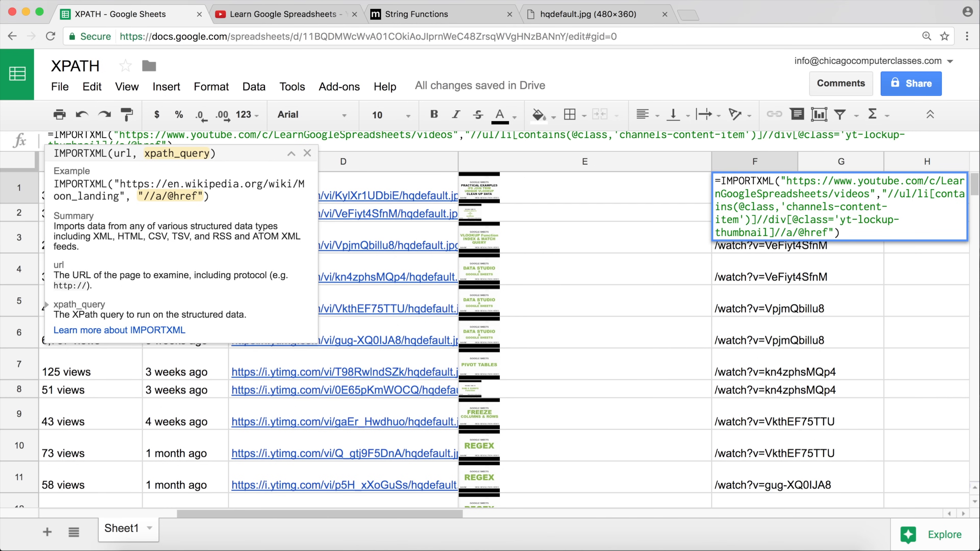
type("'")
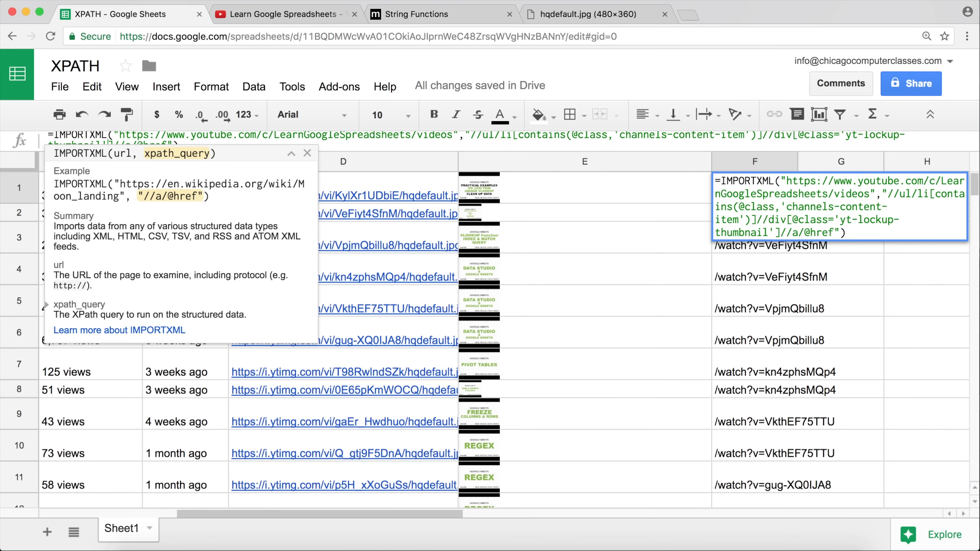
key("Return")
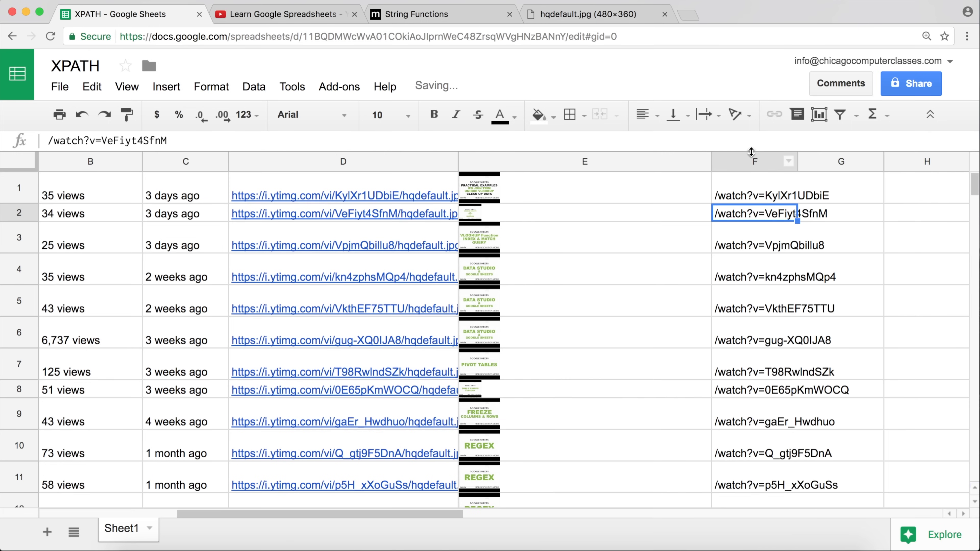
Enlarge the formula bar to show F1's whole formula, and check column F's imported links from the first to the last row
left_click_drag(751, 151, 753, 197)
left_click(755, 232)
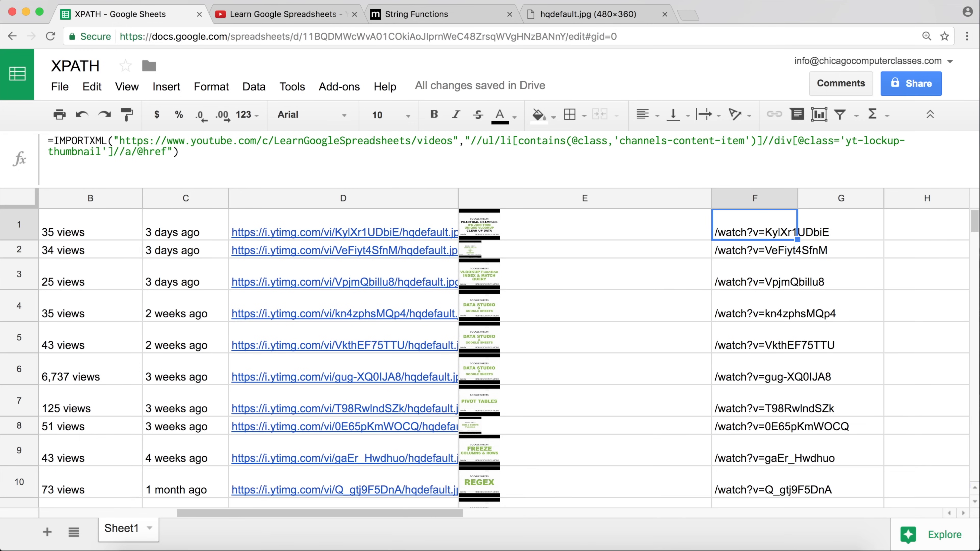
key("ctrl+Down")
scroll(757, 241, "down", 2)
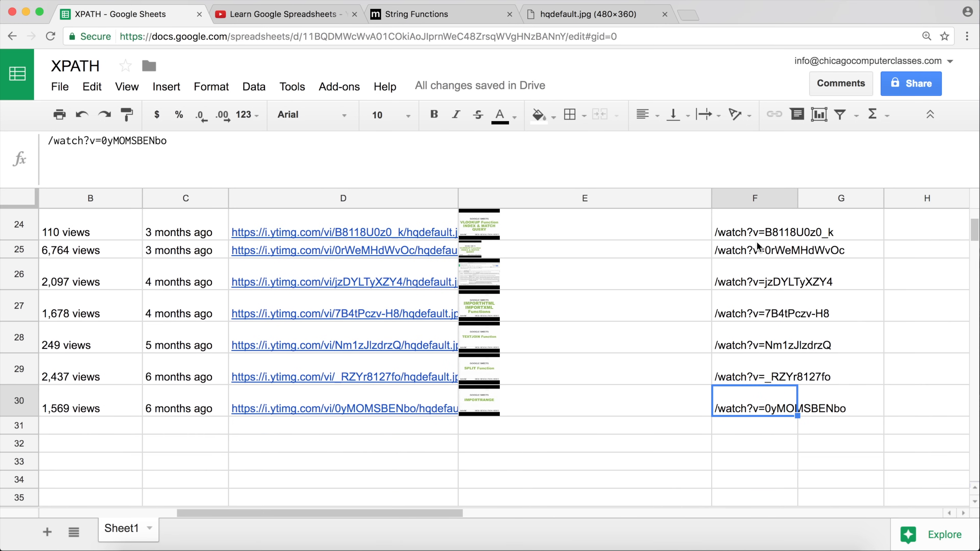
scroll(757, 241, "up", 2)
scroll(757, 241, "left", 3)
key("ctrl+Up")
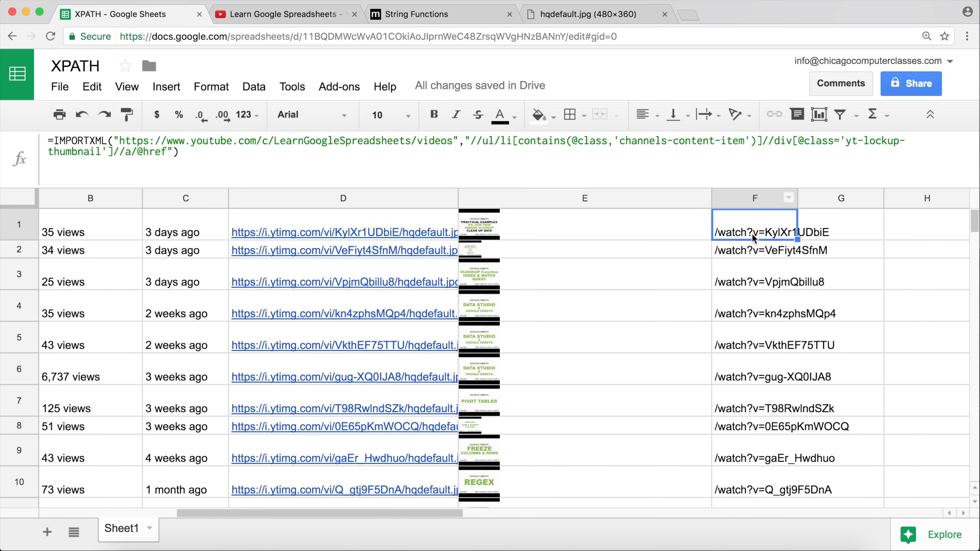
On the YouTube channel page, expand and collapse the first thumbnail's a element to examine its href and contents
left_click(309, 20)
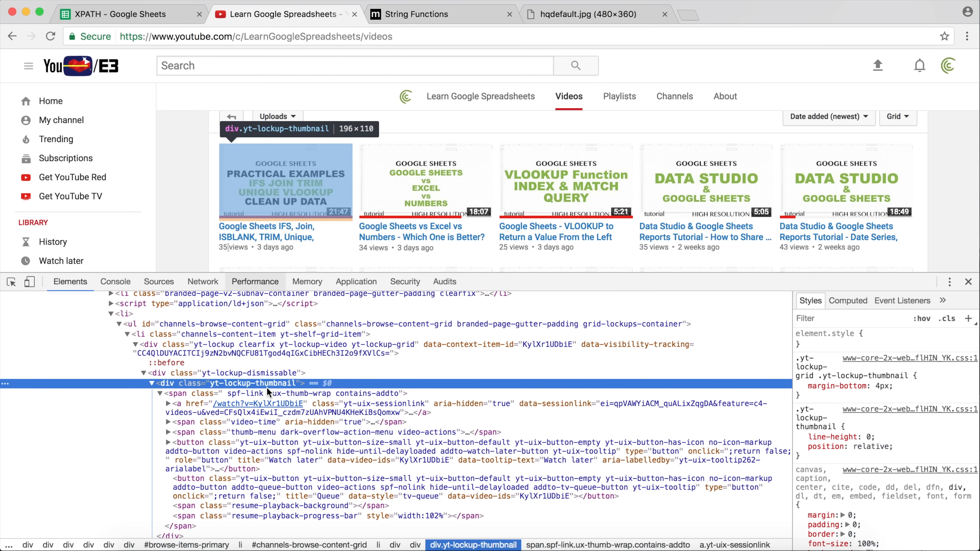
left_click(169, 404)
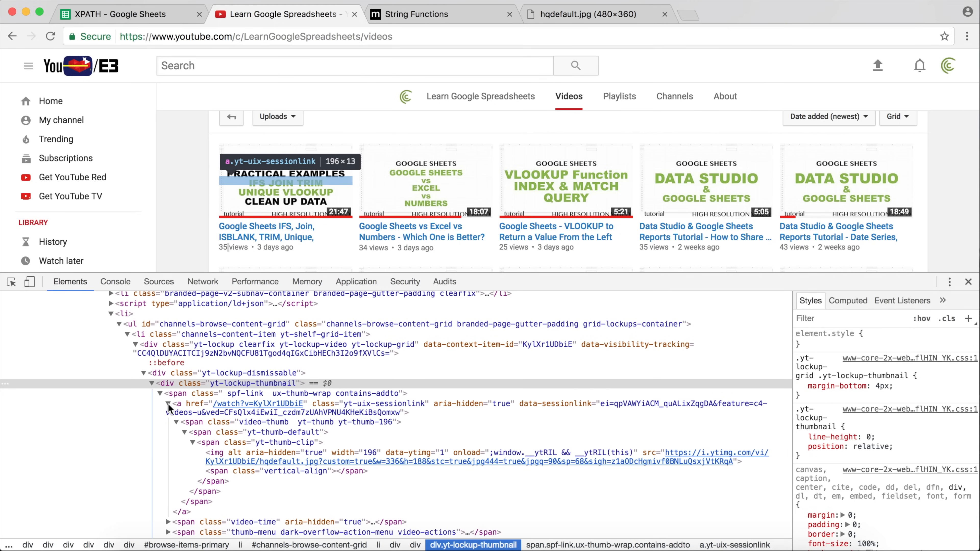
left_click(169, 404)
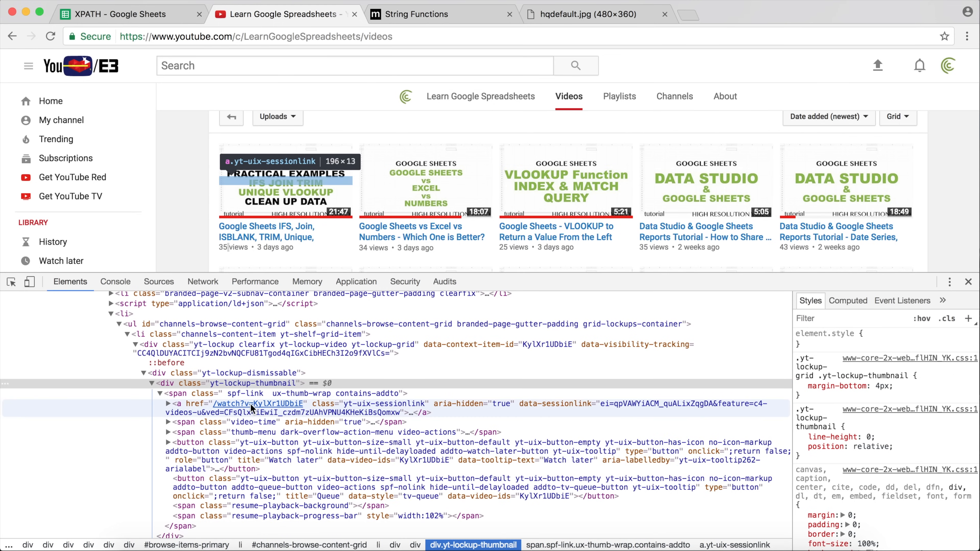
Open the first video of the channel in a new browser tab and pause its playback
right_click(276, 235)
left_click(296, 238)
left_click(382, 14)
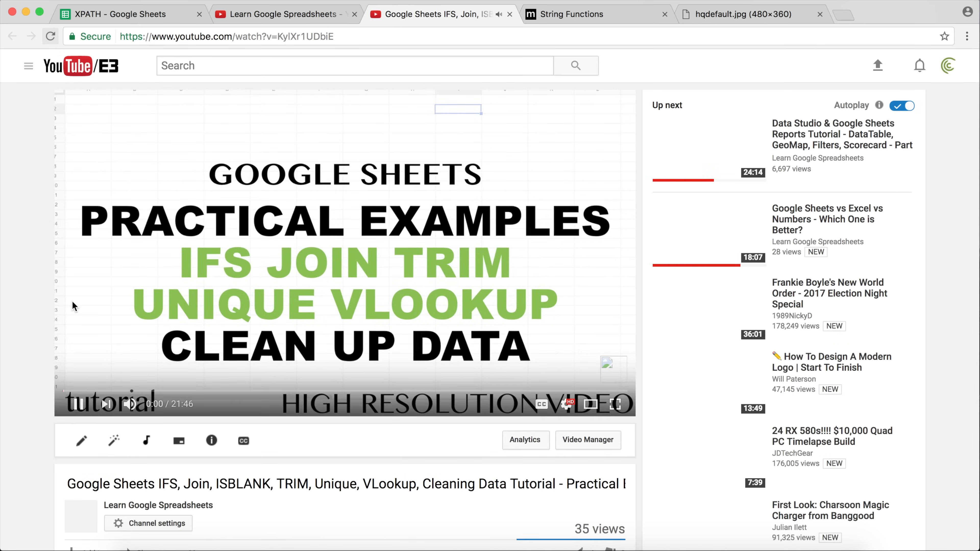
left_click(79, 406)
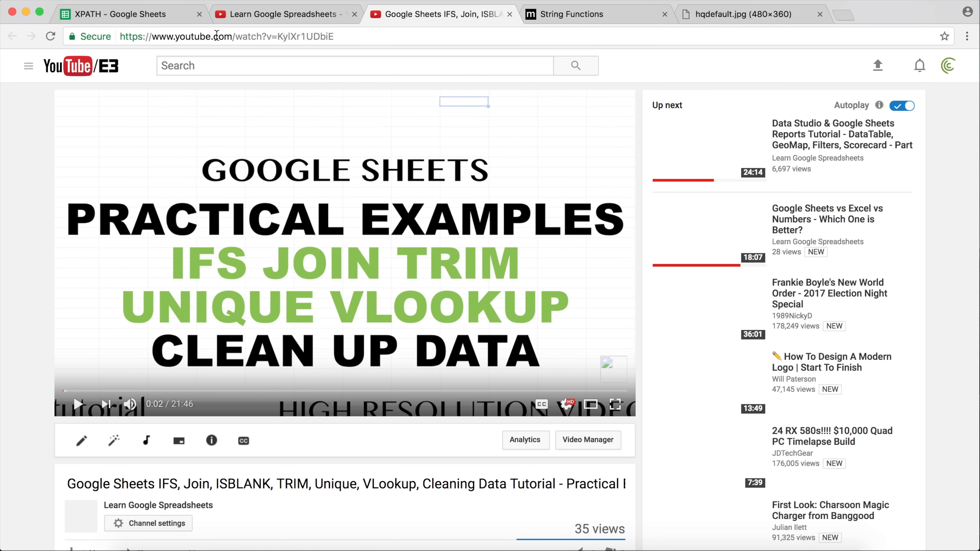
left_click_drag(236, 36, 120, 36)
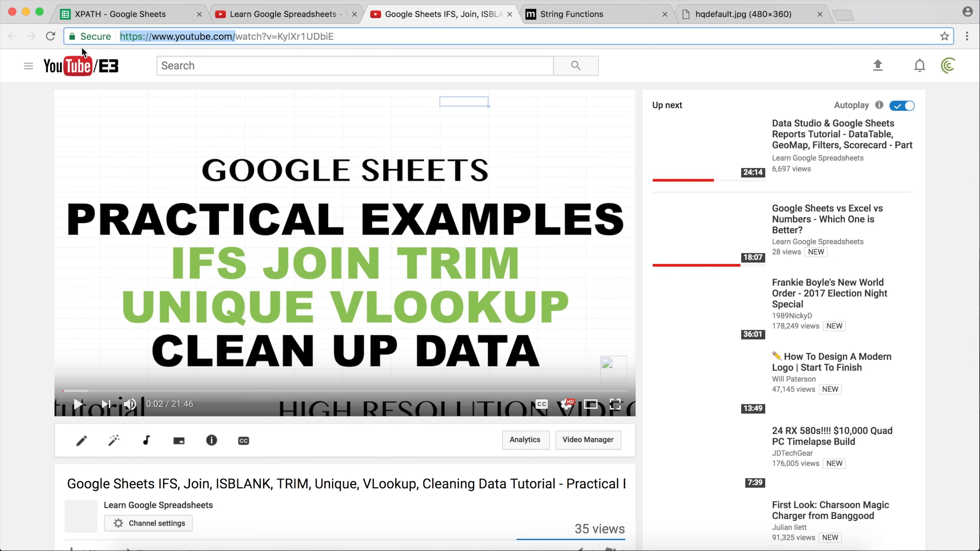
left_click(164, 17)
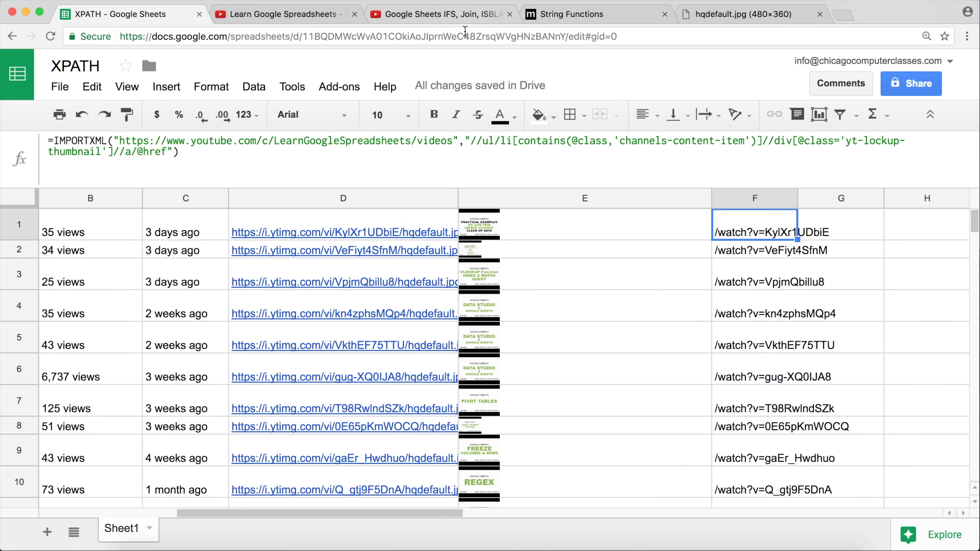
left_click(320, 13)
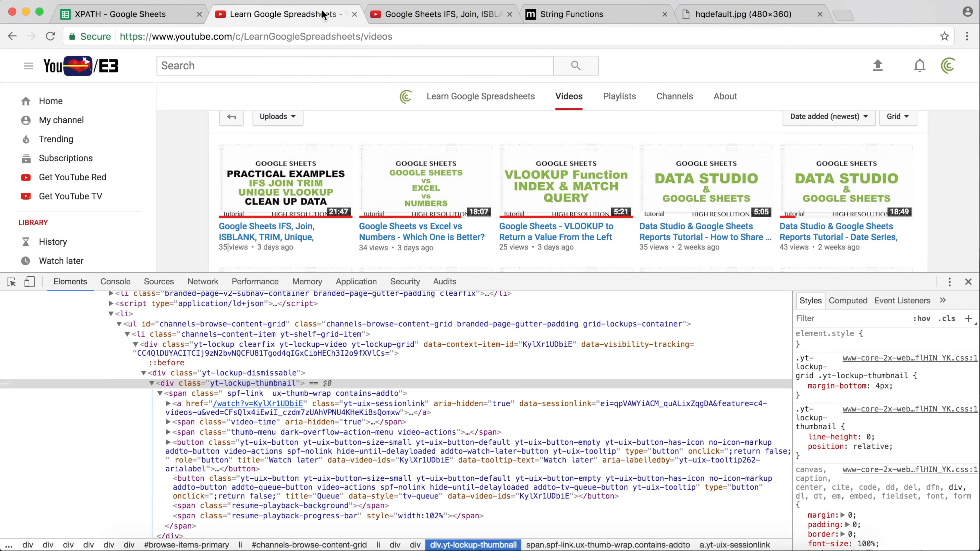
left_click(418, 17)
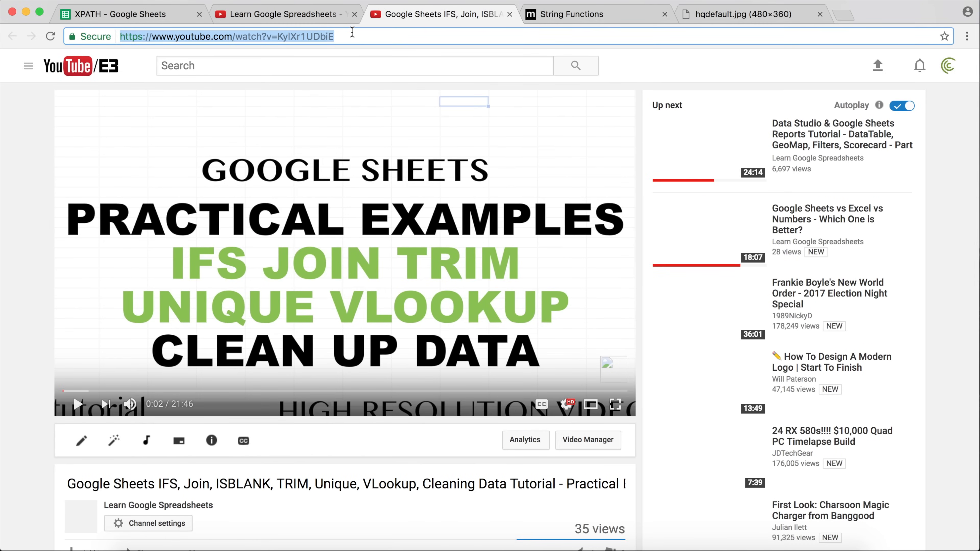
left_click(219, 36)
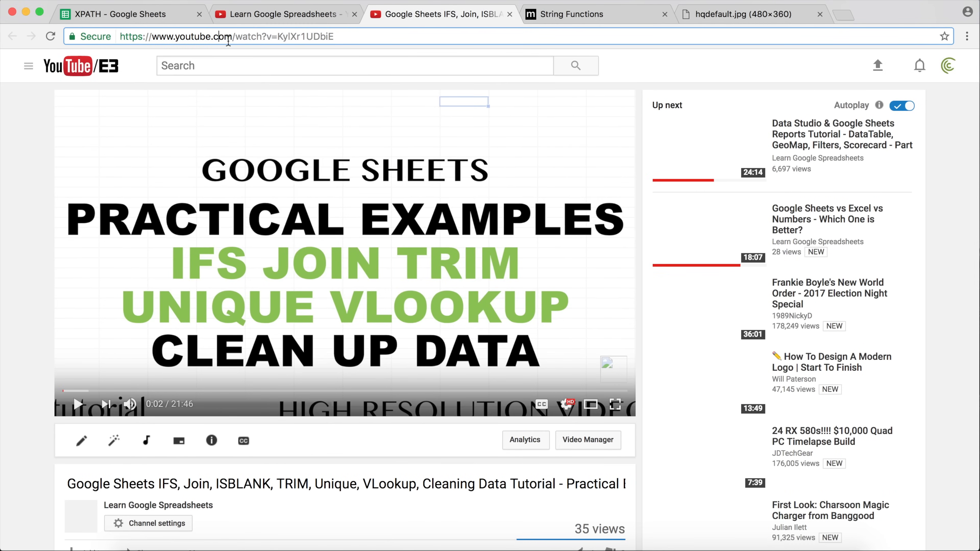
left_click_drag(233, 36, 95, 39)
key("super+c")
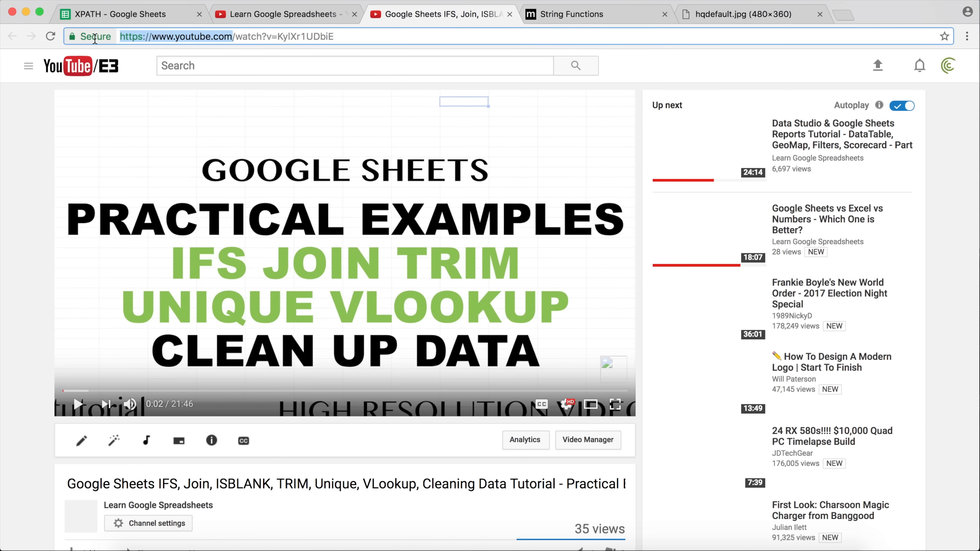
Widen column F in the XPATH spreadsheet to fit its links and start a CONCATENATE formula in G1
left_click(95, 19)
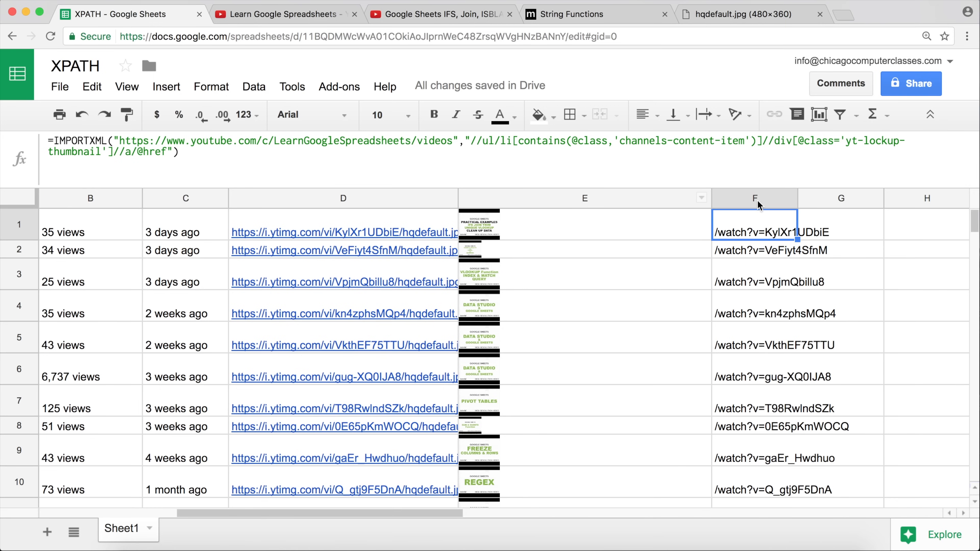
left_click_drag(797, 193, 856, 192)
left_click(876, 225)
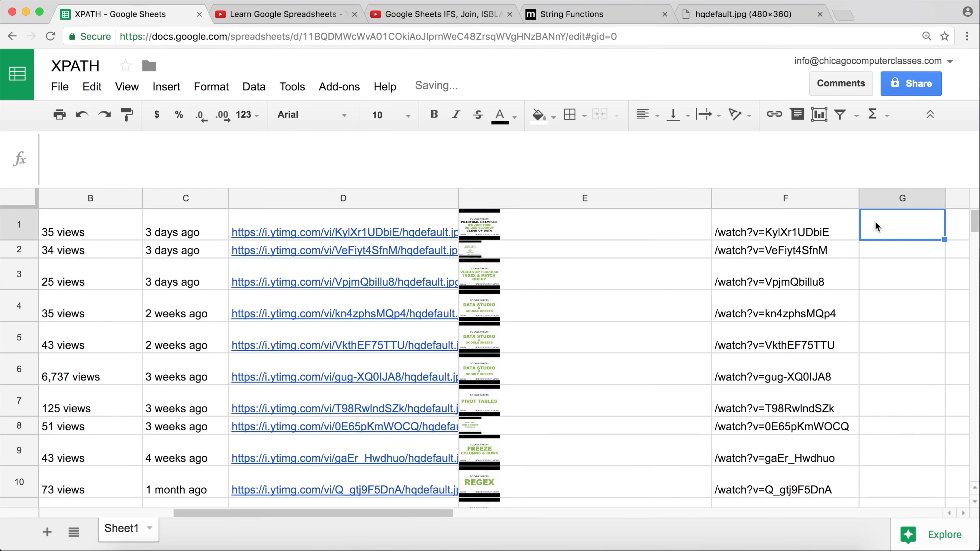
type("=")
scroll(846, 242, "right", 3)
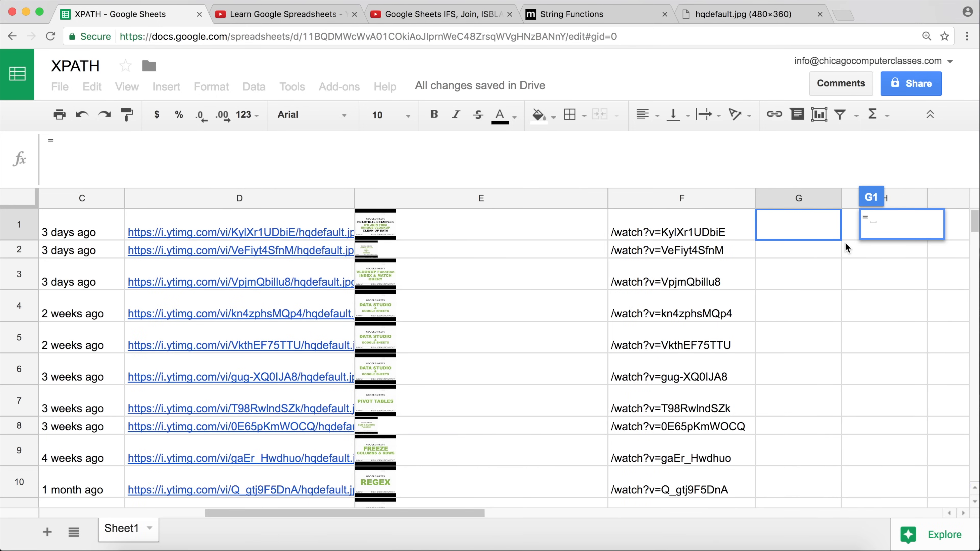
type("co")
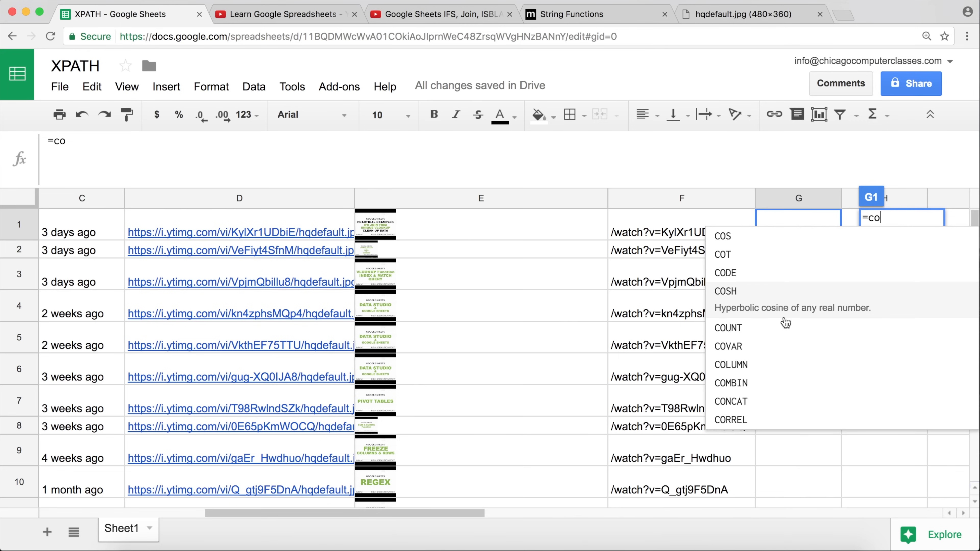
type("n")
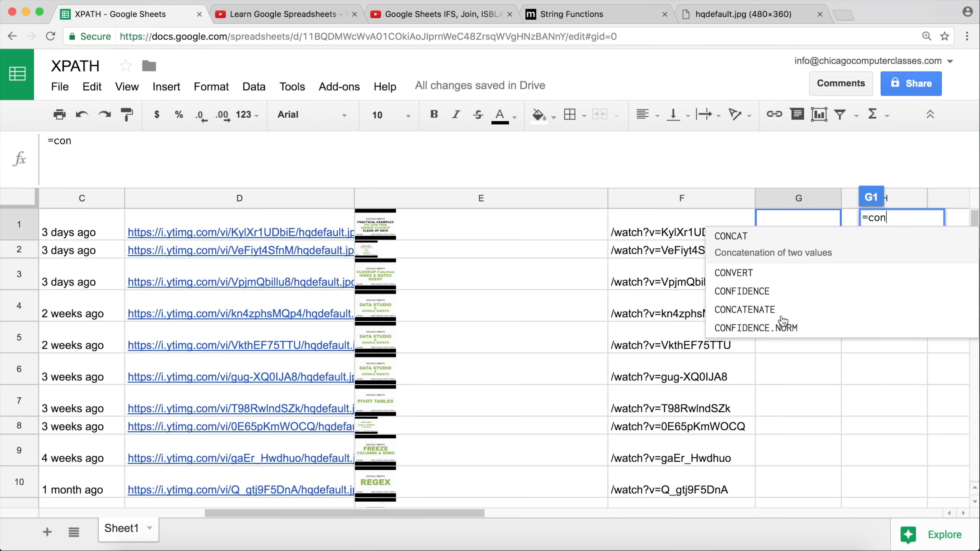
left_click(773, 311)
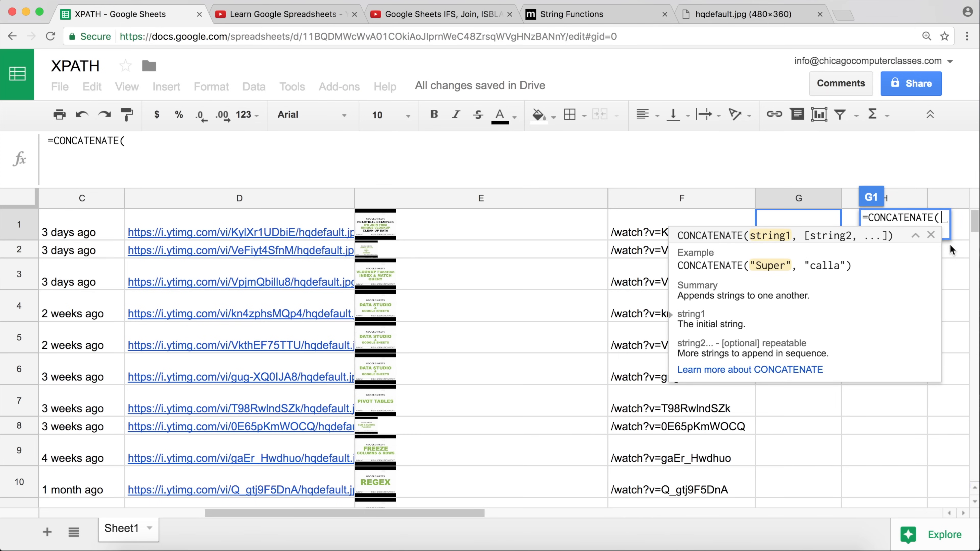
left_click(331, 155)
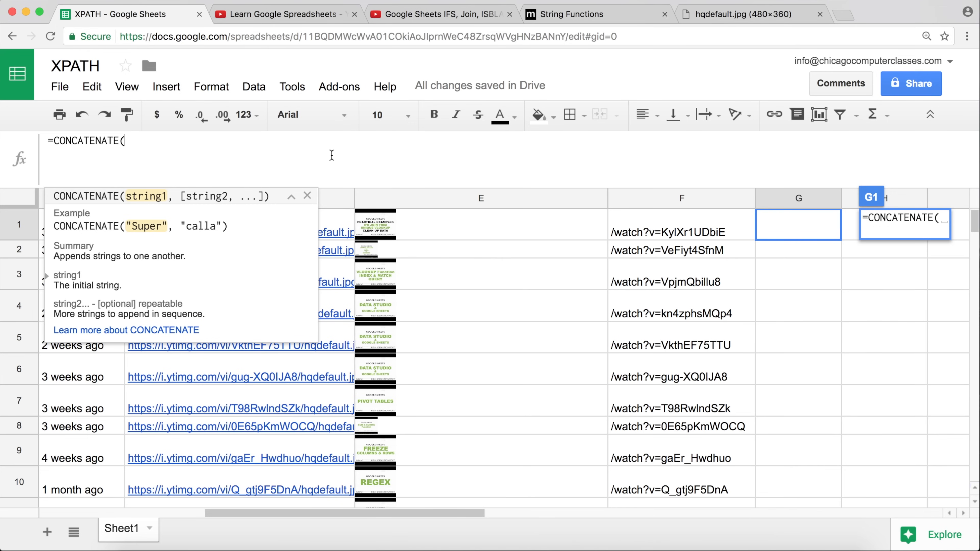
type("\"")
key("super+v")
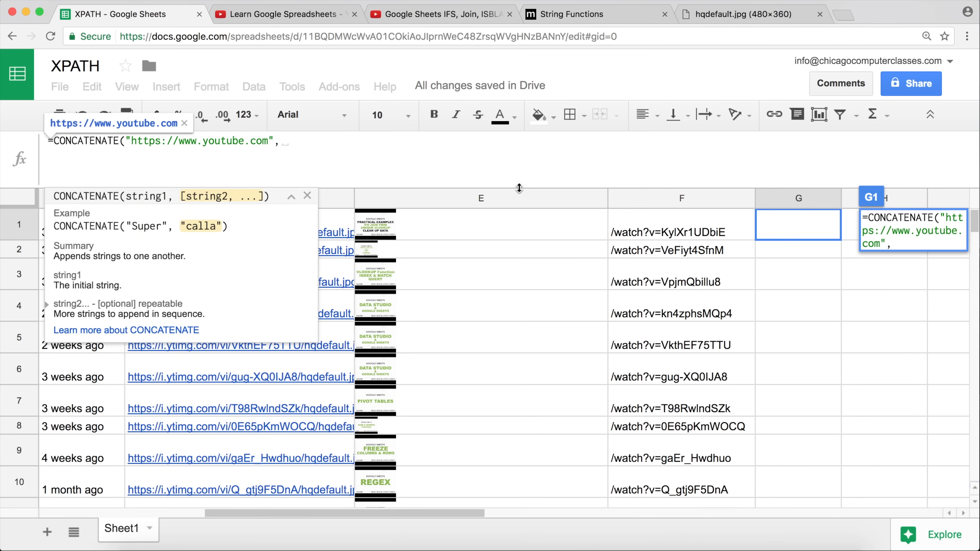
left_click(673, 233)
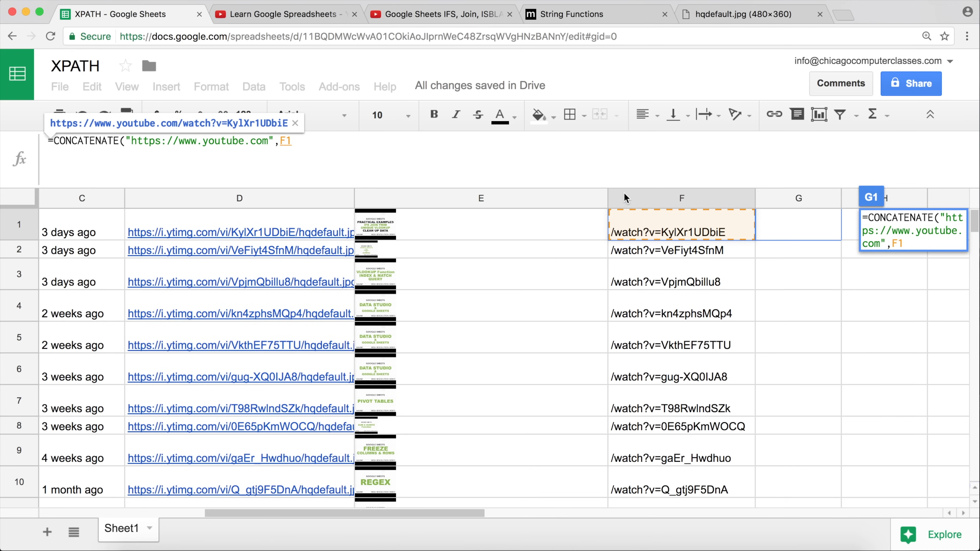
left_click(566, 143)
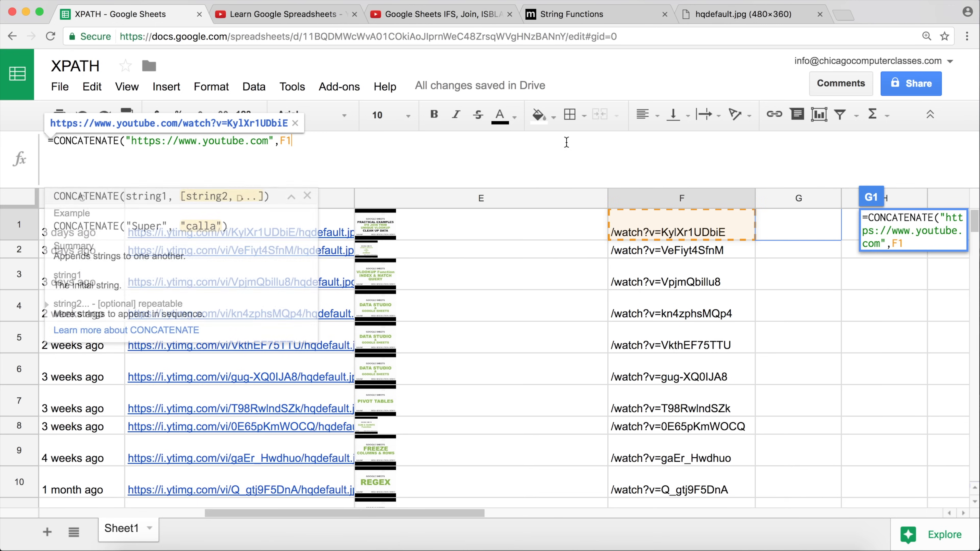
type(")")
key("Return")
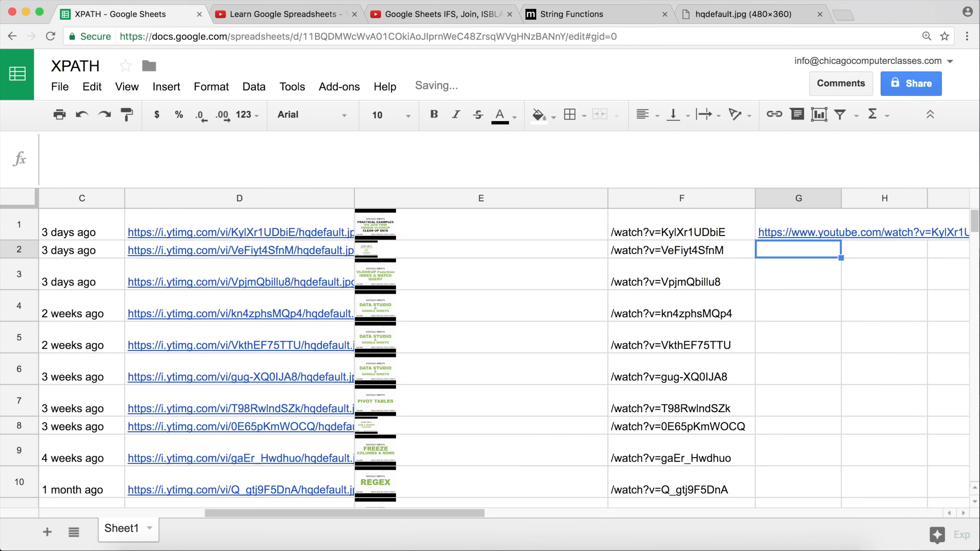
Fill G1's formula down column G to row 30 and check the links from the last row back to the first
left_click(831, 220)
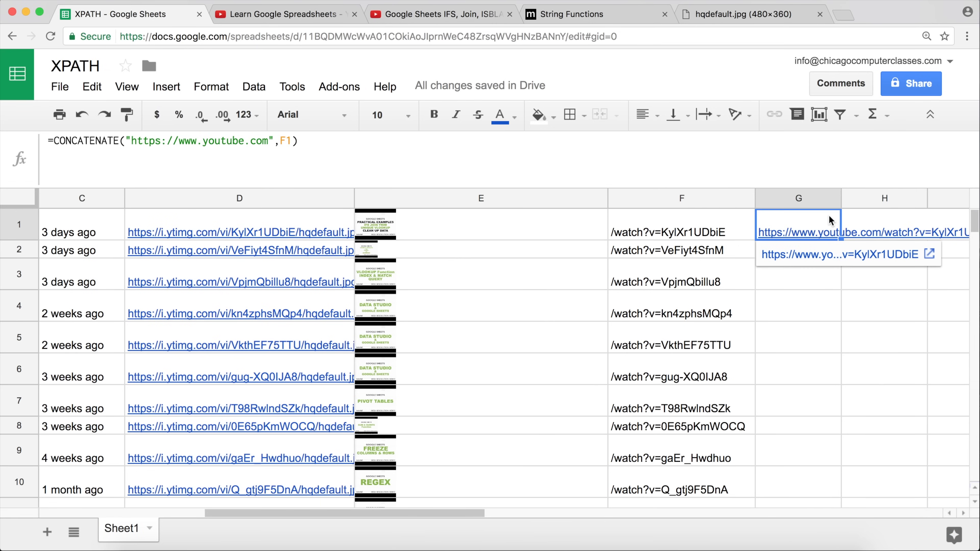
double_click(841, 240)
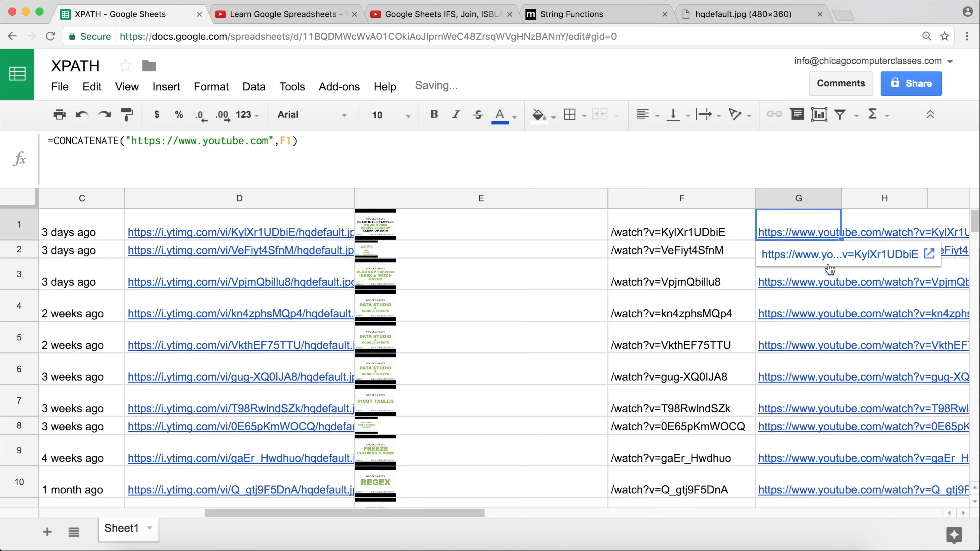
scroll(818, 296, "down", 7)
key("super+Down")
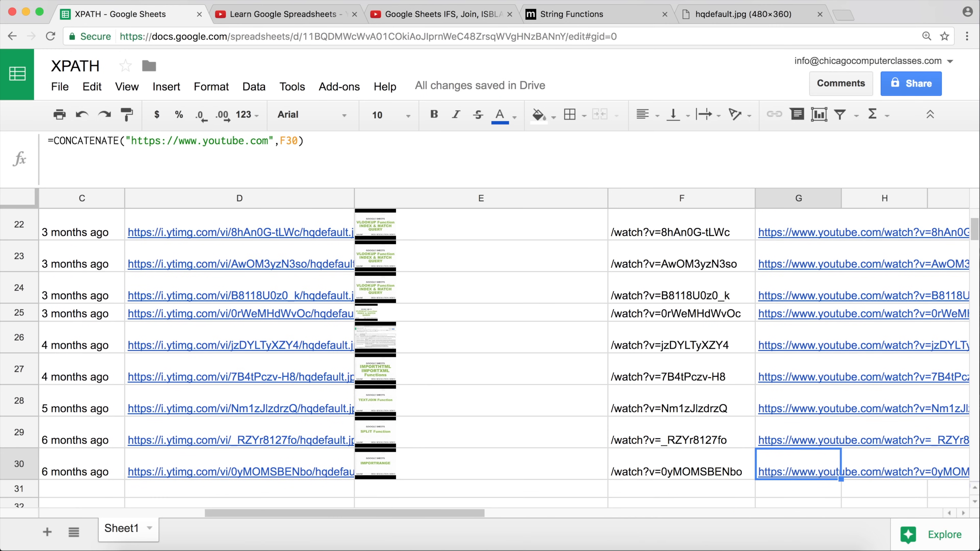
key("super+Up")
left_click(830, 219)
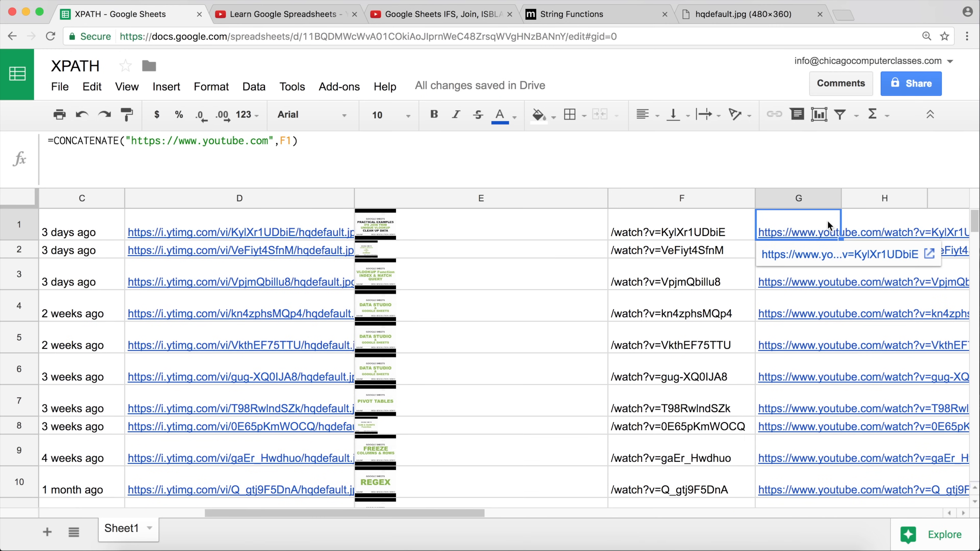
Test G3's full link against its row's title by opening the video in a new tab, pausing it and closing the tab
left_click(793, 285)
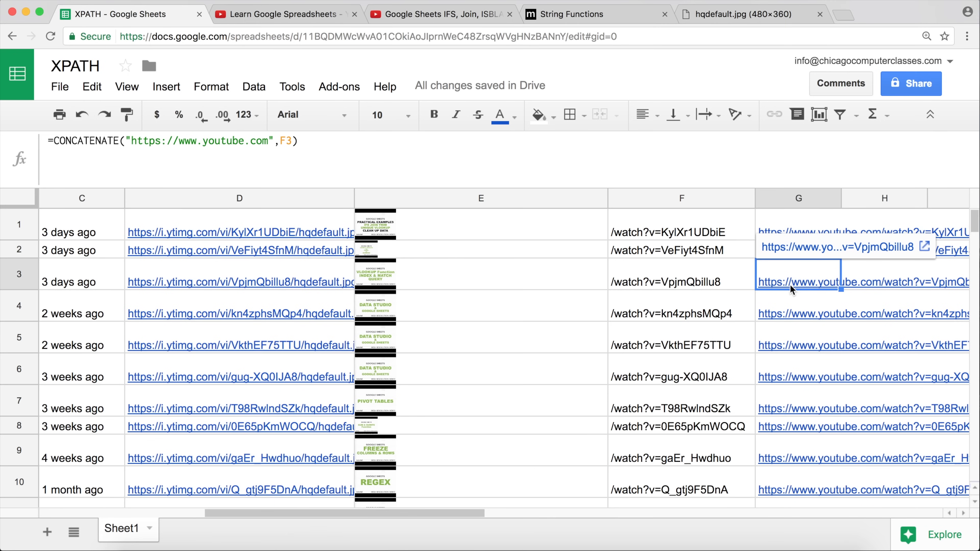
scroll(553, 312, "left", 10)
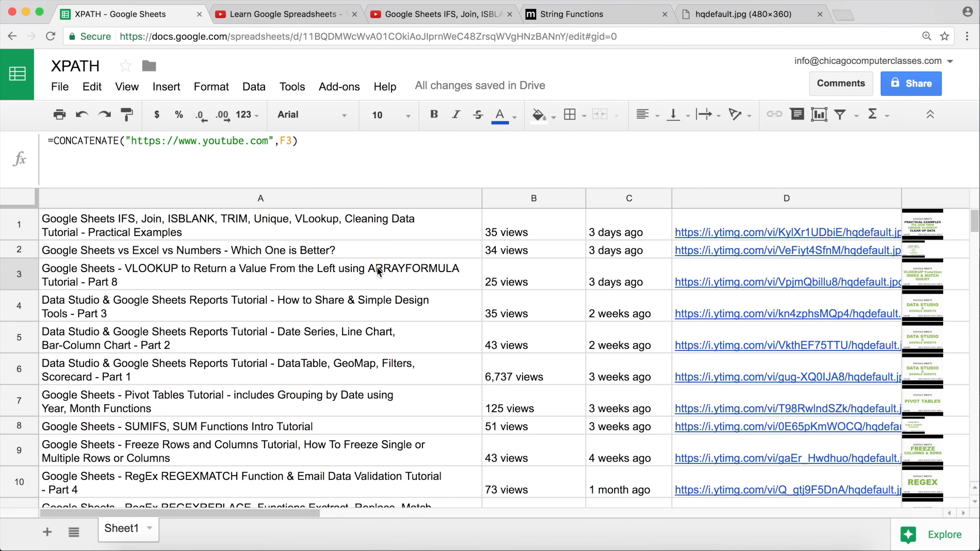
scroll(378, 269, "right", 10)
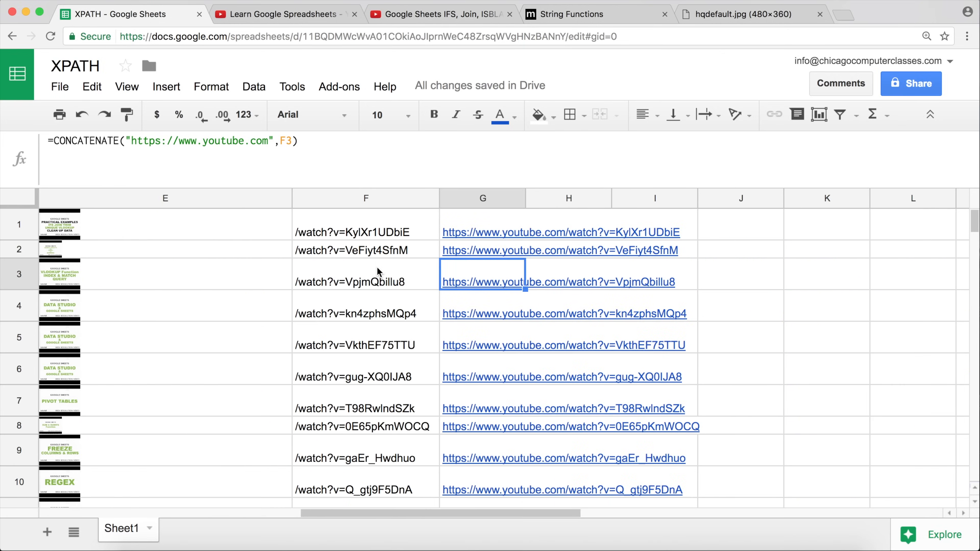
left_click(509, 286)
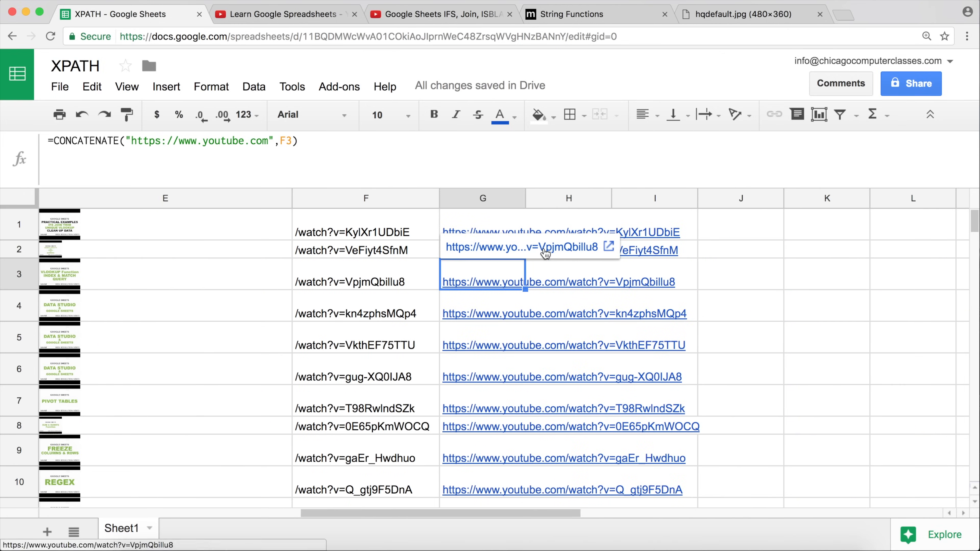
left_click(516, 246)
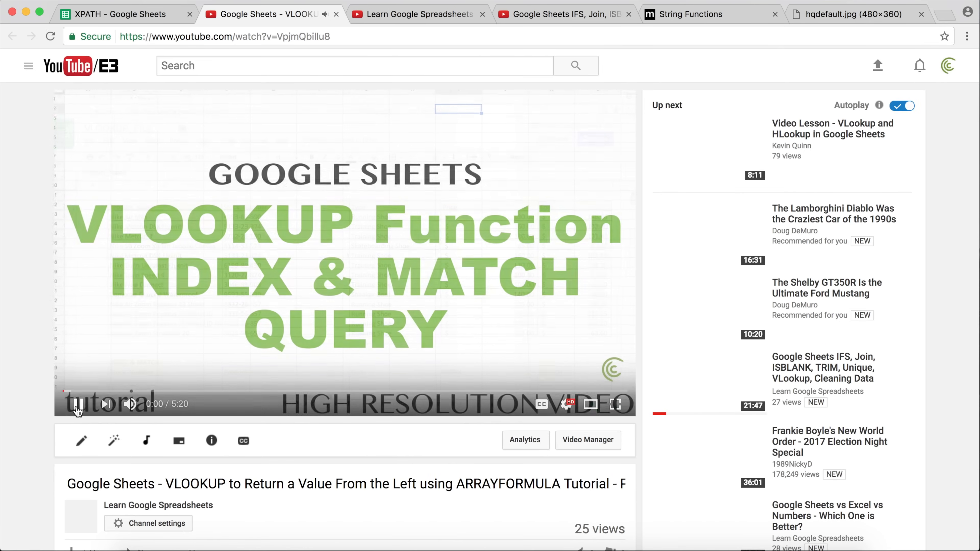
left_click(76, 406)
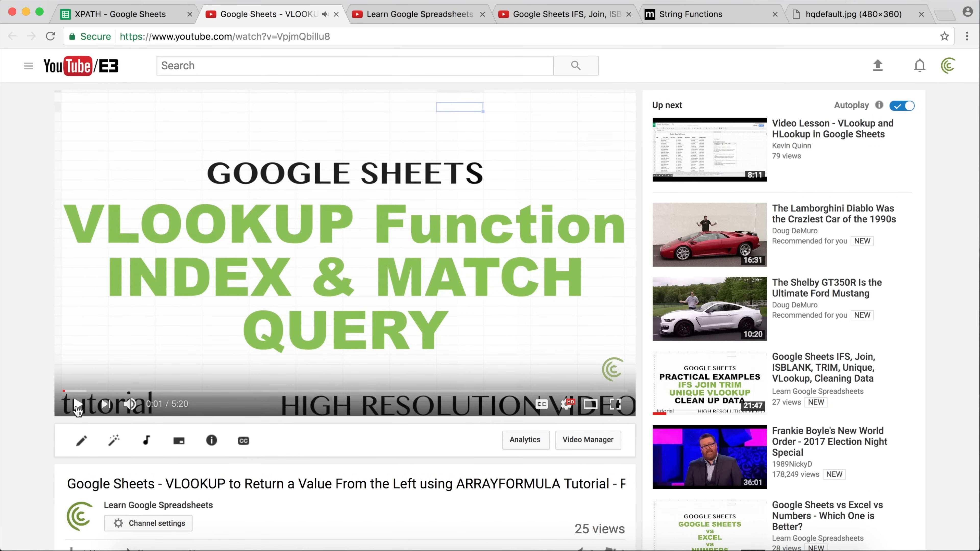
left_click(336, 14)
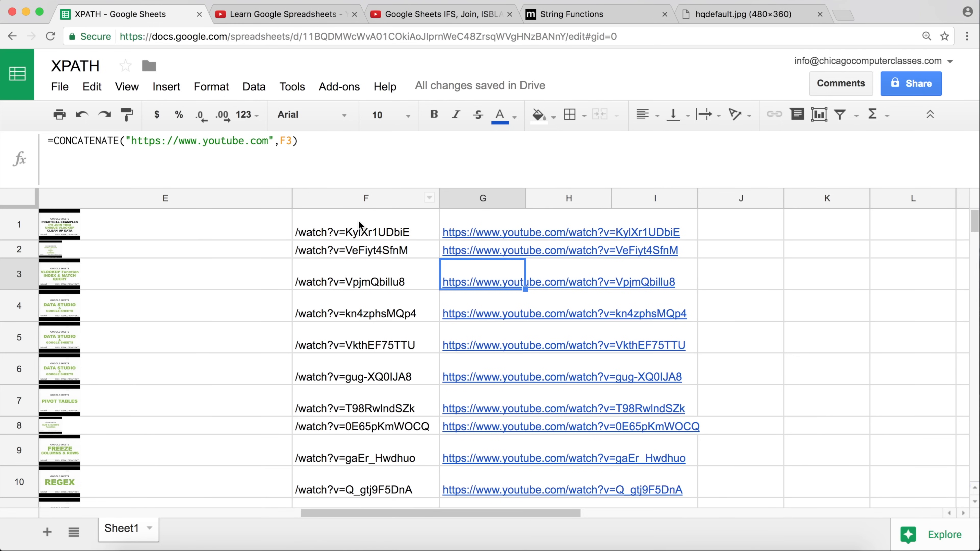
Go back along row 1 from G1 to the thumbnail cell E1 to review the formulas
key("Up")
key("Up")
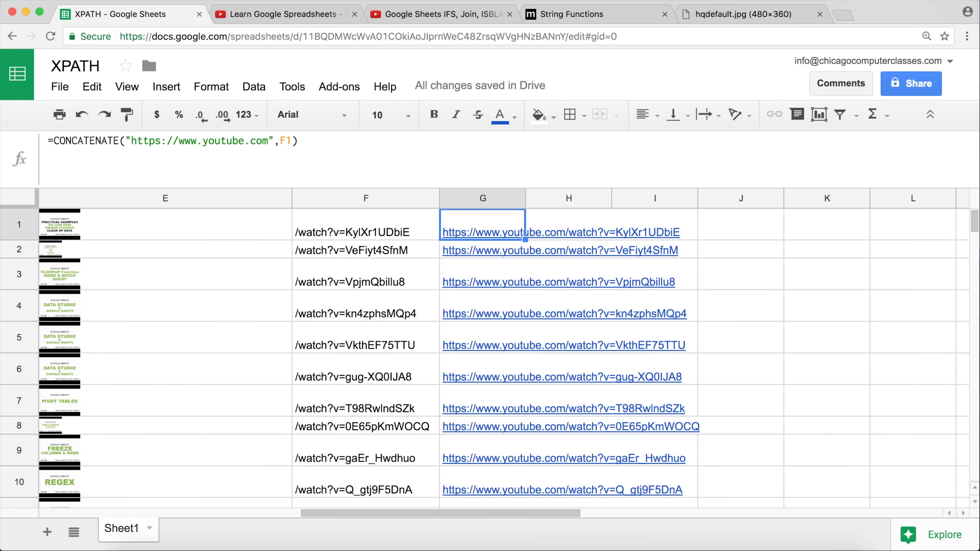
key("Left")
key("Left")
key("Left")
key("Right")
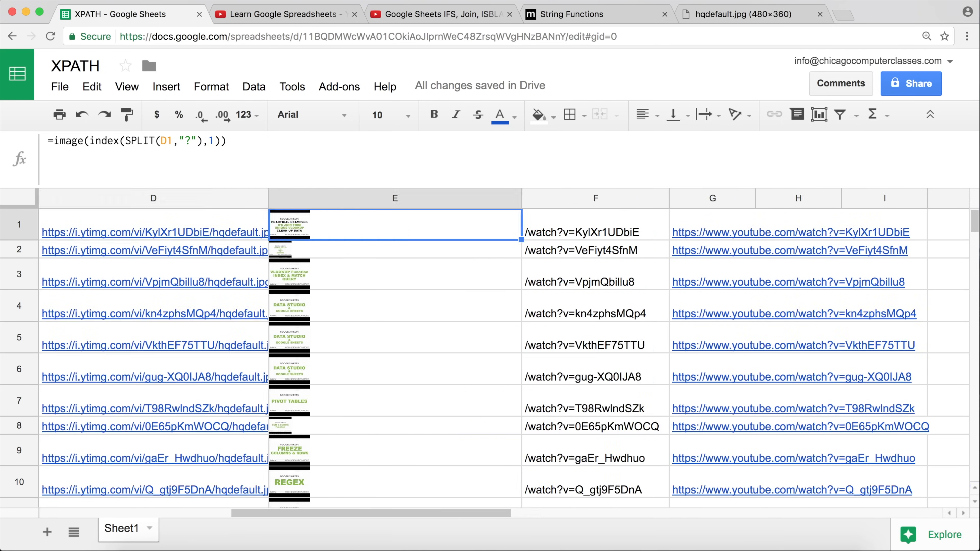
Review row 1's formulas from the thumbnail cell E1 back to the title import in A1
key("Left")
key("Left")
key("Right")
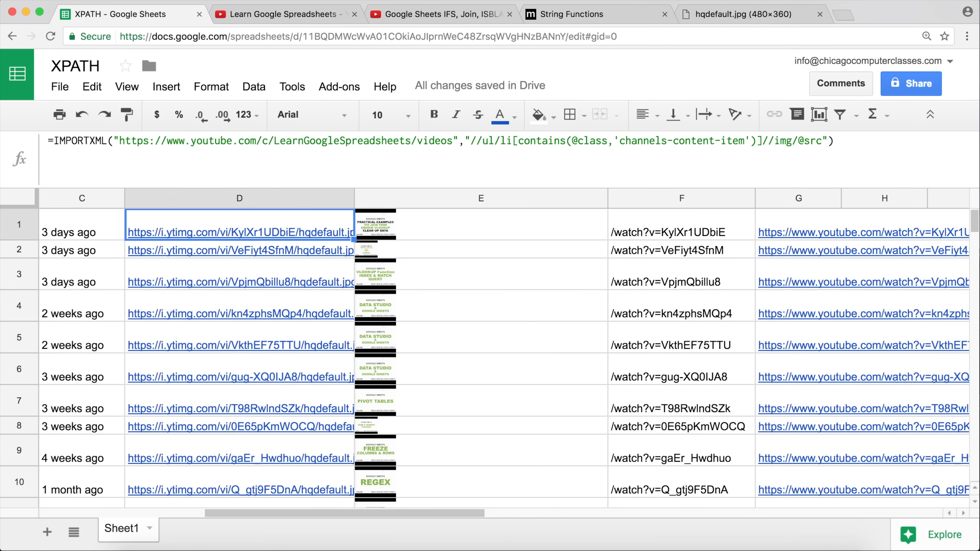
key("Left")
key("Left")
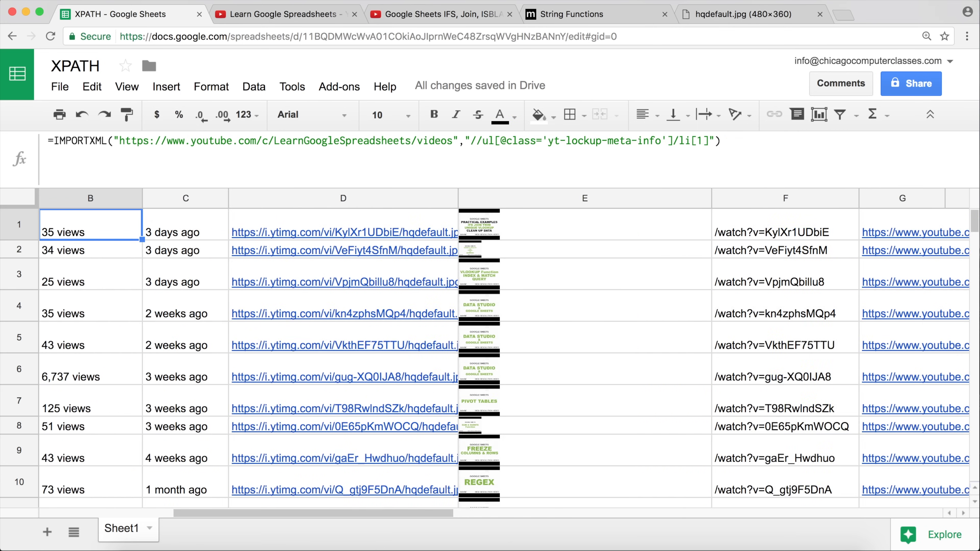
key("Left")
key("Right")
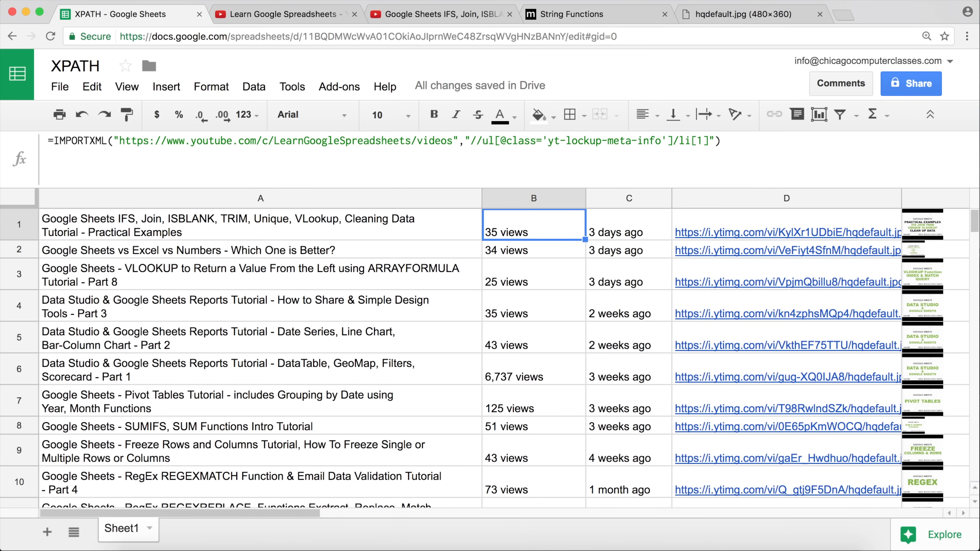
key("Right")
key("Left")
key("Left")
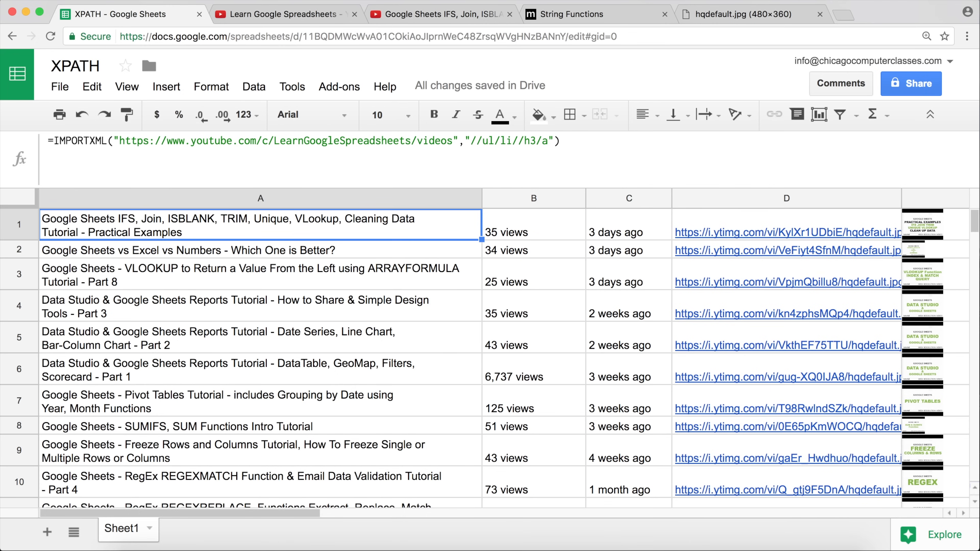
Close the separate video tab and expand the first video's video-time span in the channel page's inspected code, selecting its inner duration span
left_click(415, 20)
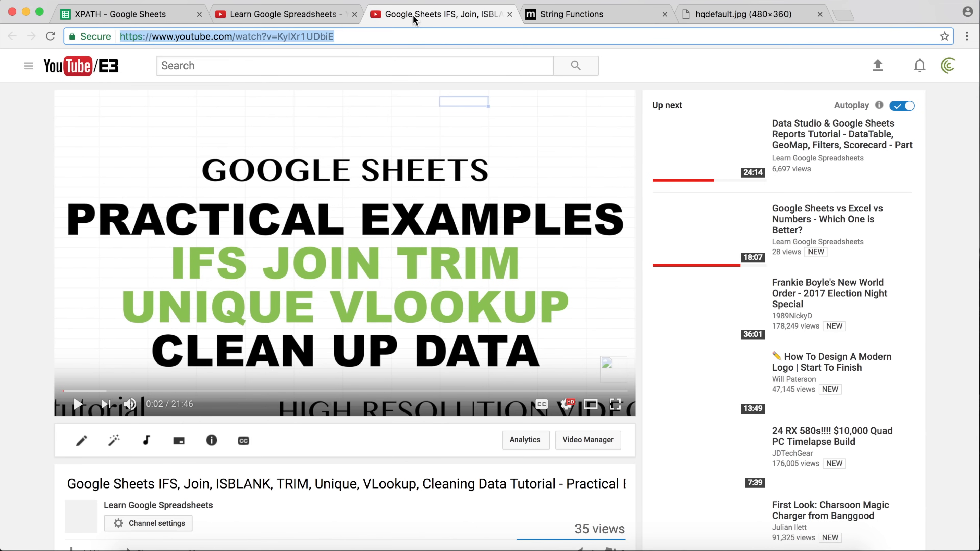
left_click(509, 15)
left_click(328, 19)
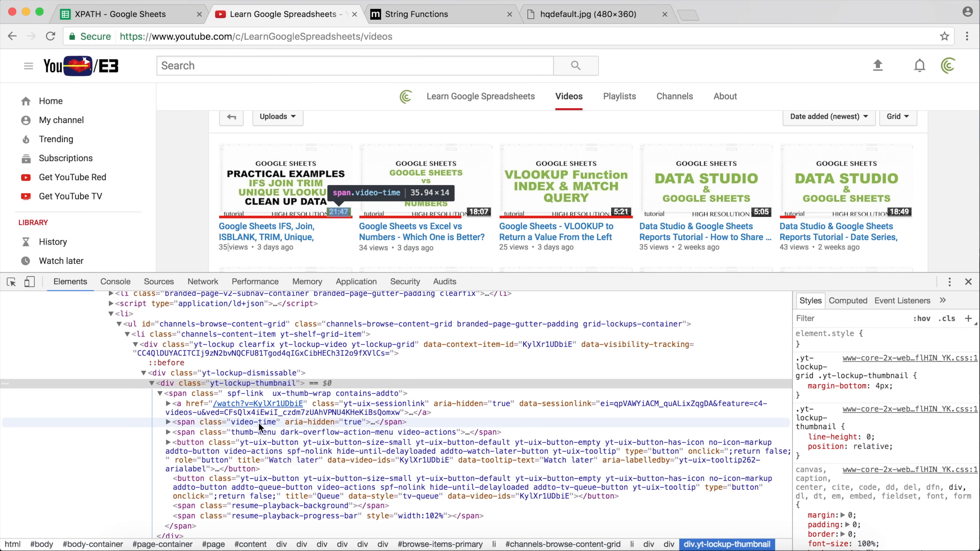
left_click(172, 423)
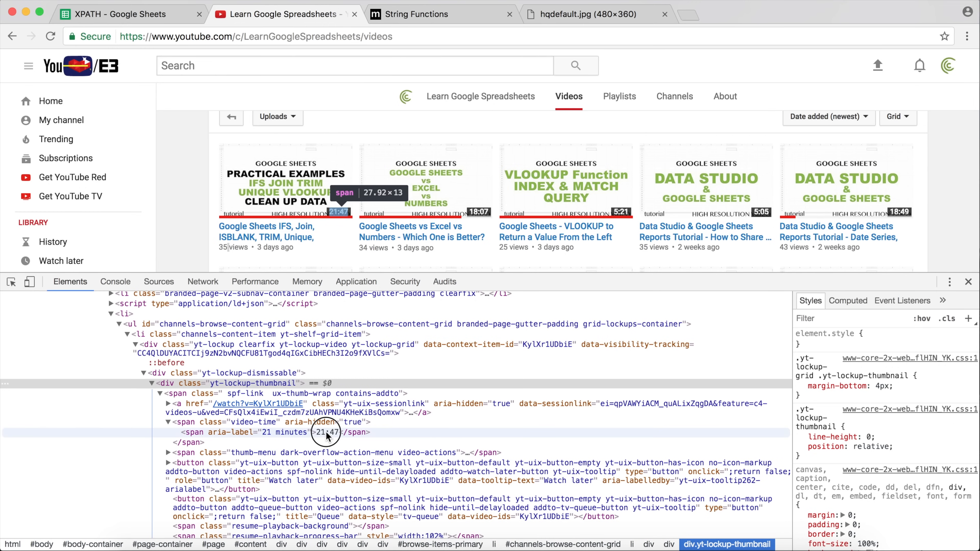
left_click(337, 434)
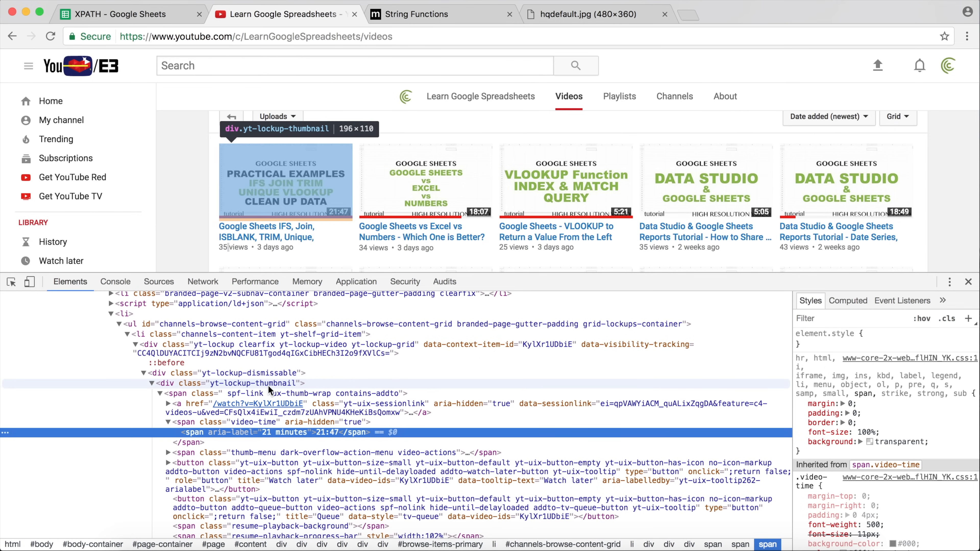
Examine the duration's element nesting, from the yt-lockup-thumbnail div through the video-time span to the inner span
left_click(258, 383)
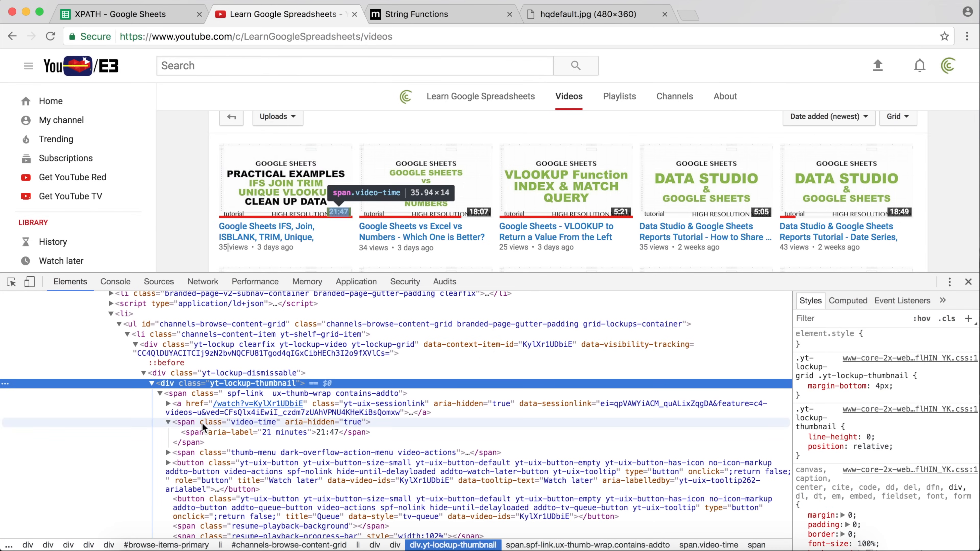
left_click(183, 395)
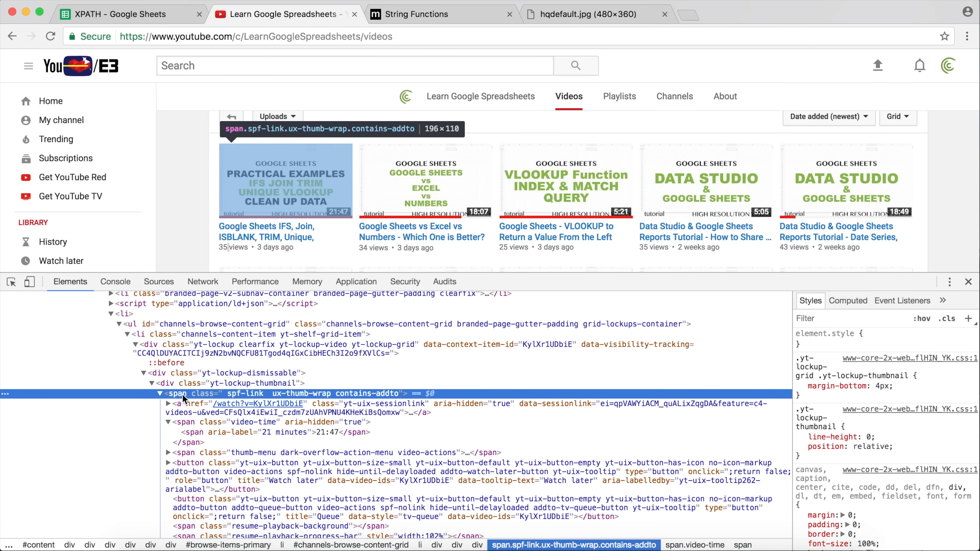
left_click(192, 421)
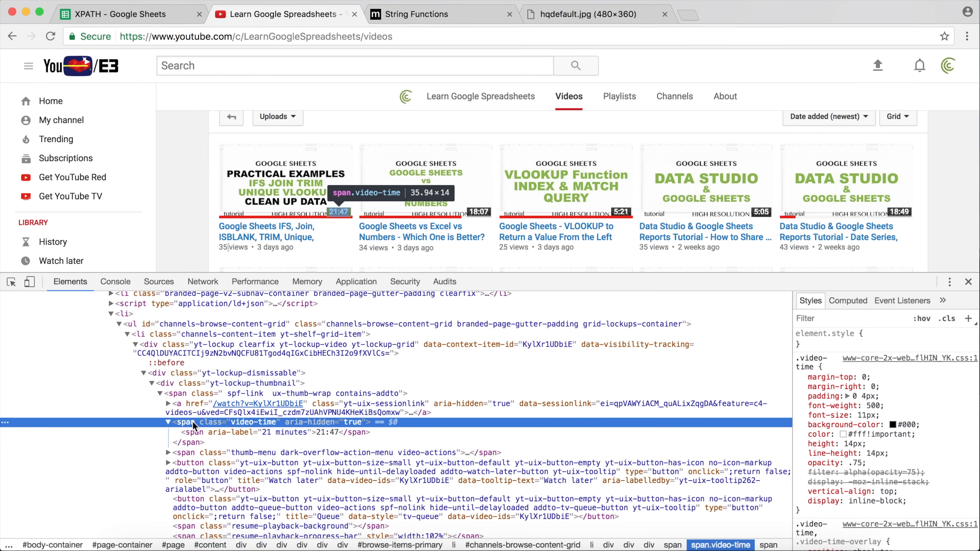
left_click(193, 433)
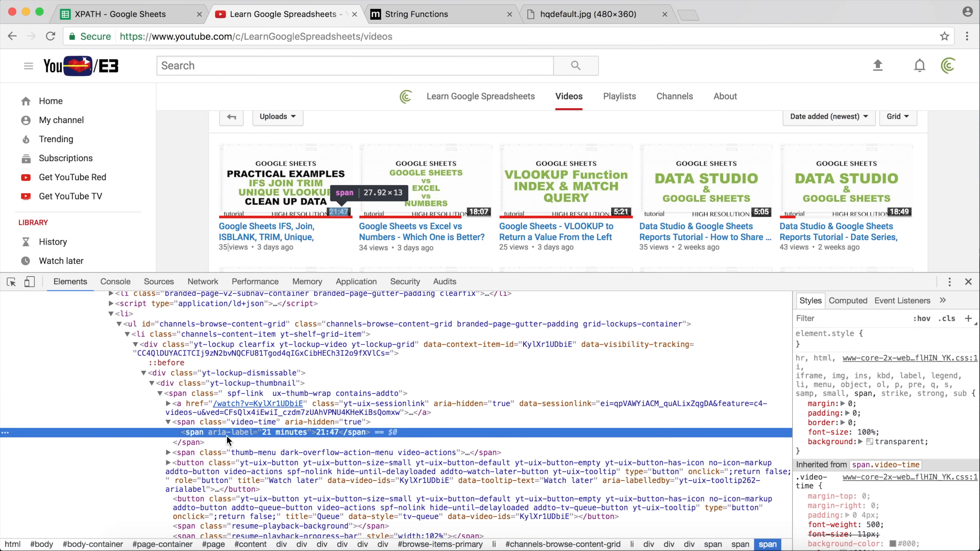
left_click(181, 381)
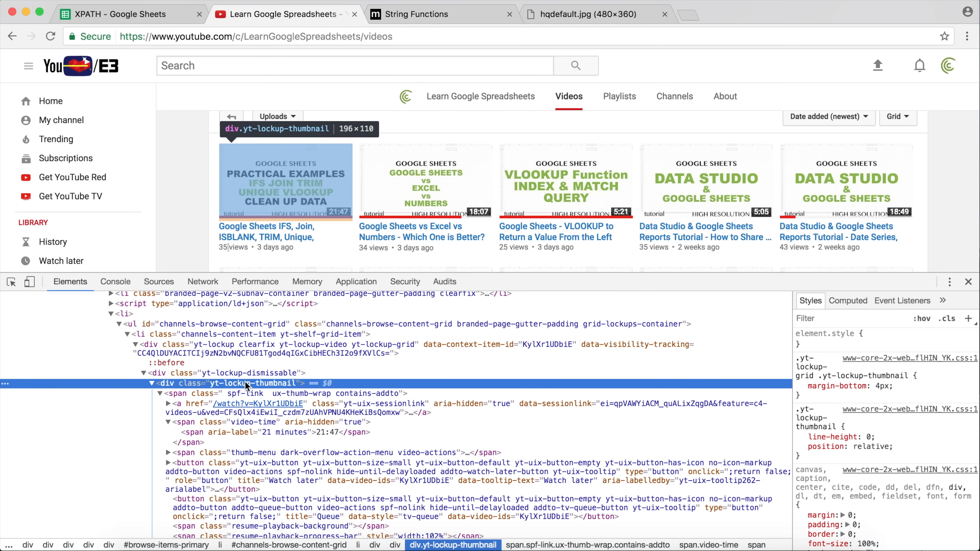
left_click(247, 423)
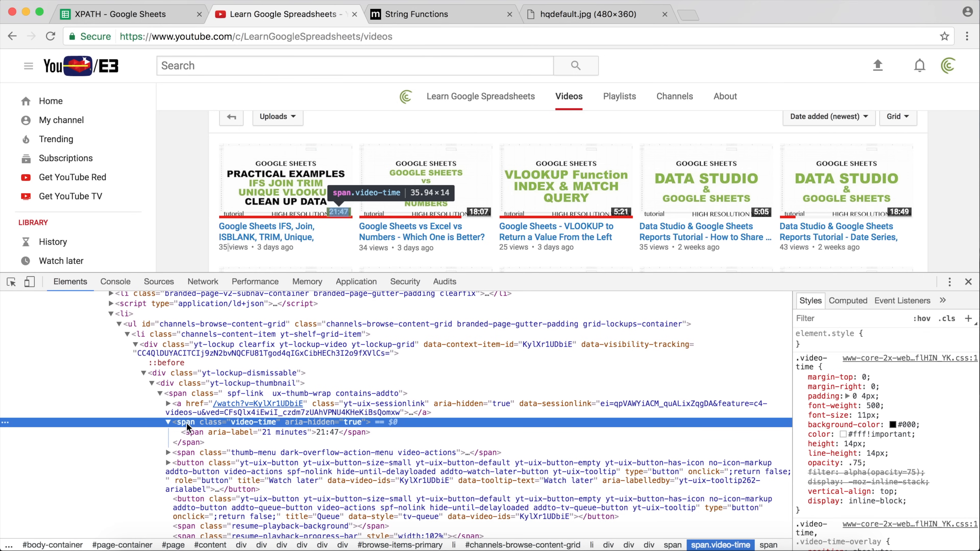
double_click(255, 422)
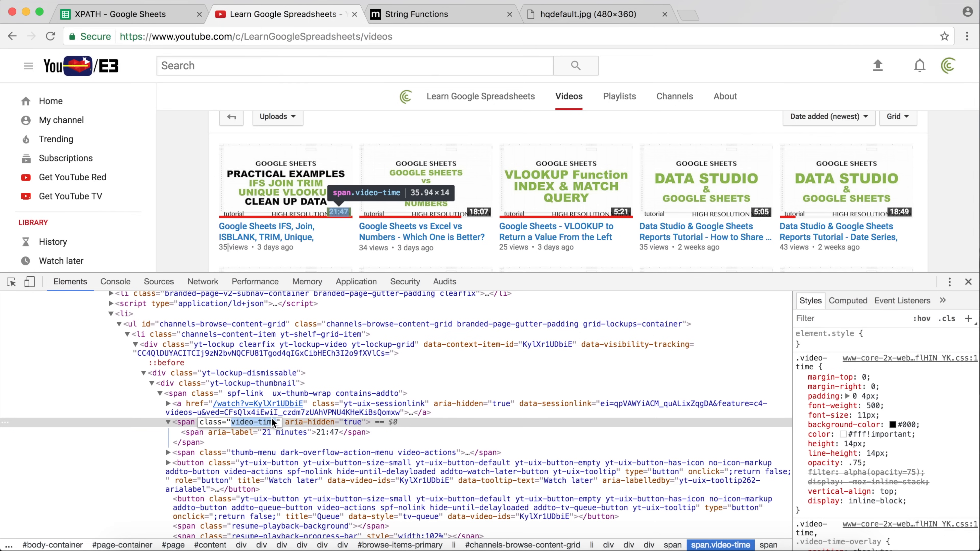
left_click(215, 432)
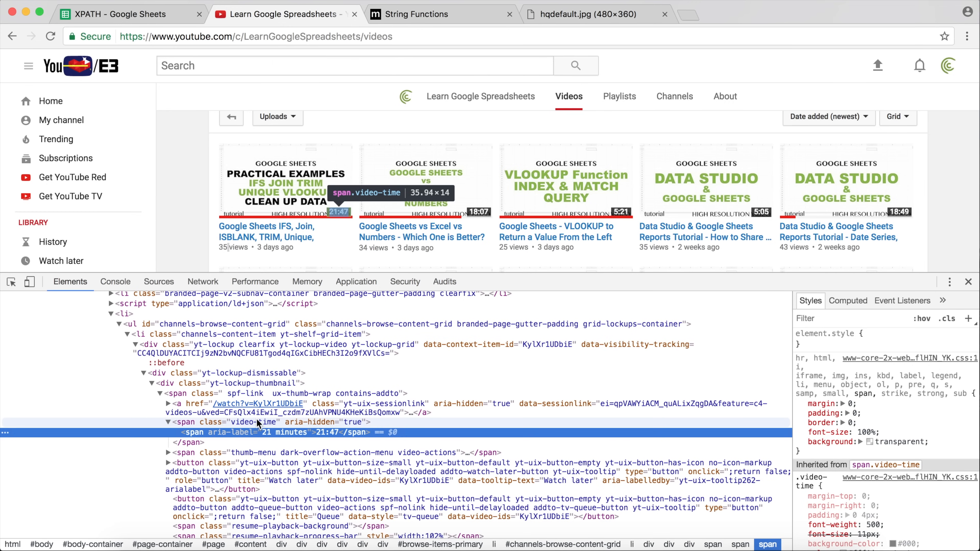
Copy the class name video-time from the span that wraps the first video's duration
left_click(240, 423)
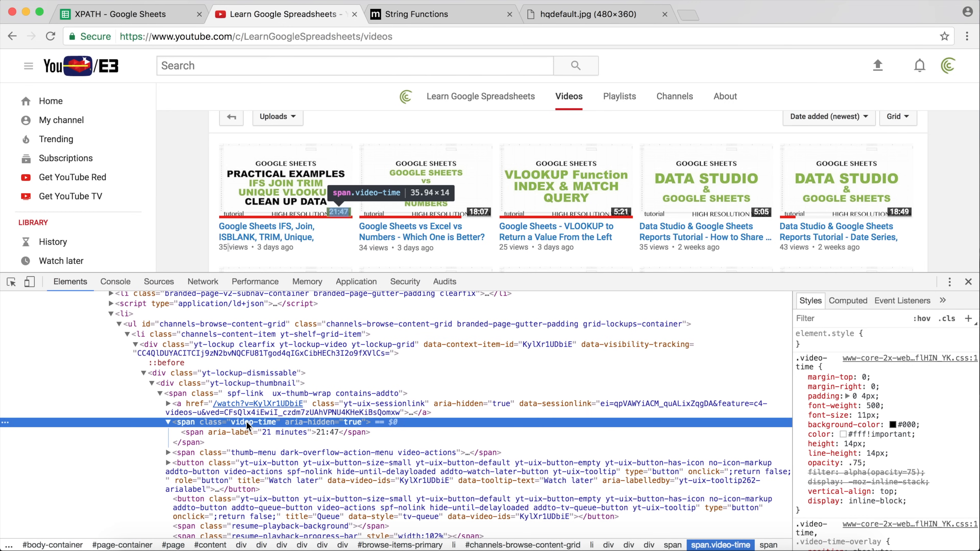
double_click(246, 422)
key("super+c")
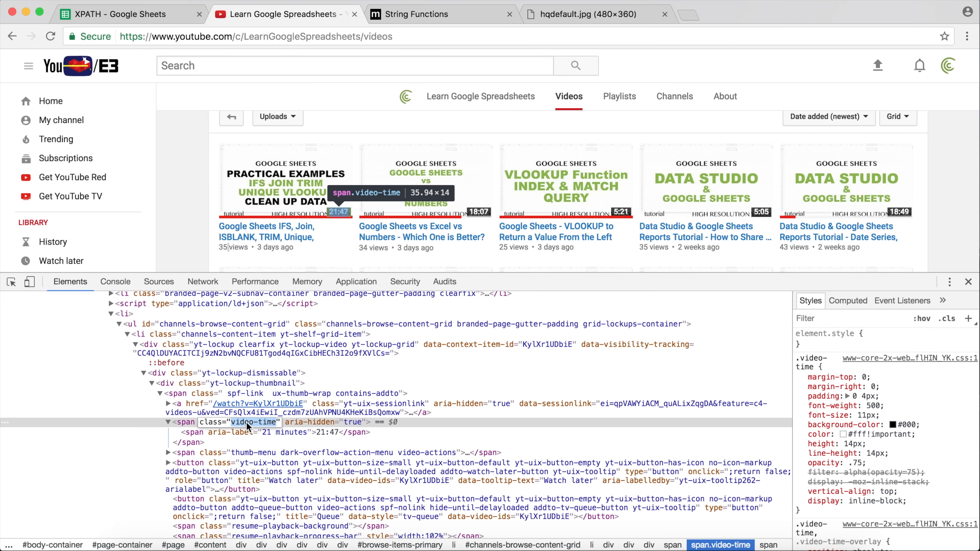
left_click(362, 412)
left_click(351, 422)
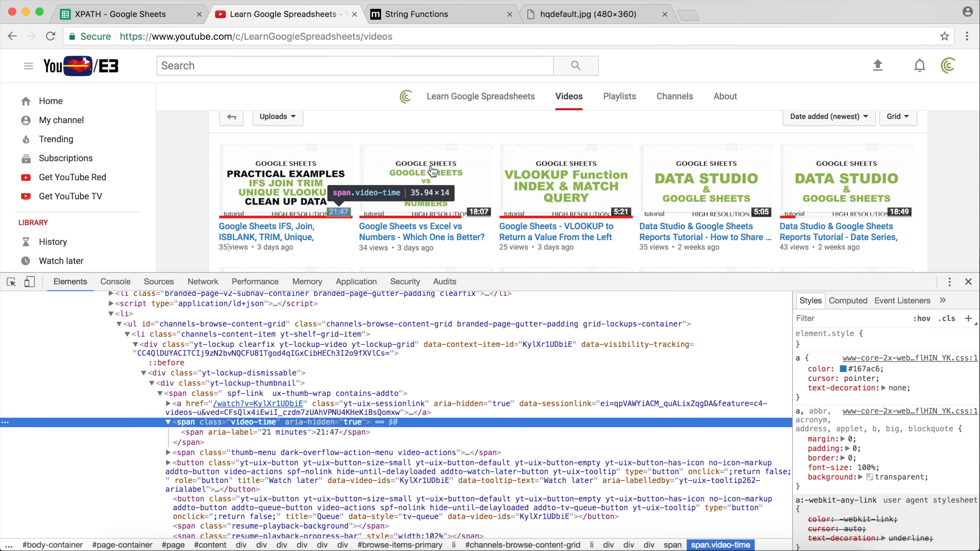
Paste the copied class name video-time into cell K1 of the XPATH spreadsheet
left_click(154, 4)
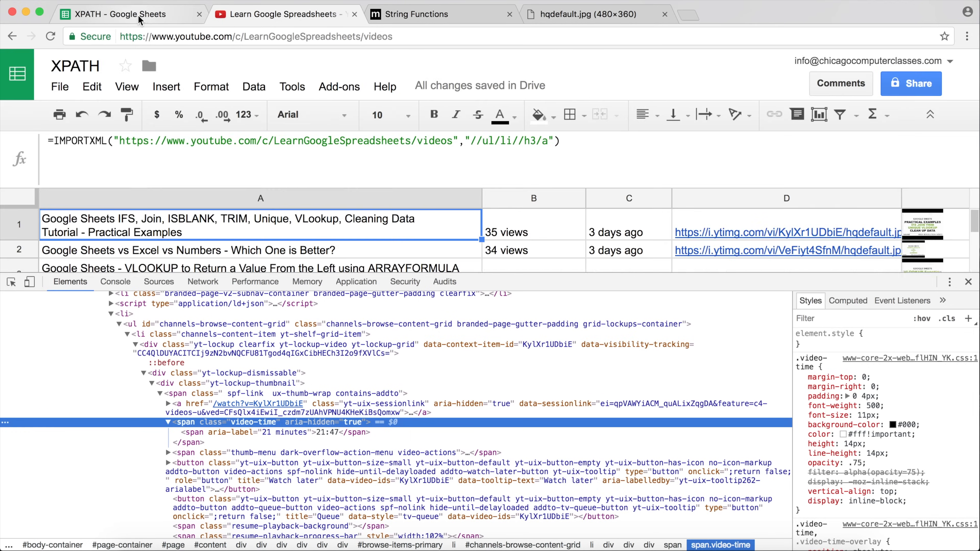
scroll(369, 258, "right", 10)
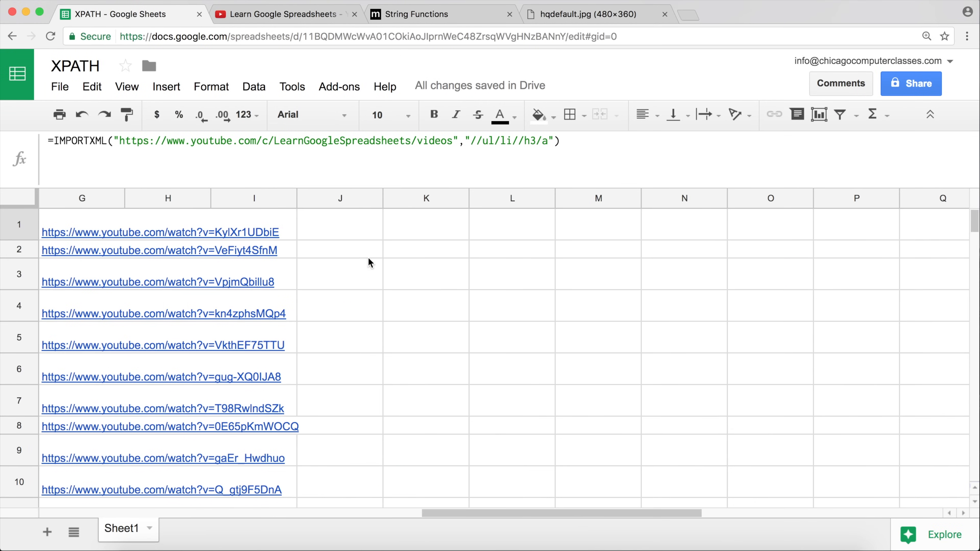
left_click(414, 228)
key("super+v")
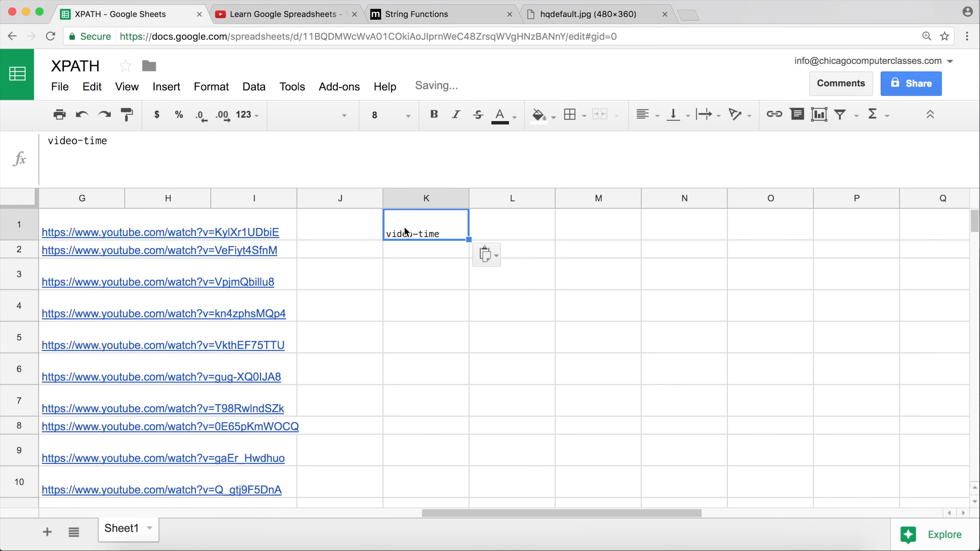
Copy the full text of A1's IMPORTXML formula and leave the cell without editing it
scroll(341, 234, "left", 5)
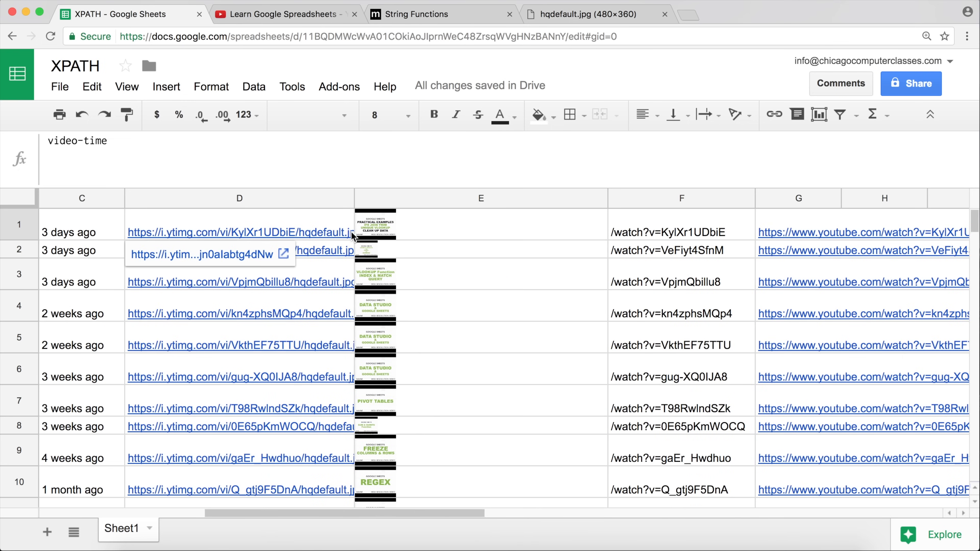
scroll(351, 231, "left", 3)
left_click(275, 226)
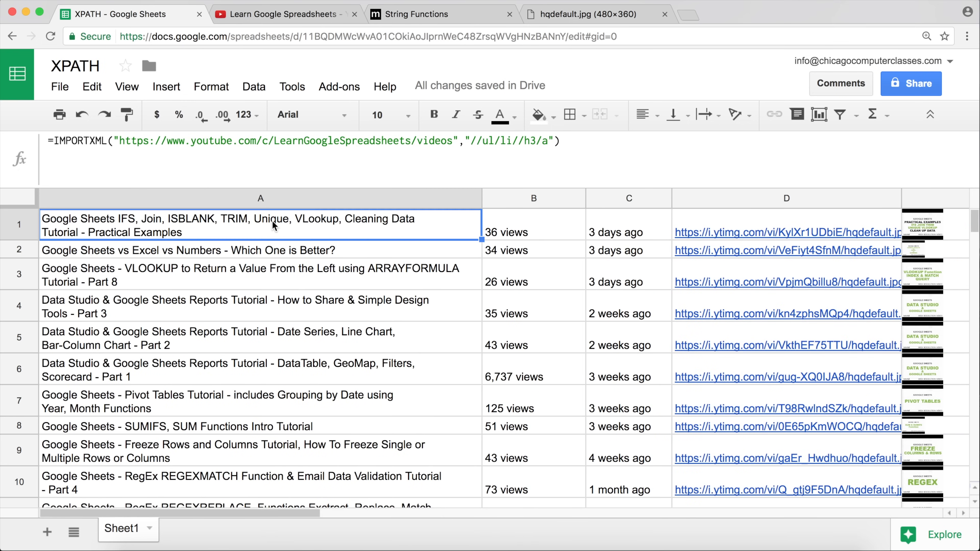
left_click(571, 147)
left_click(64, 144, "shift")
key("super+c")
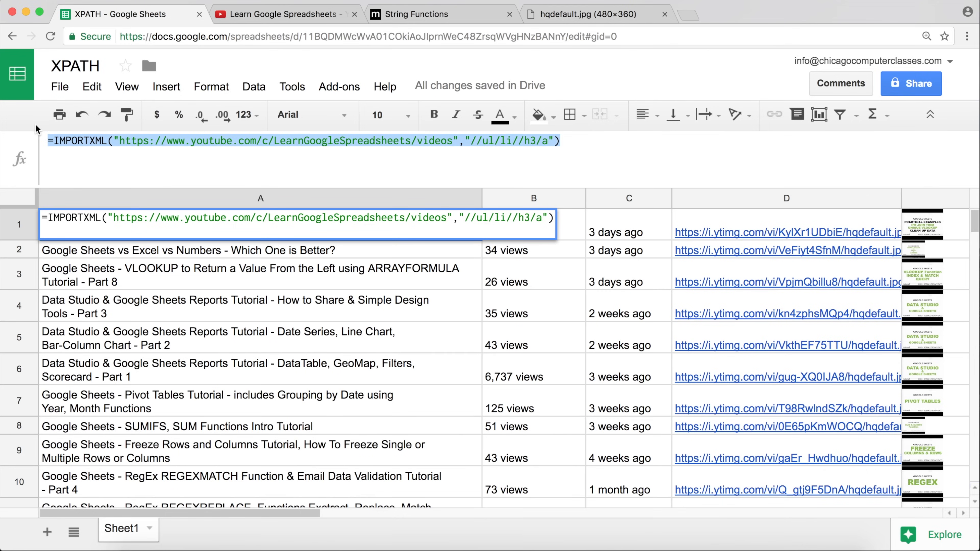
key("Escape")
Paste the copied IMPORTXML formula into the empty cell J1, keeping it open for editing
scroll(457, 285, "right", 10)
scroll(445, 301, "left", 5)
left_click(349, 237)
double_click(350, 237)
key("super+v")
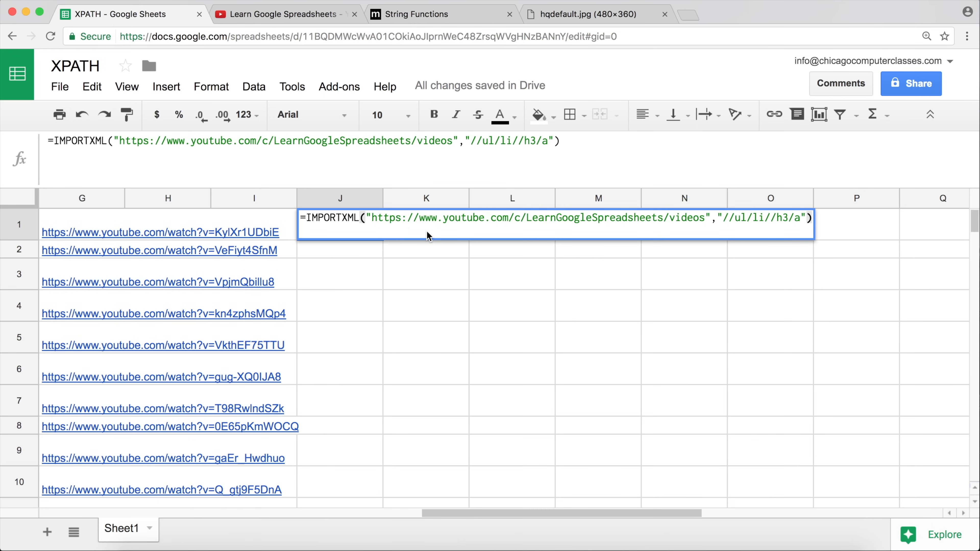
Remove ul/li//h3/a from J1's XPath query, keeping only the leading //
left_click(549, 144)
left_click_drag(549, 144, 525, 138)
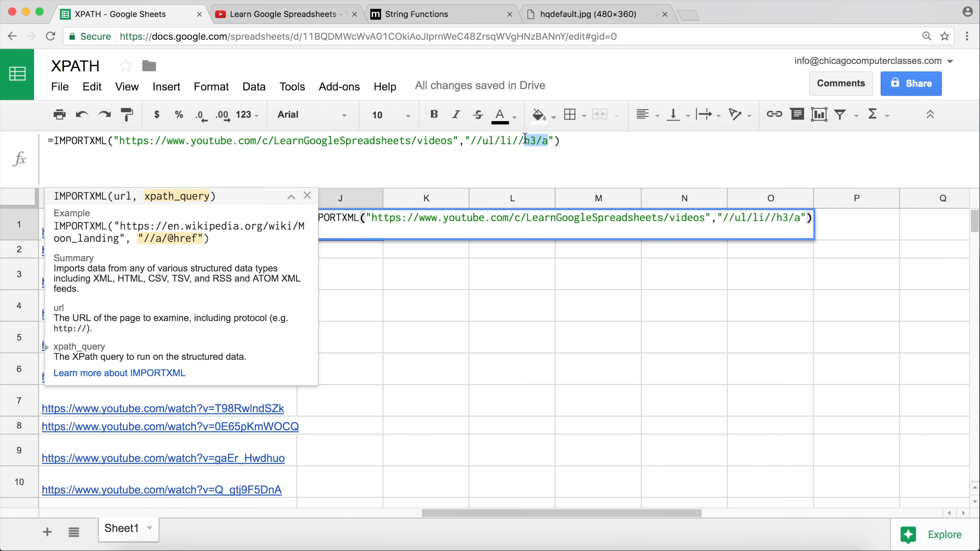
key("BackSpace")
key("BackSpace")
key("BackSpace")
key("BackSpace")
key("BackSpace")
key("BackSpace")
key("BackSpace")
key("BackSpace")
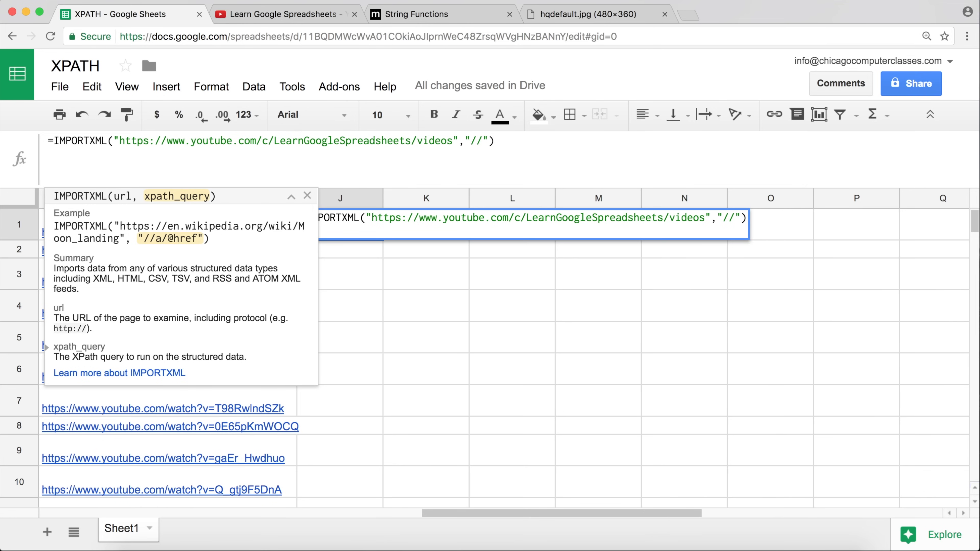
type("span")
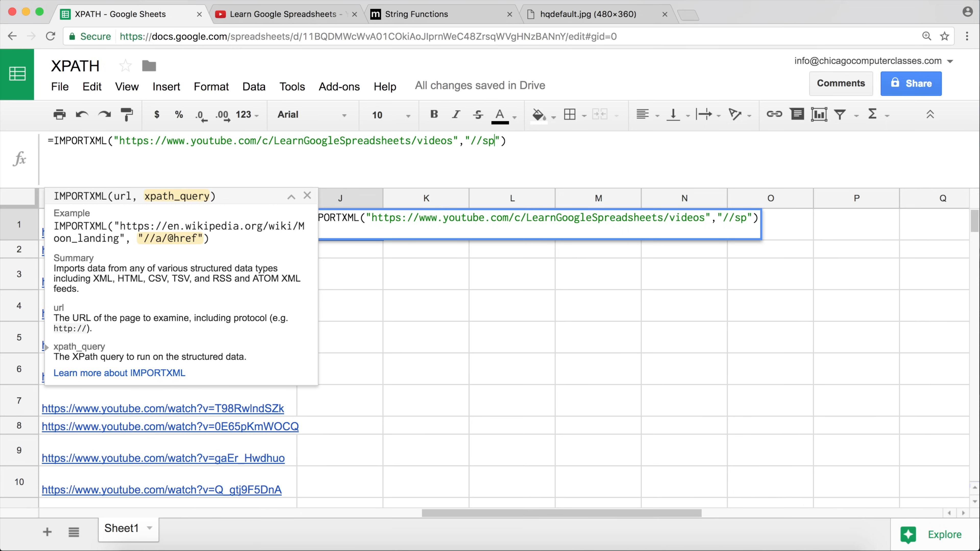
type("[")
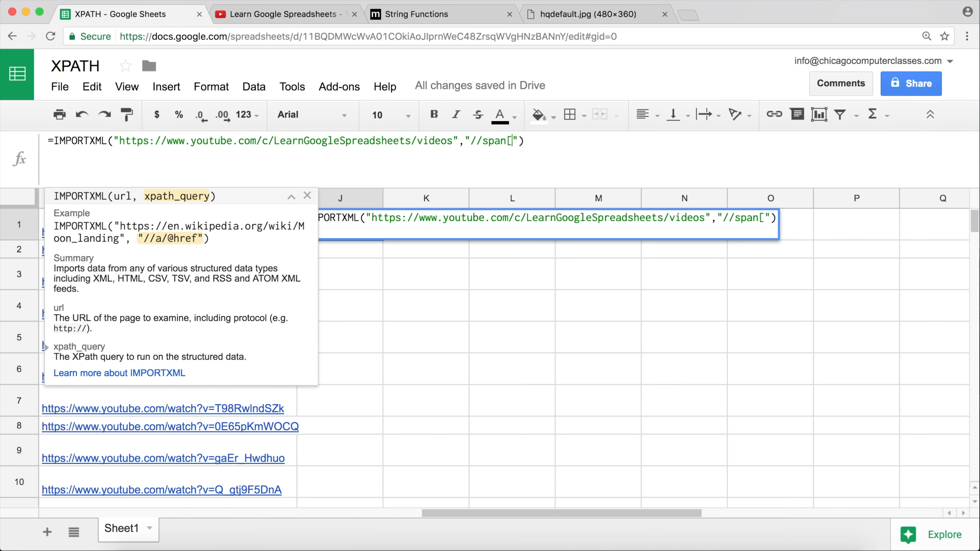
type("cla")
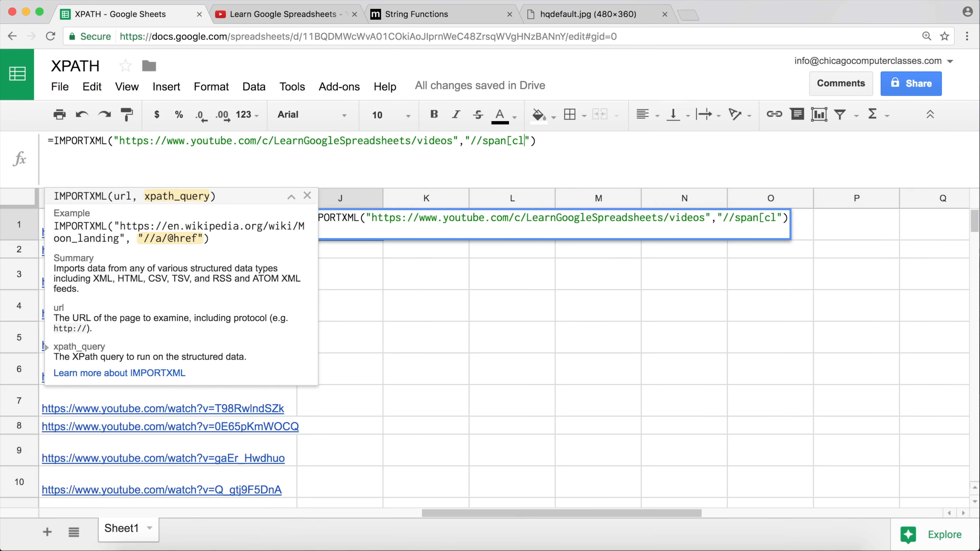
key("BackSpace")
key("BackSpace")
key("BackSpace")
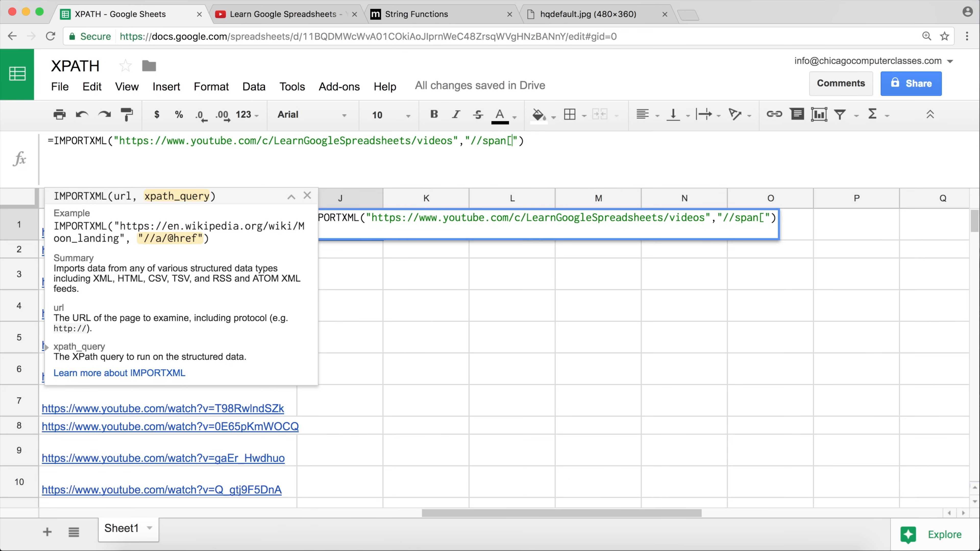
type("@")
type("class")
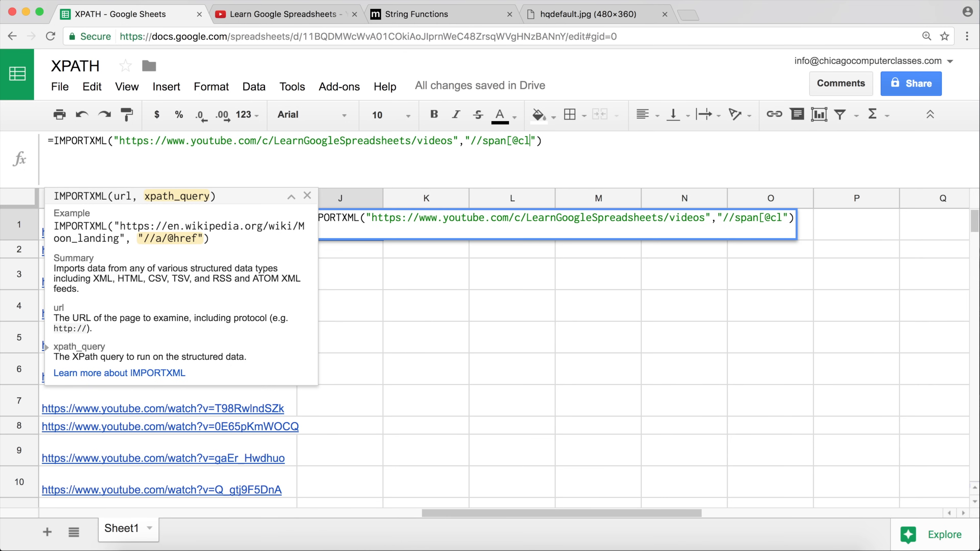
type("=")
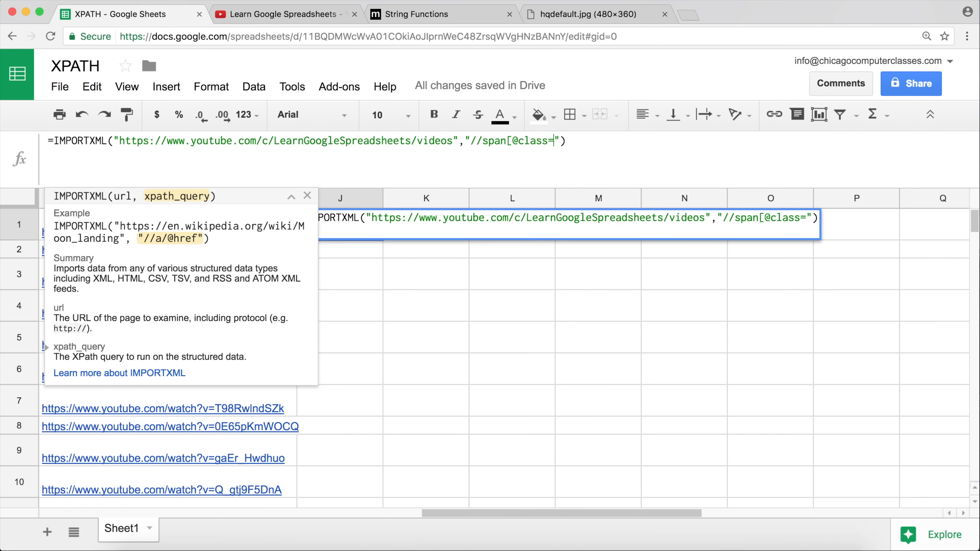
type("\"")
type("video-")
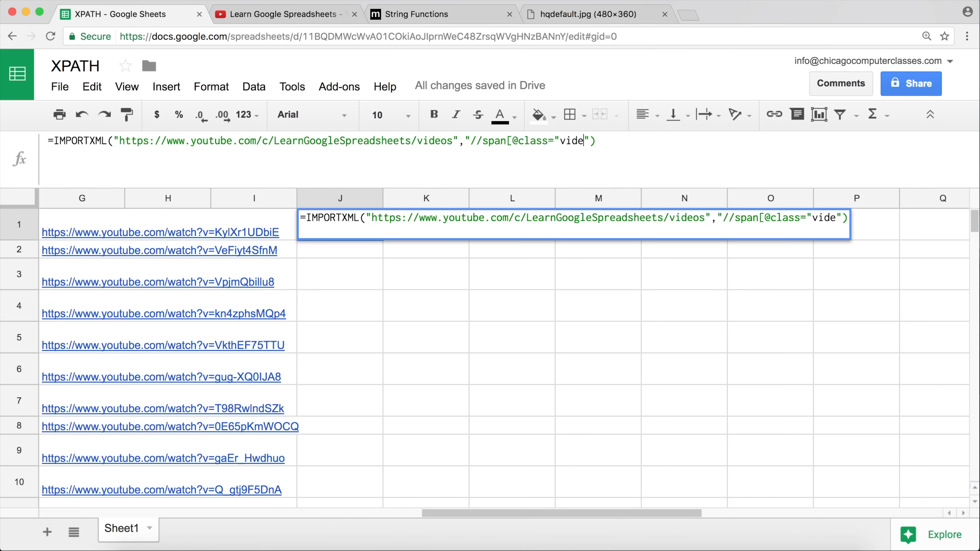
type("time")
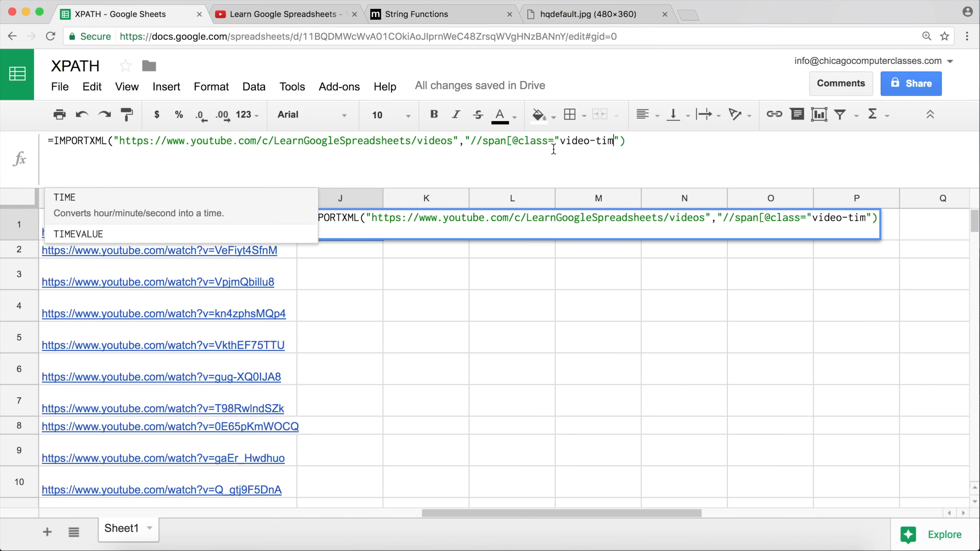
Enclose video-time in single quotes and close the class condition with ] in J1's XPath query
left_click(812, 218)
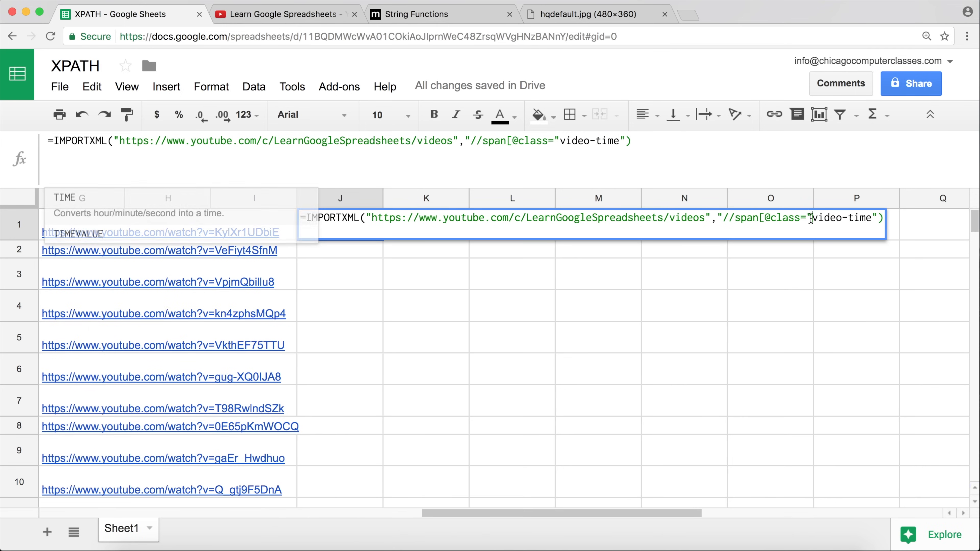
key("BackSpace")
type("'")
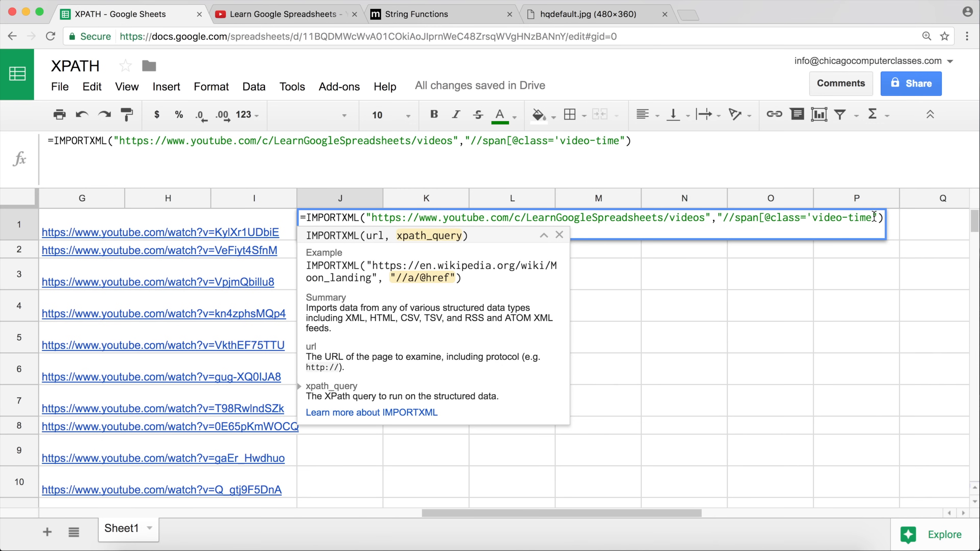
left_click(874, 218)
type("'\"")
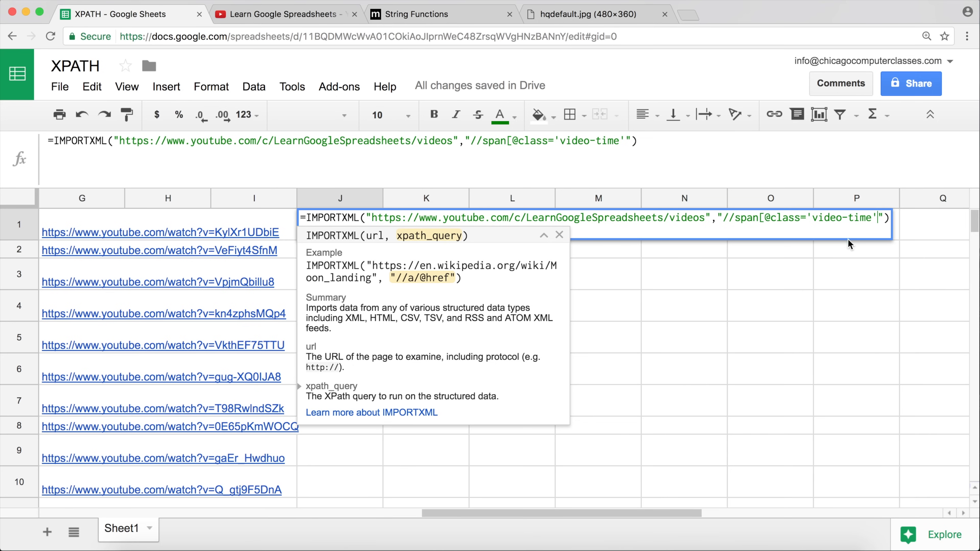
type("]")
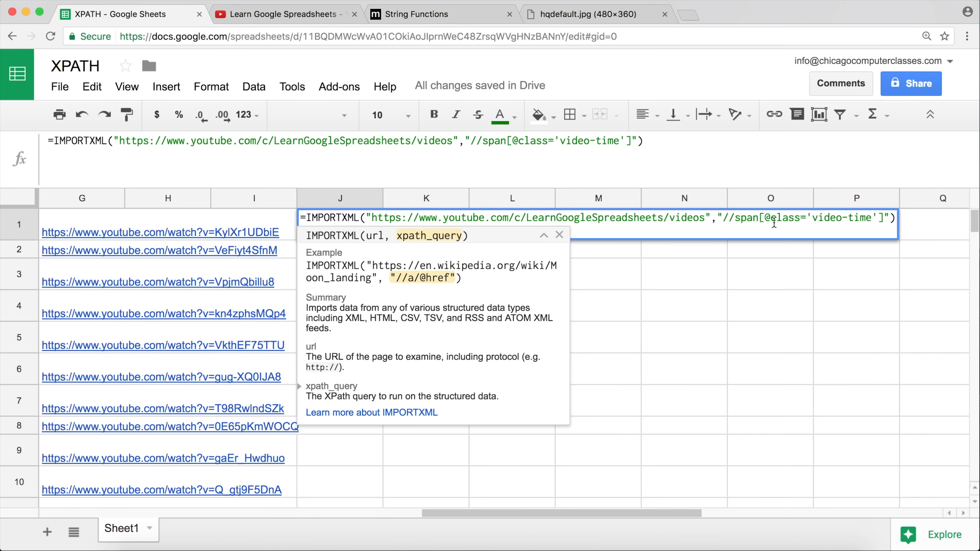
Append /span to J1's XPath query, check it against the YouTube page's markup, and commit the formula
type("/span")
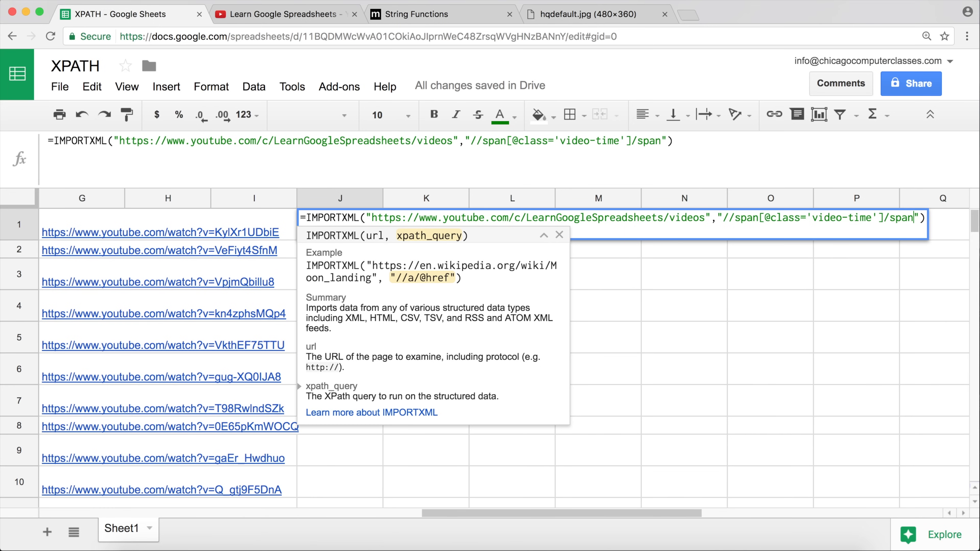
left_click(294, 16)
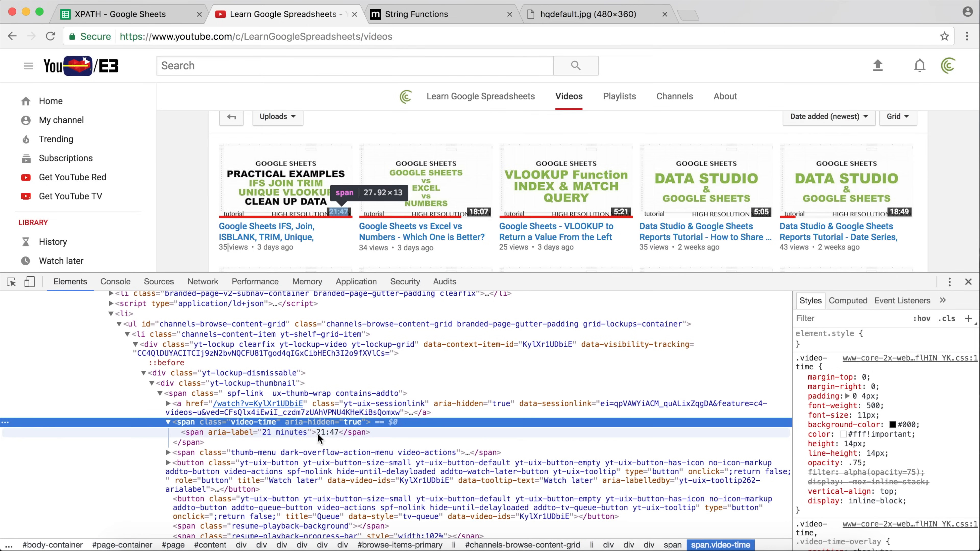
left_click(180, 19)
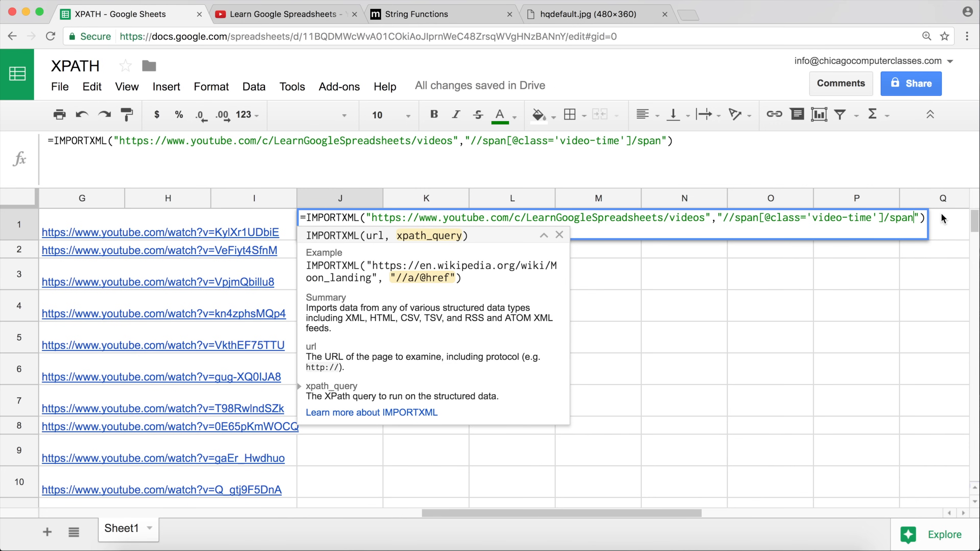
left_click(922, 218)
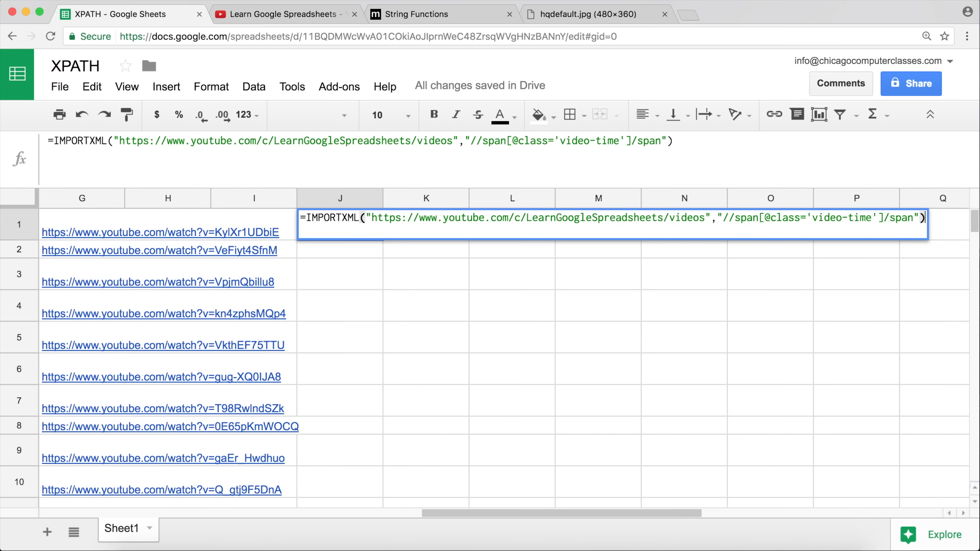
key("Return")
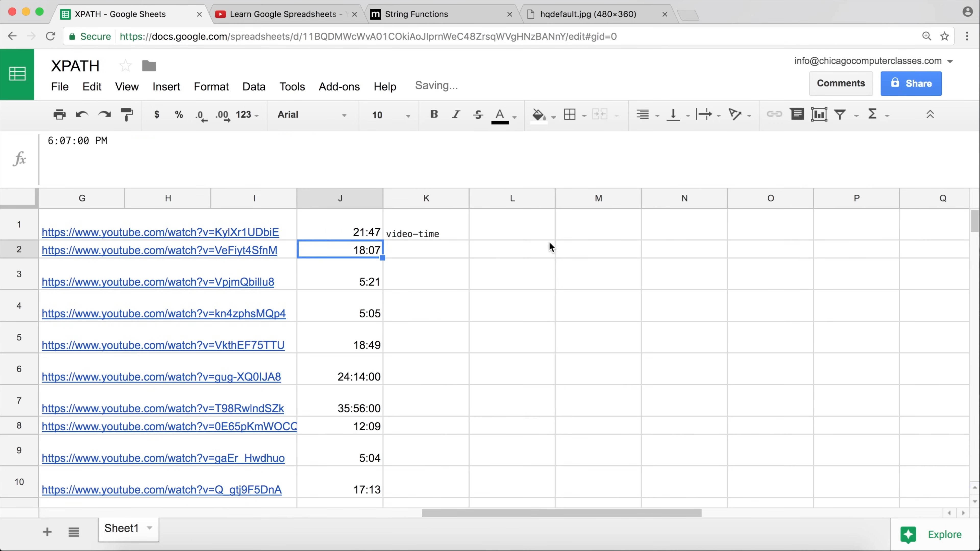
Clear the leftover class name from K1 and check the imported durations down to the last row of column J
left_click(430, 227)
key("Delete")
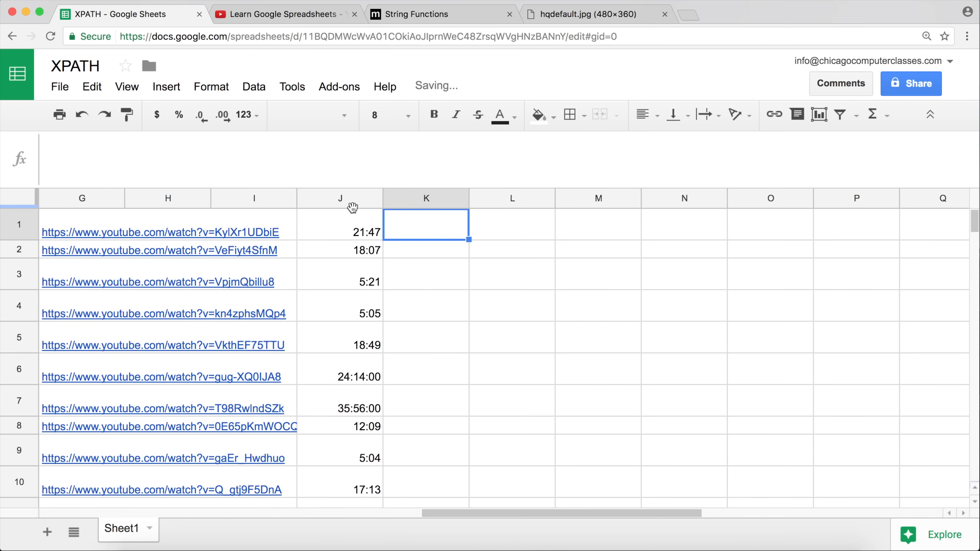
left_click(353, 223)
key("ctrl+Down")
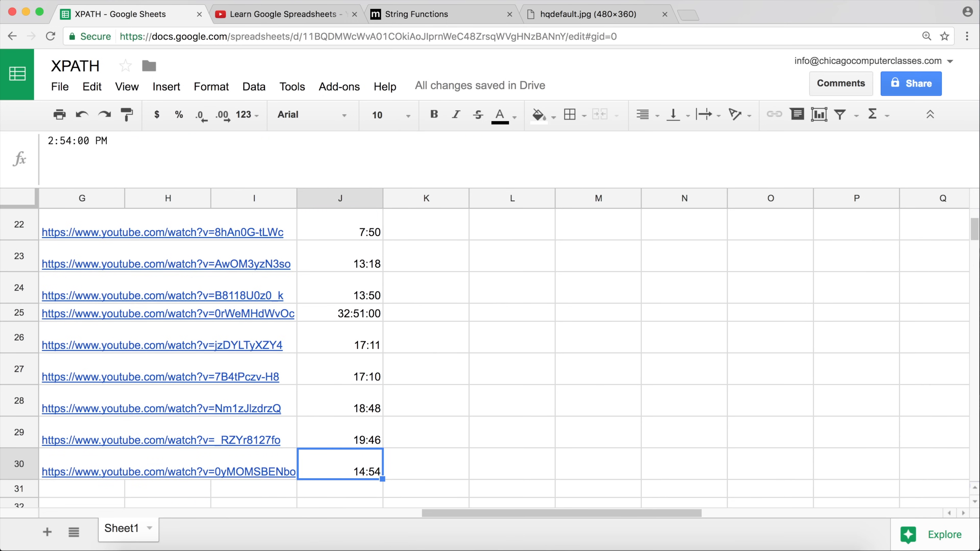
scroll(342, 280, "down", 1)
scroll(342, 284, "up", 2)
key("ctrl+Up")
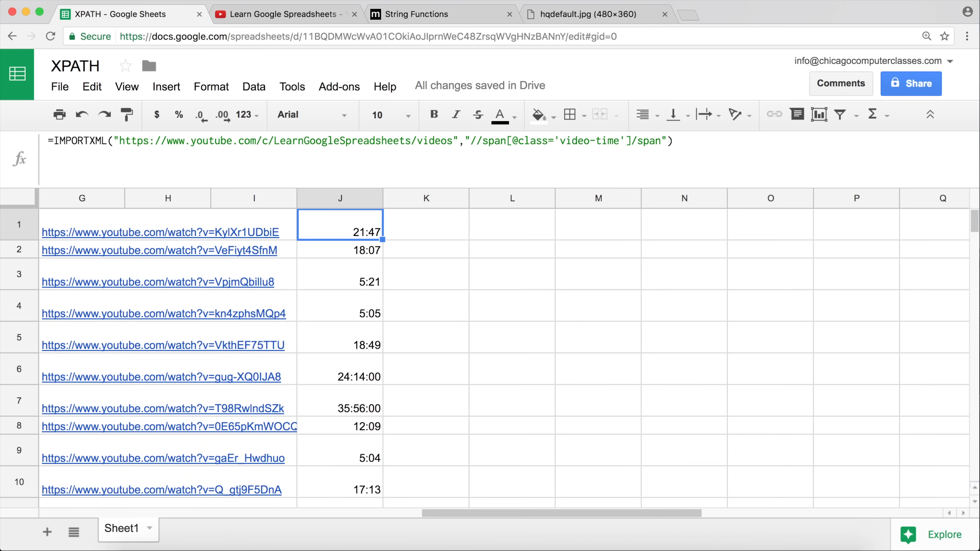
scroll(405, 286, "left", 5)
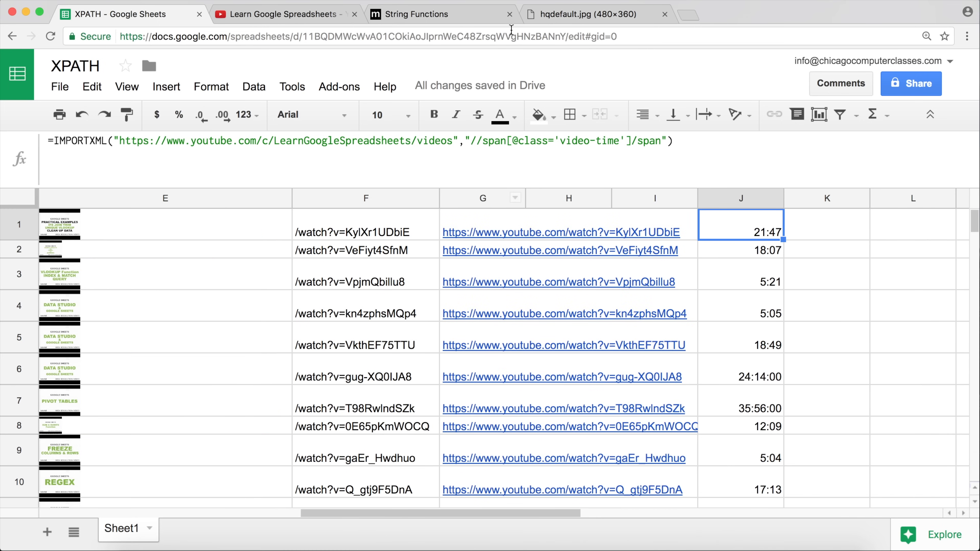
Close the developer tools on the YouTube channel's videos page and look over the page from its top
left_click(291, 17)
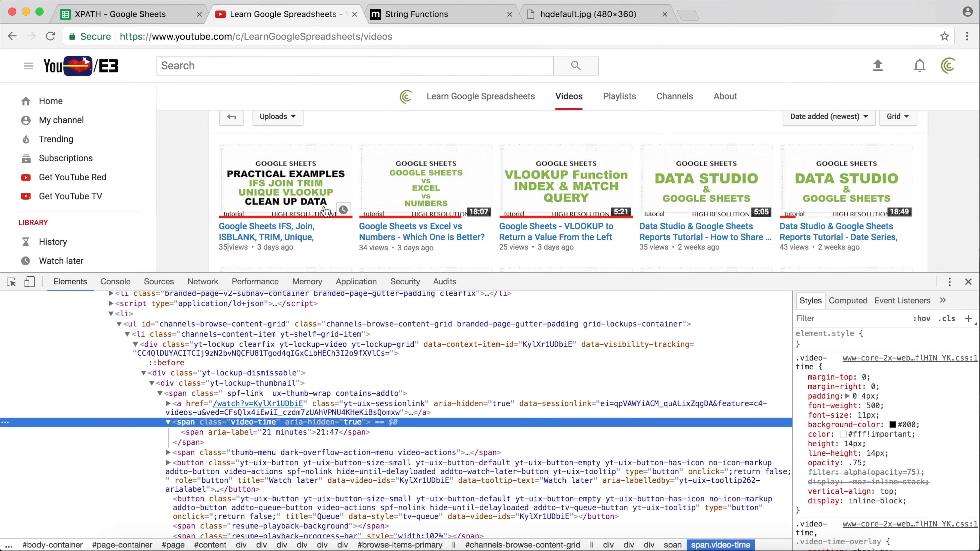
left_click(968, 282)
scroll(965, 286, "down", 5)
scroll(965, 286, "up", 15)
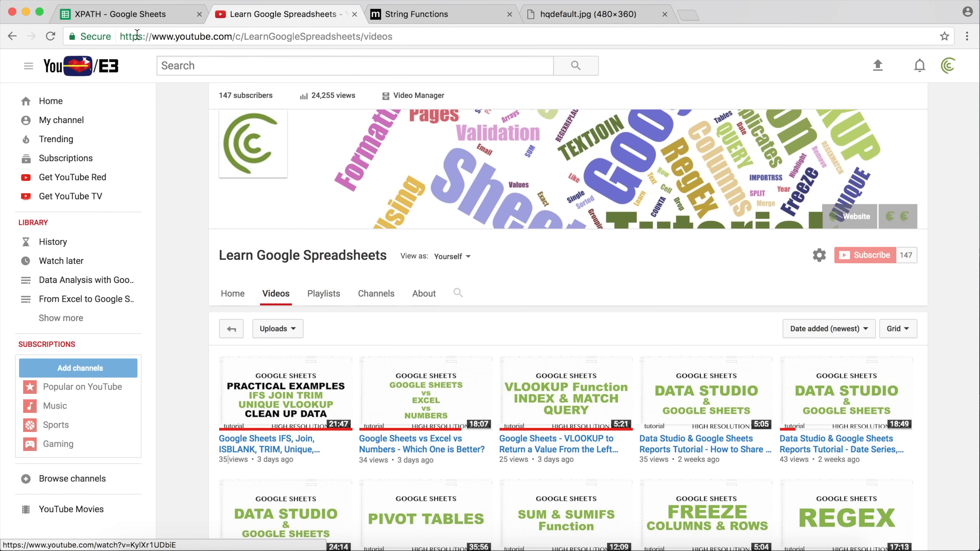
Return to the XPATH spreadsheet and select cell A1 with the titles formula
left_click(129, 18)
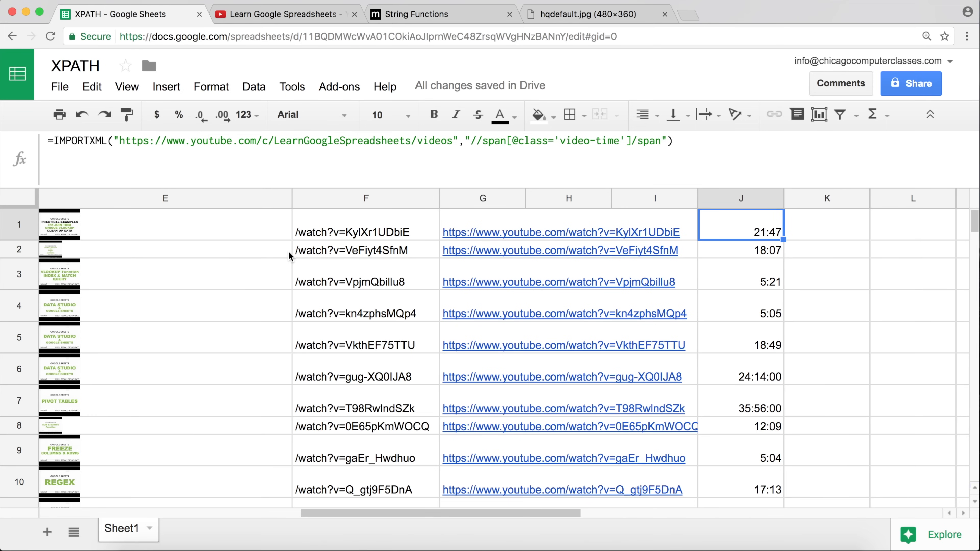
key("Left")
key("Left")
key("Left")
key("super+Left")
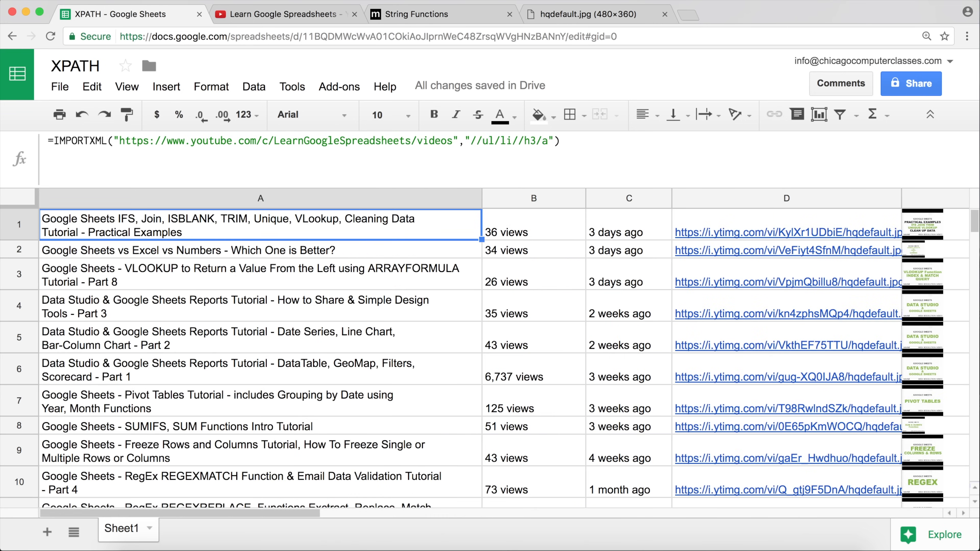
Open the XPath Reference page from the MSDN String Functions page and look over its address and contents
left_click(442, 21)
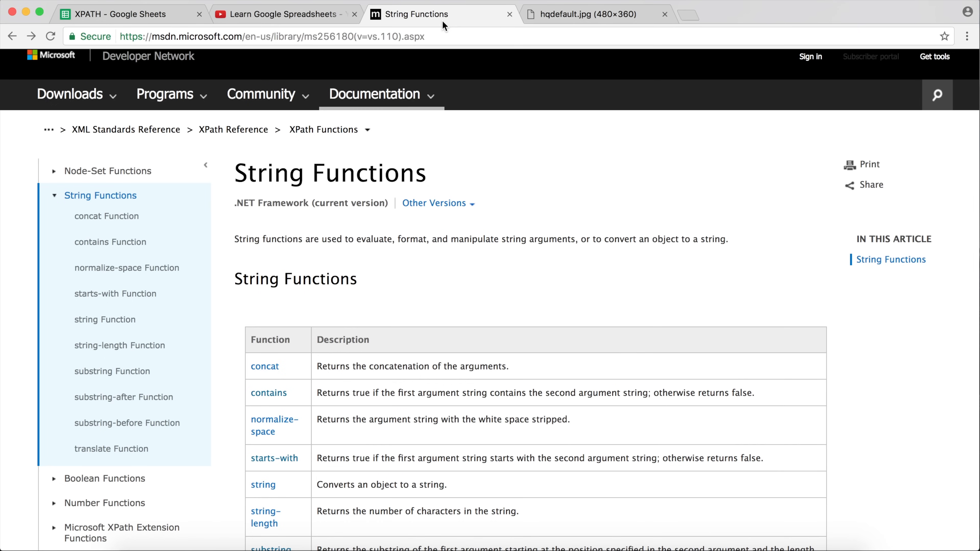
left_click(240, 134)
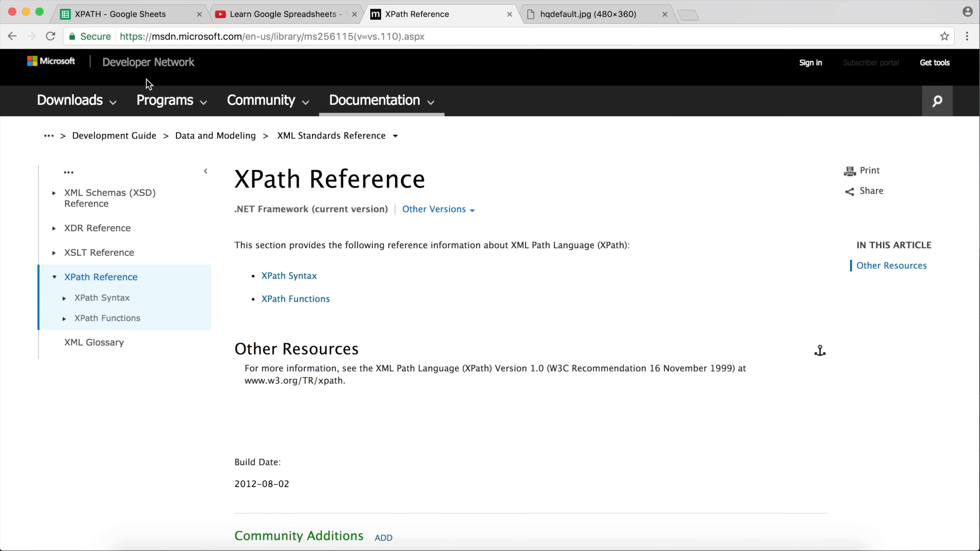
left_click(167, 31)
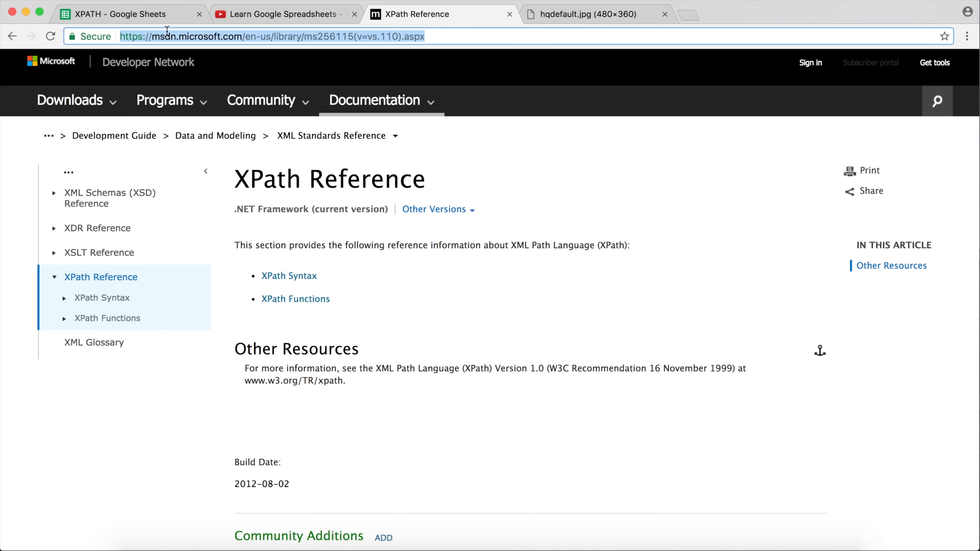
double_click(168, 31)
scroll(348, 307, "down", 1)
scroll(347, 307, "down", 3)
scroll(348, 308, "up", 4)
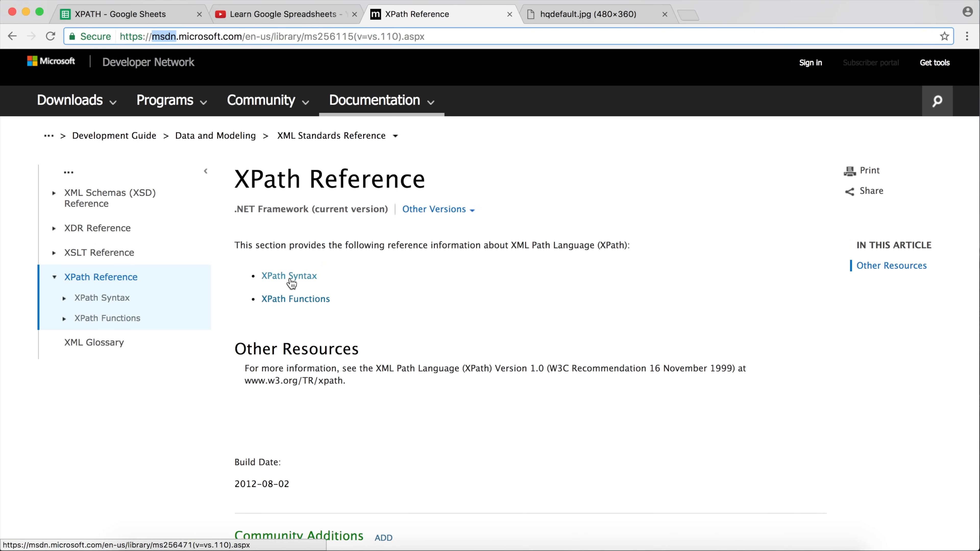
Examine the String and Number function lists from the XPath Functions page and return to that overview
left_click(292, 303)
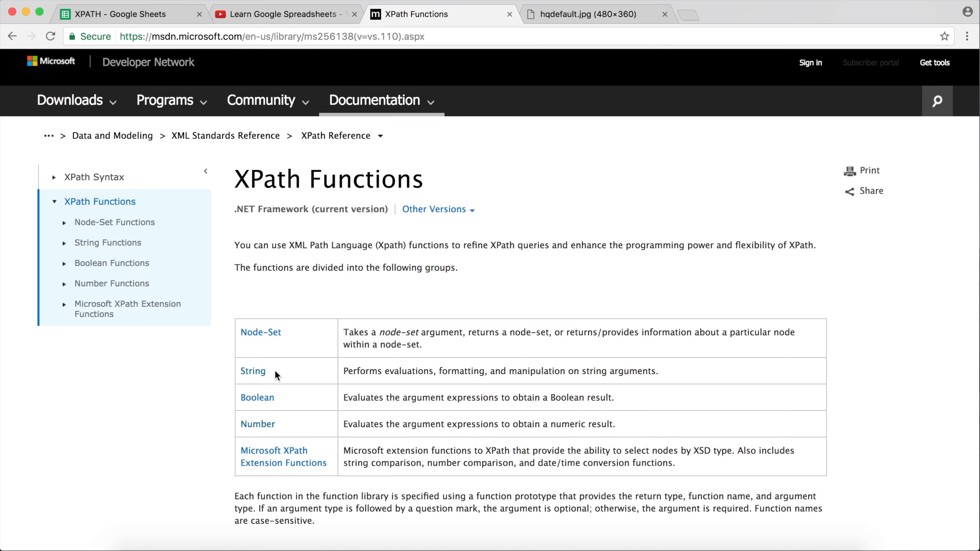
scroll(275, 370, "down", 2)
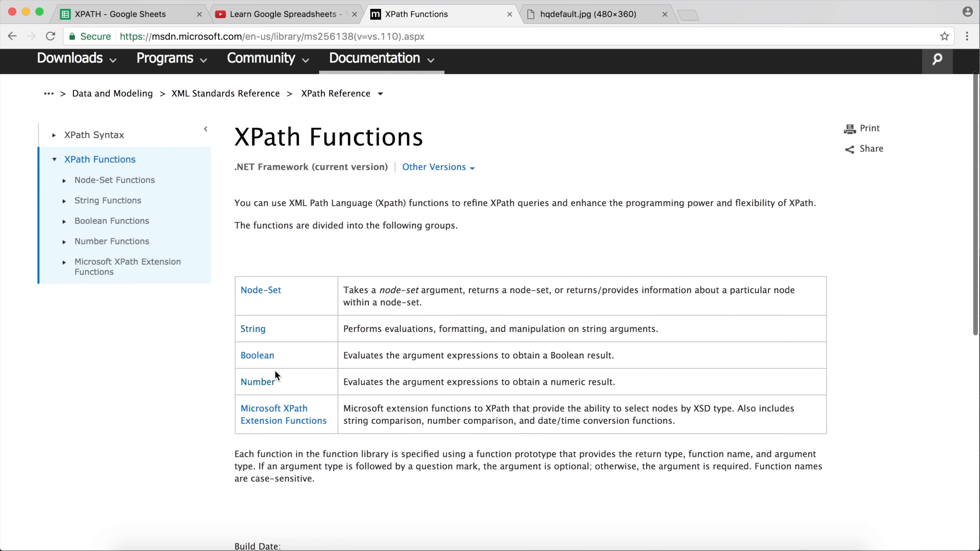
left_click(246, 334)
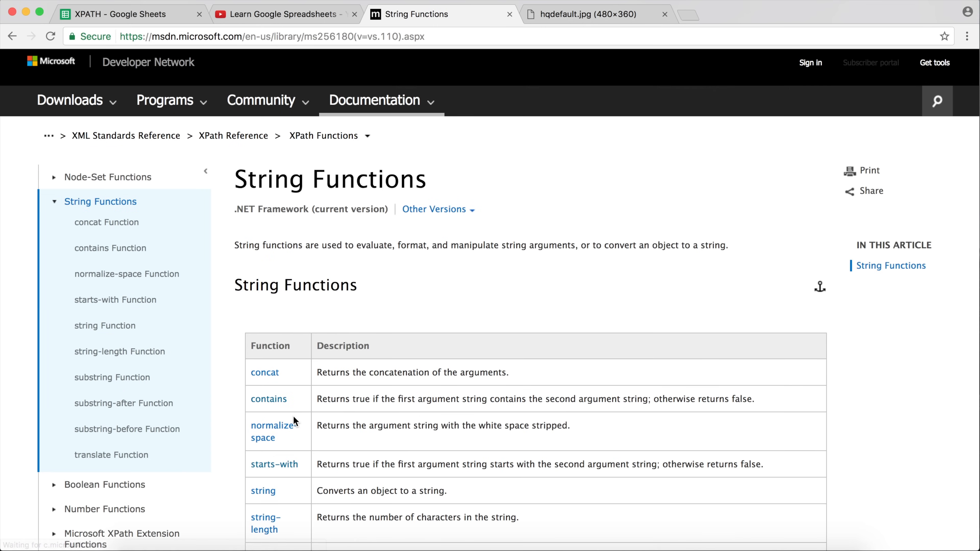
scroll(291, 358, "down", 2)
scroll(129, 189, "down", 3)
left_click(13, 37)
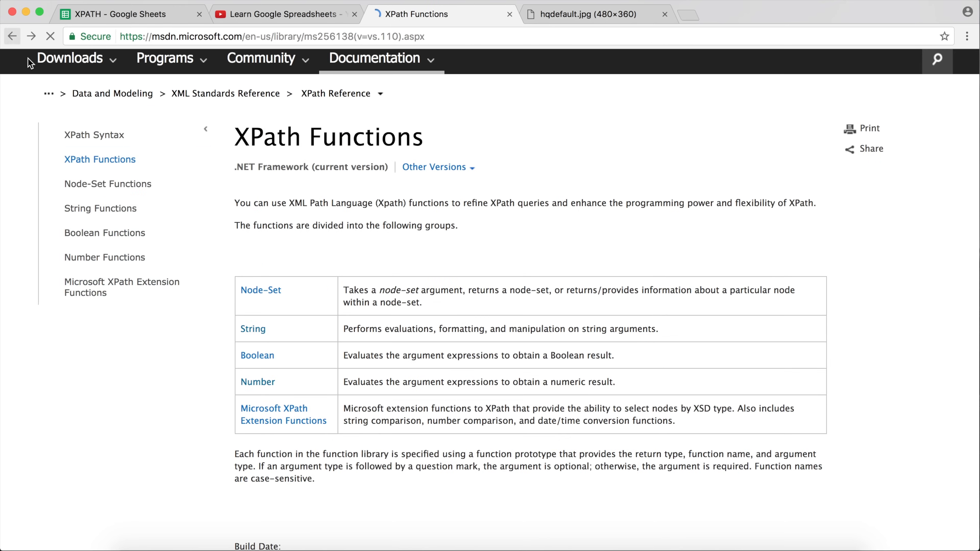
left_click(264, 384)
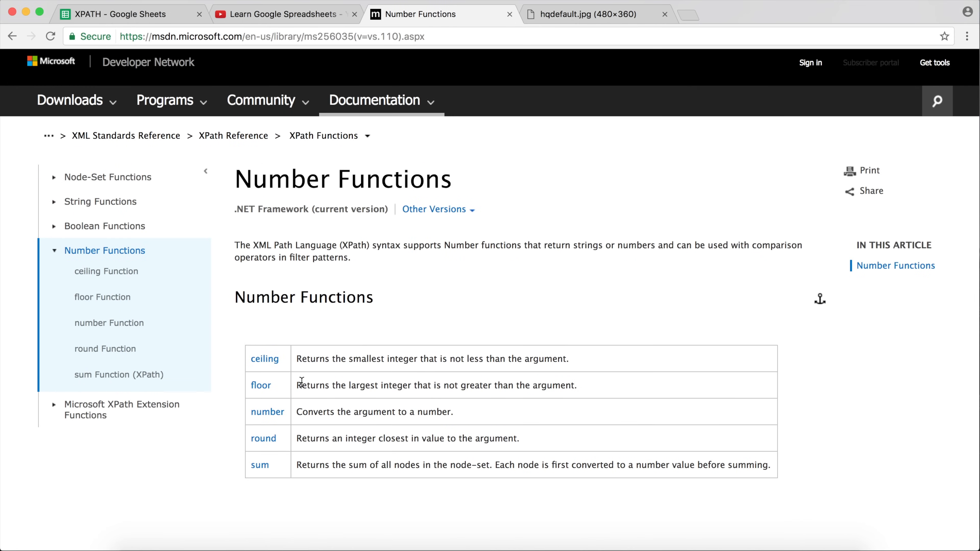
left_click(16, 37)
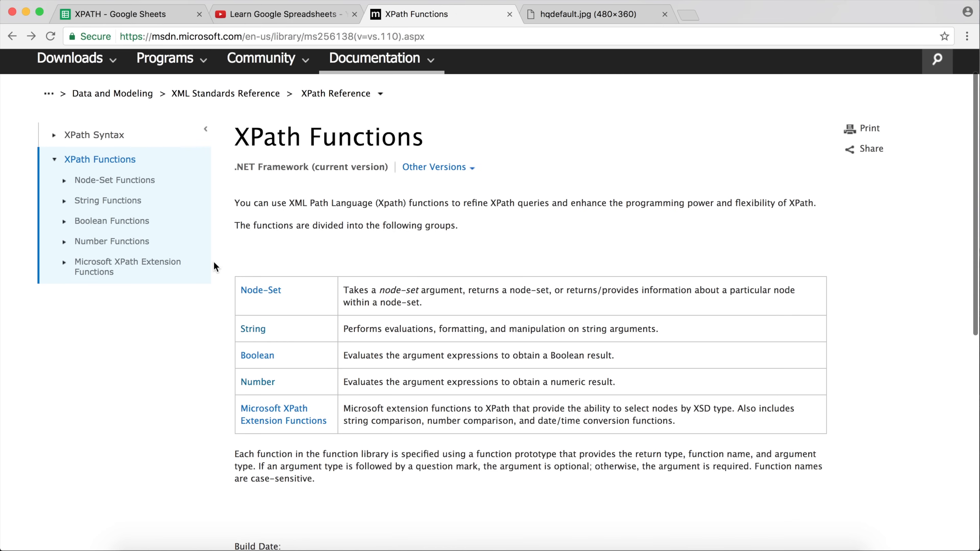
Open the Node-Set functions page from the XPath Functions overview and look over its list of functions
left_click(259, 290)
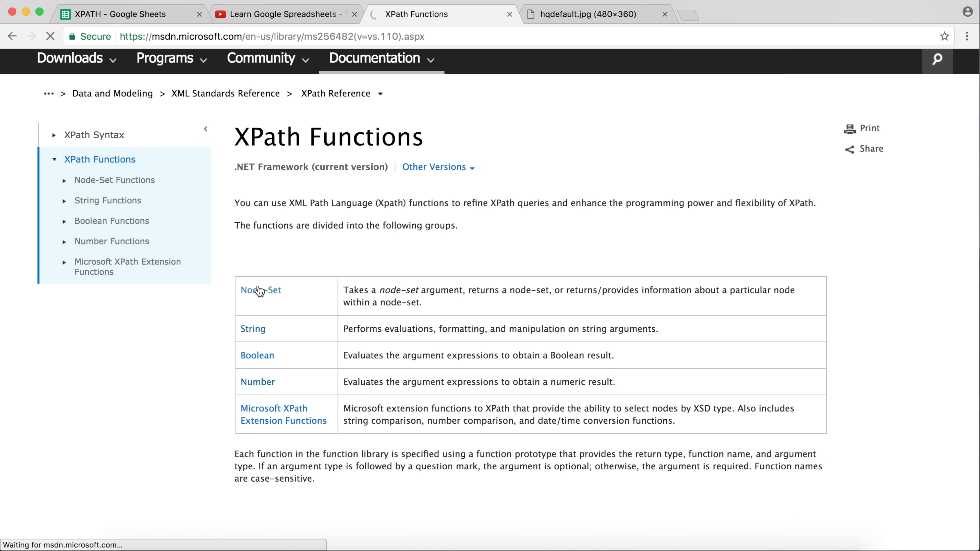
scroll(295, 389, "down", 2)
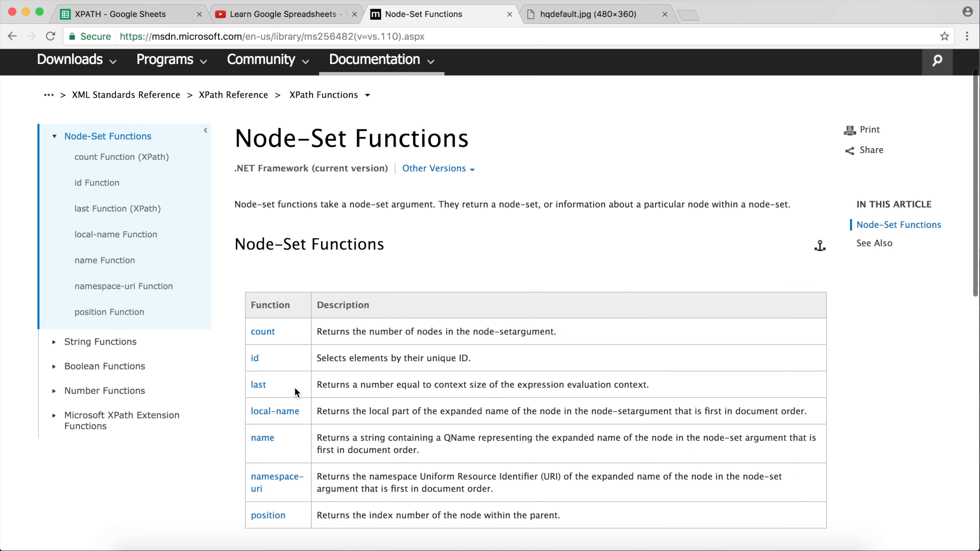
scroll(294, 387, "down", 1)
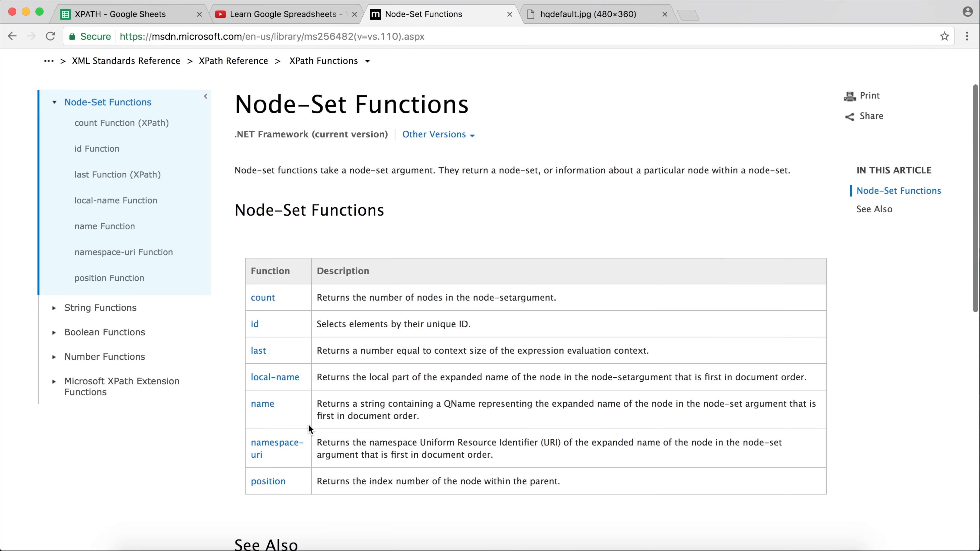
scroll(308, 423, "down", 1)
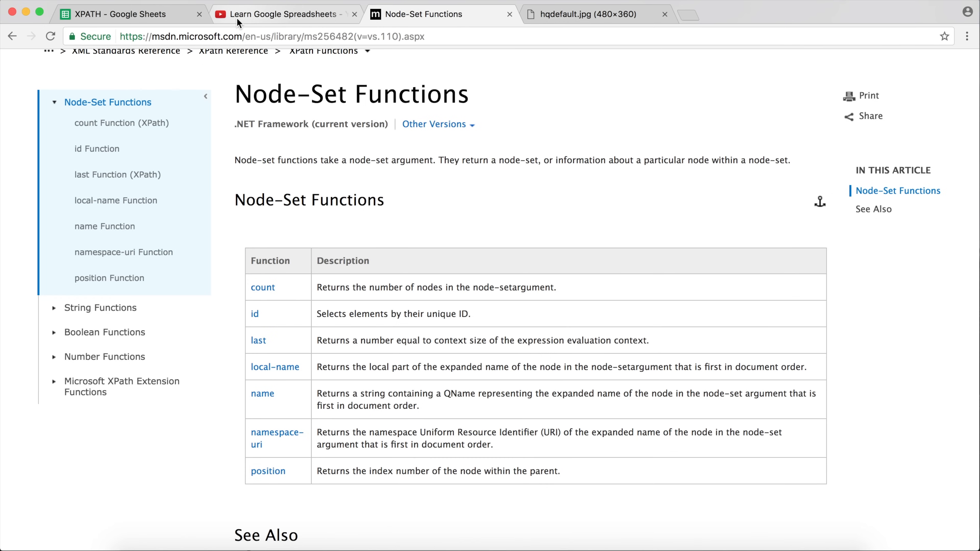
Return to the XPATH spreadsheet and replace the li index in cell C1's IMPORTXML query with last(), giving li[last()]
left_click(181, 17)
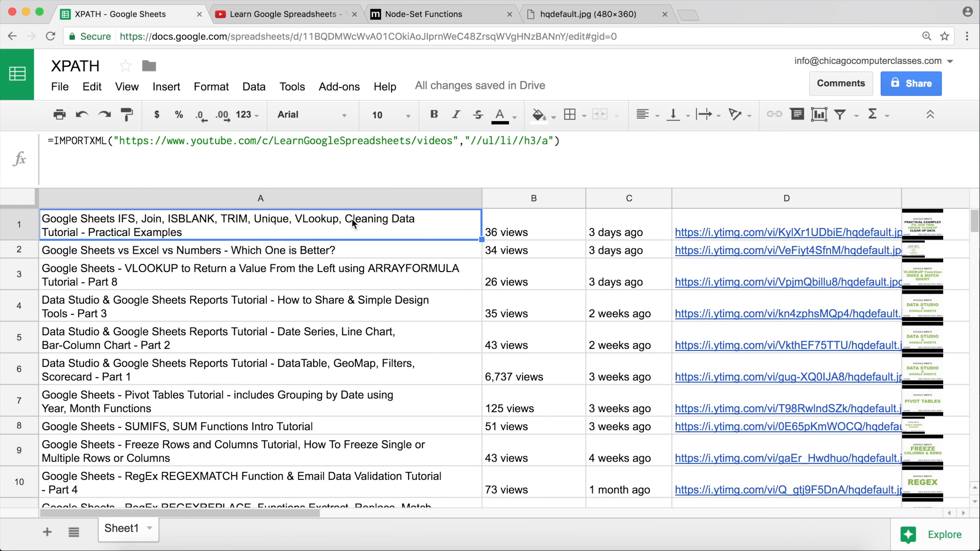
left_click(613, 231)
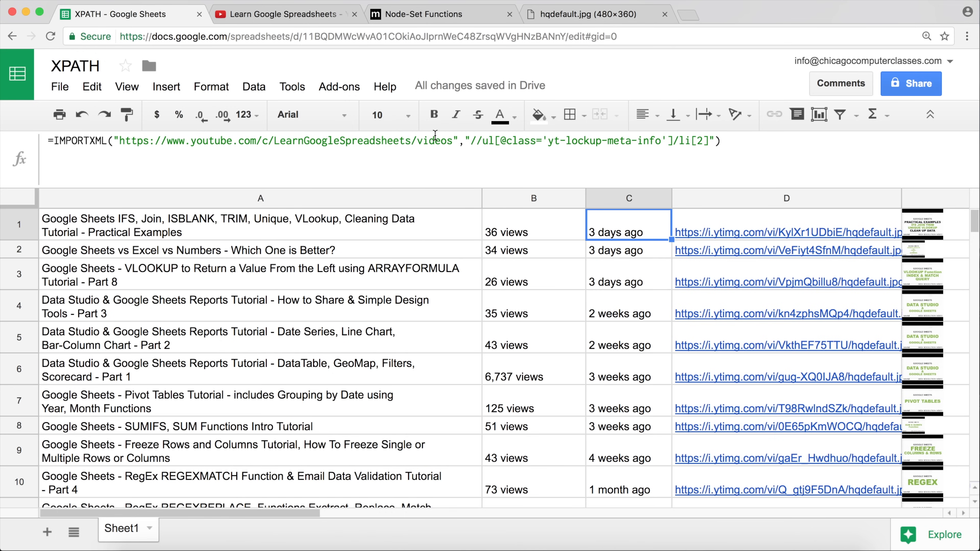
left_click(711, 142)
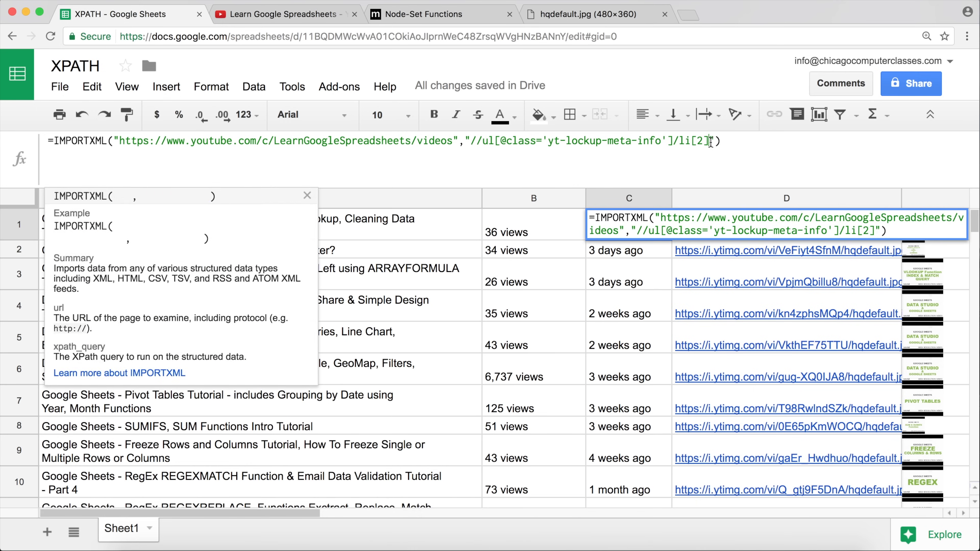
left_click(699, 141)
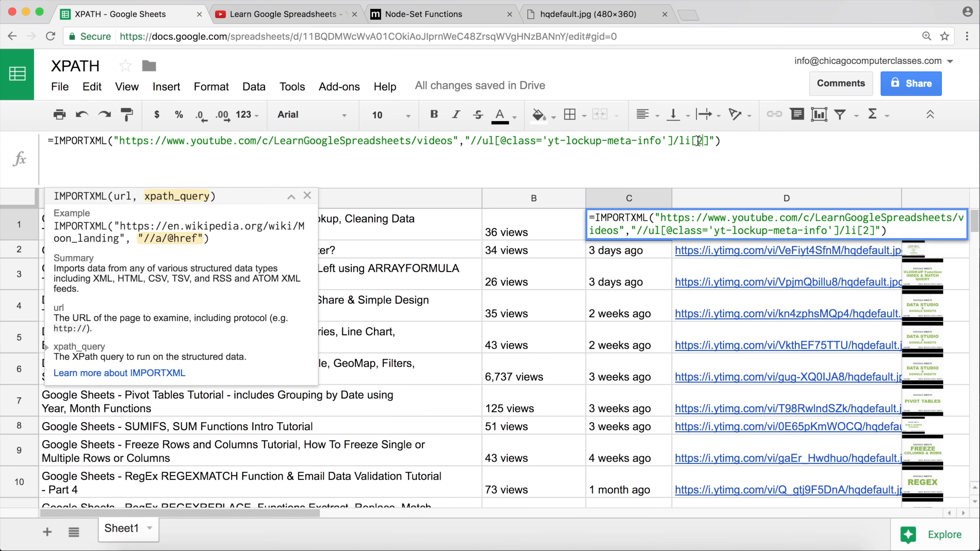
key("BackSpace")
type("la")
type("()")
key("Return")
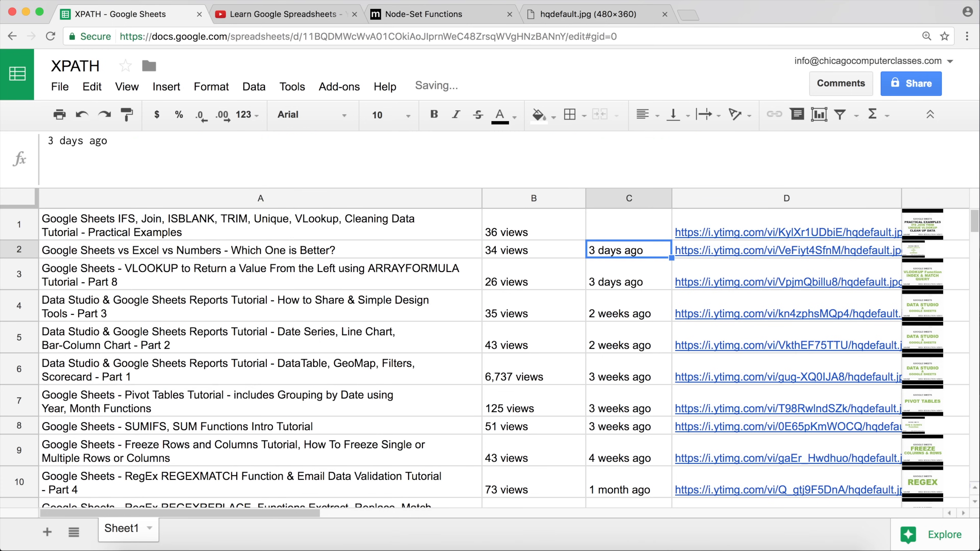
Check the li[last()] part of cell C1's formula and leave the cell as it is
left_click(629, 233)
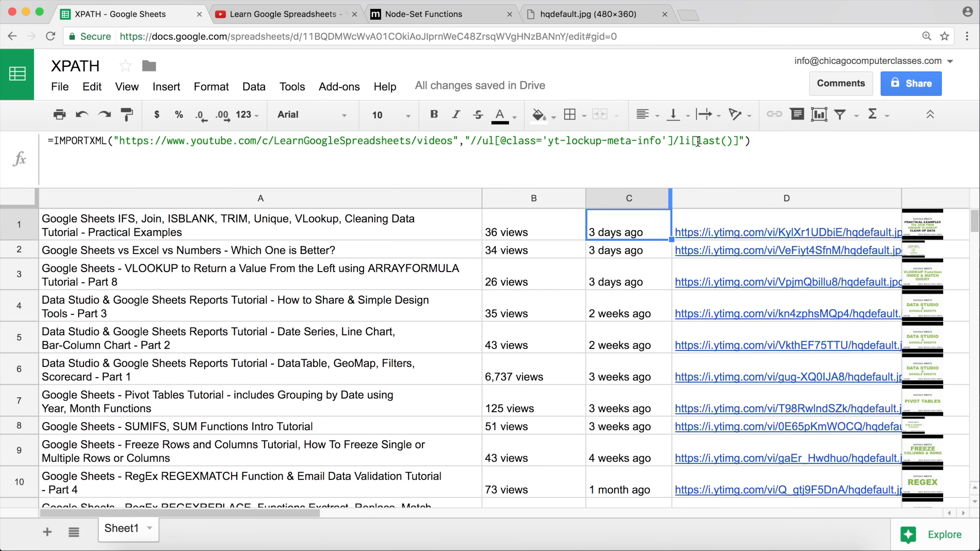
left_click(722, 140)
left_click(747, 144)
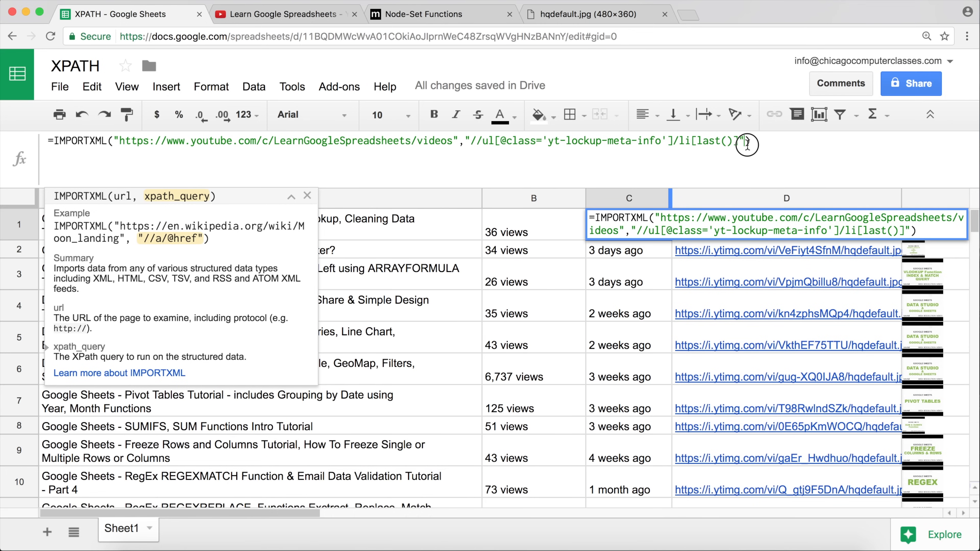
key("Return")
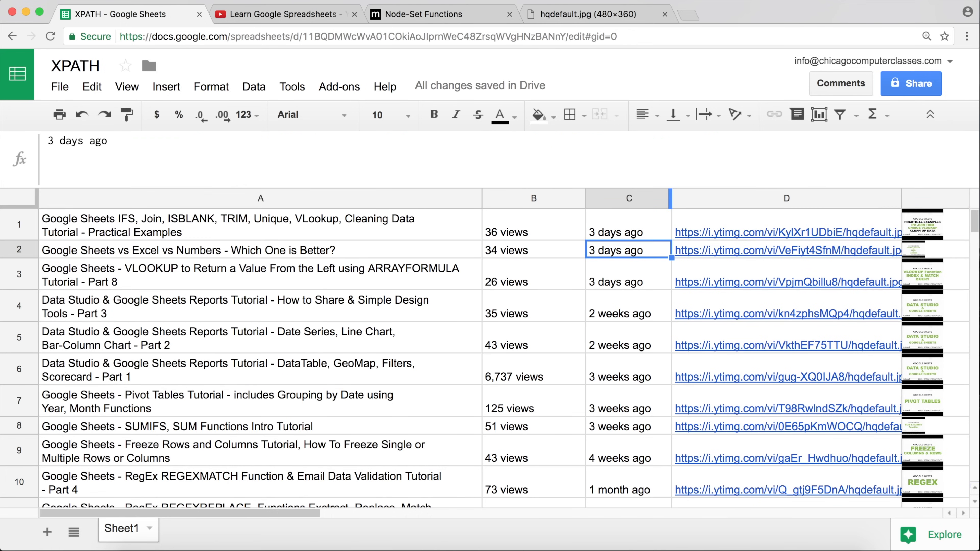
Inspect the first video's upload date on the YouTube channel page, compare the li elements inside yt-lockup-meta-info, and close the developer tools
left_click(297, 14)
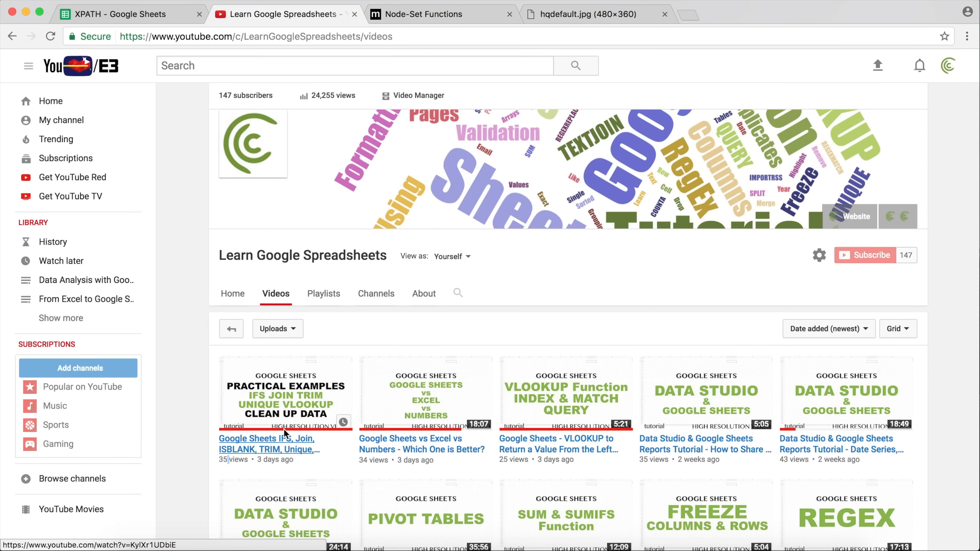
right_click(270, 460)
left_click(316, 483)
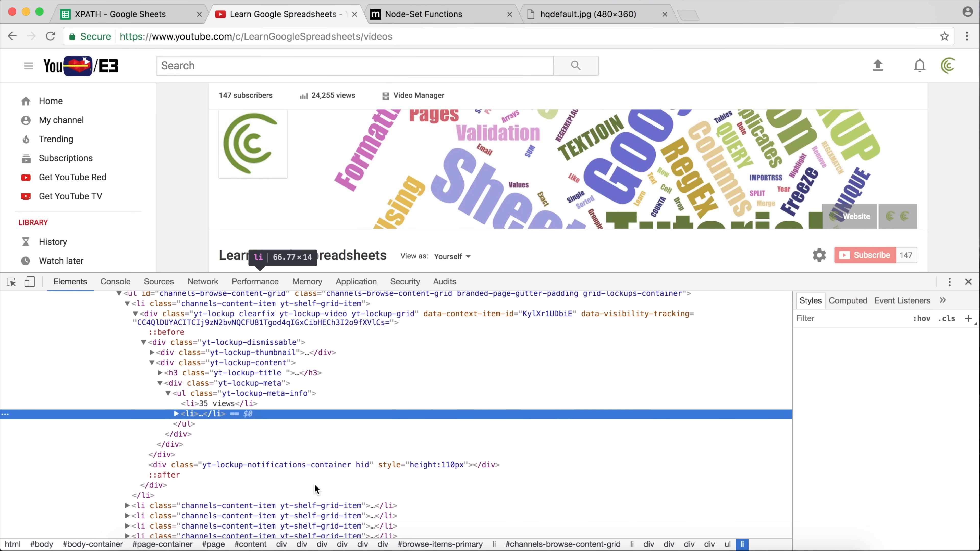
left_click(226, 404)
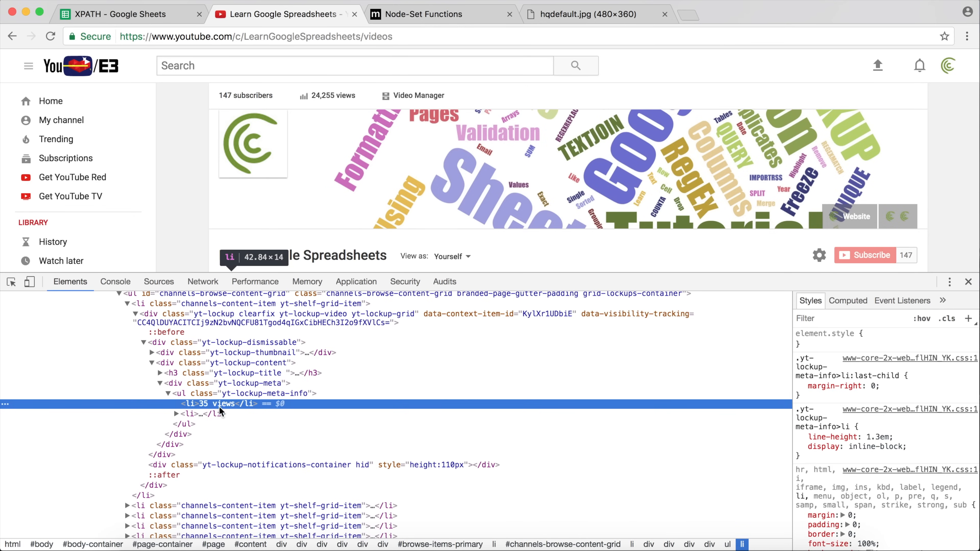
left_click(218, 414)
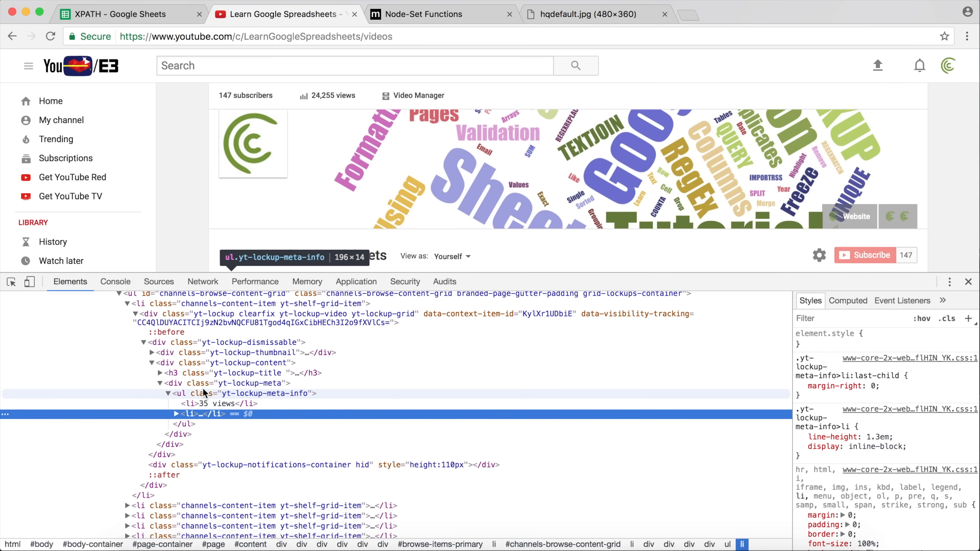
scroll(301, 224, "down", 5)
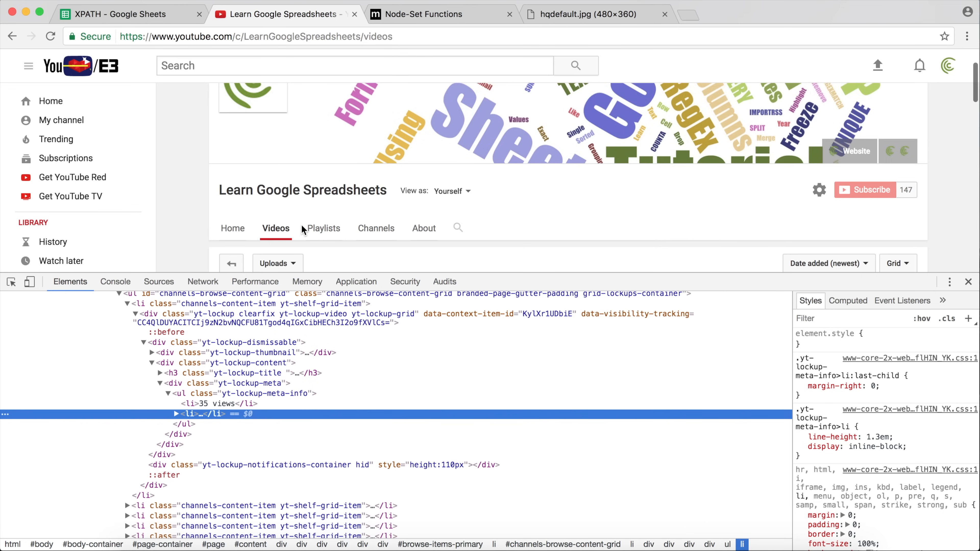
scroll(304, 238, "down", 5)
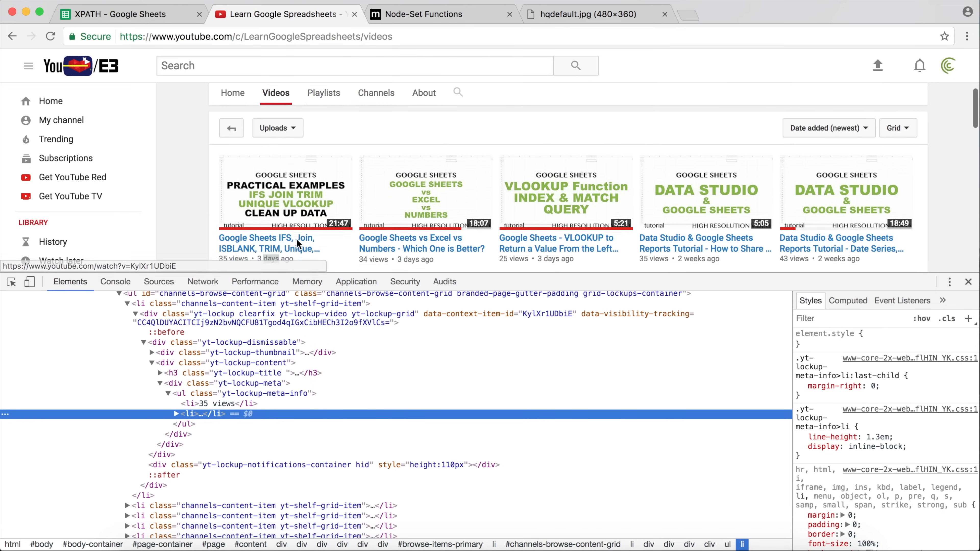
scroll(295, 236, "up", 3)
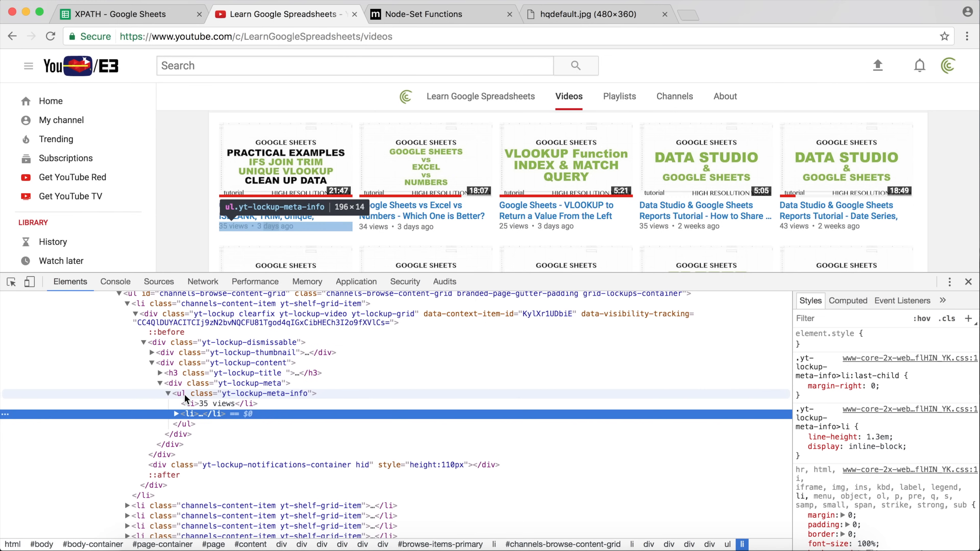
left_click(968, 281)
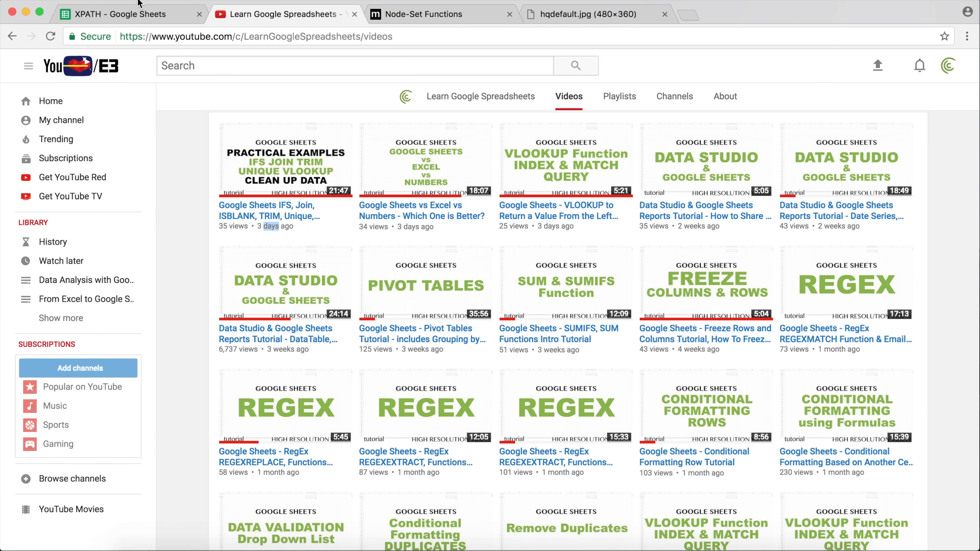
Switch back to the XPATH spreadsheet and review cell C1's date formula without editing it
left_click(124, 14)
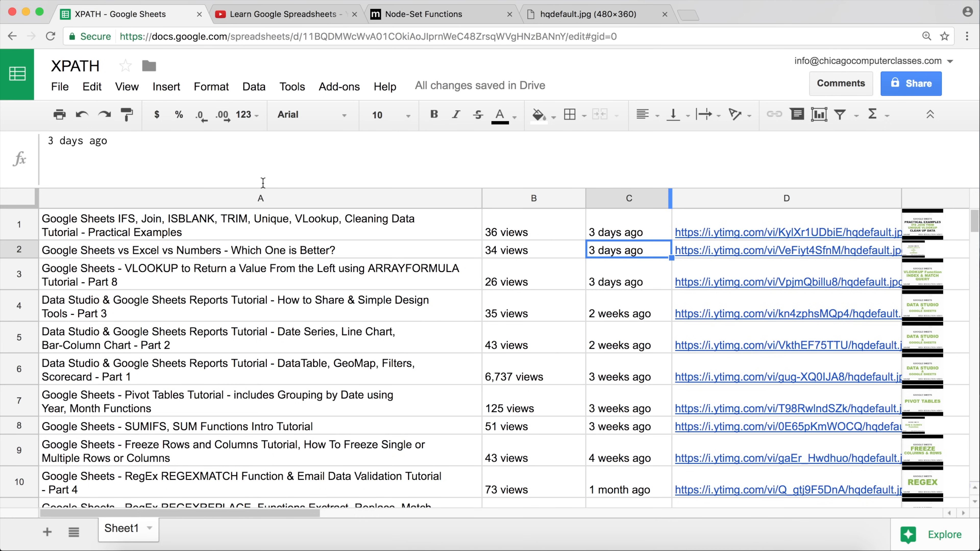
left_click(611, 220)
double_click(610, 220)
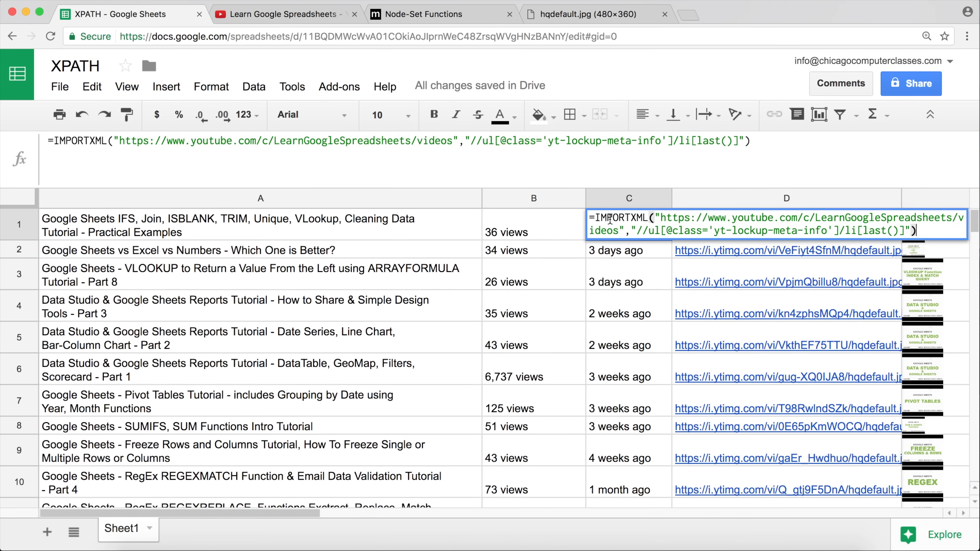
key("Escape")
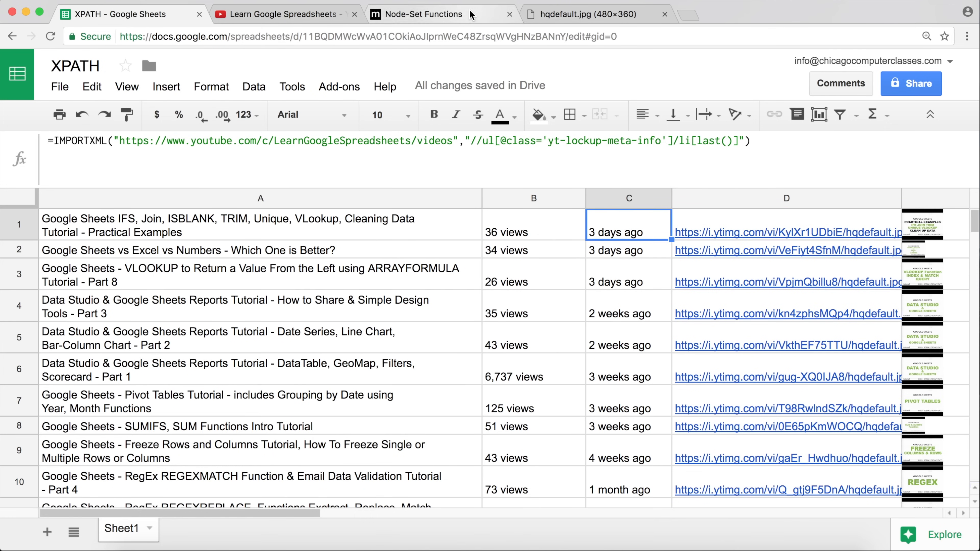
Go back from Node-Set Functions to the MSDN XPath Reference, open XPath Syntax and look over its topics
left_click(424, 13)
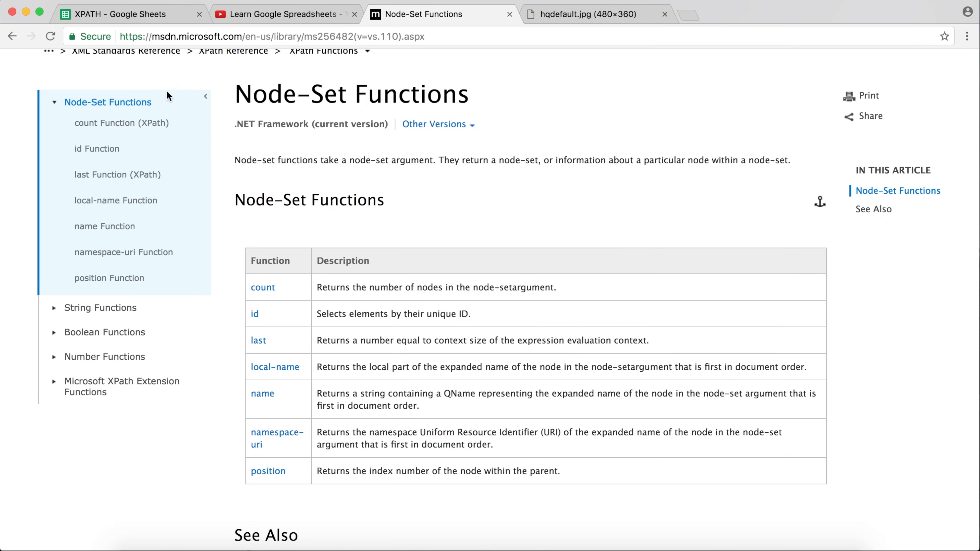
left_click(12, 36)
left_click(12, 36)
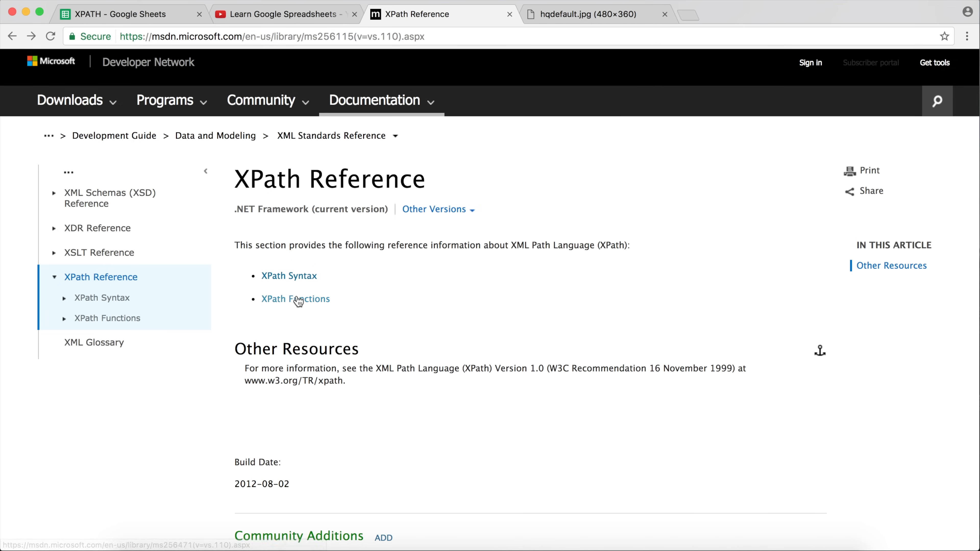
left_click(290, 286)
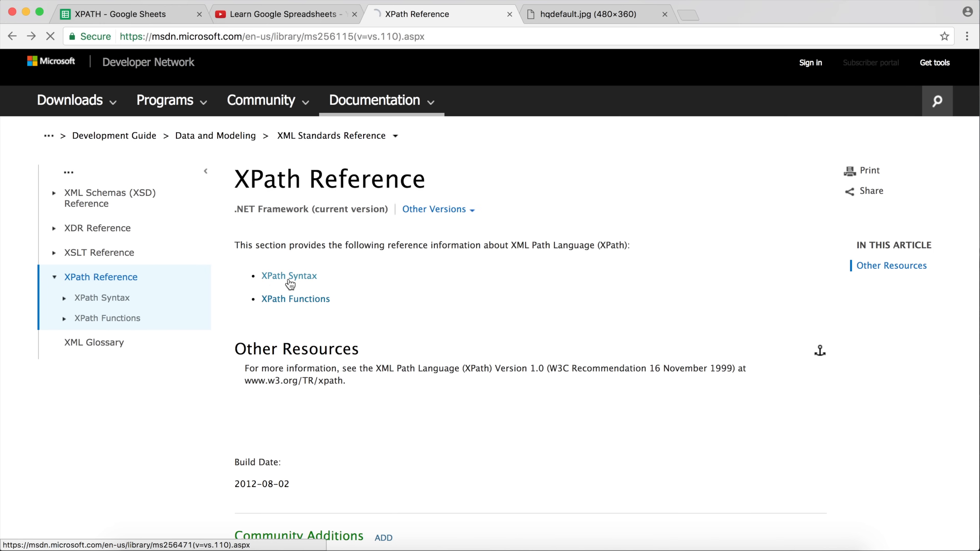
scroll(290, 285, "down", 8)
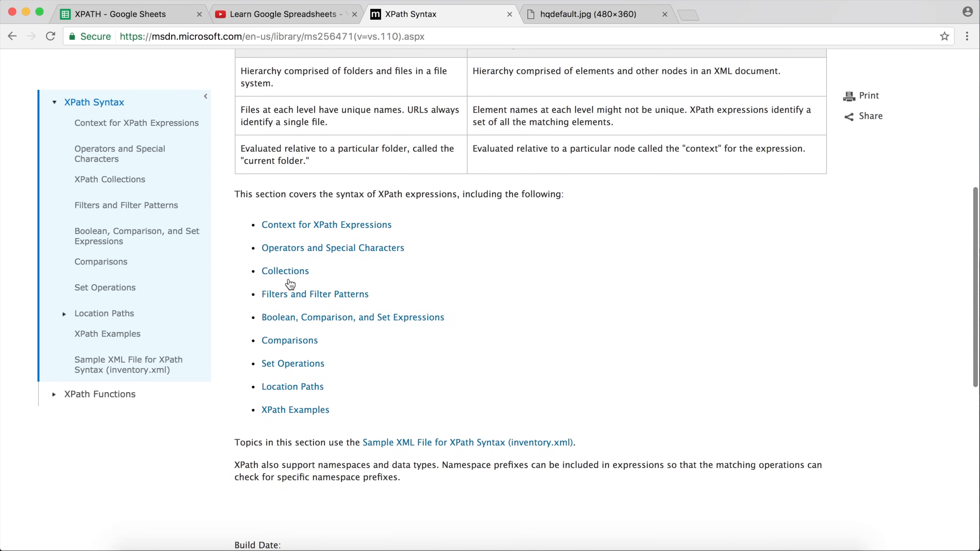
scroll(291, 285, "up", 8)
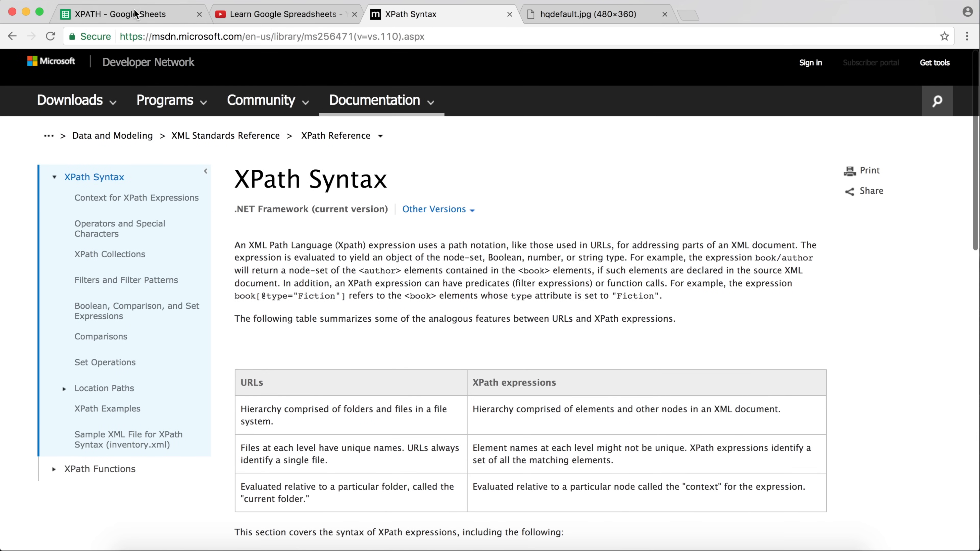
Return to the XPATH spreadsheet and review the row 1 formulas from the titles in A1 across to the durations in column J
left_click(135, 10)
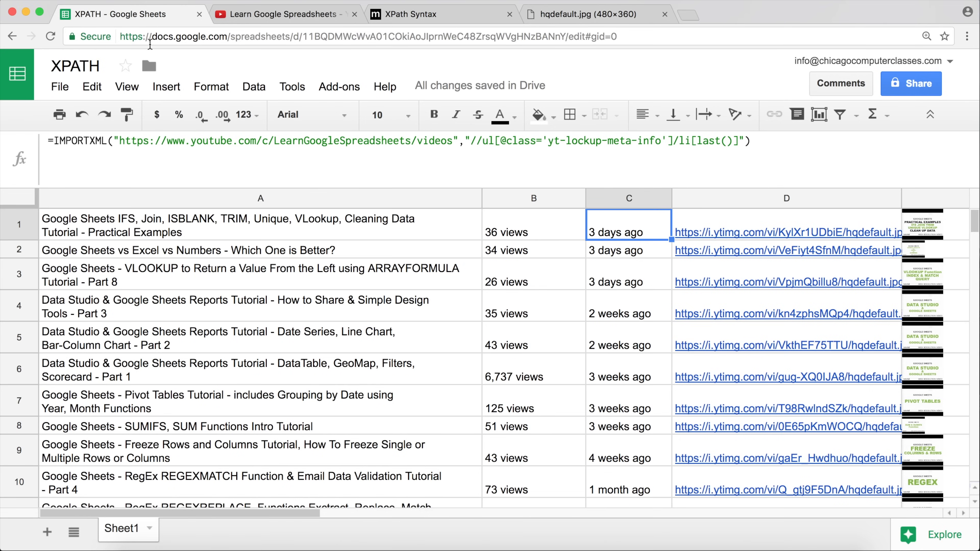
left_click(236, 229)
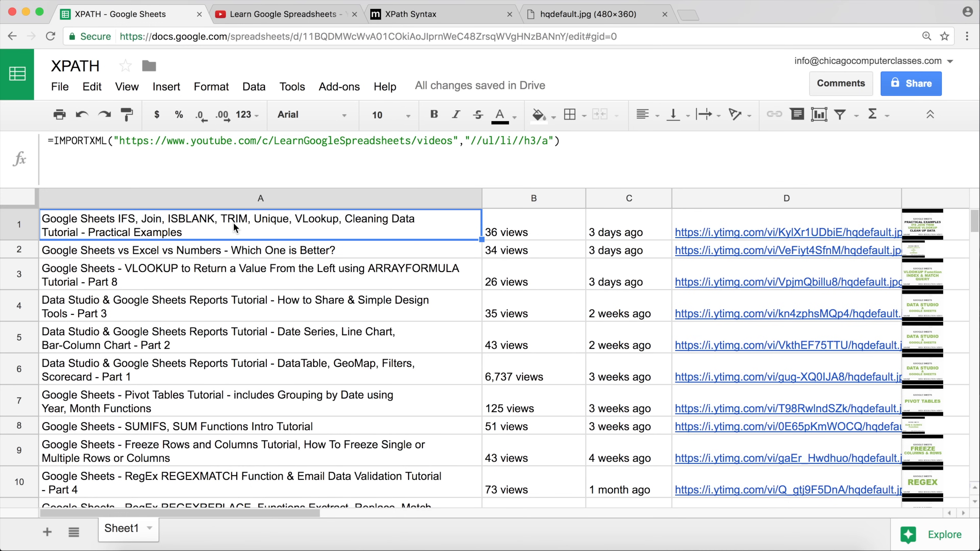
key("Right")
key("Right")
key("Right")
key("Right")
key("Right")
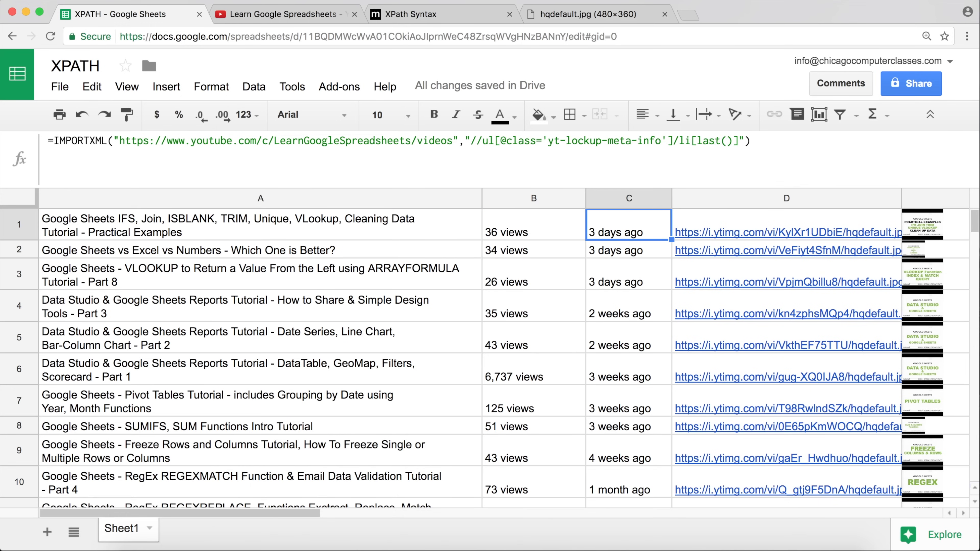
key("Right")
key("Right")
key("Right")
key("Right")
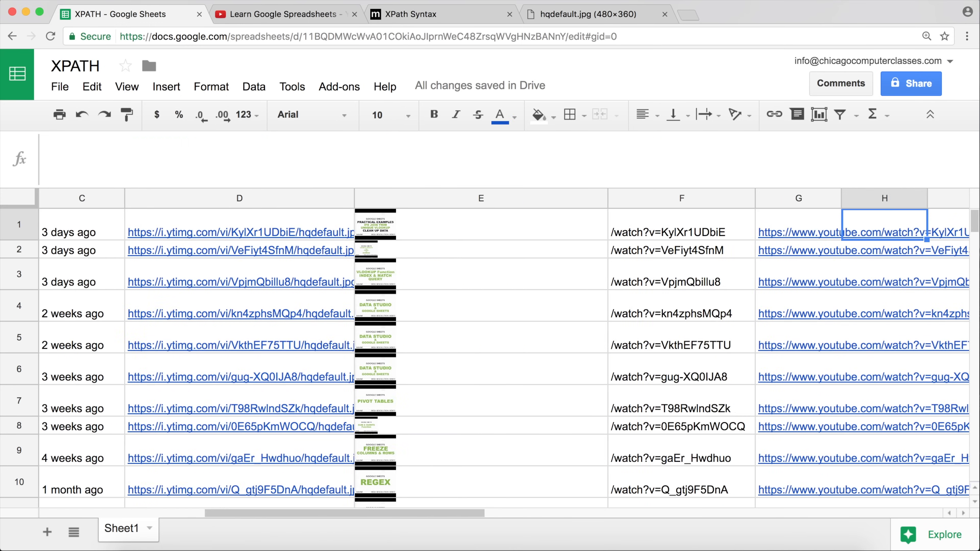
key("Left")
key("Left")
key("Right")
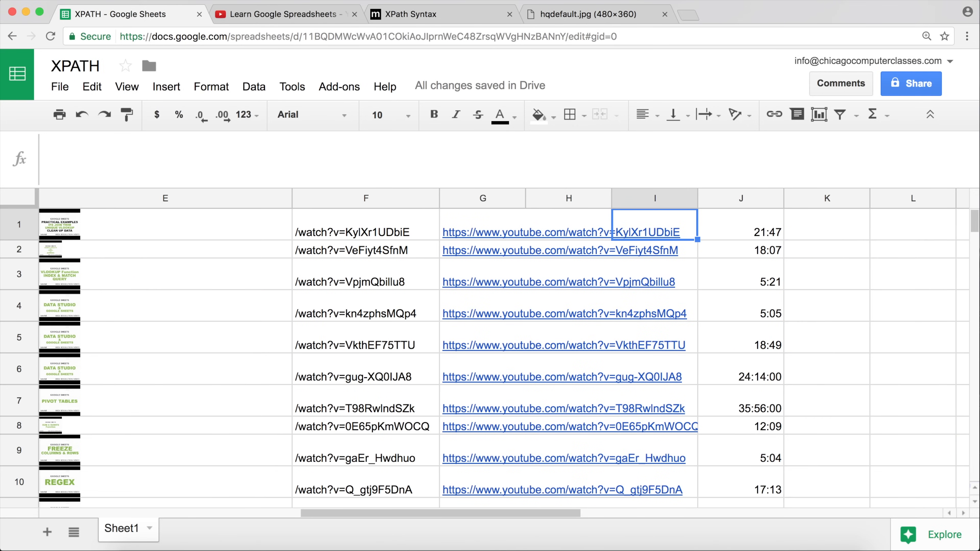
key("Left")
key("Left")
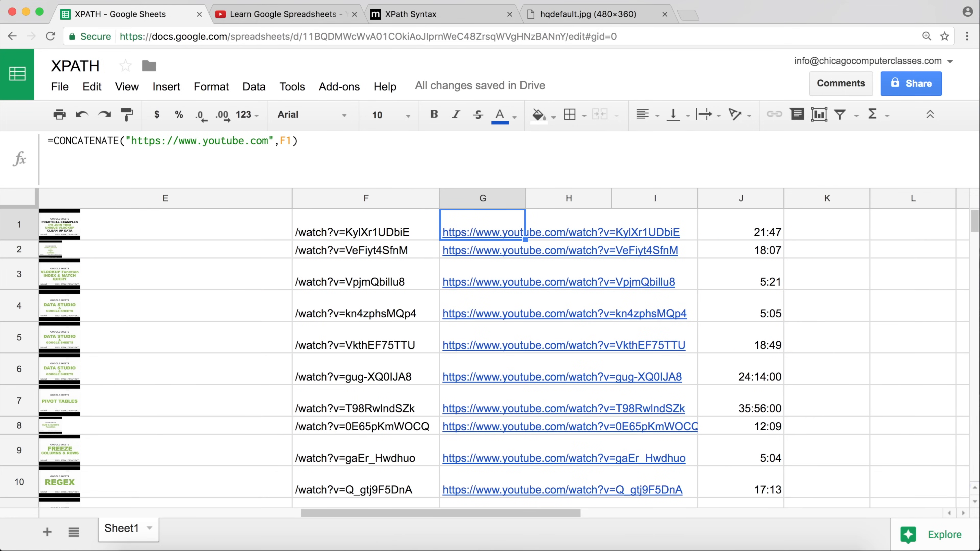
key("Right")
key("Left")
key("Right")
key("Right")
key("Right")
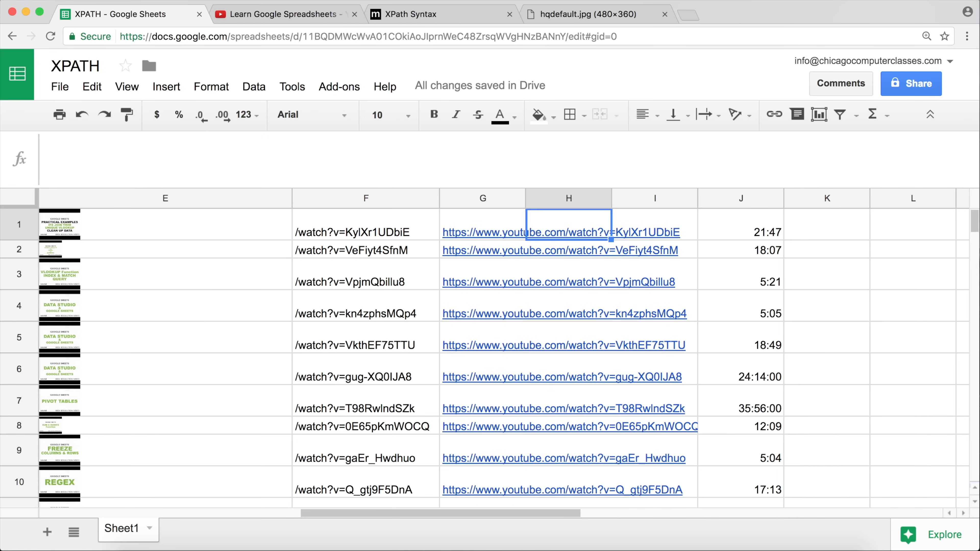
Go back along row 1 to cell A1, glance at the YouTube channel's videos page, and return to the spreadsheet
key("Left")
key("Left")
key("Left")
key("Left")
key("Left")
key("Left")
key("Left")
key("Left")
key("Left")
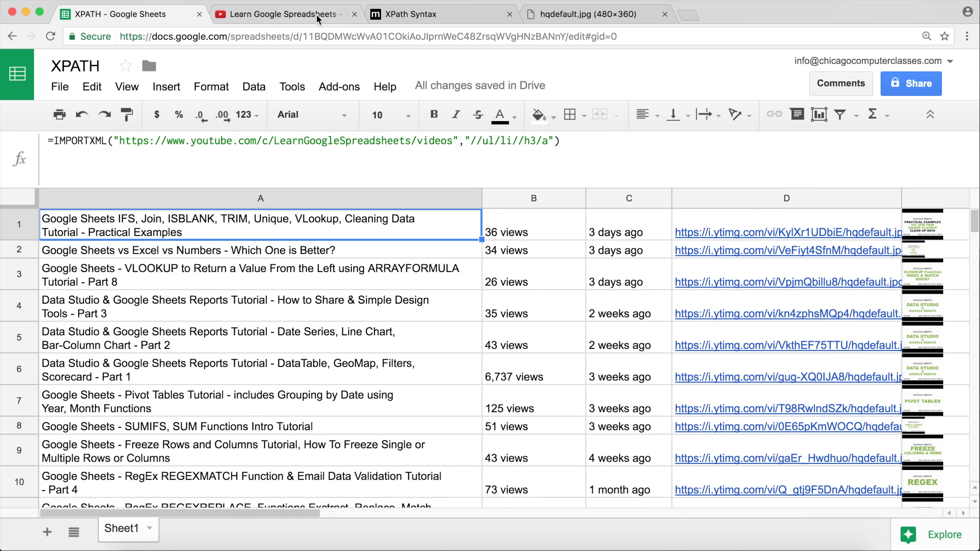
left_click(308, 15)
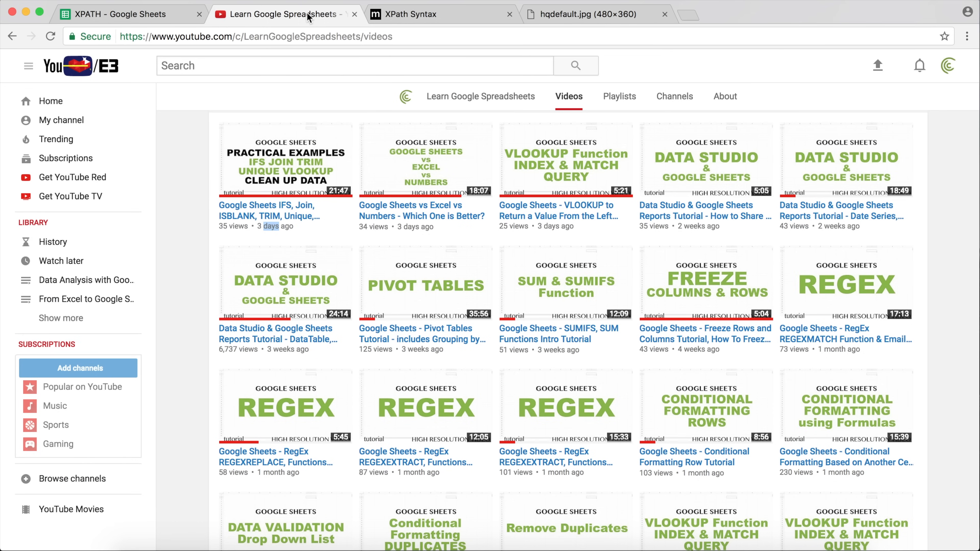
left_click(184, 15)
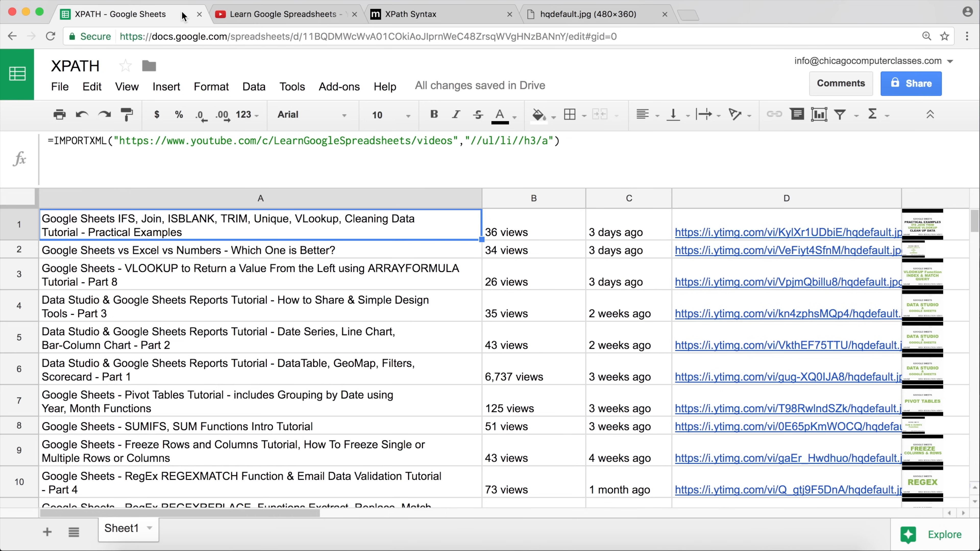